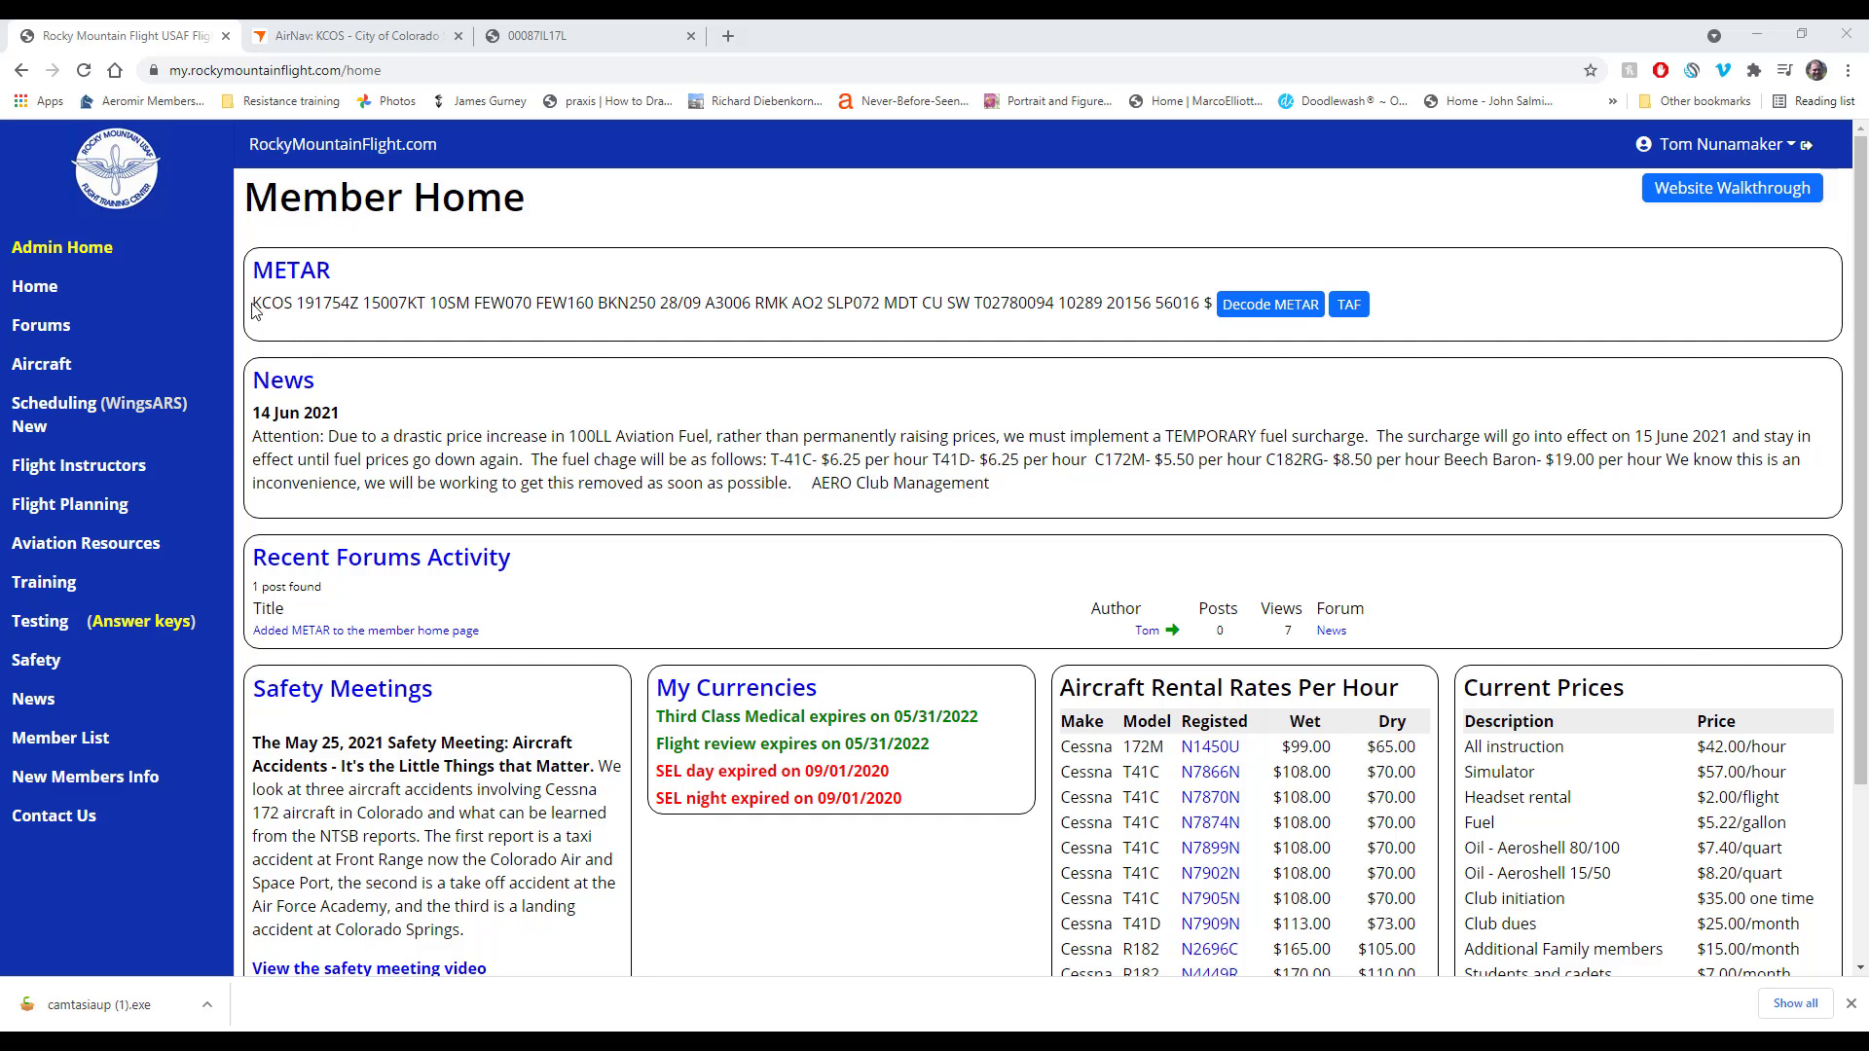
Step: Point out parts of the KCOS METAR: wind 150, dewpoint 09 and altimeter A3006
{"action": "left_click_drag", "start_coordinate": [256, 302], "coordinate": [968, 303]}
{"action": "left_click", "coordinate": [975, 303]}
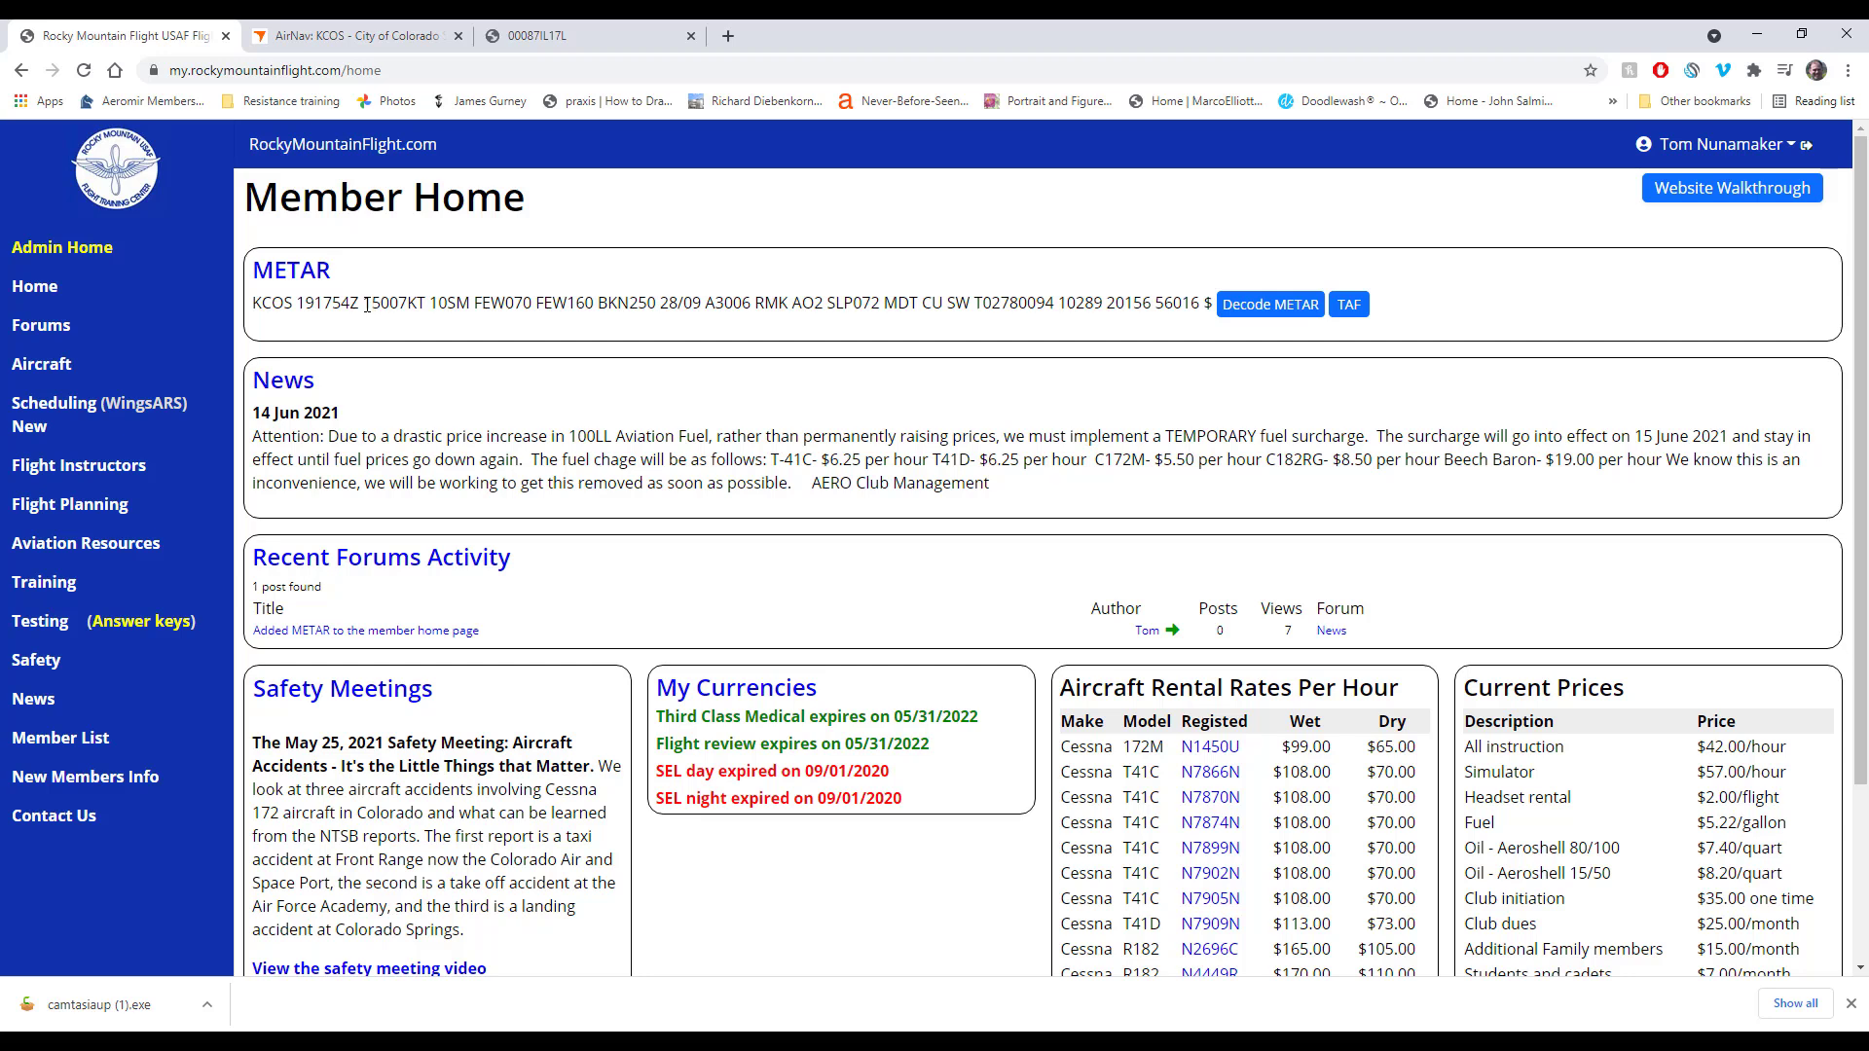
{"action": "left_click_drag", "start_coordinate": [362, 303], "coordinate": [682, 303]}
{"action": "left_click", "coordinate": [687, 303]}
{"action": "double_click", "coordinate": [687, 303]}
{"action": "left_click_drag", "start_coordinate": [704, 303], "coordinate": [1076, 303]}
{"action": "left_click", "coordinate": [757, 302]}
{"action": "left_click", "coordinate": [1069, 303]}
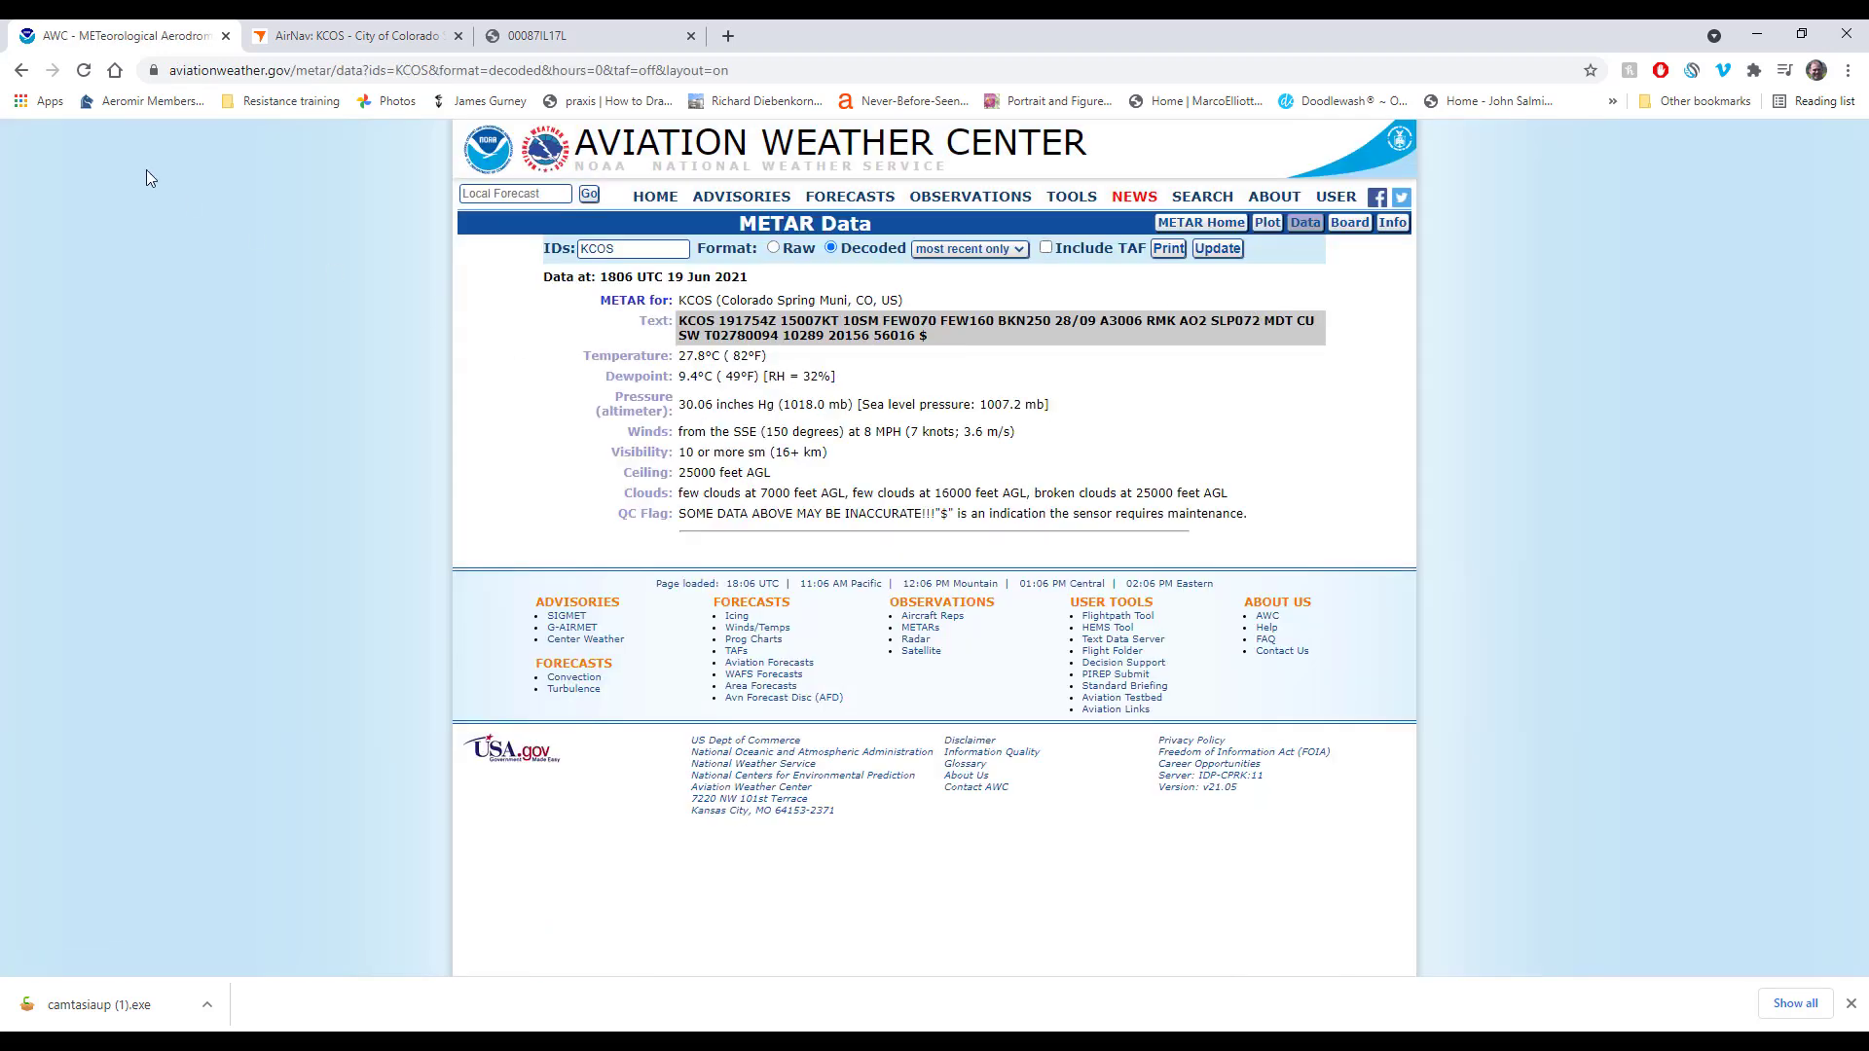
Step: Check the KCOS TAF forecast from the member home page, then return home
{"action": "left_click", "coordinate": [21, 70]}
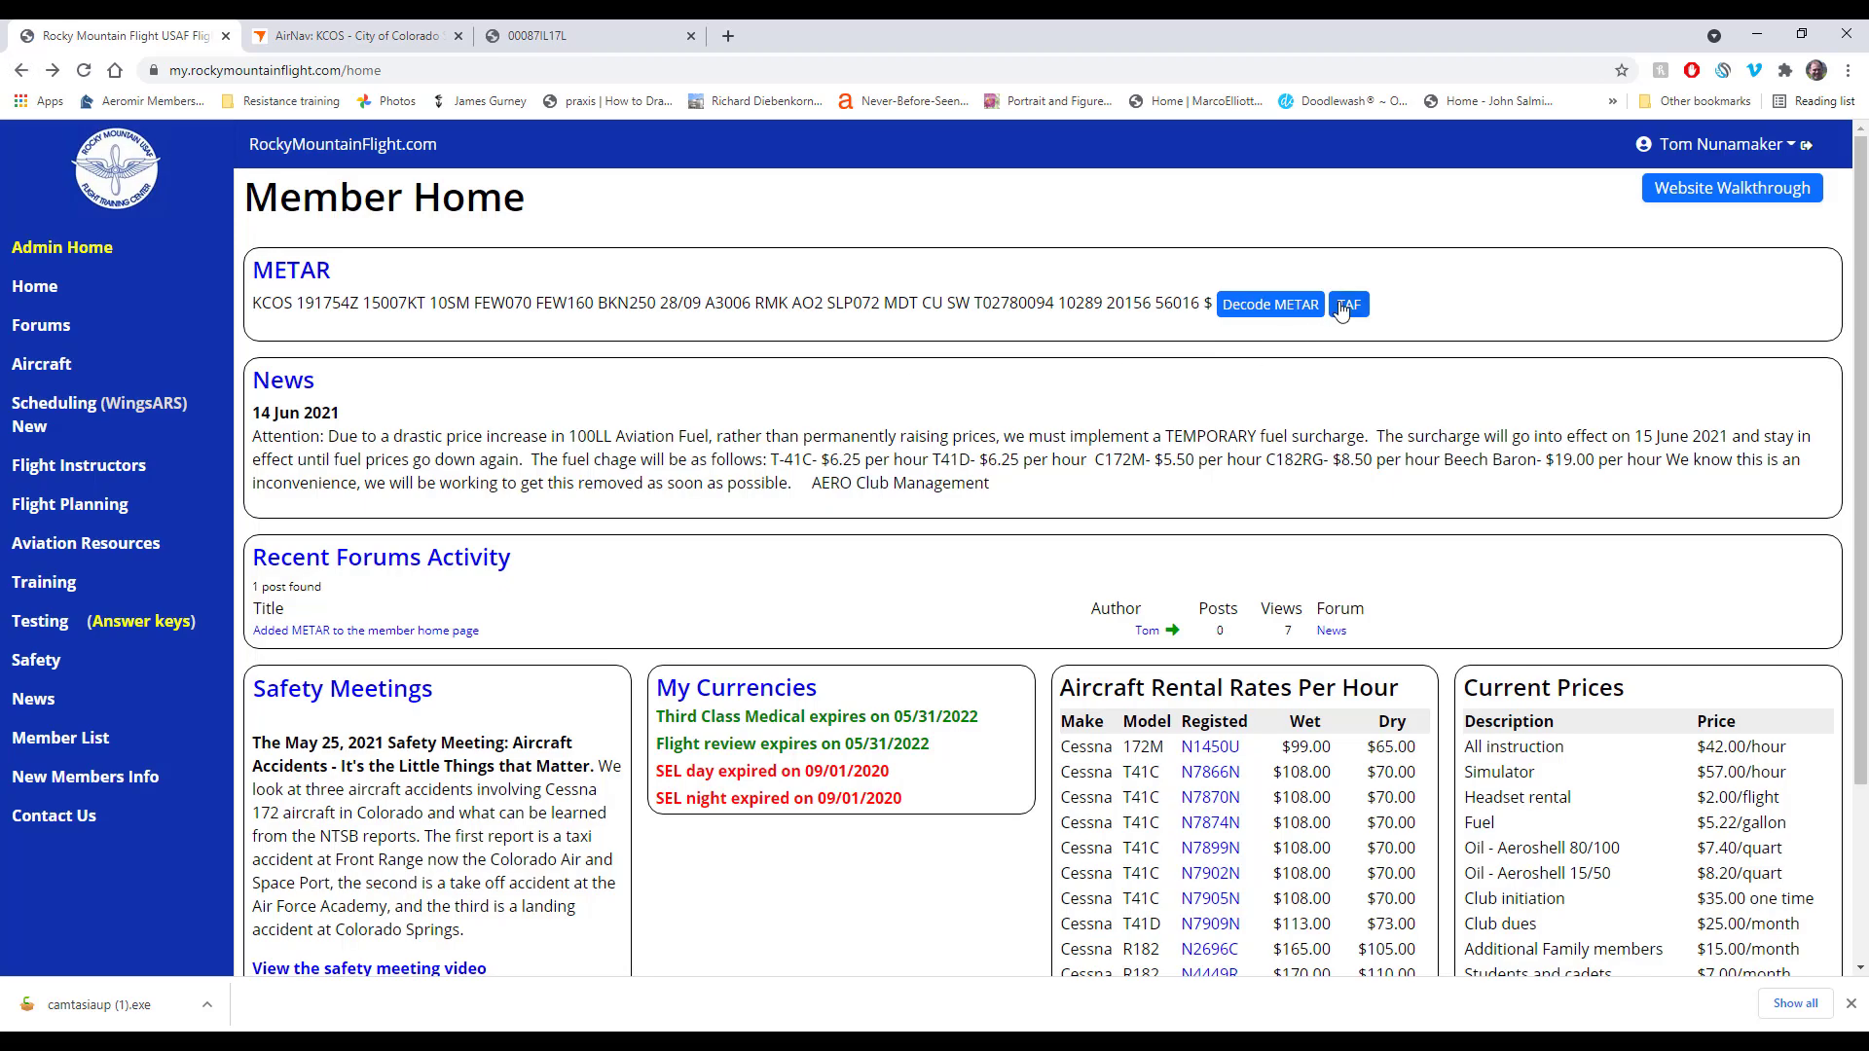
{"action": "left_click", "coordinate": [1348, 306]}
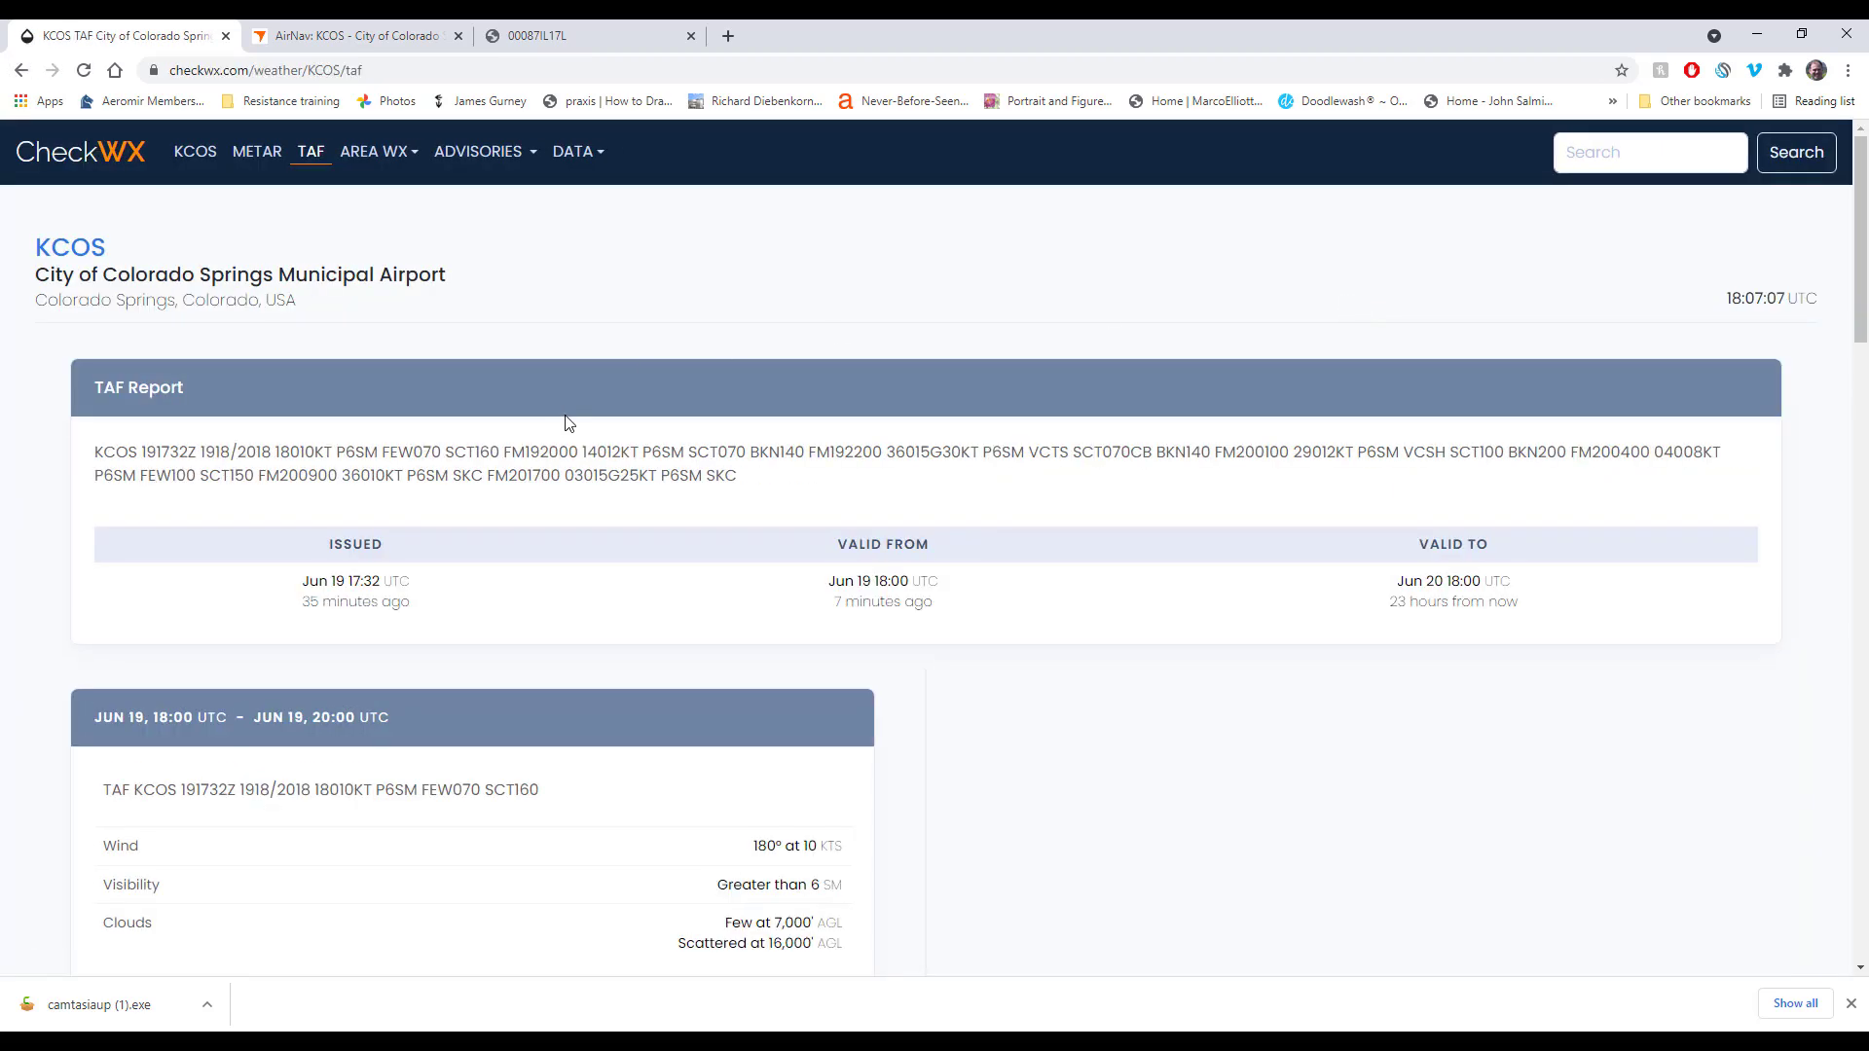
{"action": "scroll", "coordinate": [569, 422], "scroll_direction": "down", "scroll_amount": 9}
{"action": "scroll", "coordinate": [570, 423], "scroll_direction": "up", "scroll_amount": 5}
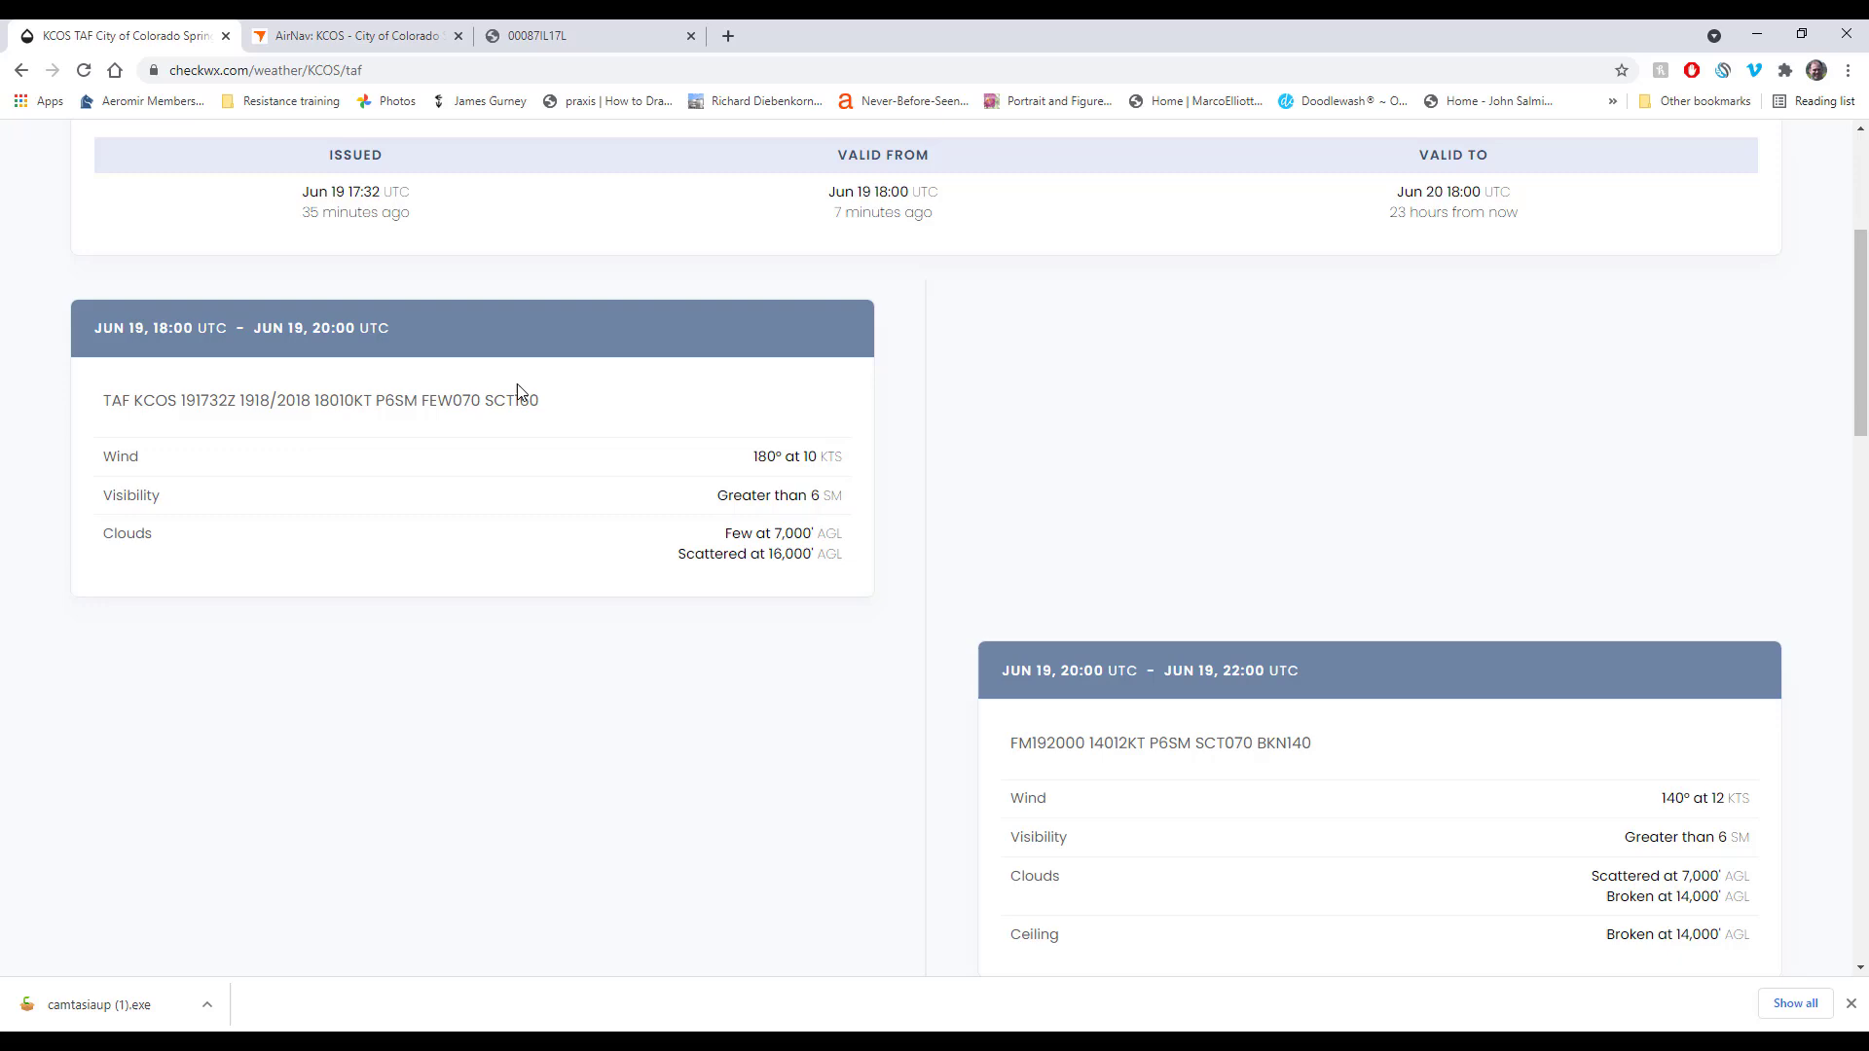
{"action": "left_click", "coordinate": [21, 72]}
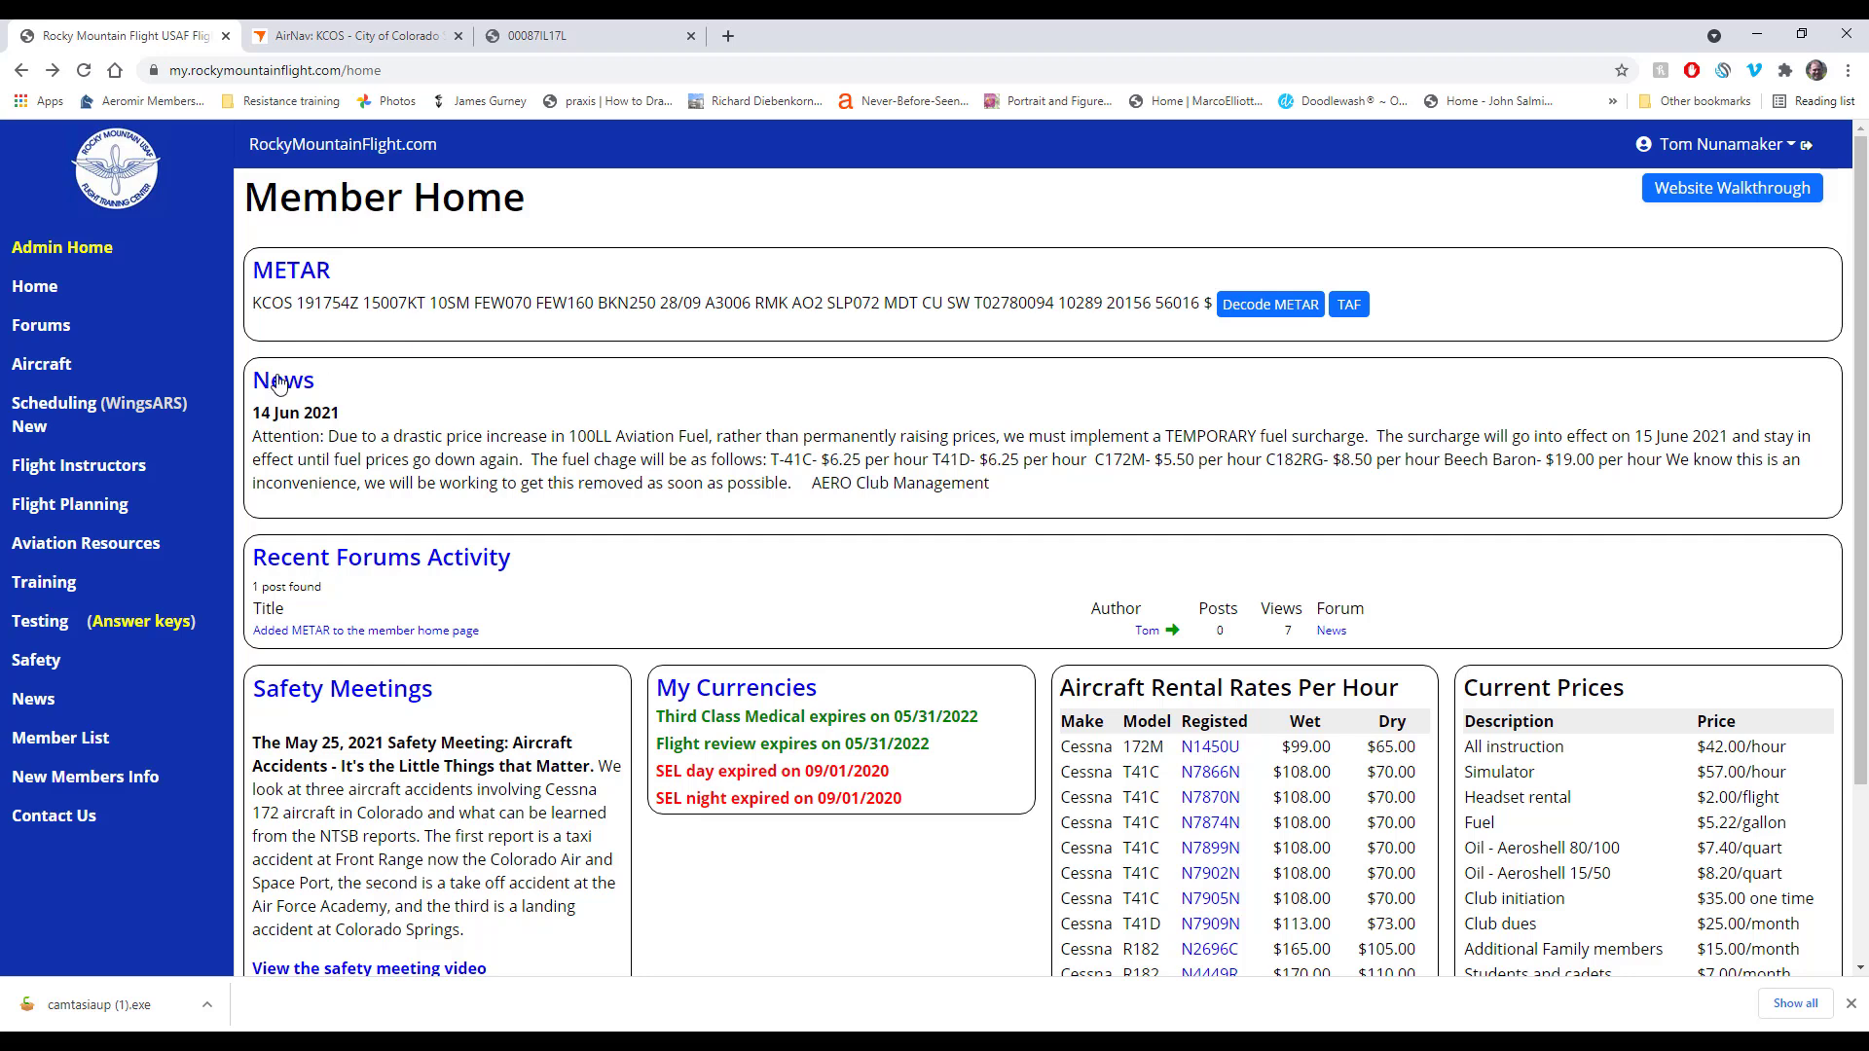
Step: Open the CANPA calculator from the Flight Planning resources
{"action": "left_click", "coordinate": [39, 514]}
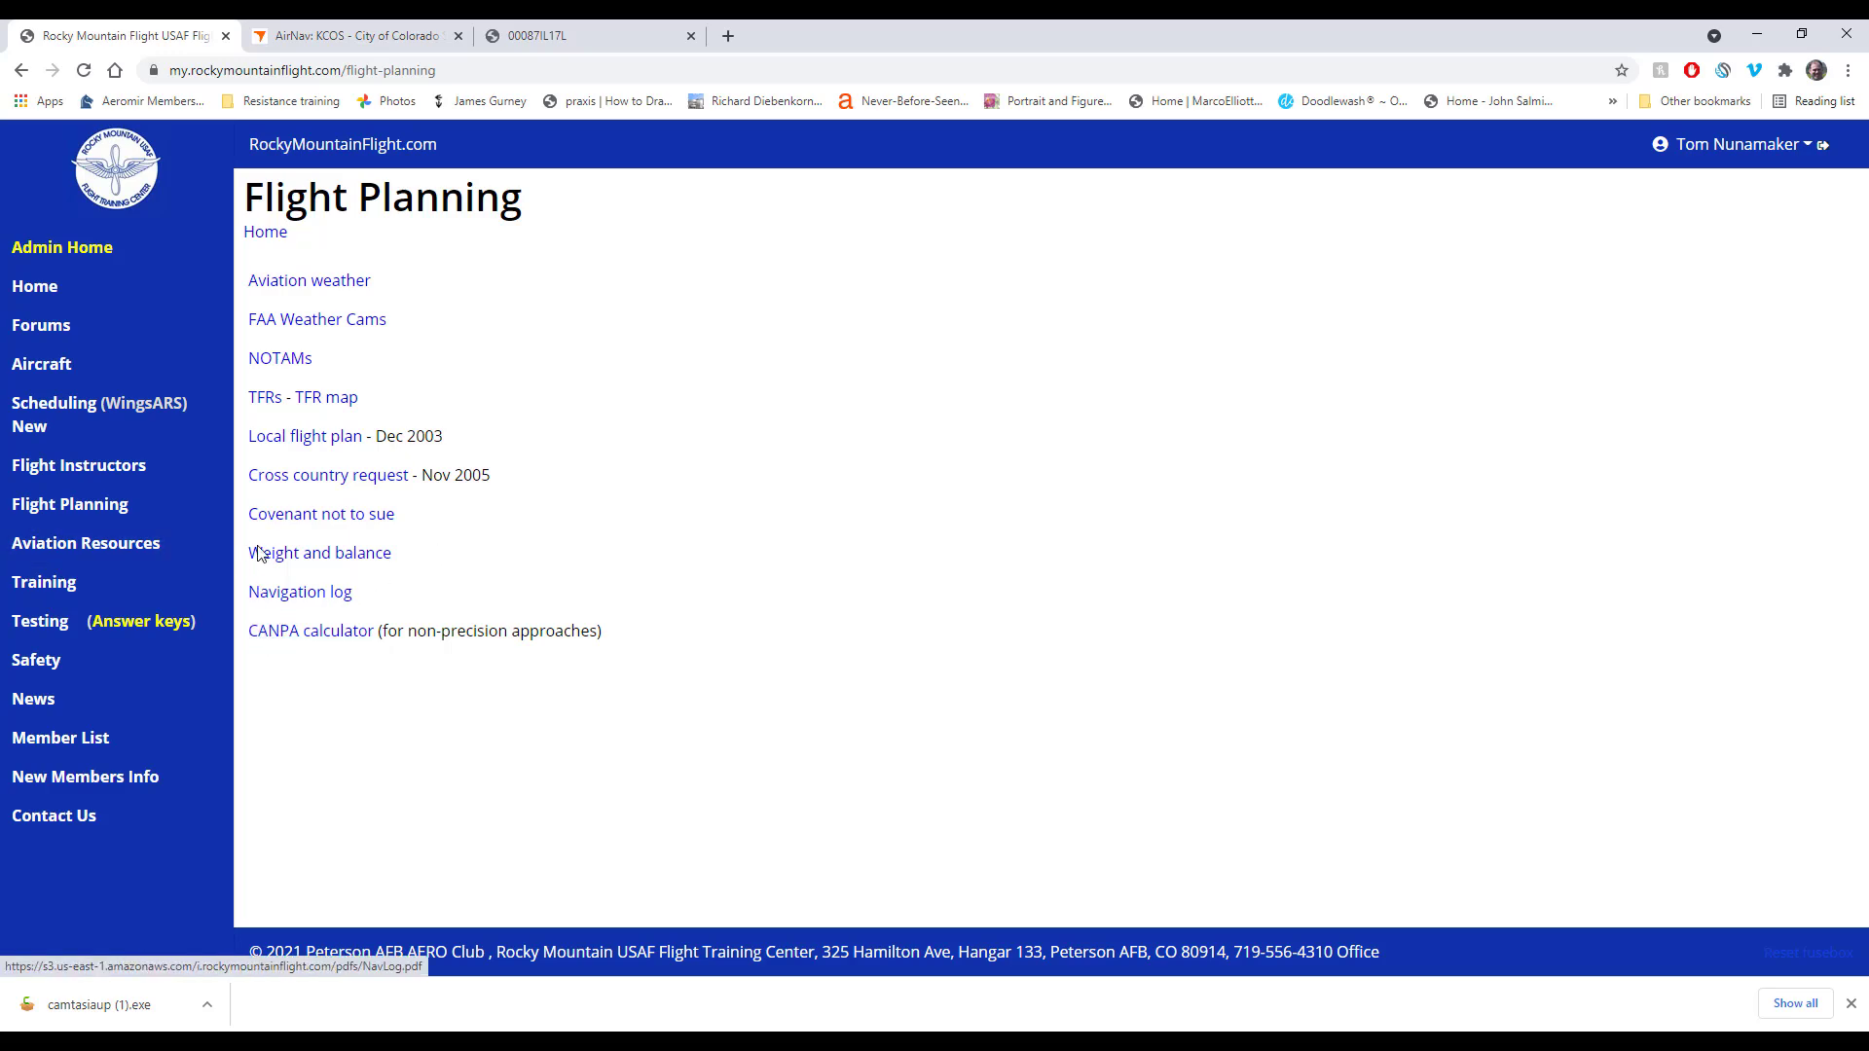
{"action": "left_click", "coordinate": [293, 636]}
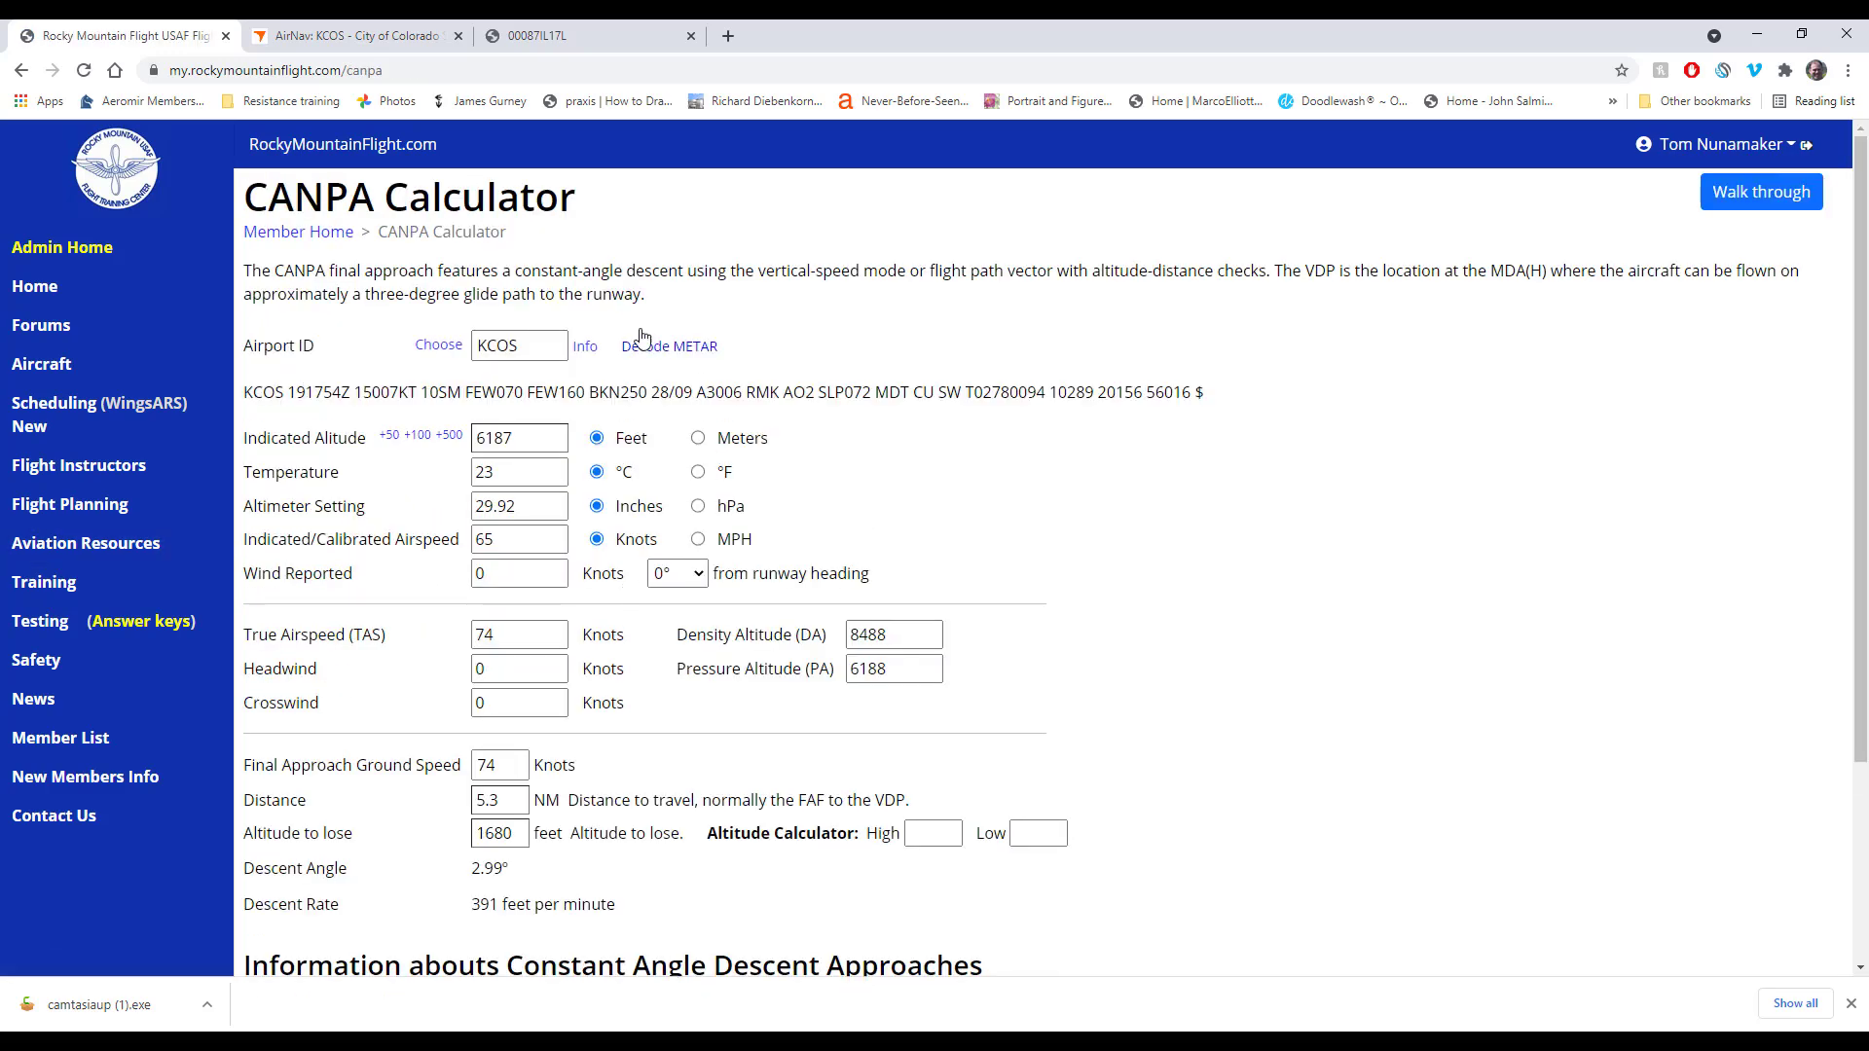
{"action": "left_click_drag", "start_coordinate": [244, 198], "coordinate": [365, 195]}
{"action": "left_click", "coordinate": [523, 202]}
Step: Zoom the page to 125% and open the Local Airports list, pointing out Buckley Air Force Base
{"action": "key", "text": "ctrl+plus"}
{"action": "key", "text": "ctrl+plus"}
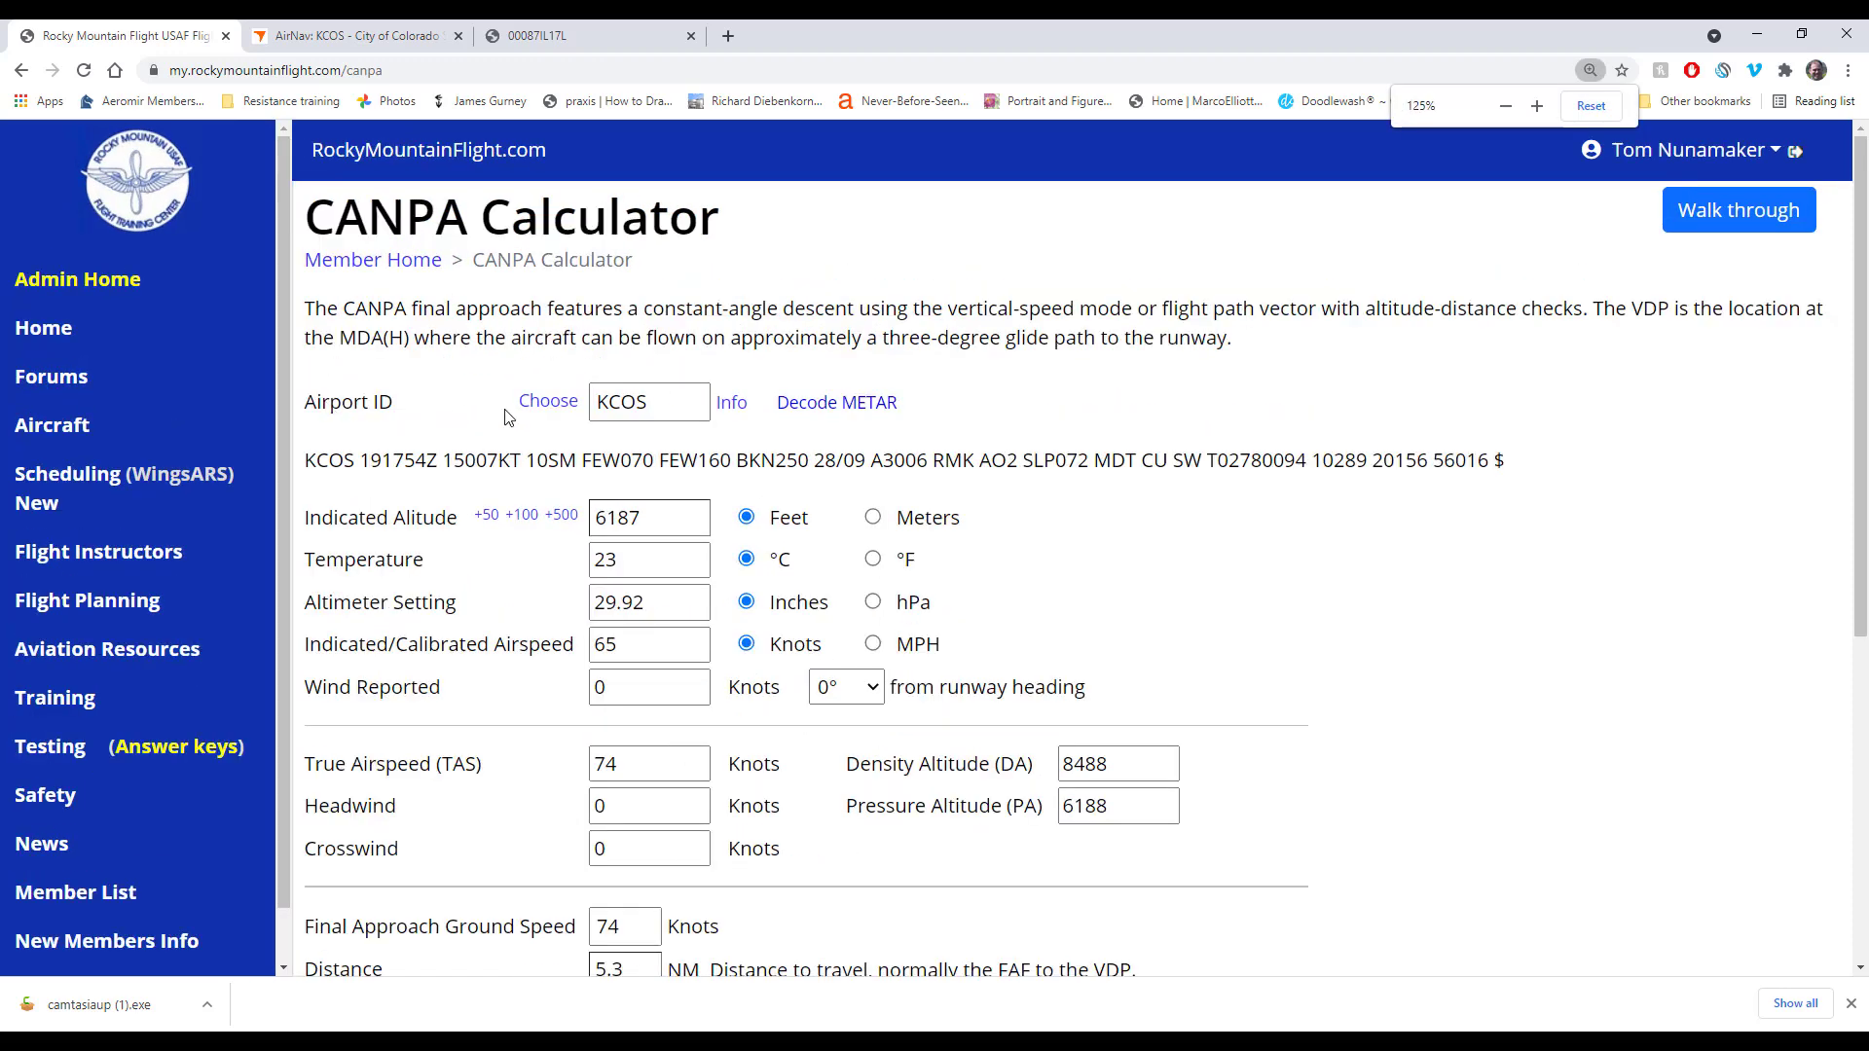
{"action": "scroll", "coordinate": [444, 409], "scroll_direction": "down", "scroll_amount": 1}
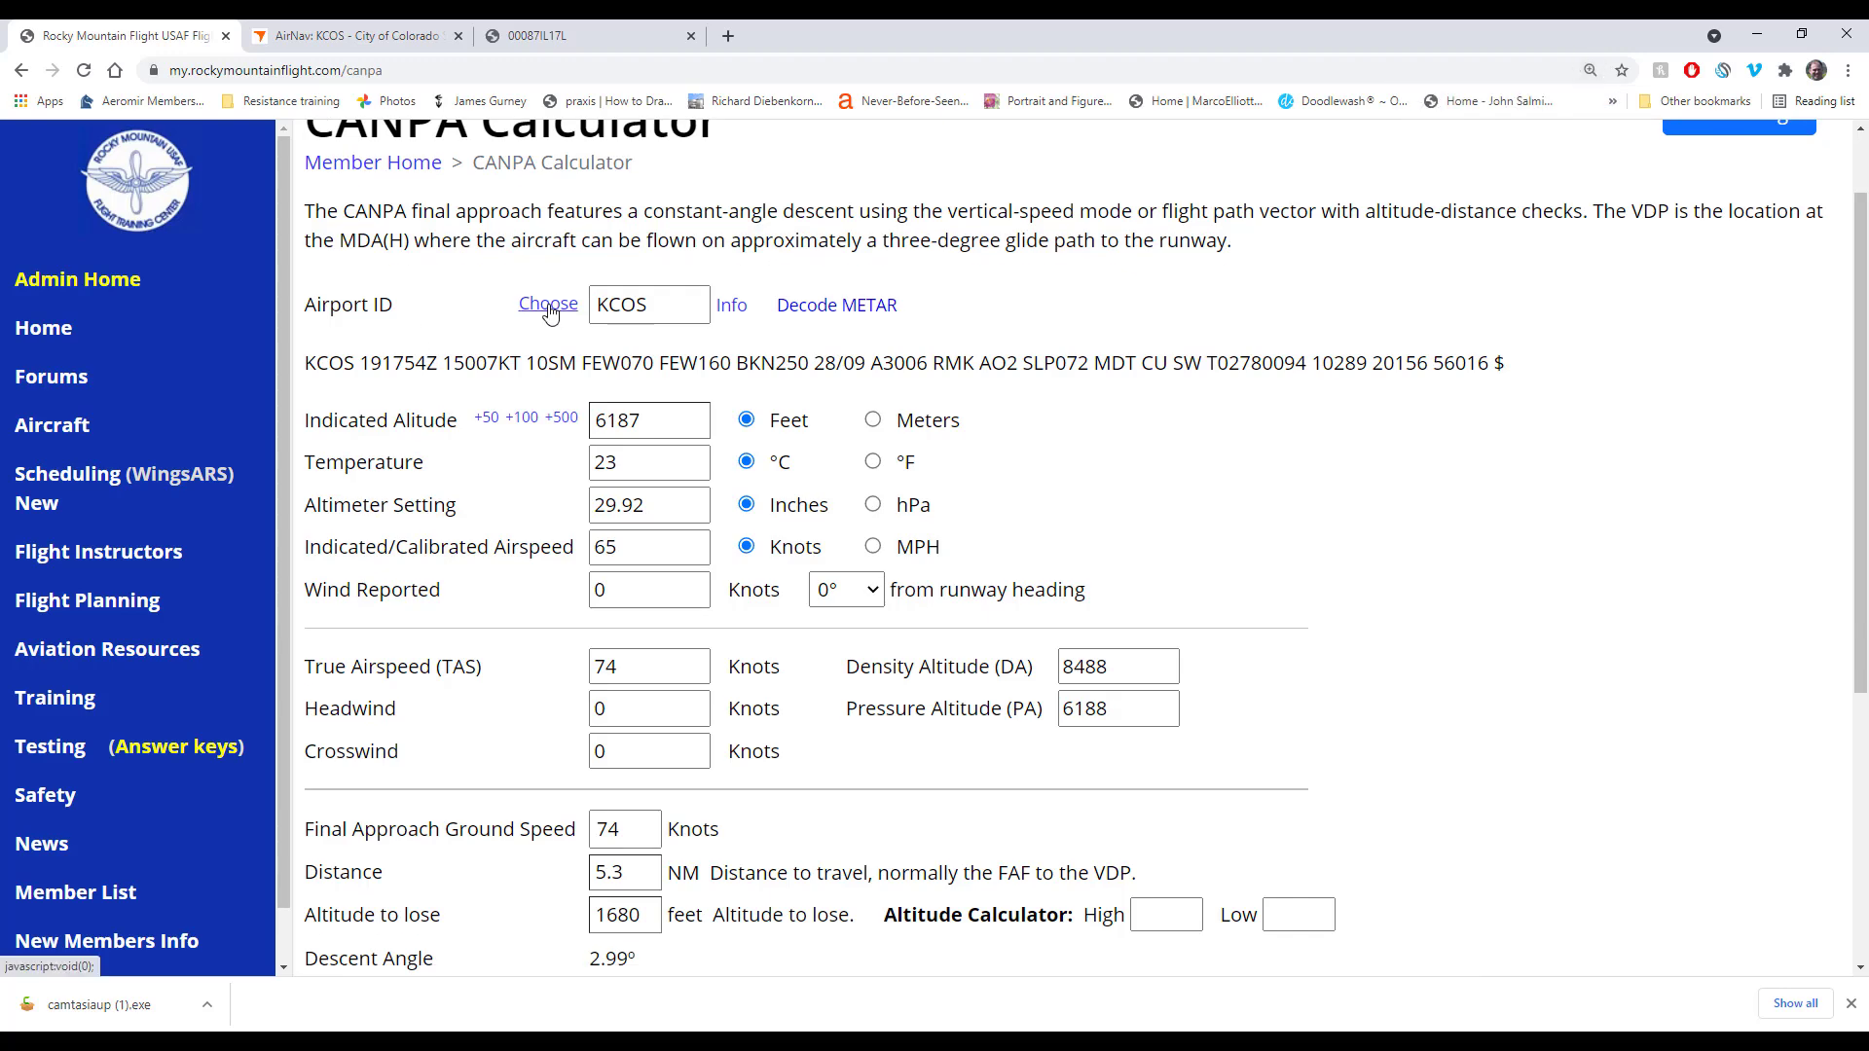
{"action": "left_click", "coordinate": [545, 309]}
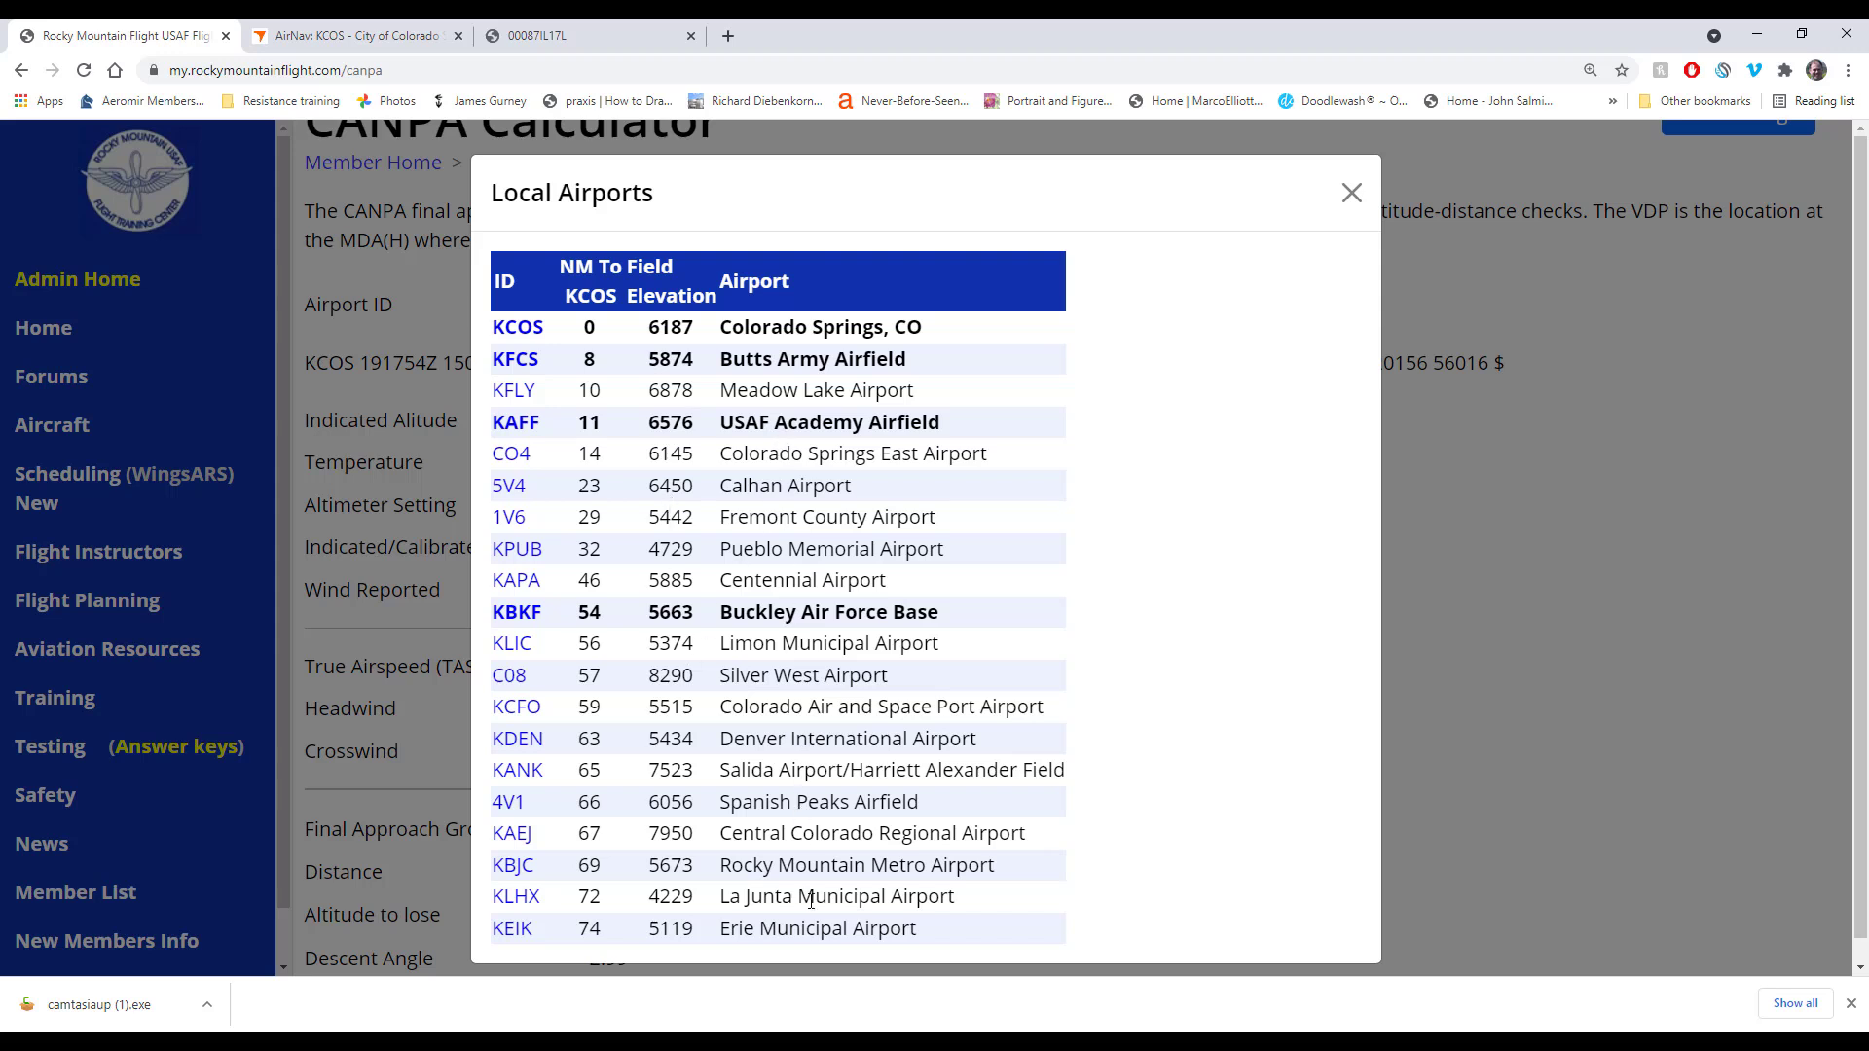
{"action": "left_click_drag", "start_coordinate": [721, 613], "coordinate": [929, 611]}
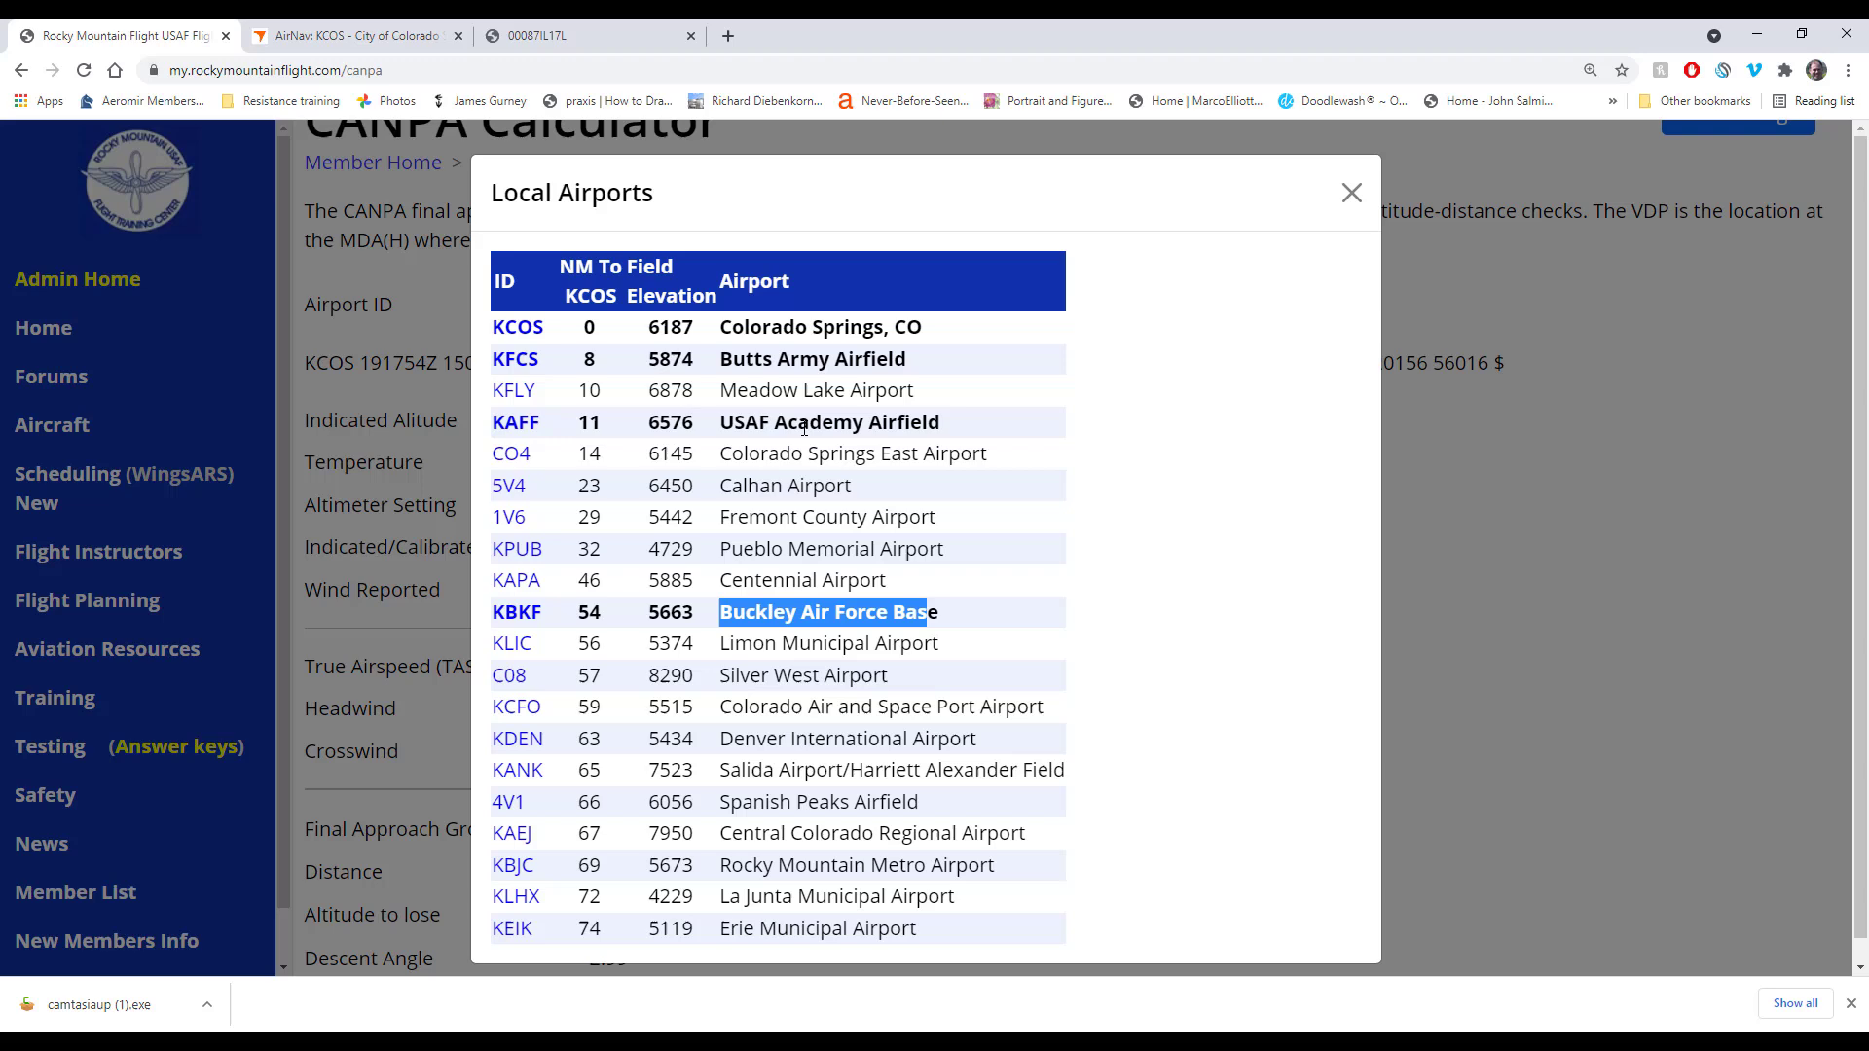
{"action": "left_click", "coordinate": [508, 582]}
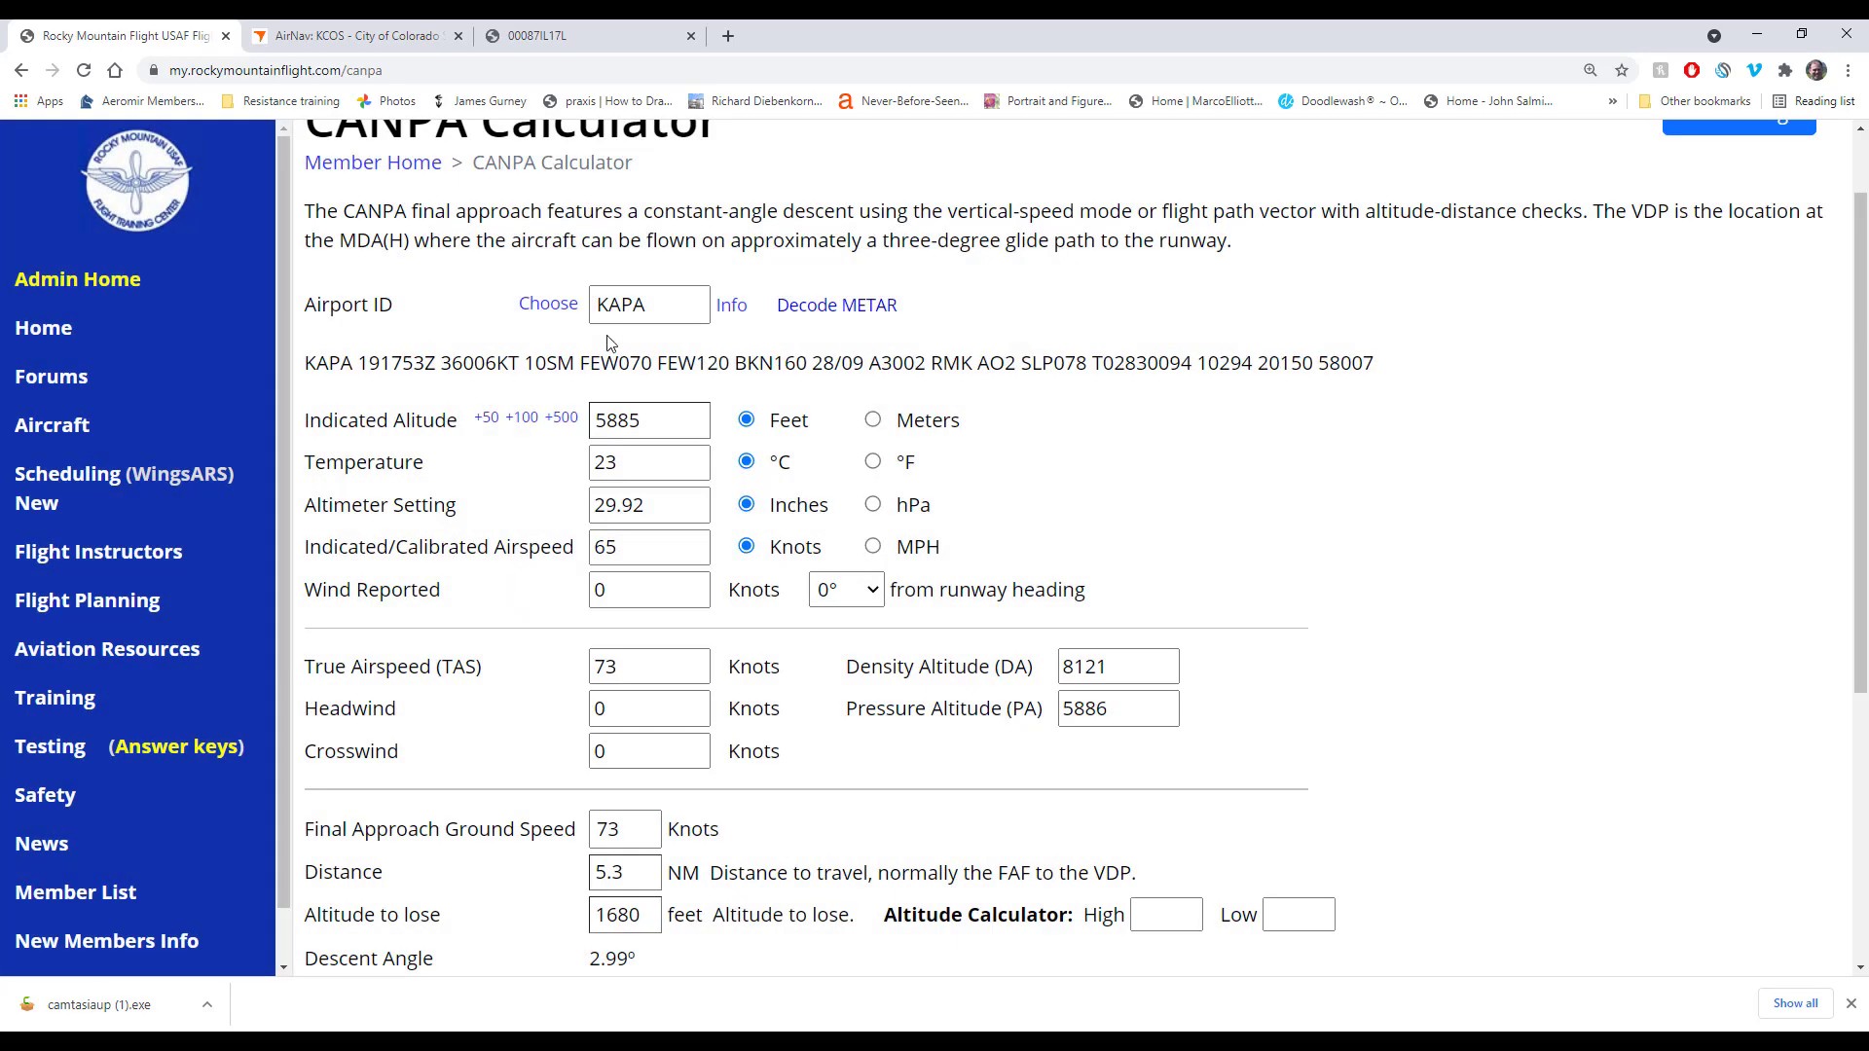
{"action": "left_click_drag", "start_coordinate": [305, 363], "coordinate": [1094, 355]}
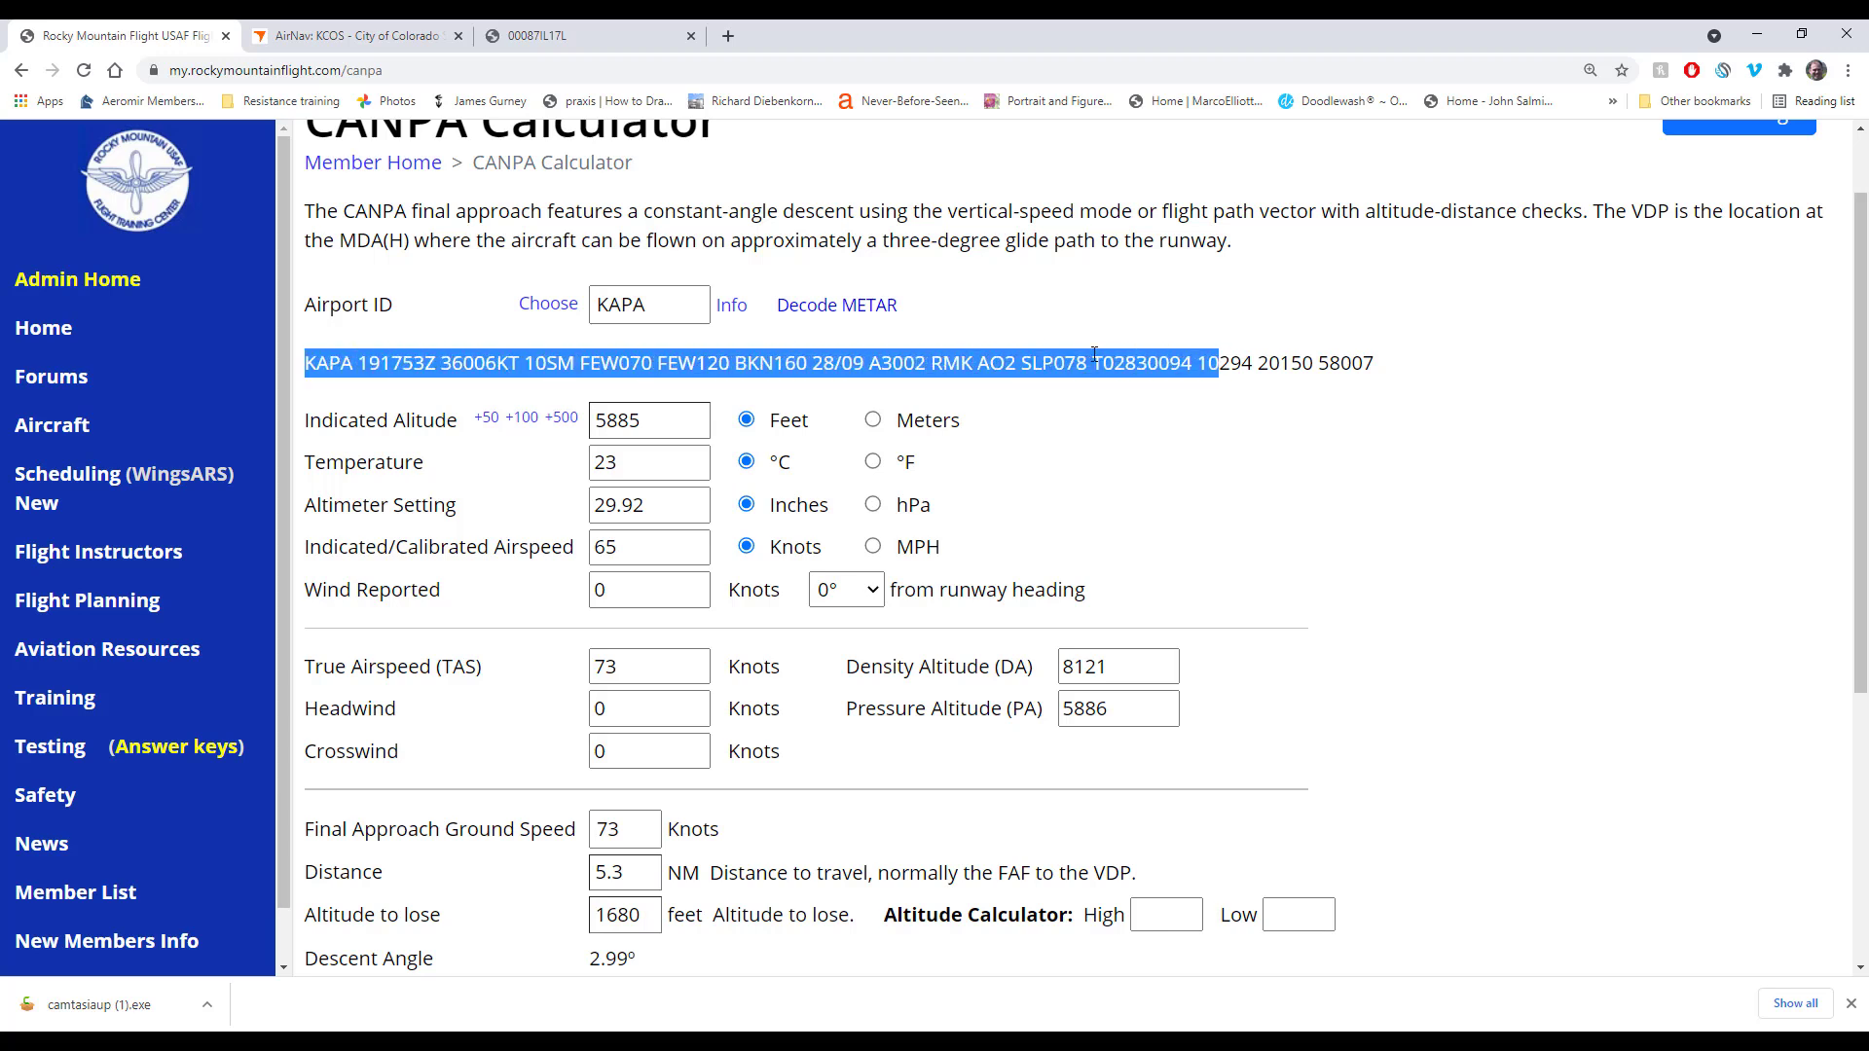
{"action": "left_click", "coordinate": [1094, 355]}
{"action": "double_click", "coordinate": [648, 414]}
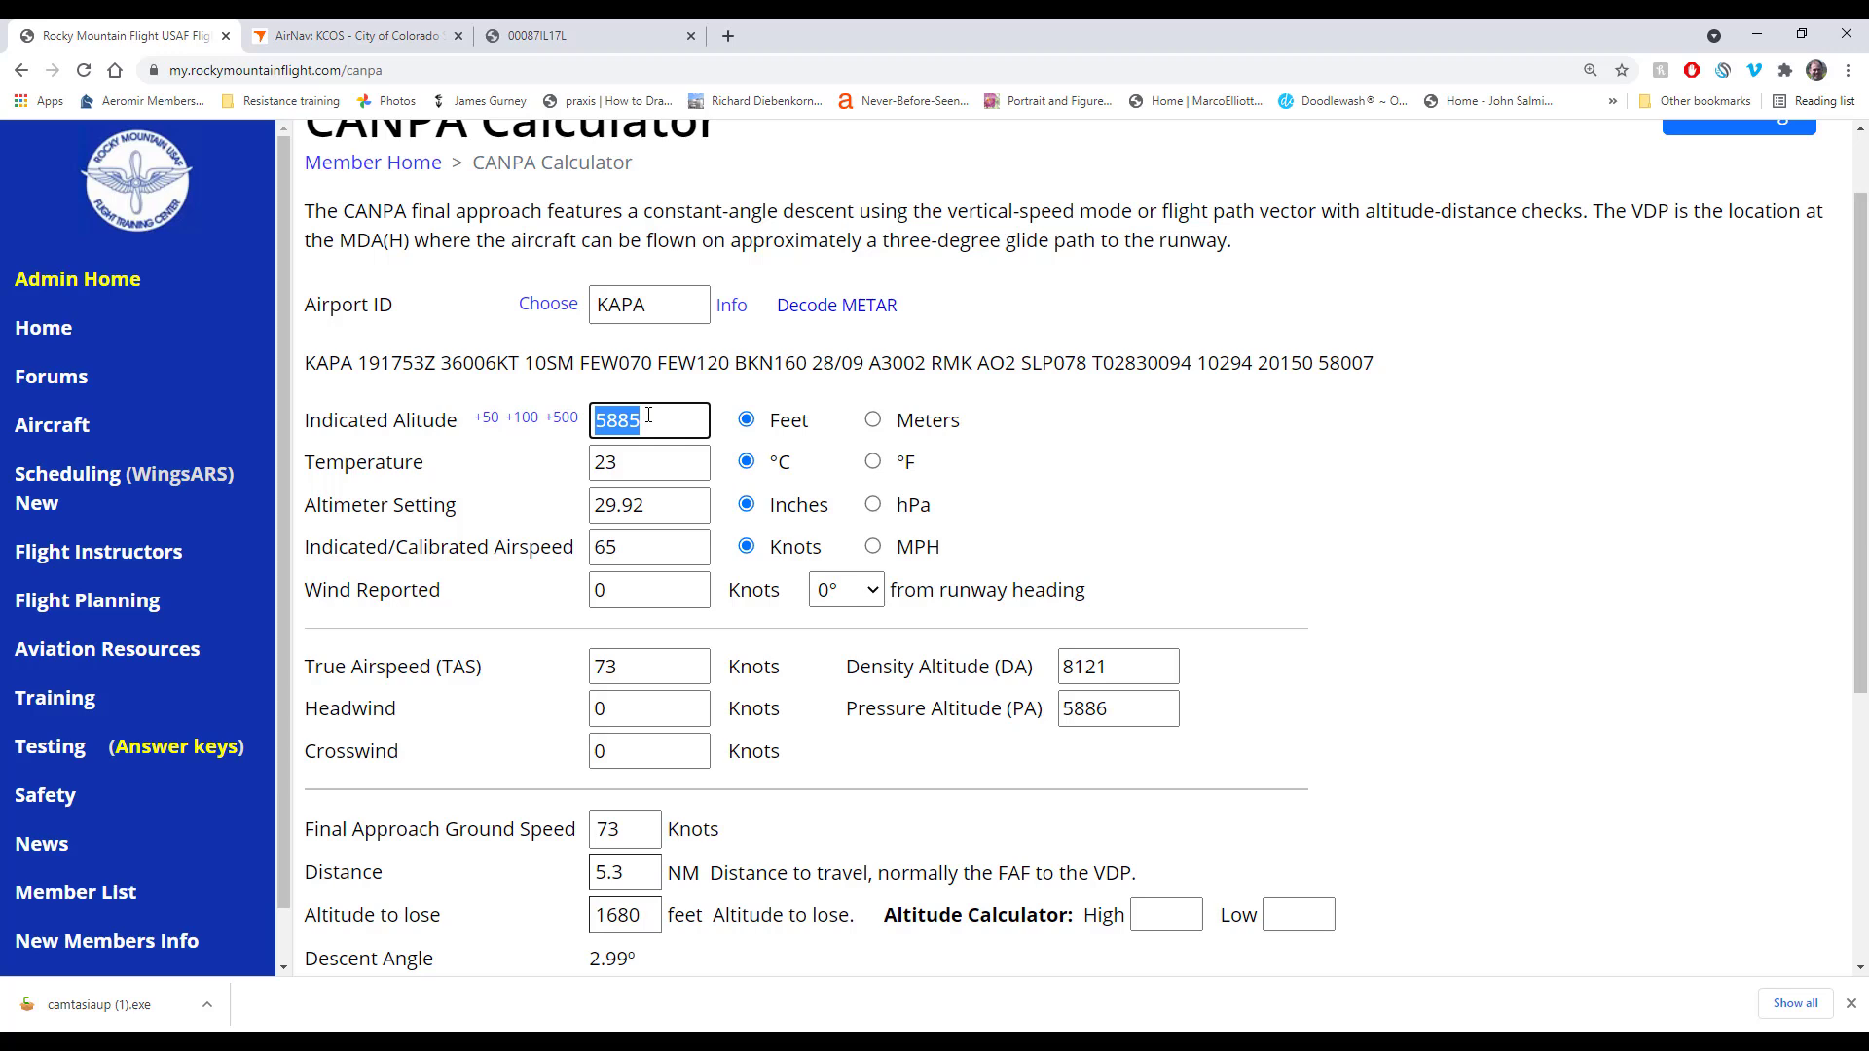
{"action": "left_click", "coordinate": [650, 417]}
{"action": "double_click", "coordinate": [654, 418]}
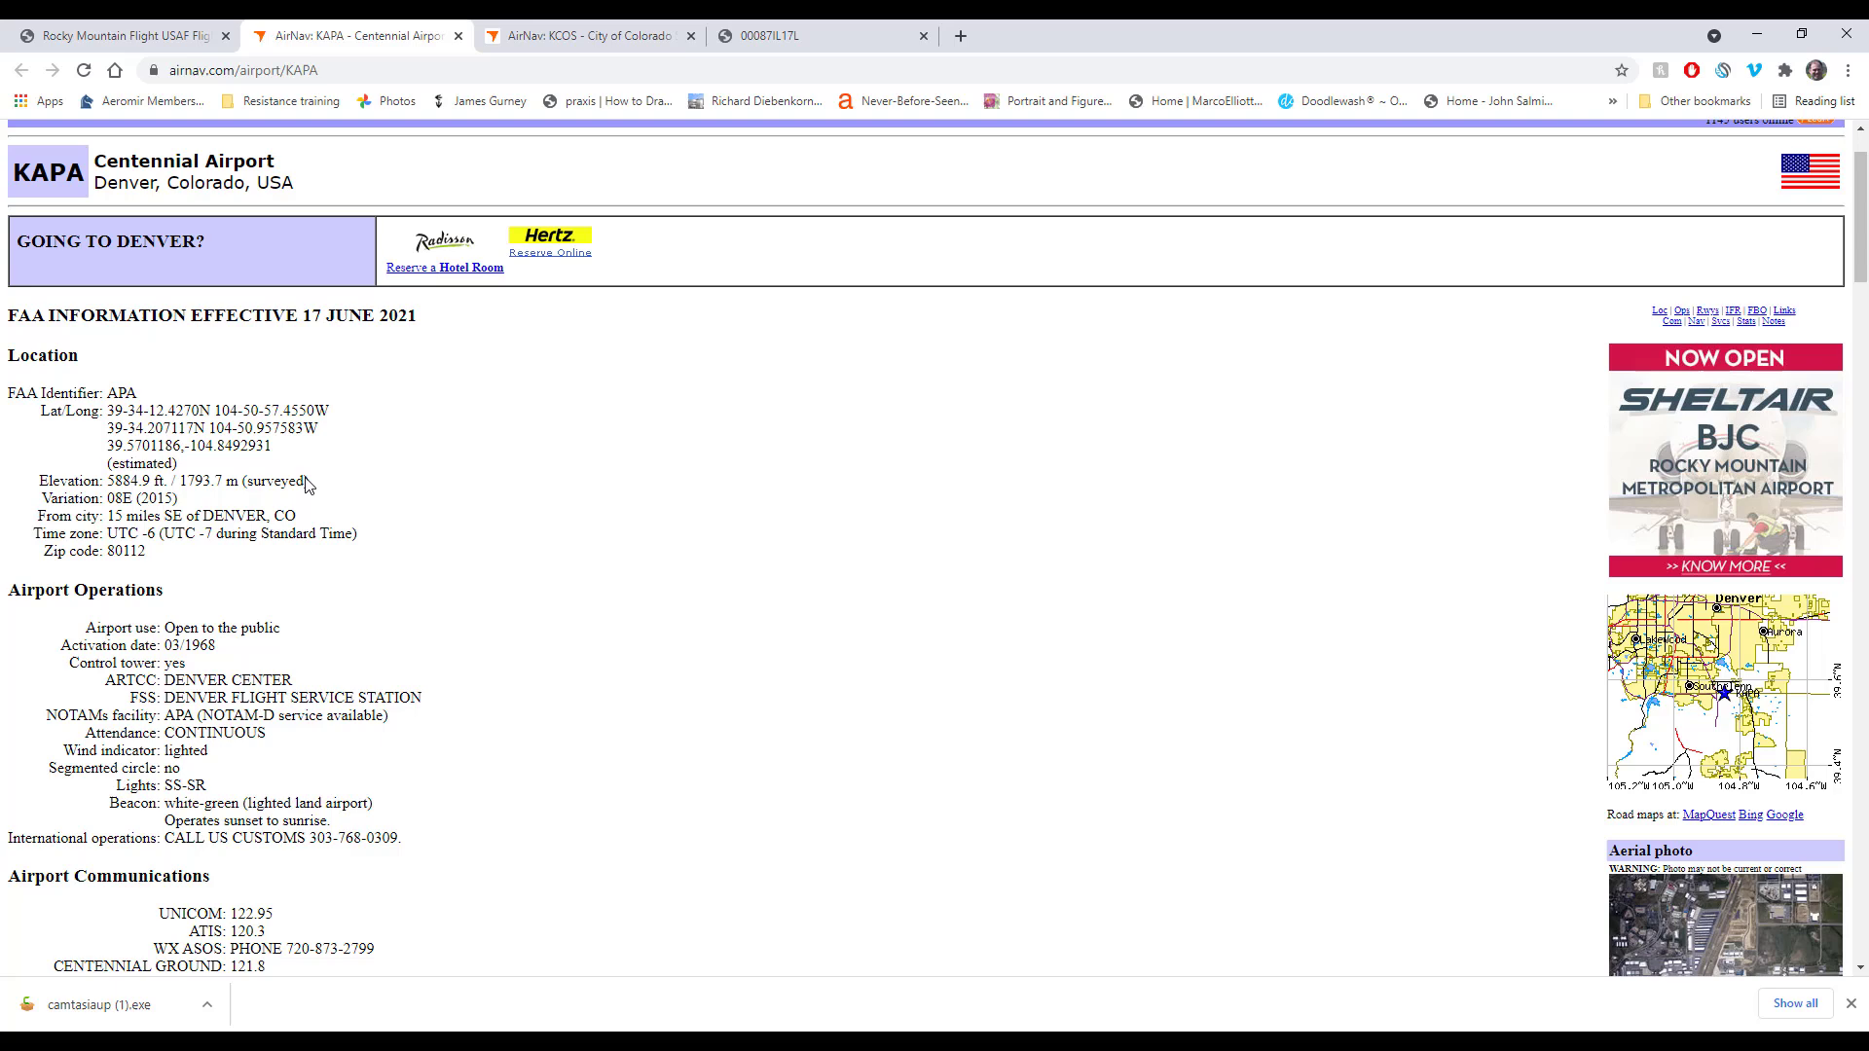
{"action": "scroll", "coordinate": [306, 484], "scroll_direction": "down", "scroll_amount": 2}
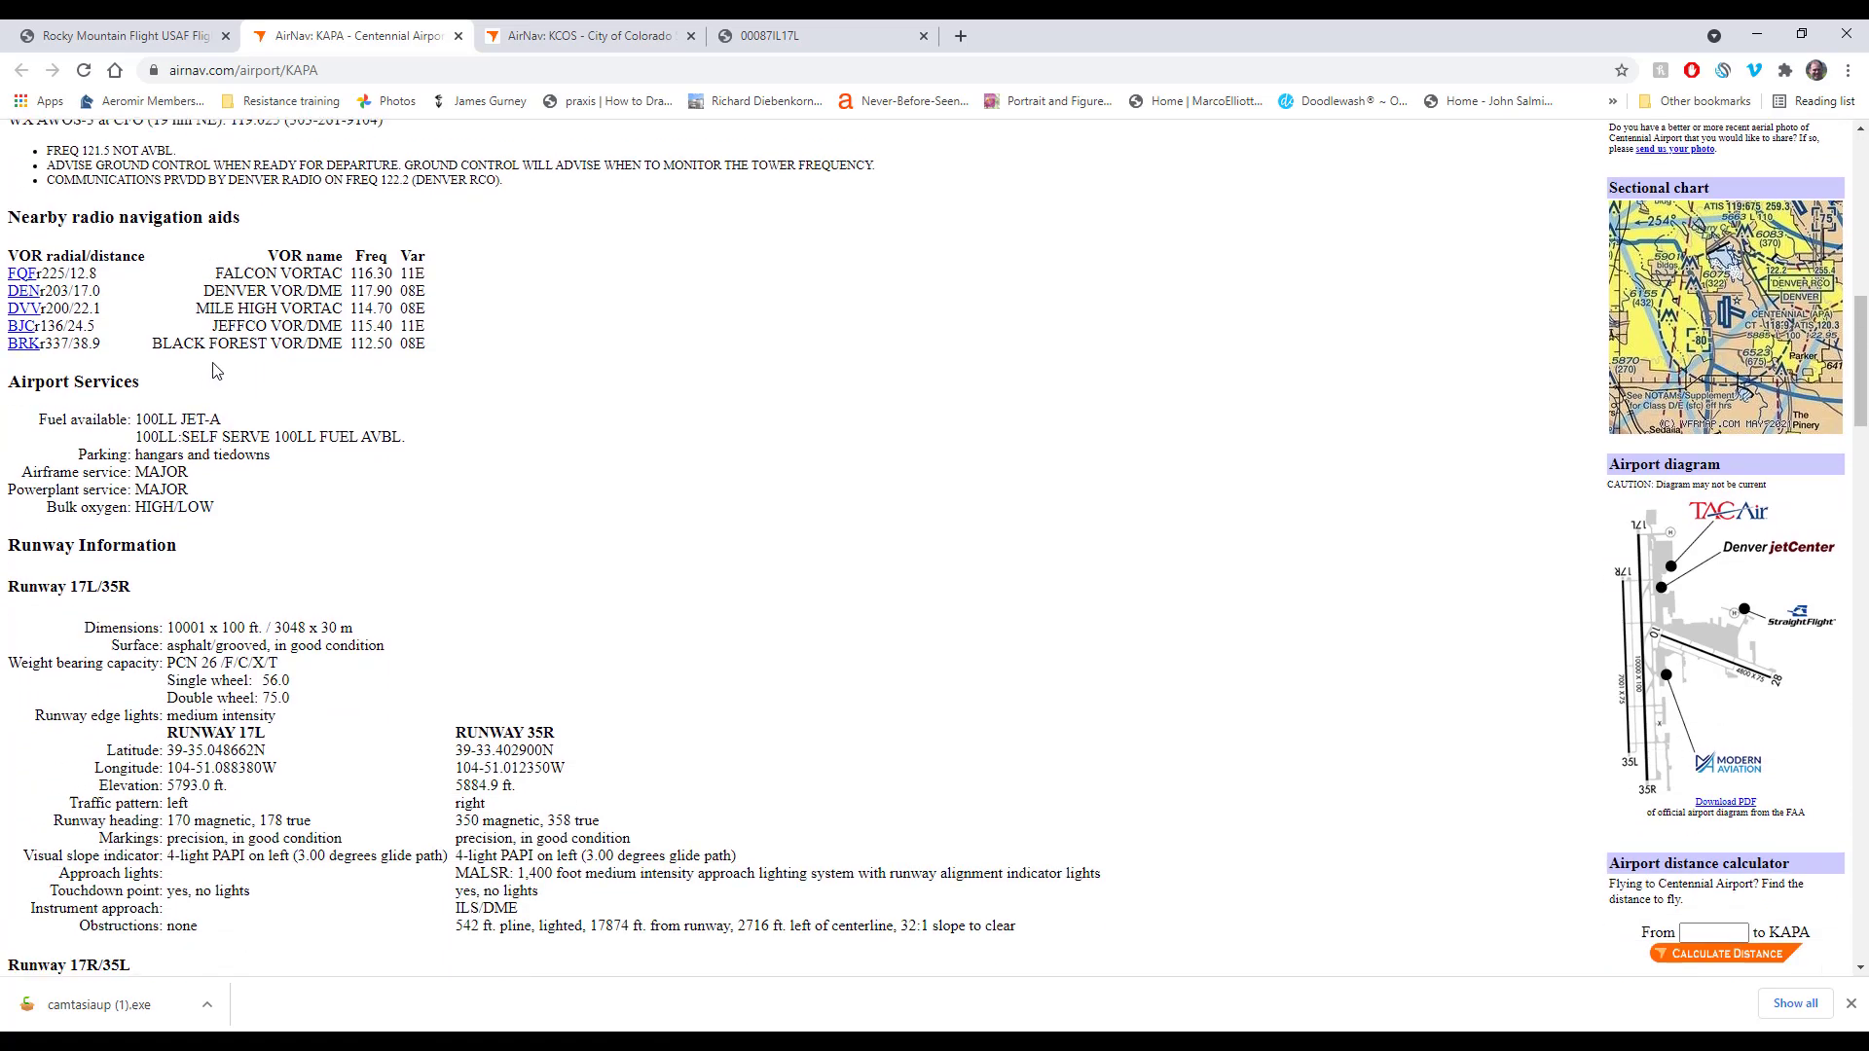
Step: Scroll the AirNav KAPA page to review its runways and Instrument Procedures list
{"action": "scroll", "coordinate": [155, 326], "scroll_direction": "down", "scroll_amount": 3}
{"action": "scroll", "coordinate": [156, 326], "scroll_direction": "down", "scroll_amount": 18}
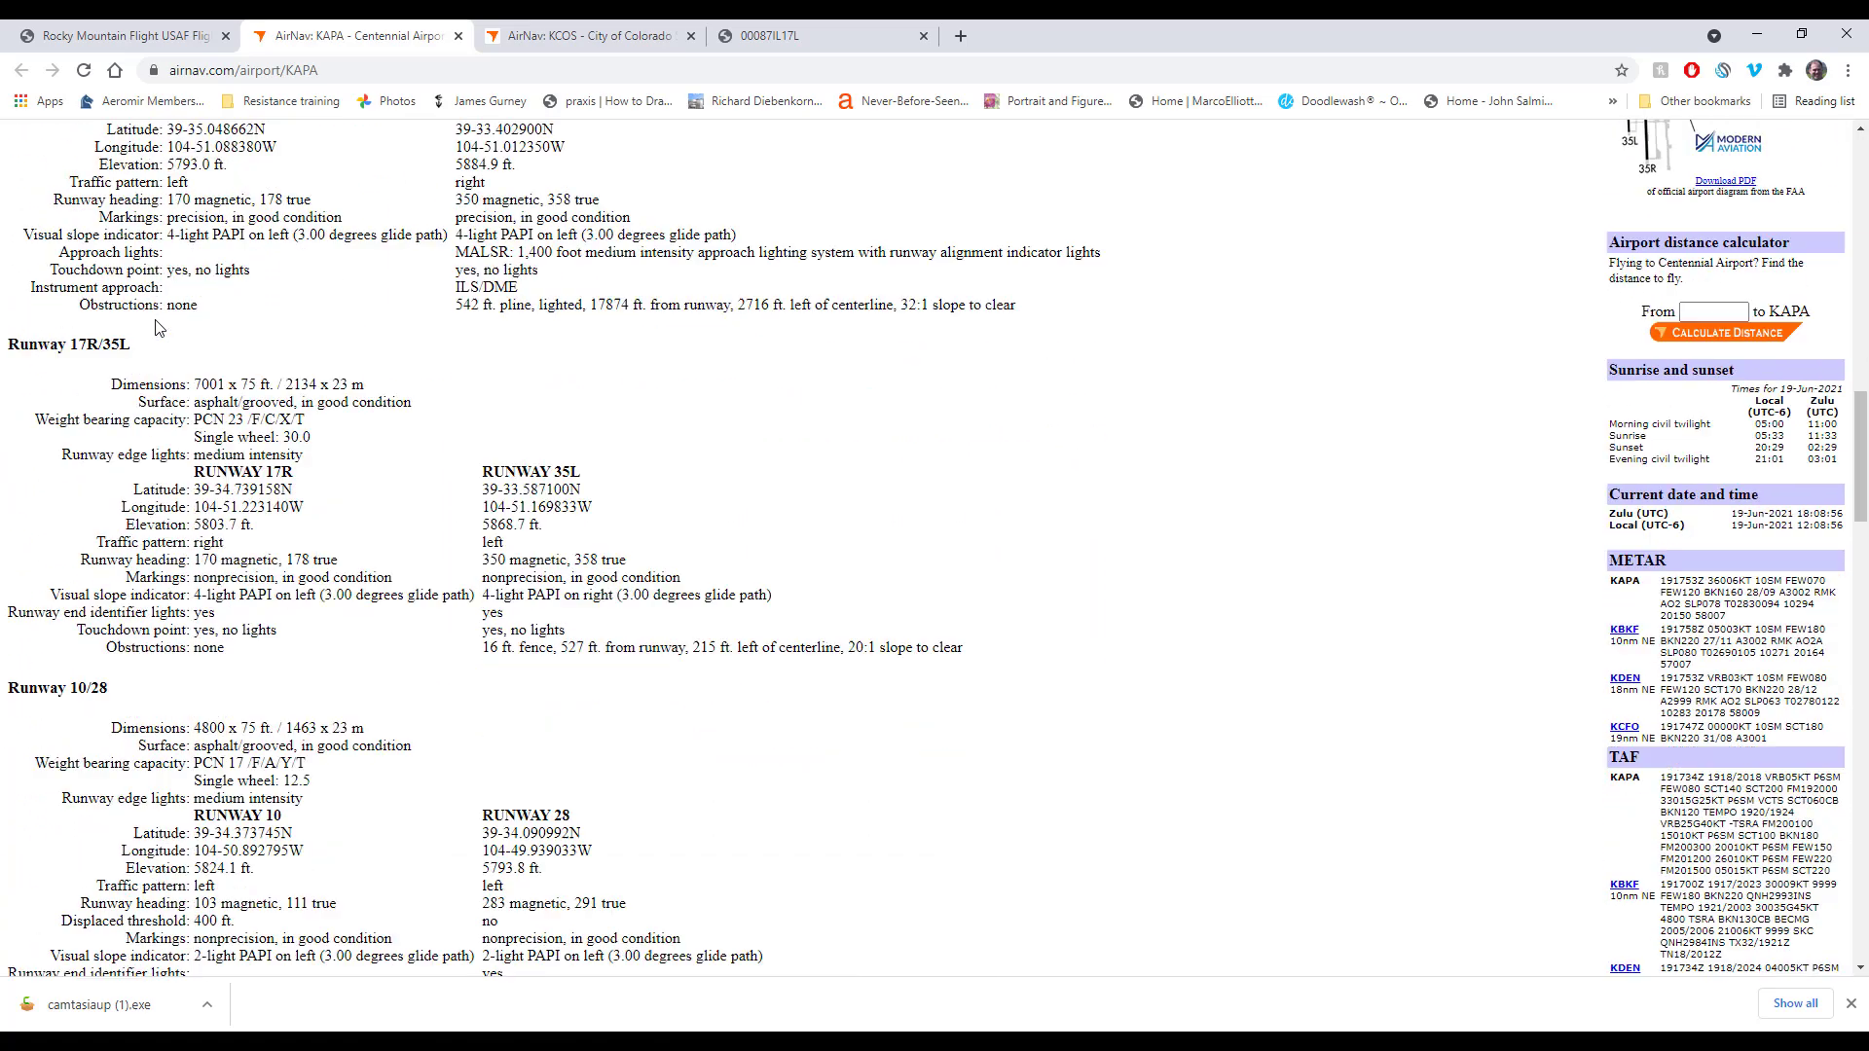
{"action": "scroll", "coordinate": [156, 321], "scroll_direction": "up", "scroll_amount": 1}
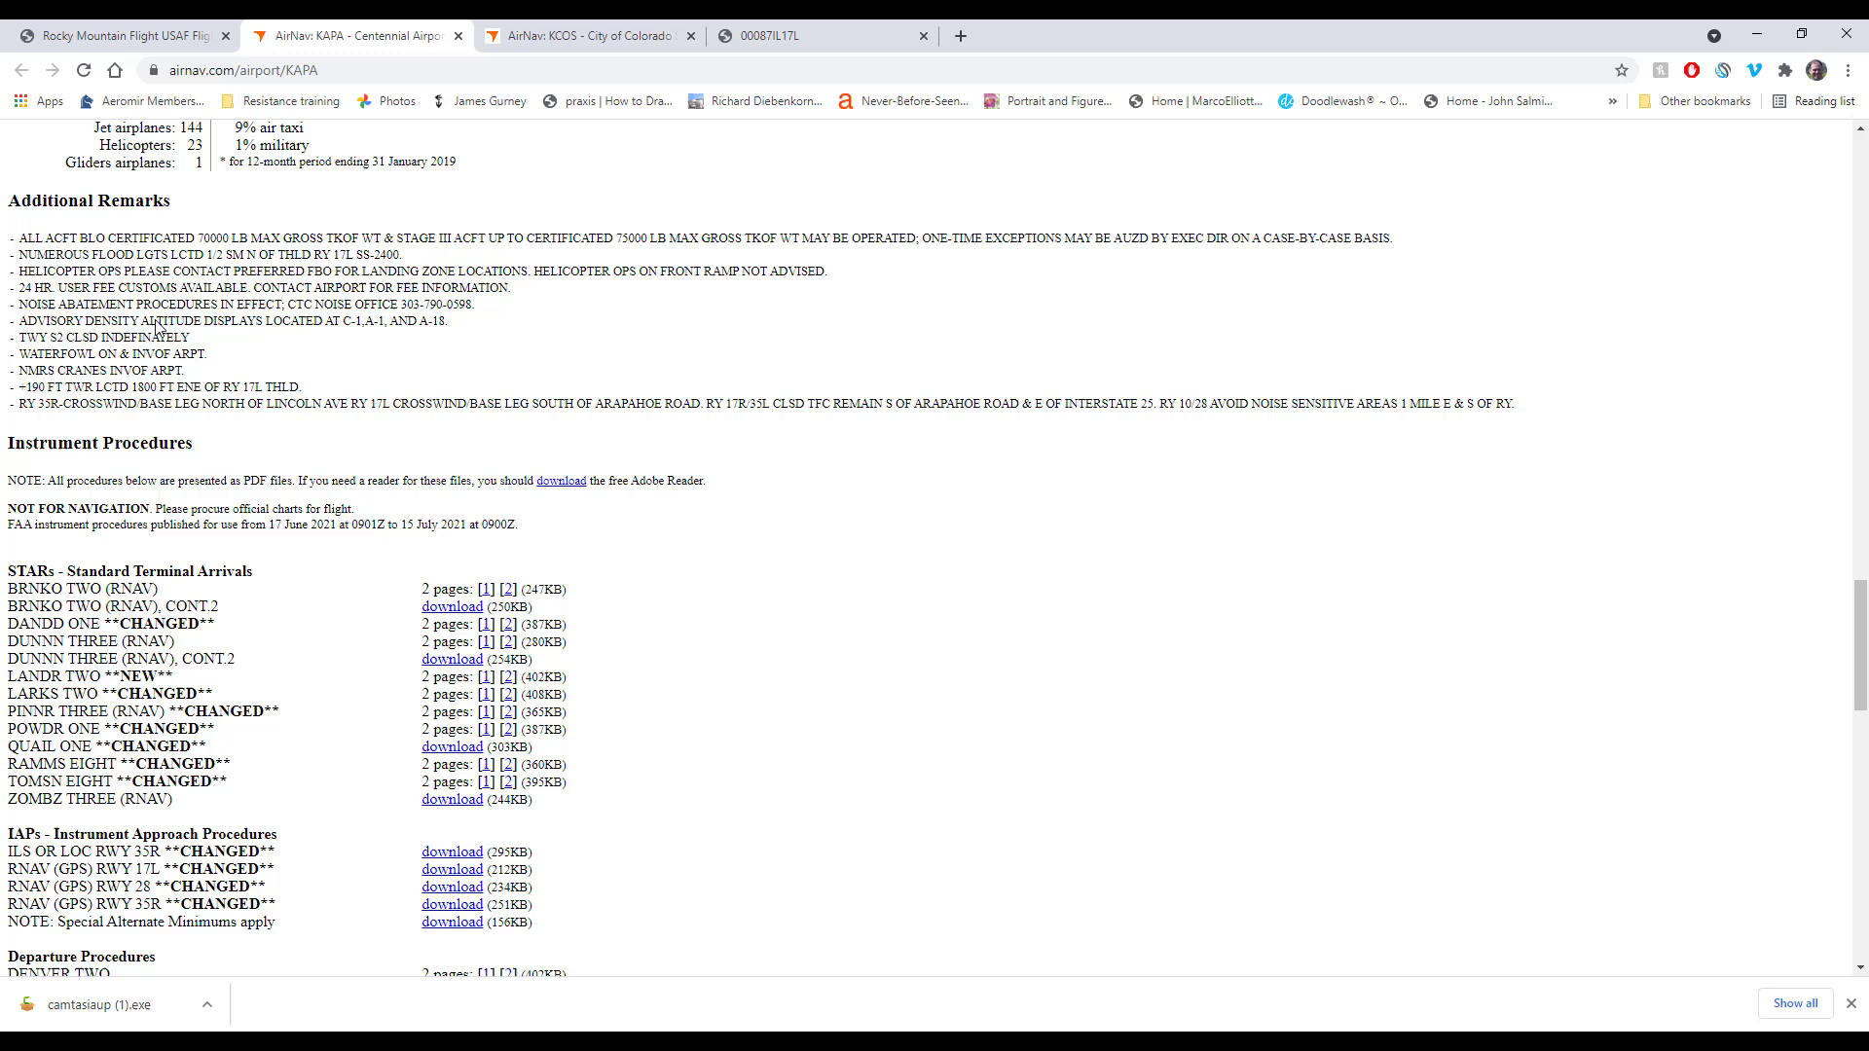
{"action": "scroll", "coordinate": [151, 341], "scroll_direction": "down", "scroll_amount": 3}
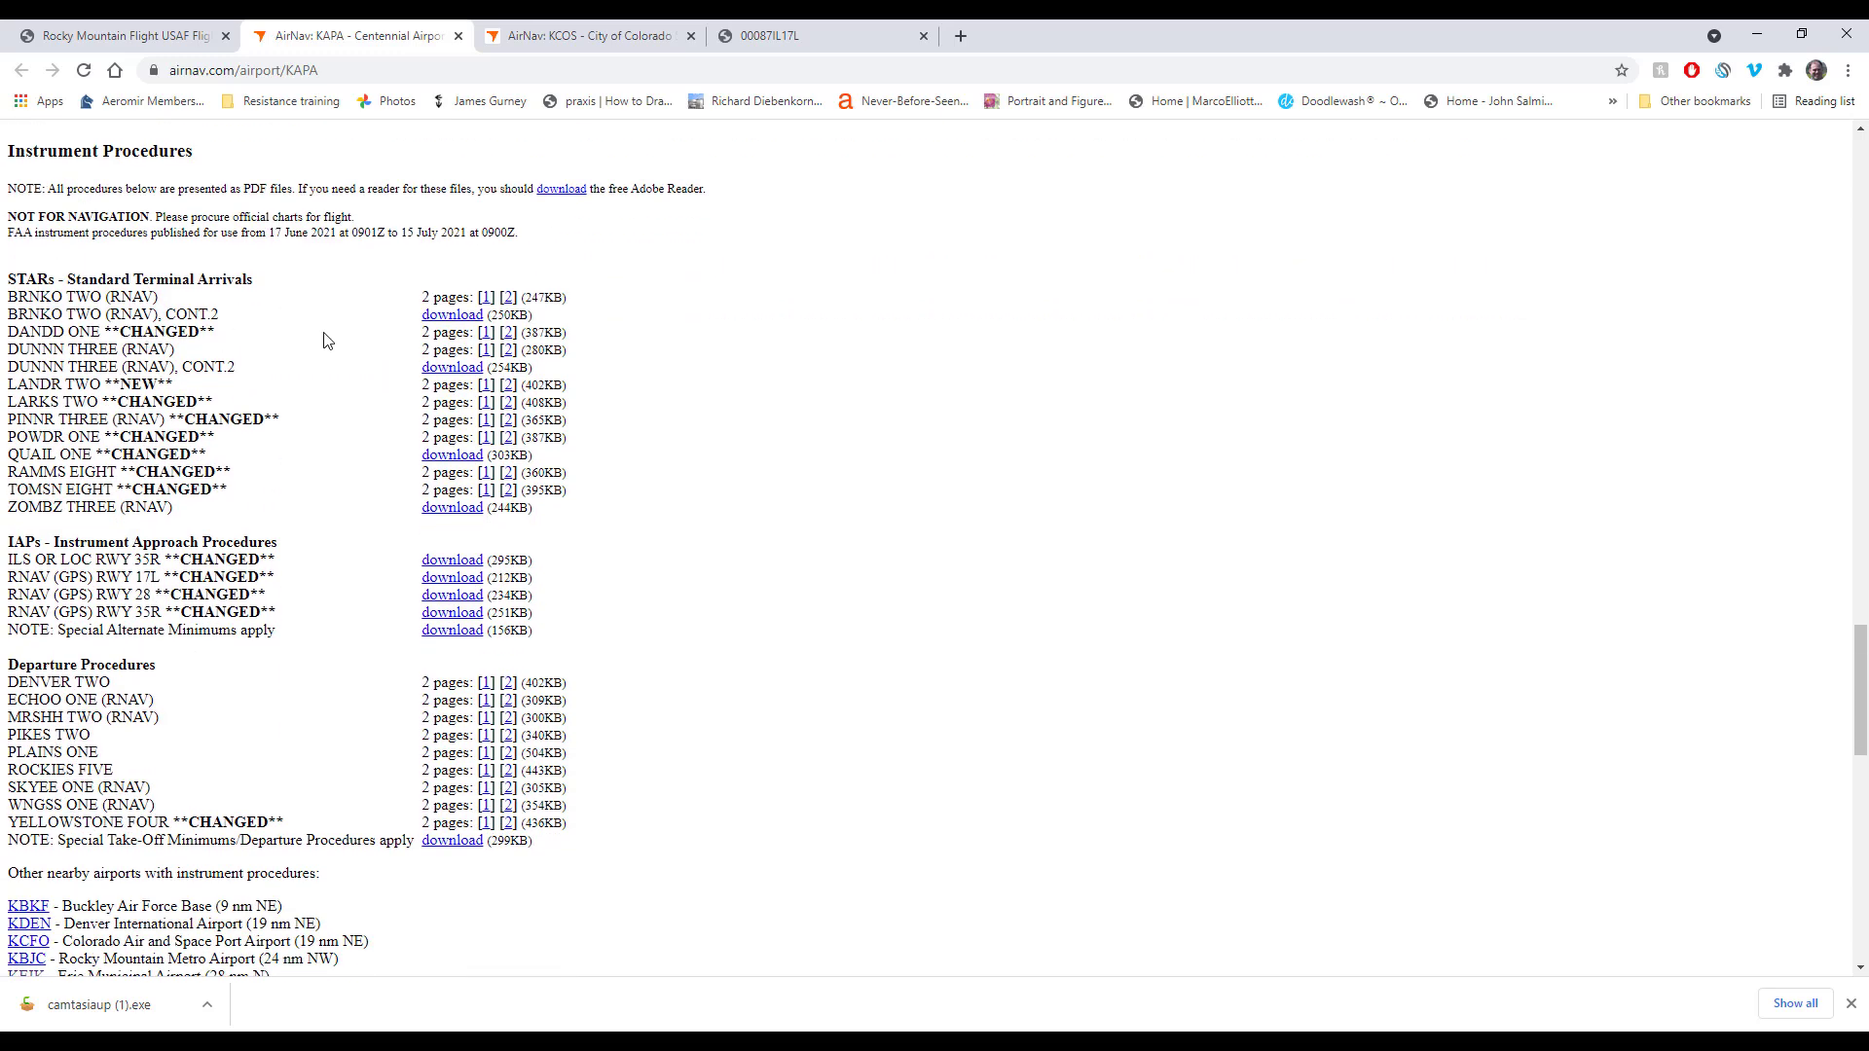
{"action": "scroll", "coordinate": [297, 412], "scroll_direction": "down", "scroll_amount": 2}
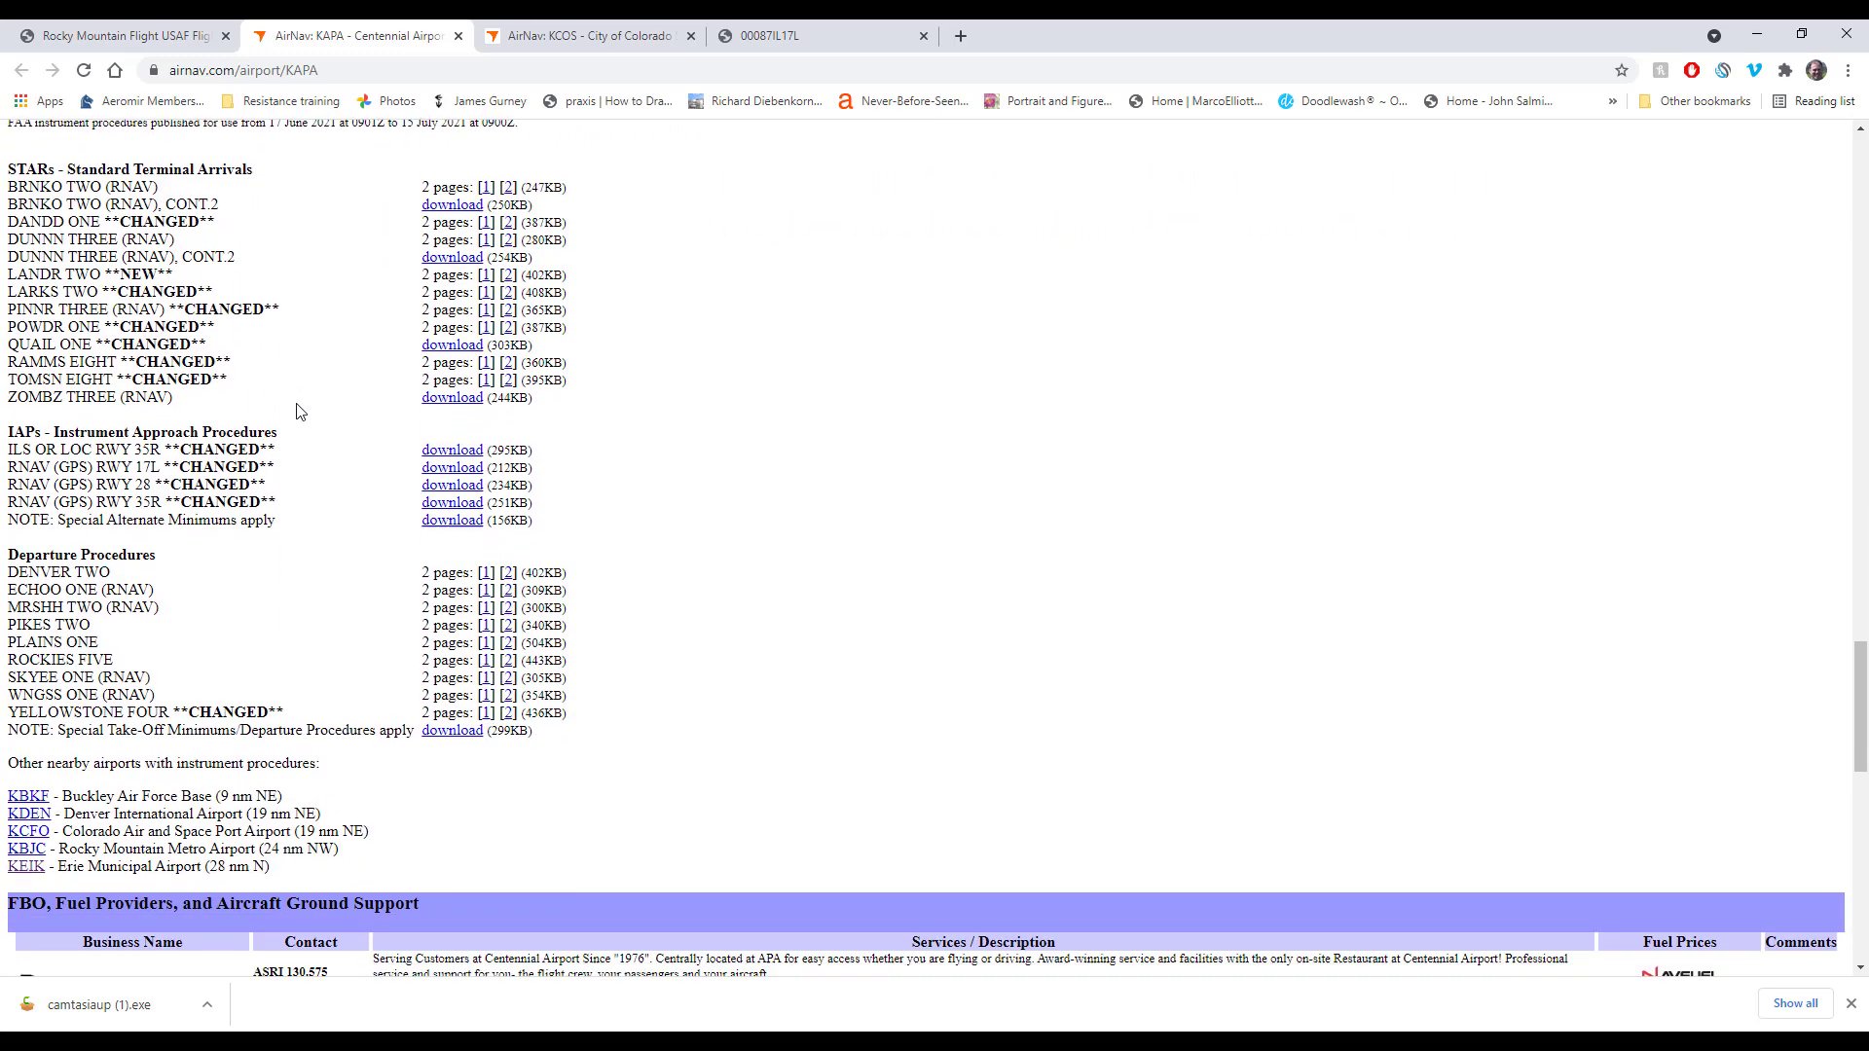
{"action": "scroll", "coordinate": [330, 292], "scroll_direction": "up", "scroll_amount": 3}
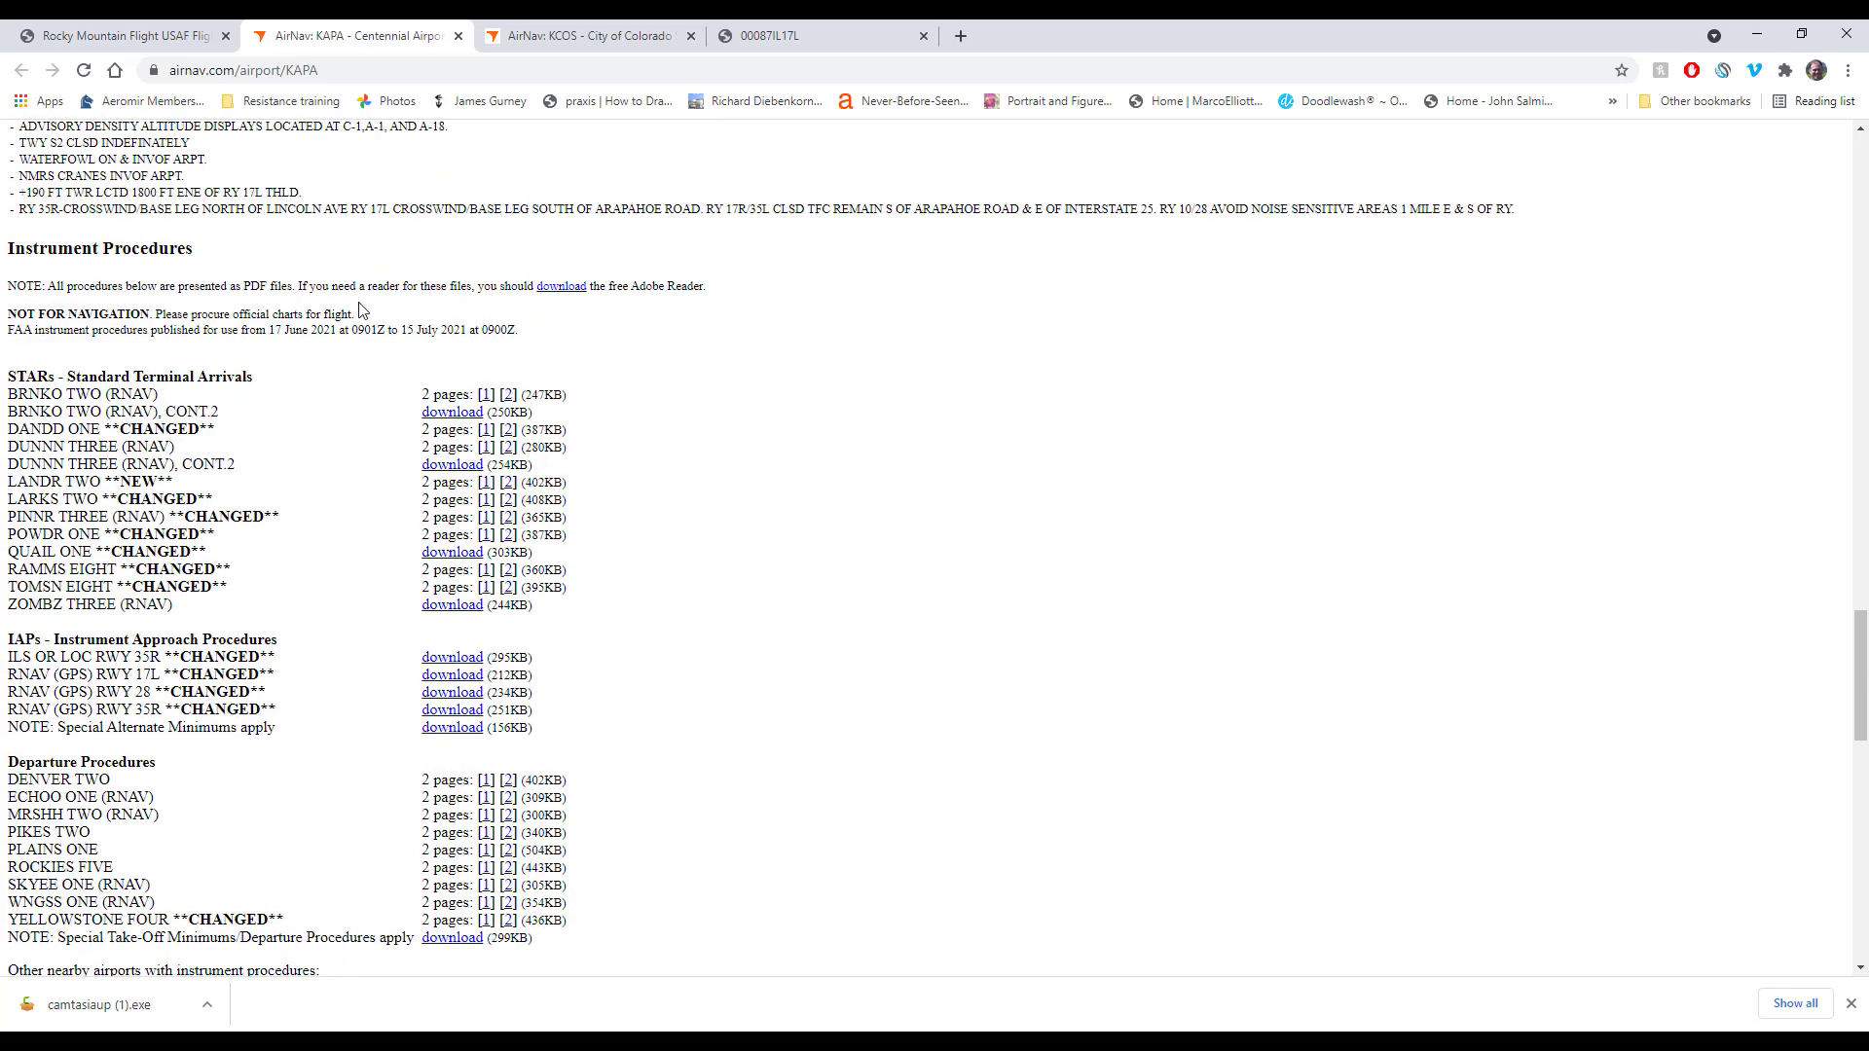
Step: Back on the CANPA calculator, replace airport ID KAPA with KORD, then with KLAX
{"action": "left_click", "coordinate": [210, 36]}
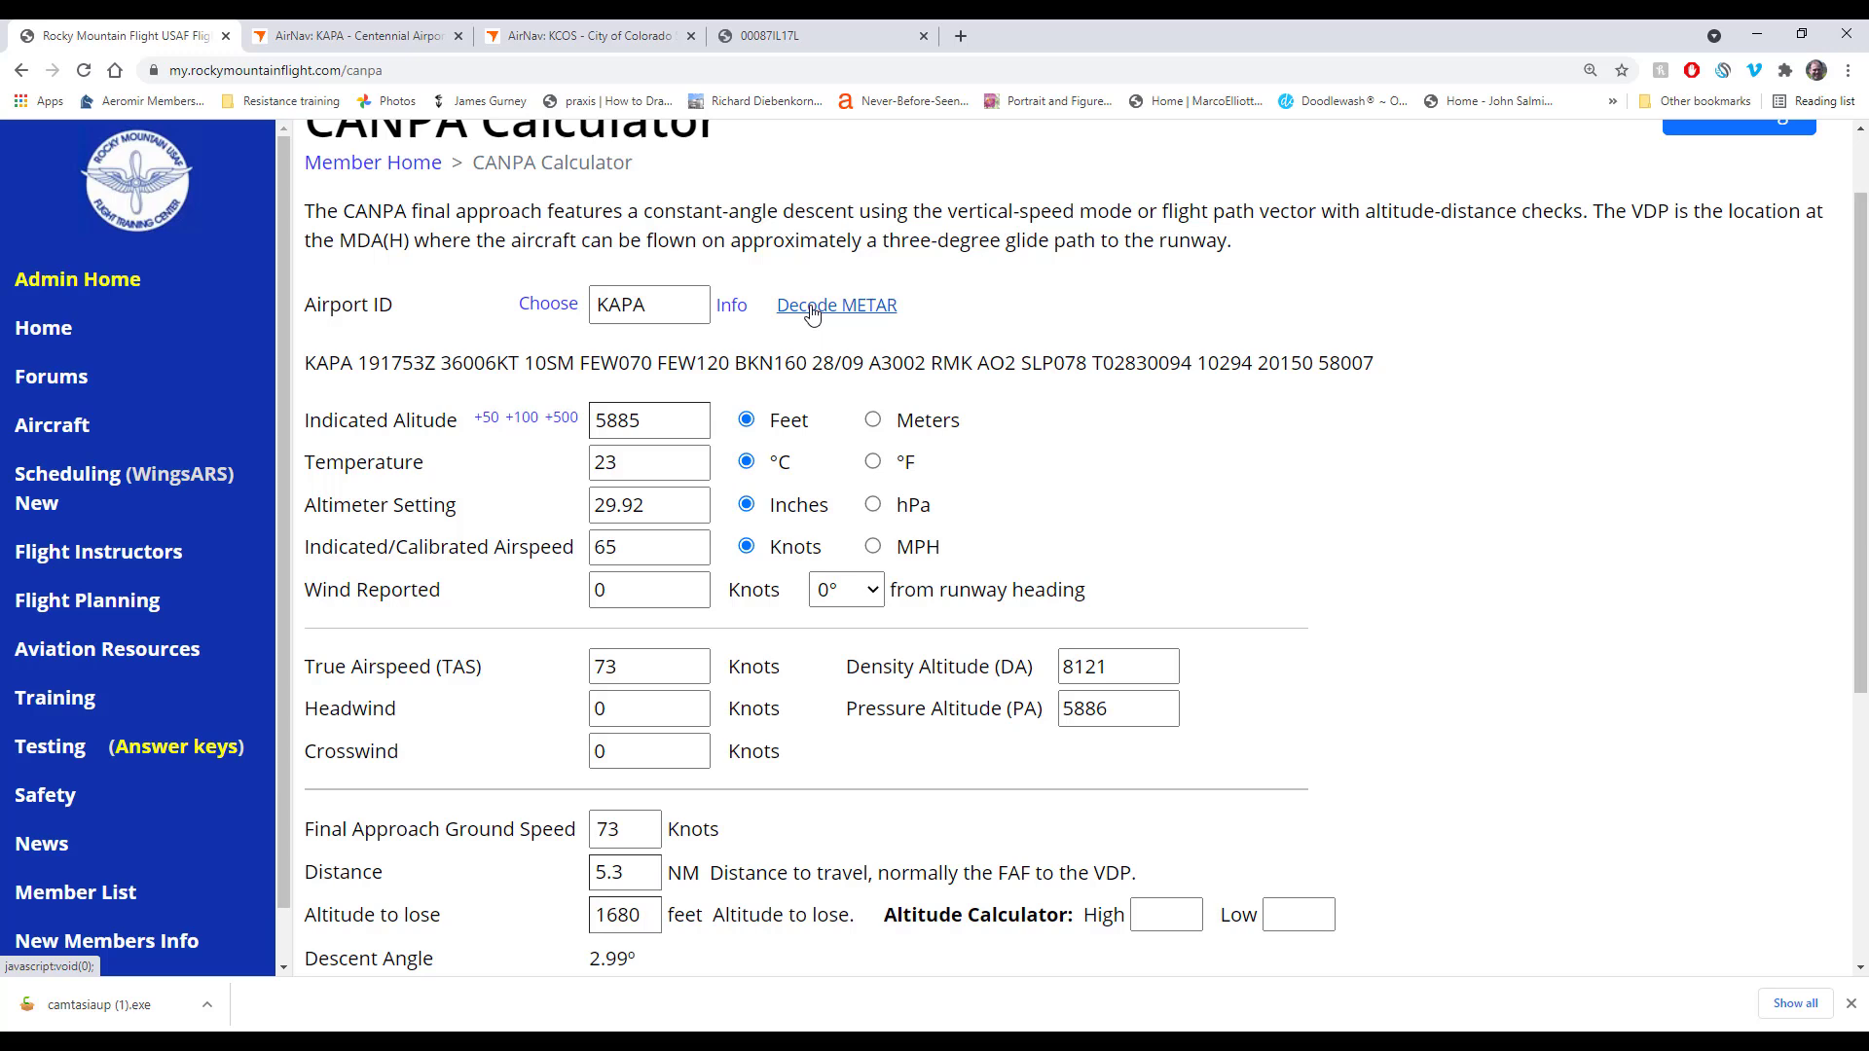
{"action": "left_click_drag", "start_coordinate": [317, 363], "coordinate": [601, 362]}
{"action": "left_click", "coordinate": [652, 302]}
{"action": "double_click", "coordinate": [655, 298]}
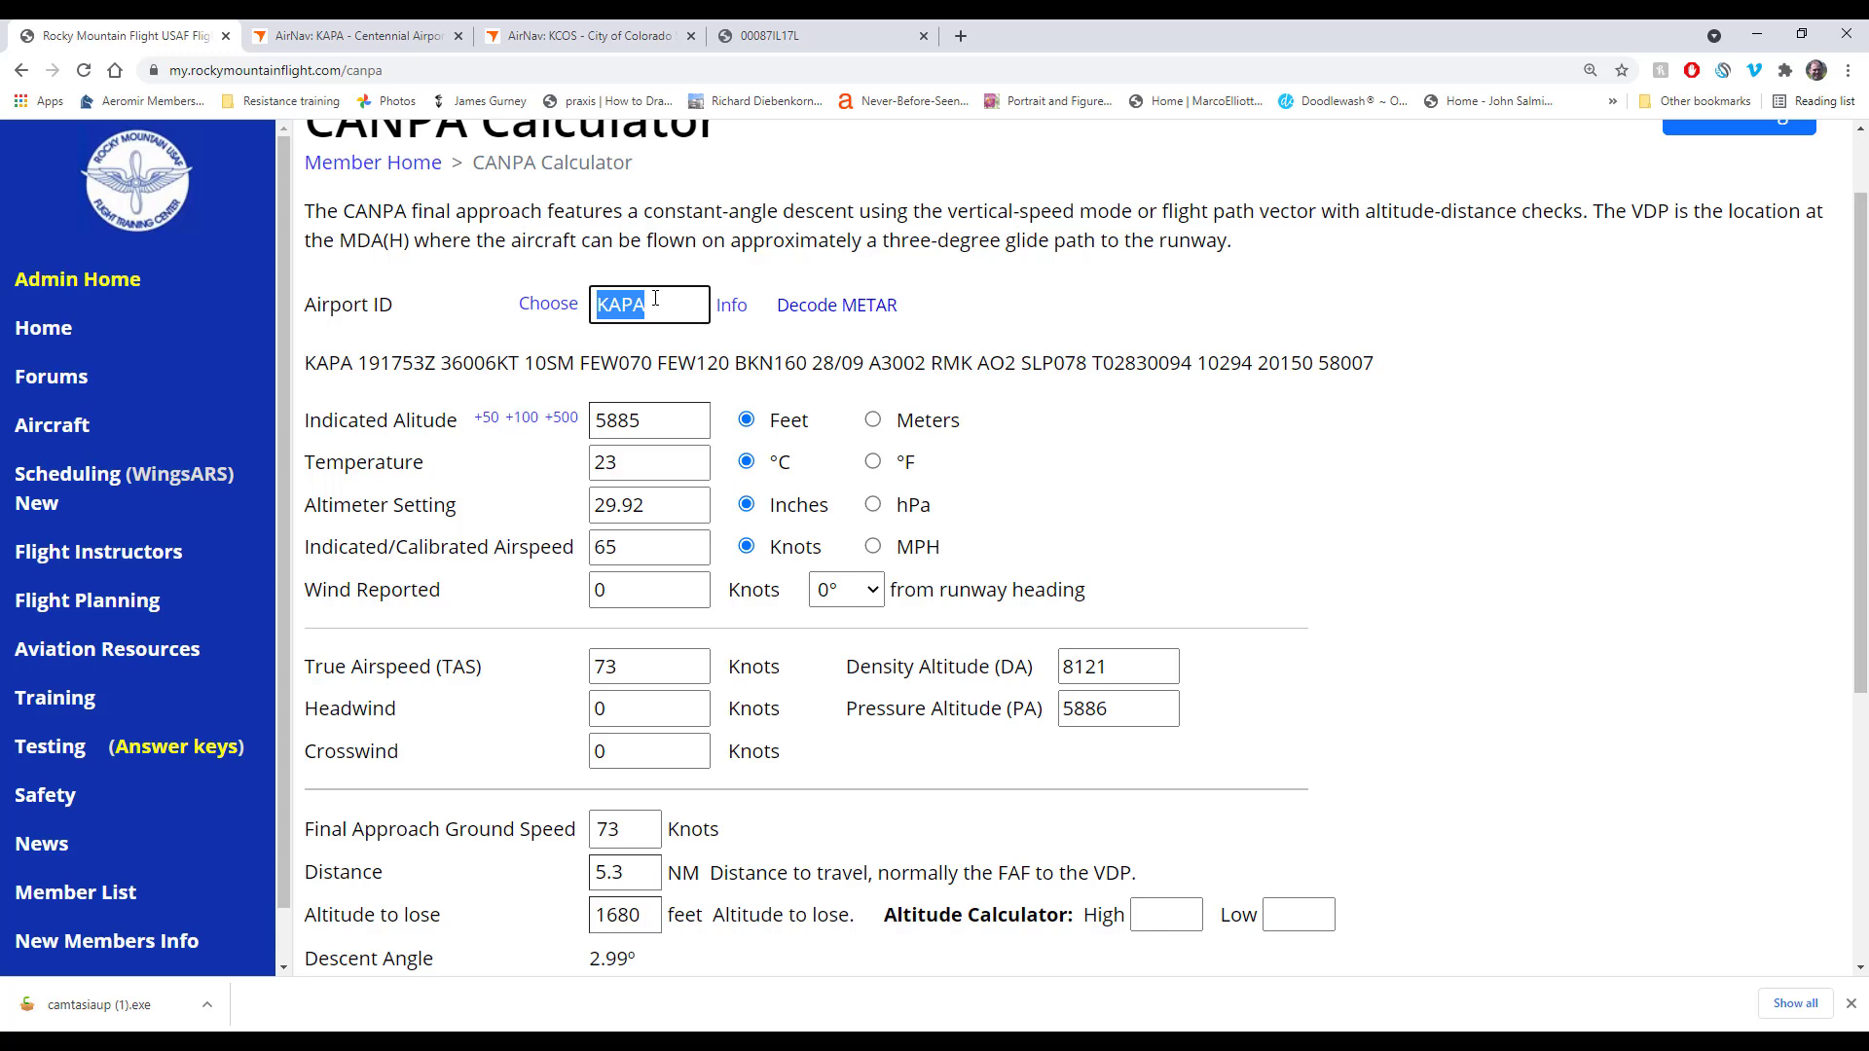
{"action": "type", "text": "KORD"}
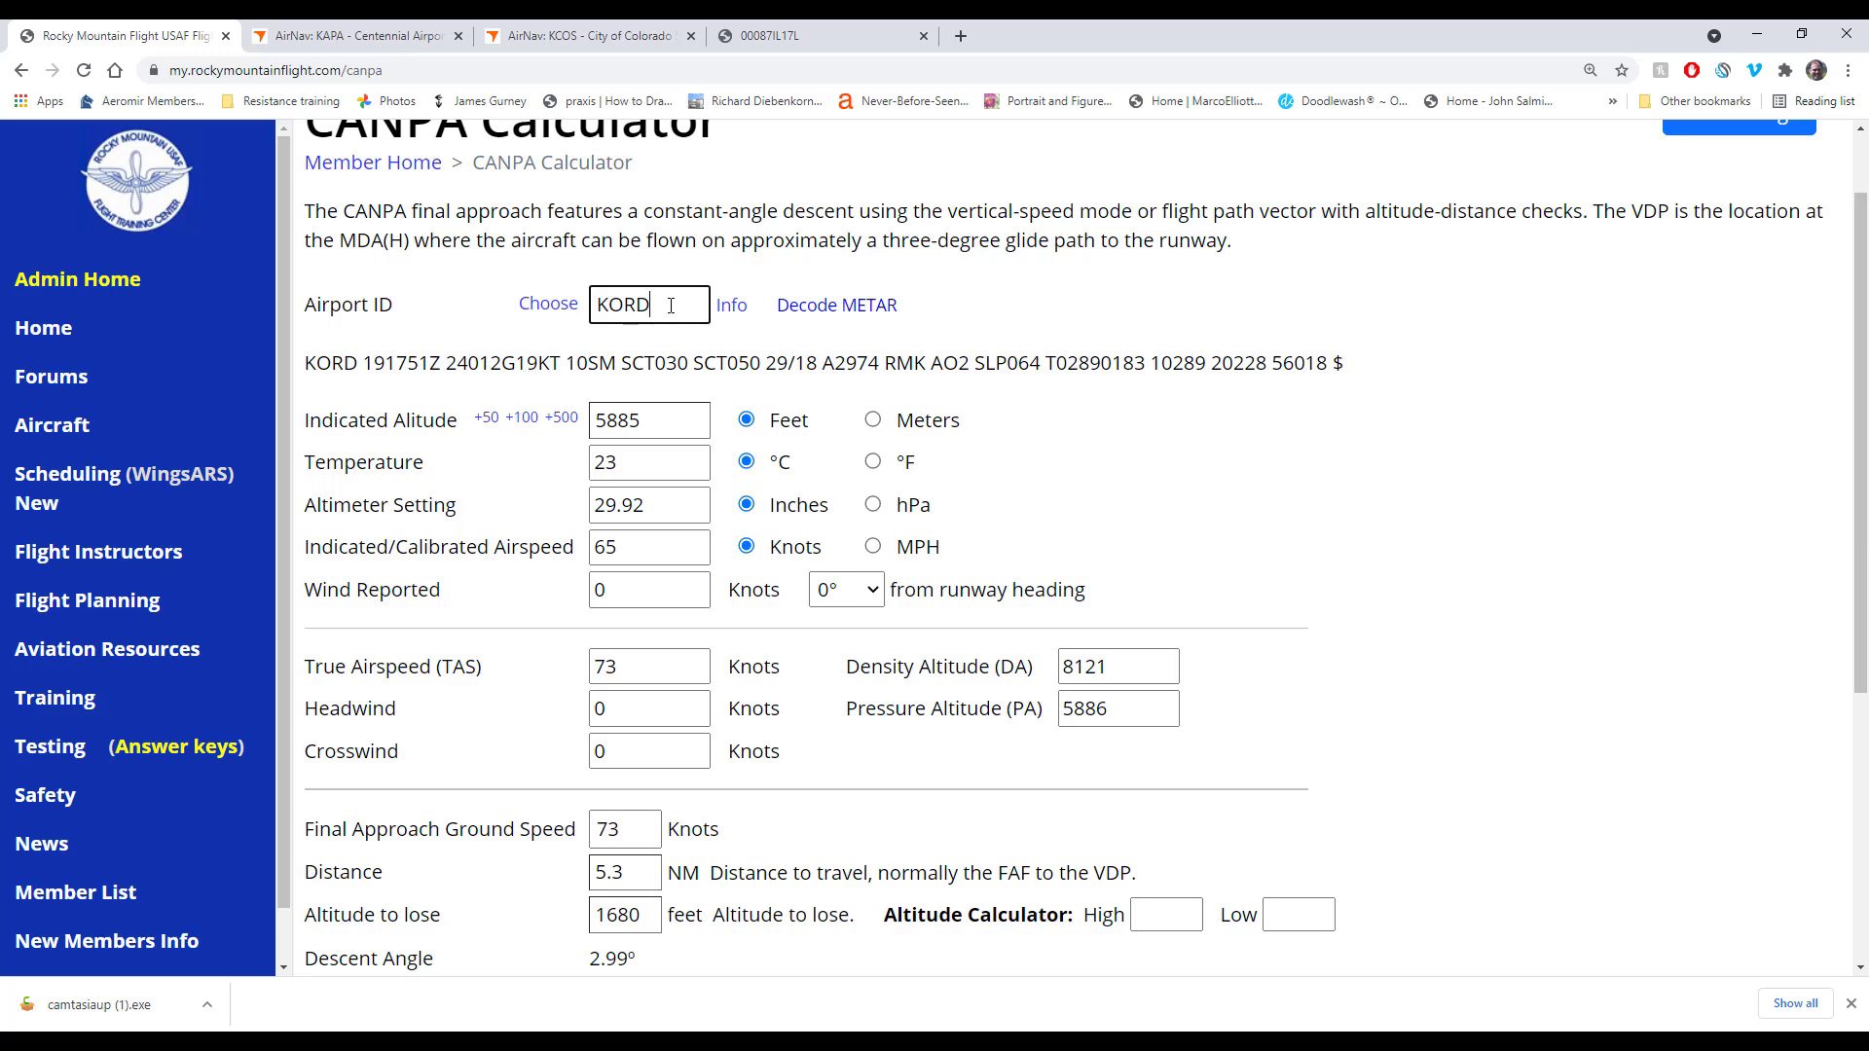
{"action": "left_click_drag", "start_coordinate": [647, 303], "coordinate": [599, 302]}
{"action": "type", "text": "KLAX"}
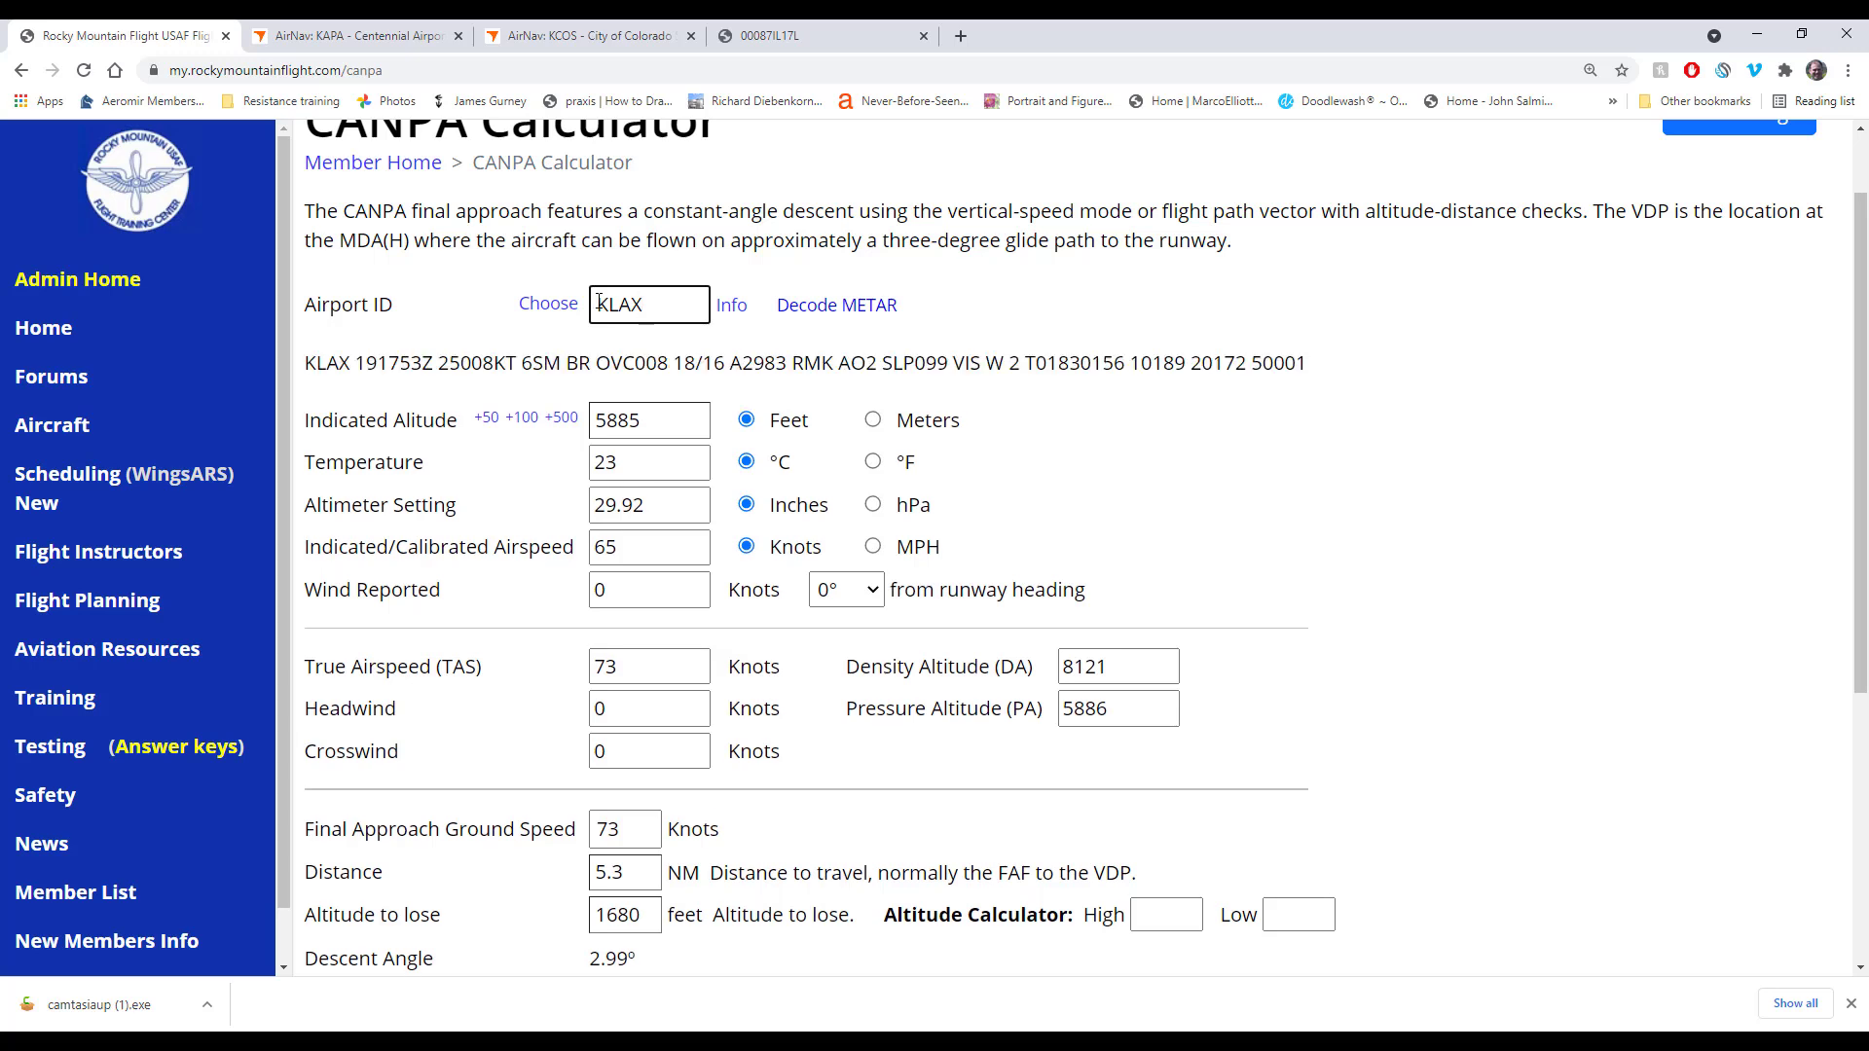
{"action": "left_click_drag", "start_coordinate": [444, 363], "coordinate": [590, 419]}
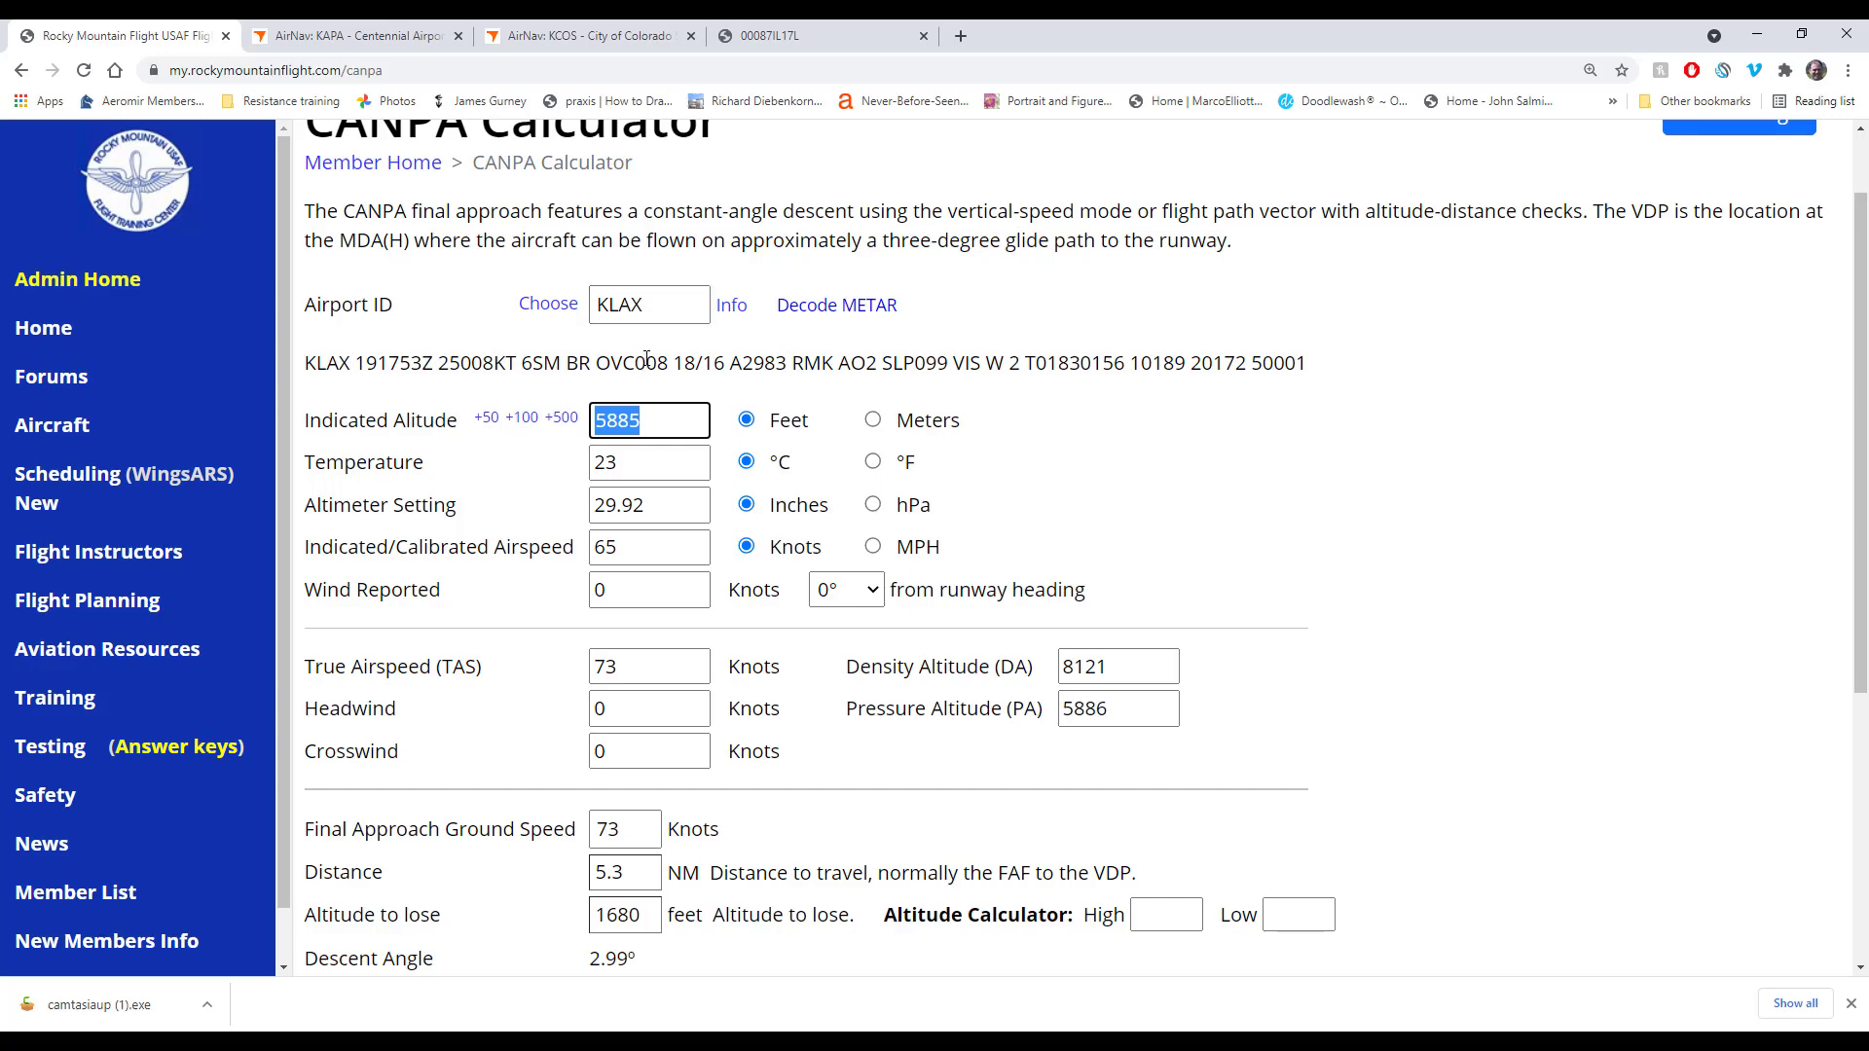
{"action": "left_click_drag", "start_coordinate": [650, 304], "coordinate": [603, 304]}
Step: Choose KCOS from the Local Airports list, loading indicated altitude 6187
{"action": "left_click", "coordinate": [547, 303]}
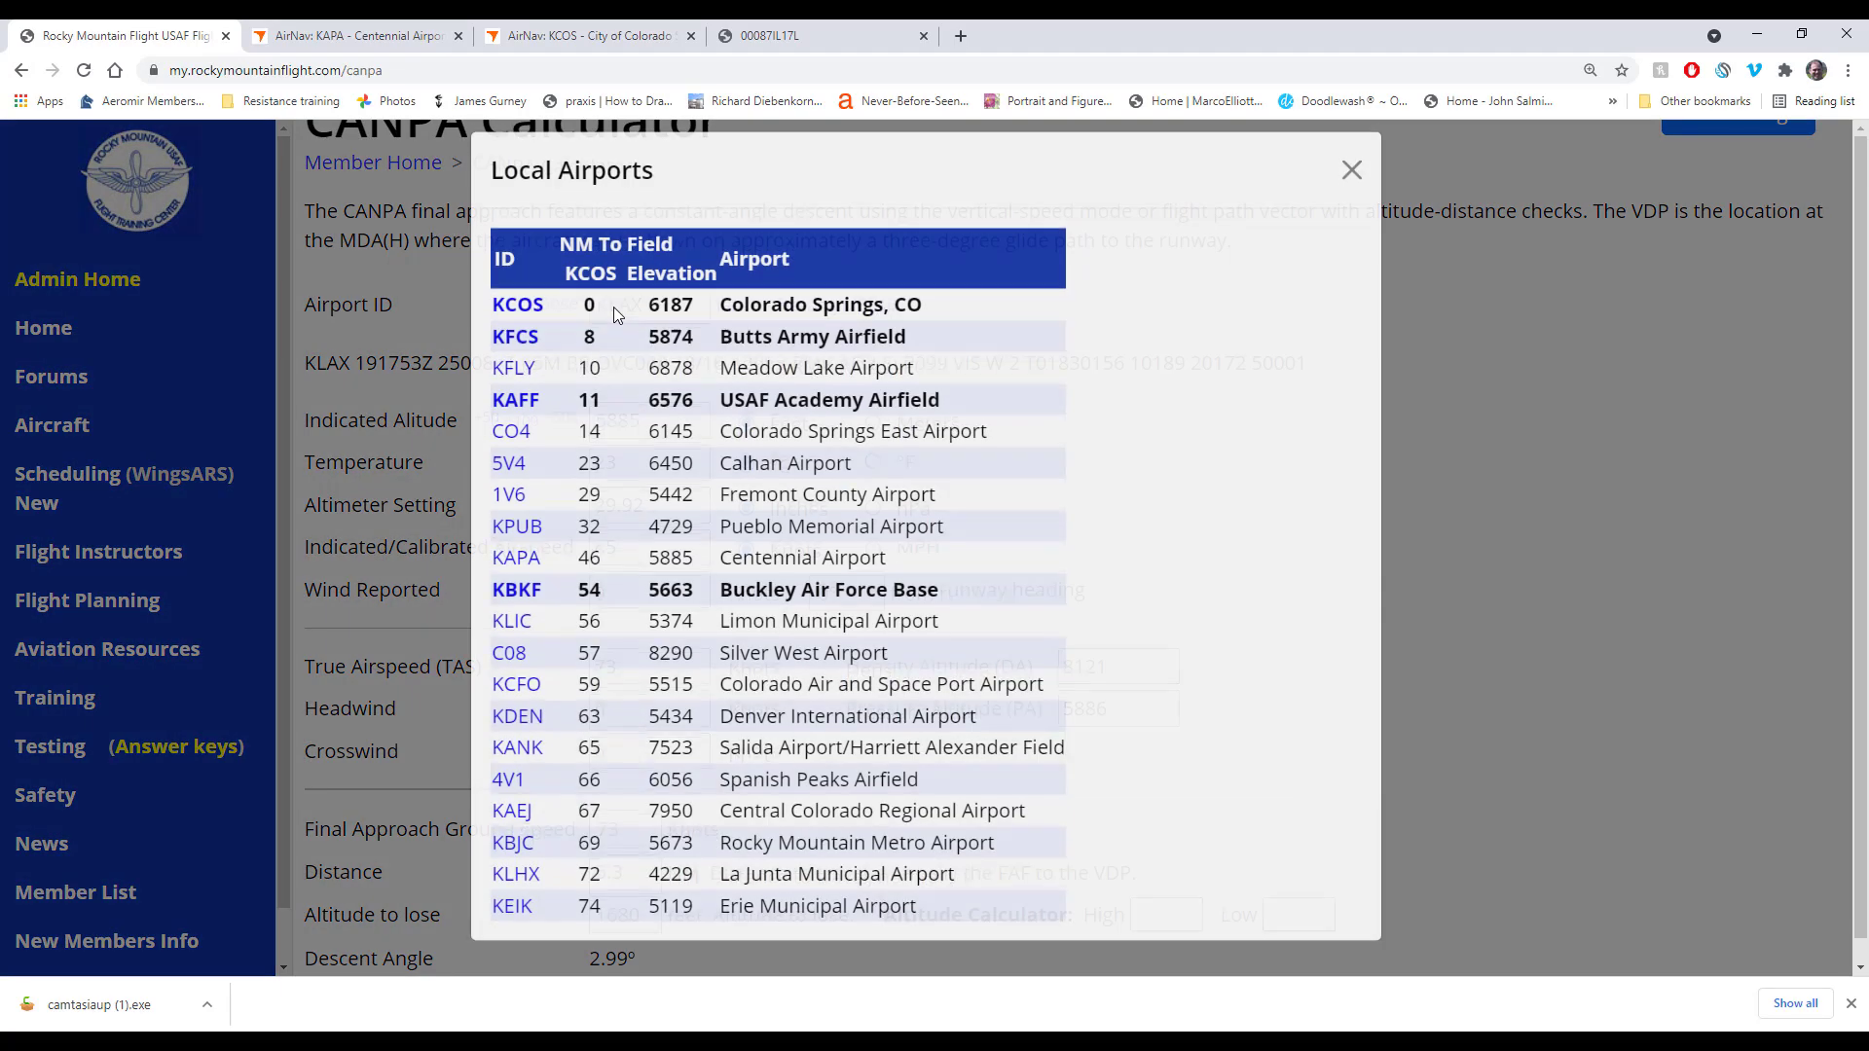
{"action": "left_click", "coordinate": [521, 328]}
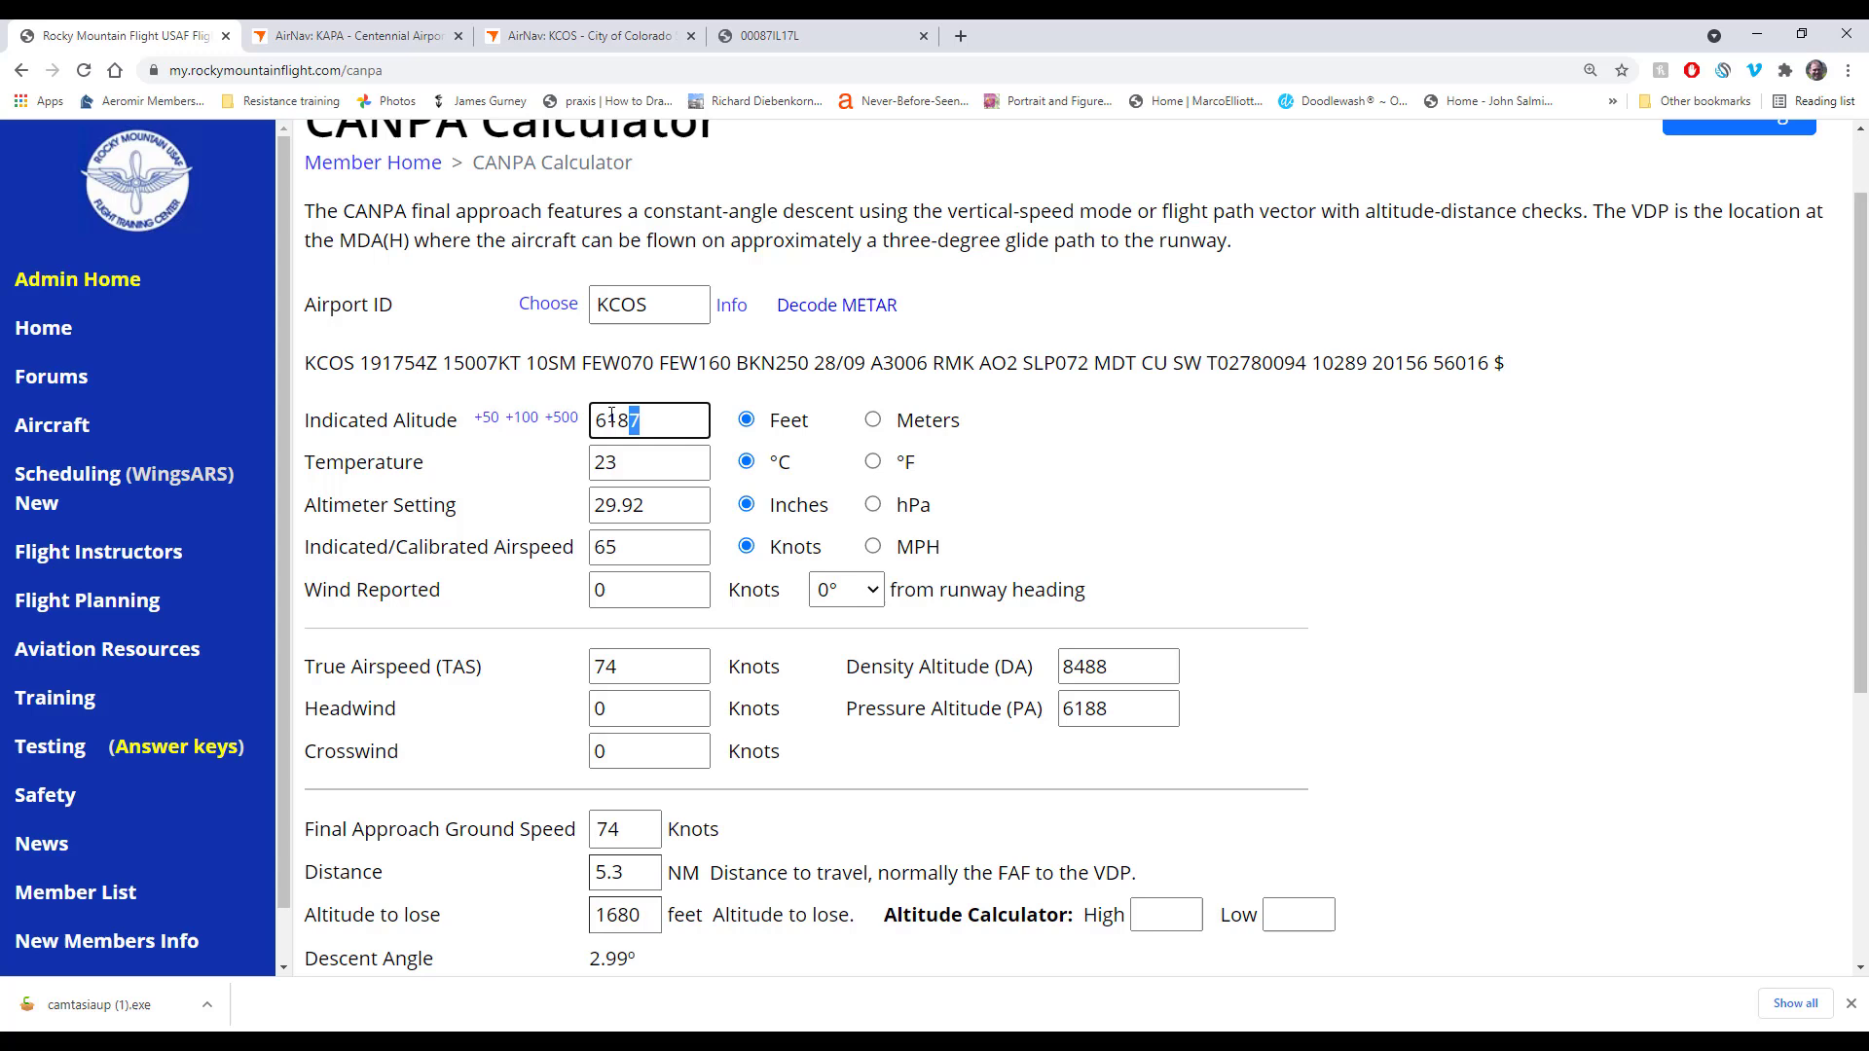
{"action": "double_click", "coordinate": [611, 415]}
{"action": "left_click", "coordinate": [817, 364]}
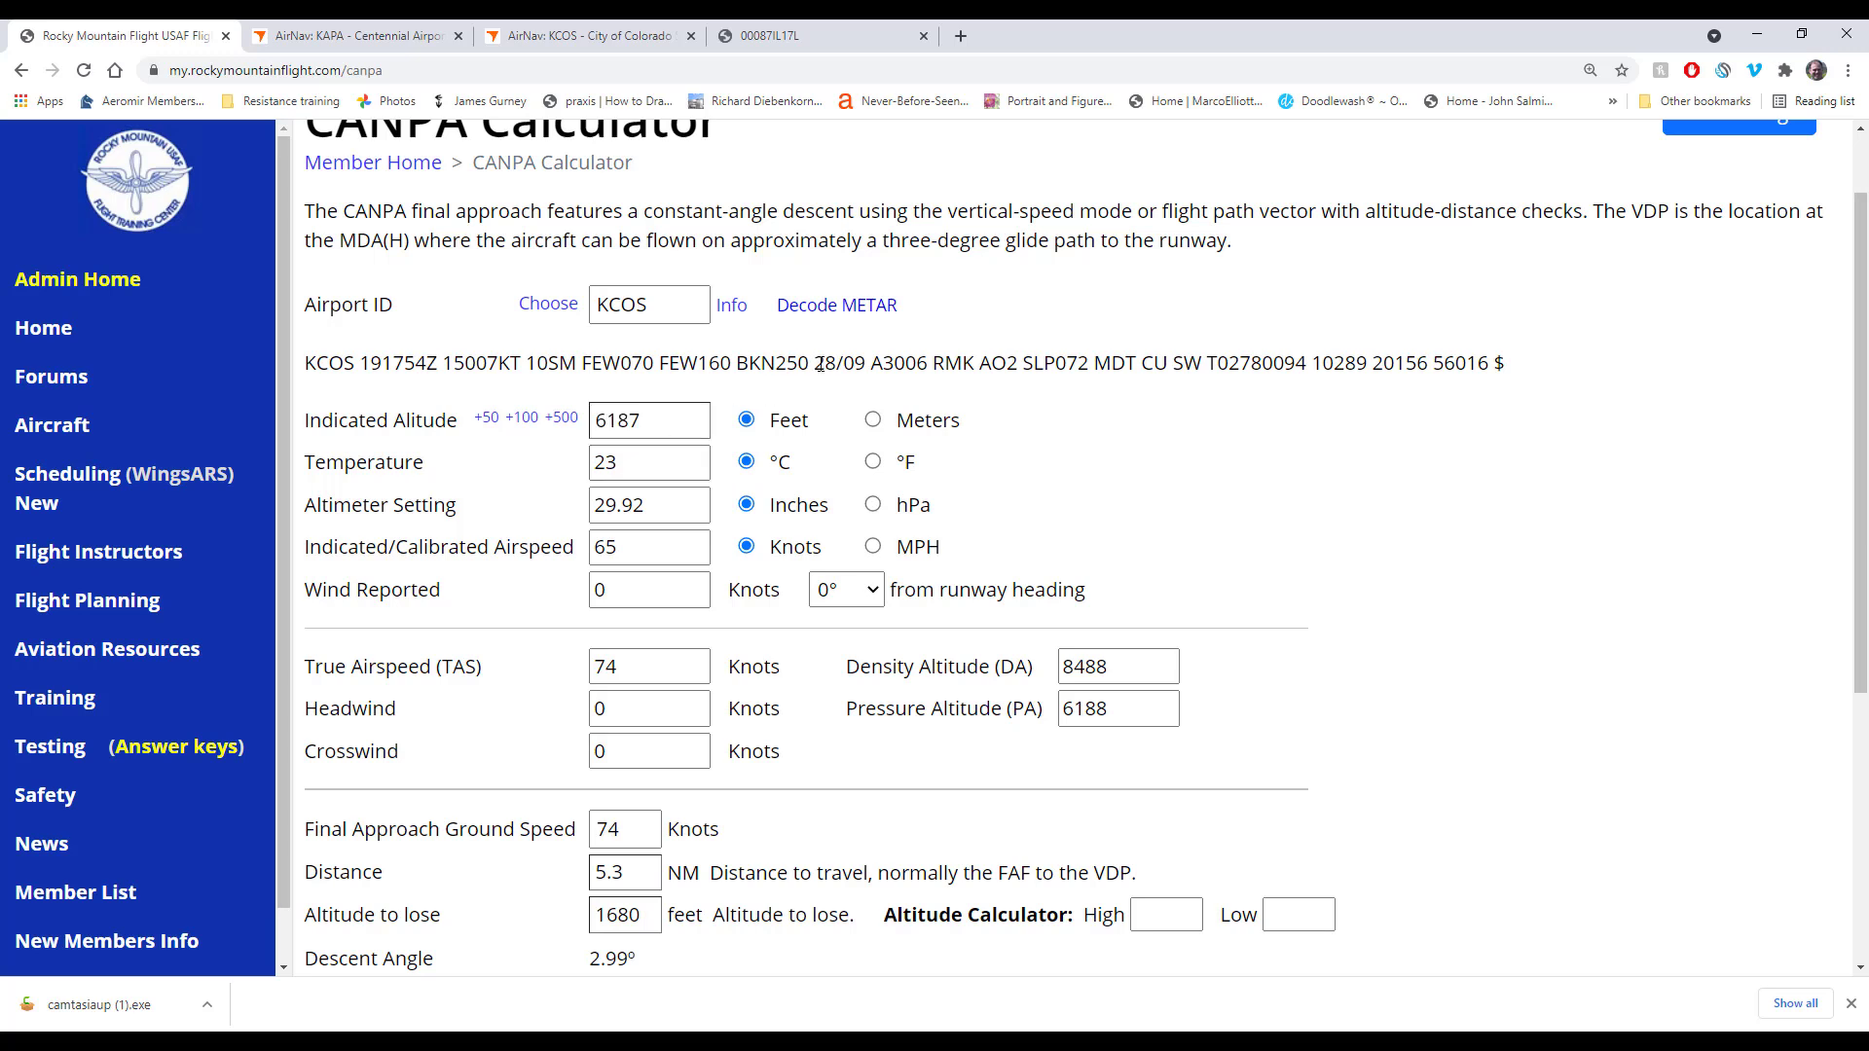
Step: Enter temperature 28 °C and altimeter setting 30.06
{"action": "left_click", "coordinate": [634, 465]}
{"action": "left_click_drag", "start_coordinate": [634, 466], "coordinate": [570, 467]}
{"action": "type", "text": "28"}
{"action": "key", "text": "Tab"}
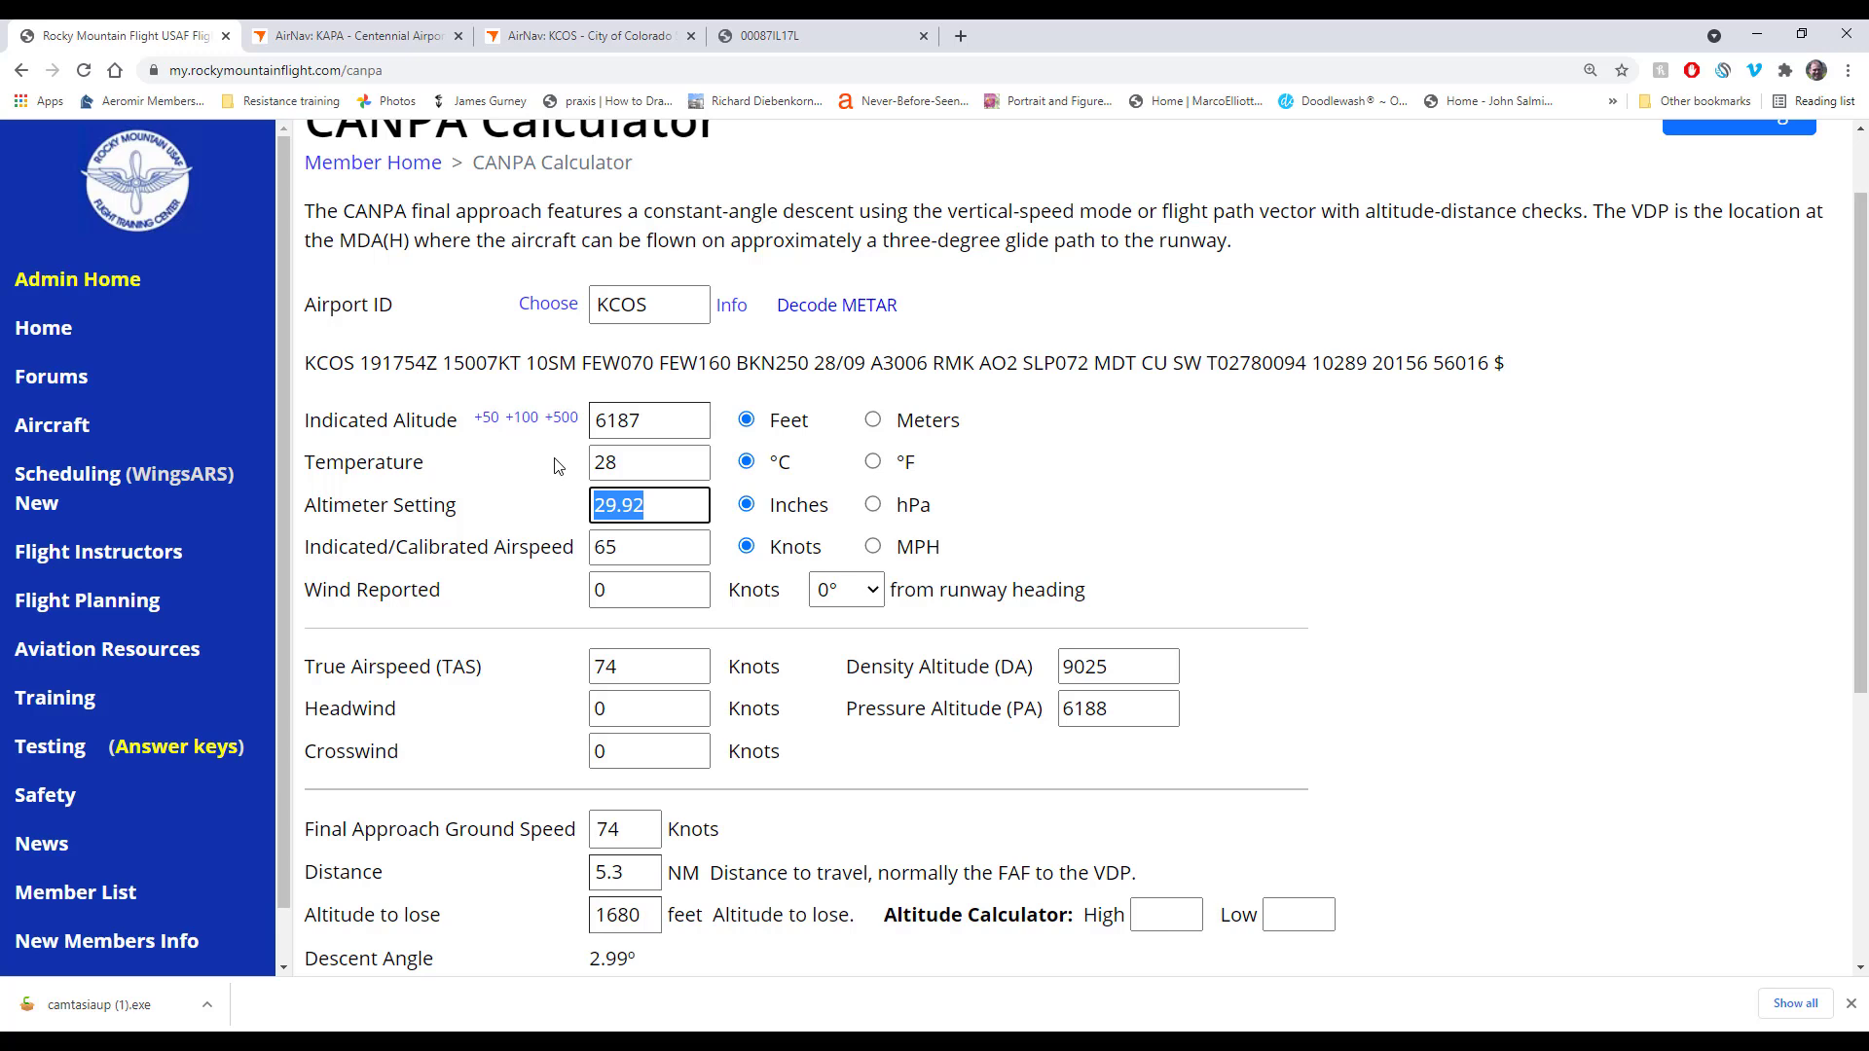
{"action": "type", "text": "3006"}
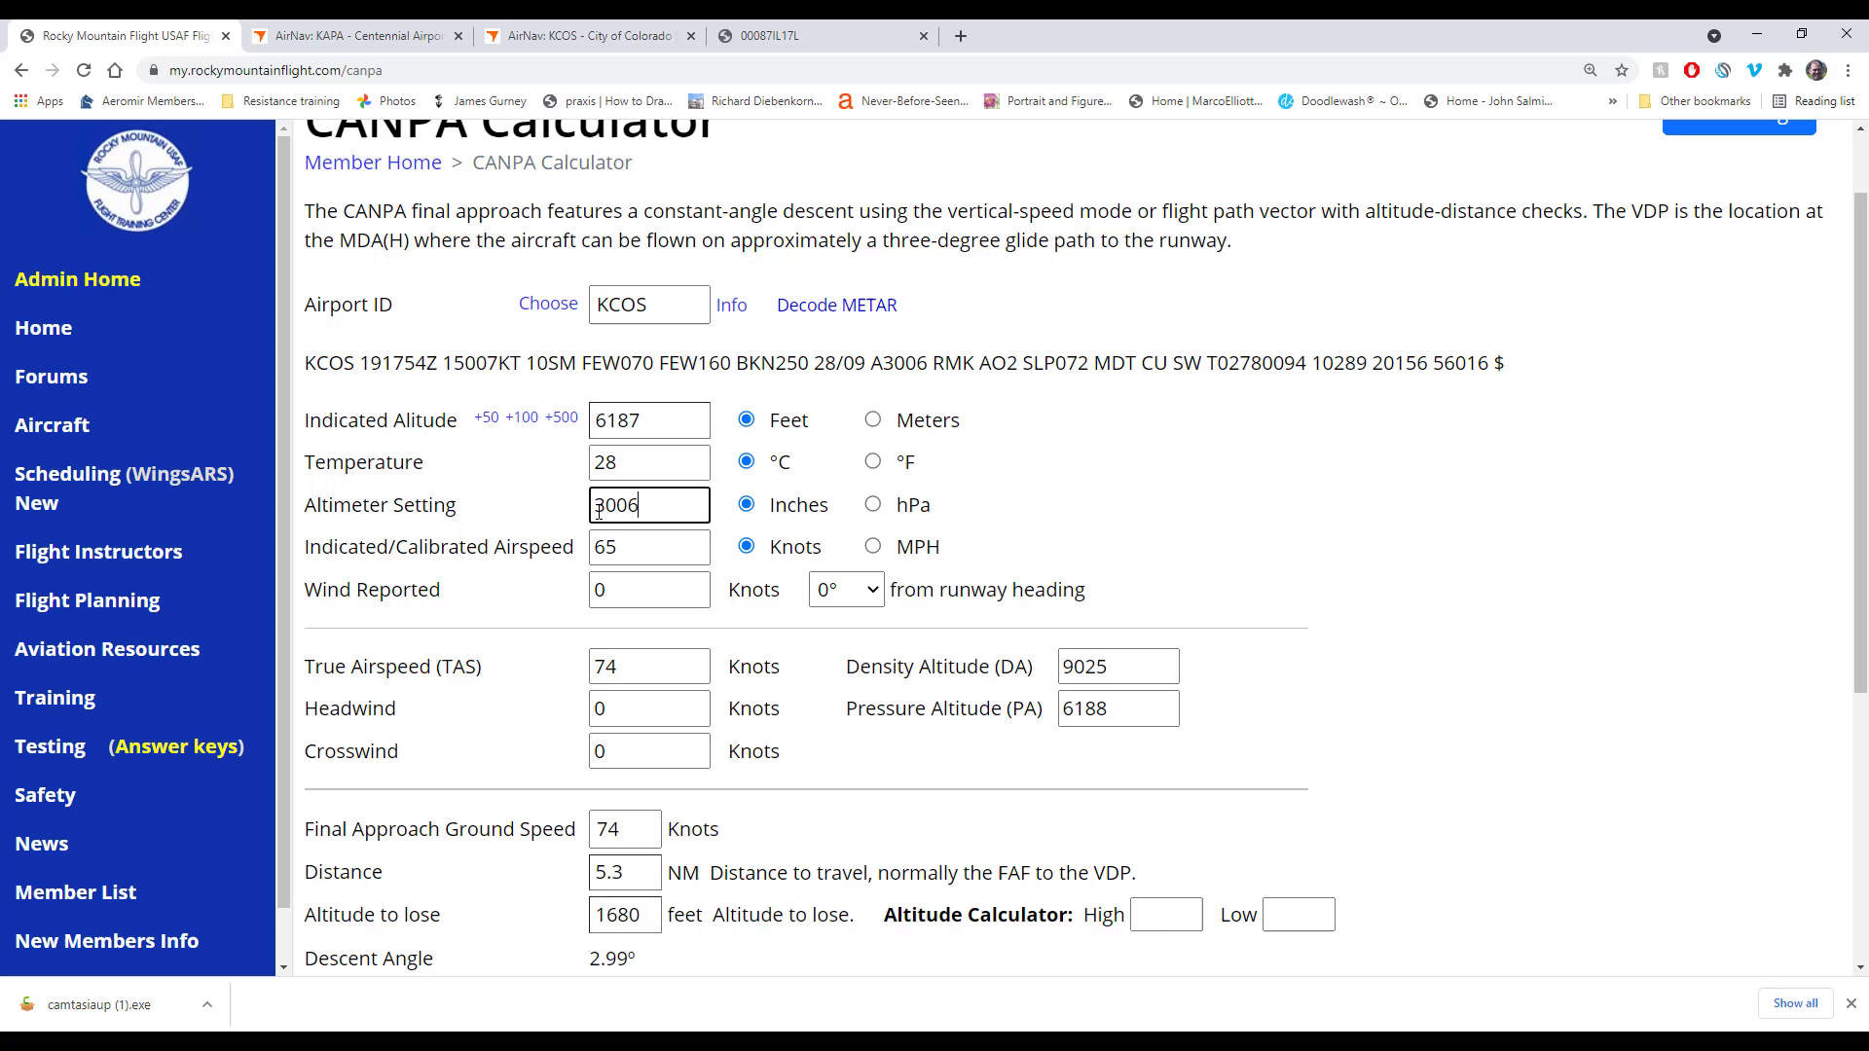
{"action": "key", "text": "Tab"}
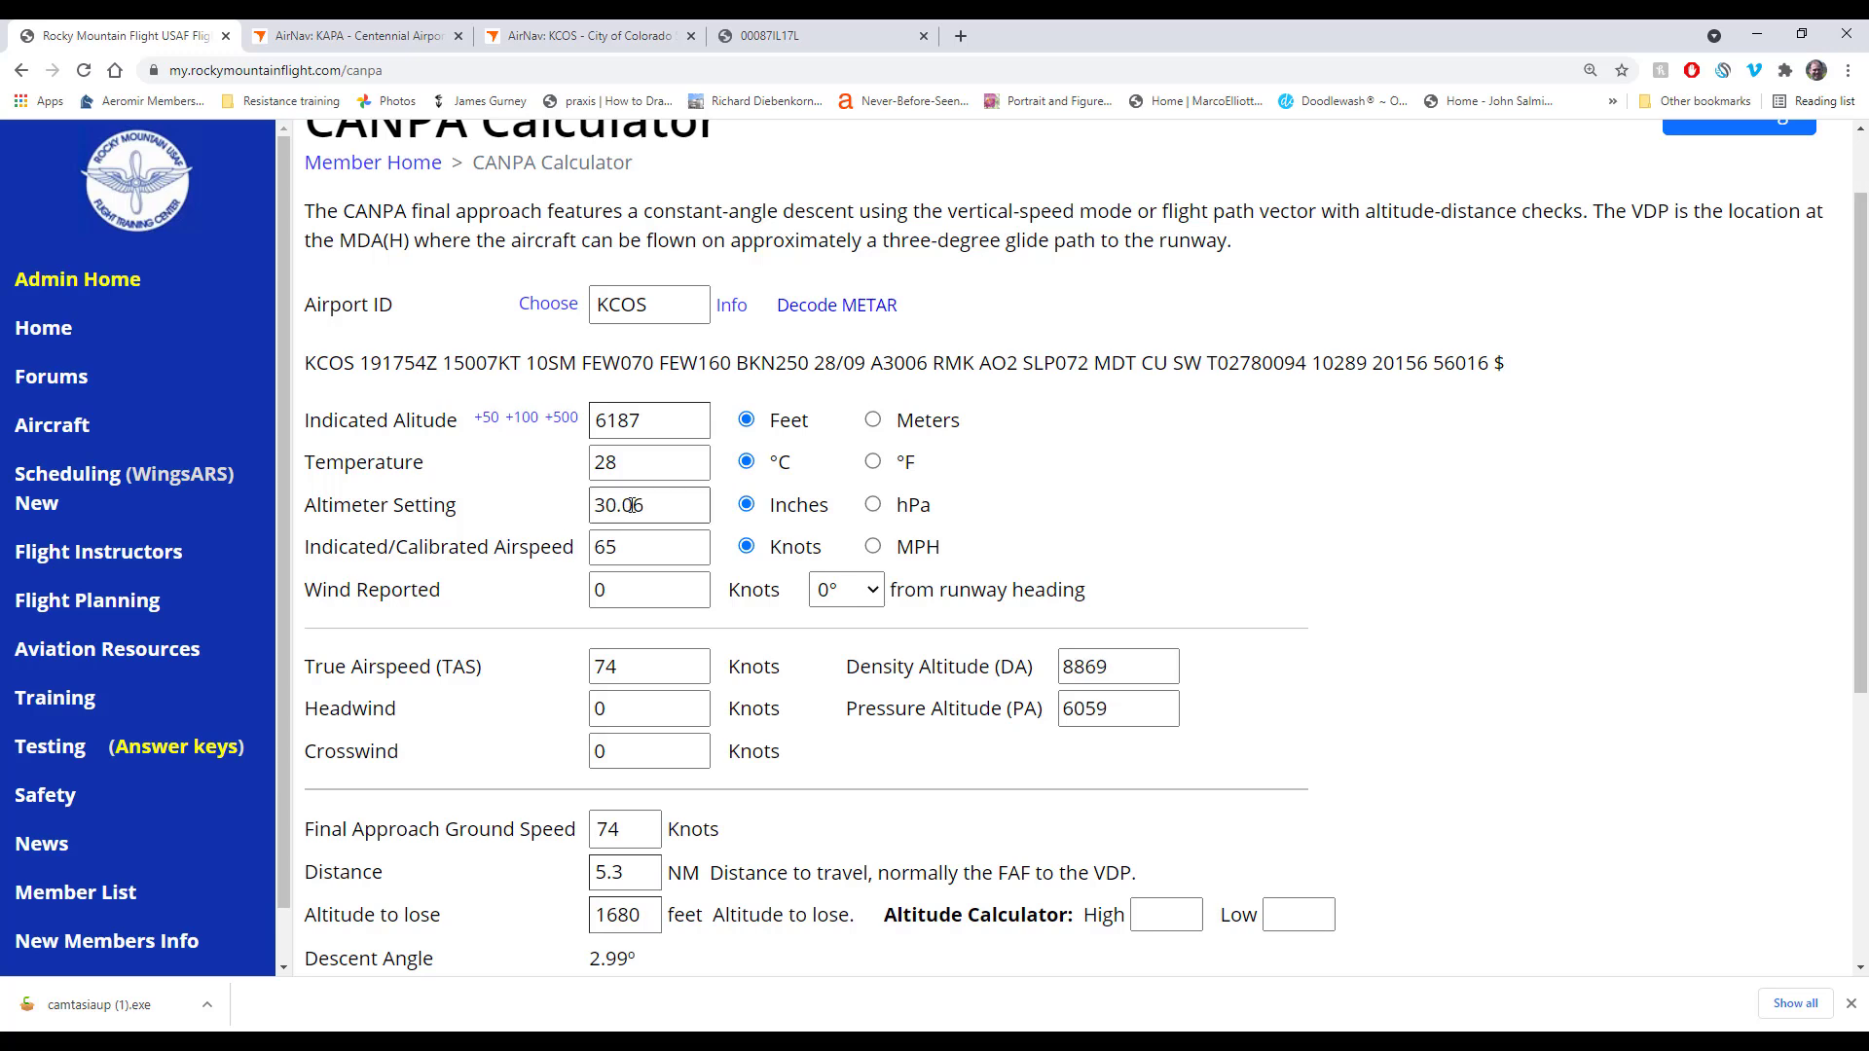
Step: Switch speed units to MPH, pointing out wind and distance units, then back to knots
{"action": "scroll", "coordinate": [632, 504], "scroll_direction": "down", "scroll_amount": 2}
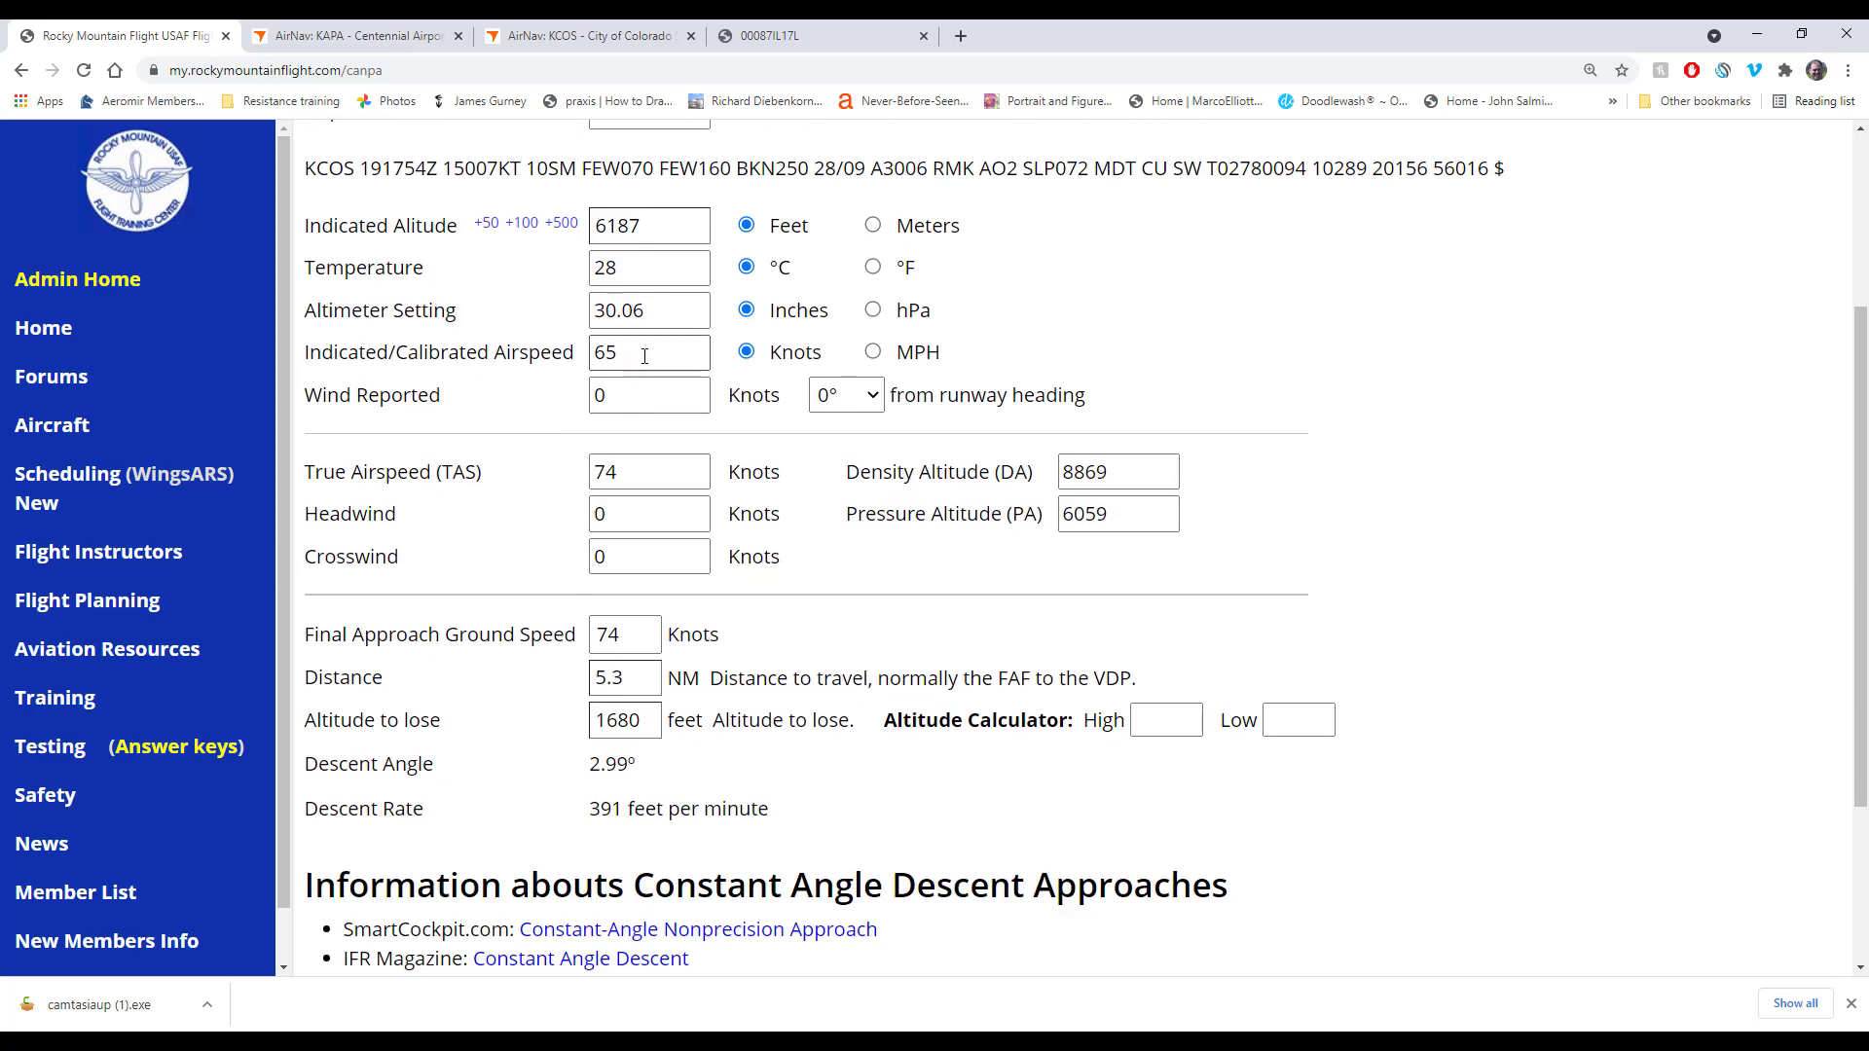
{"action": "left_click", "coordinate": [873, 354]}
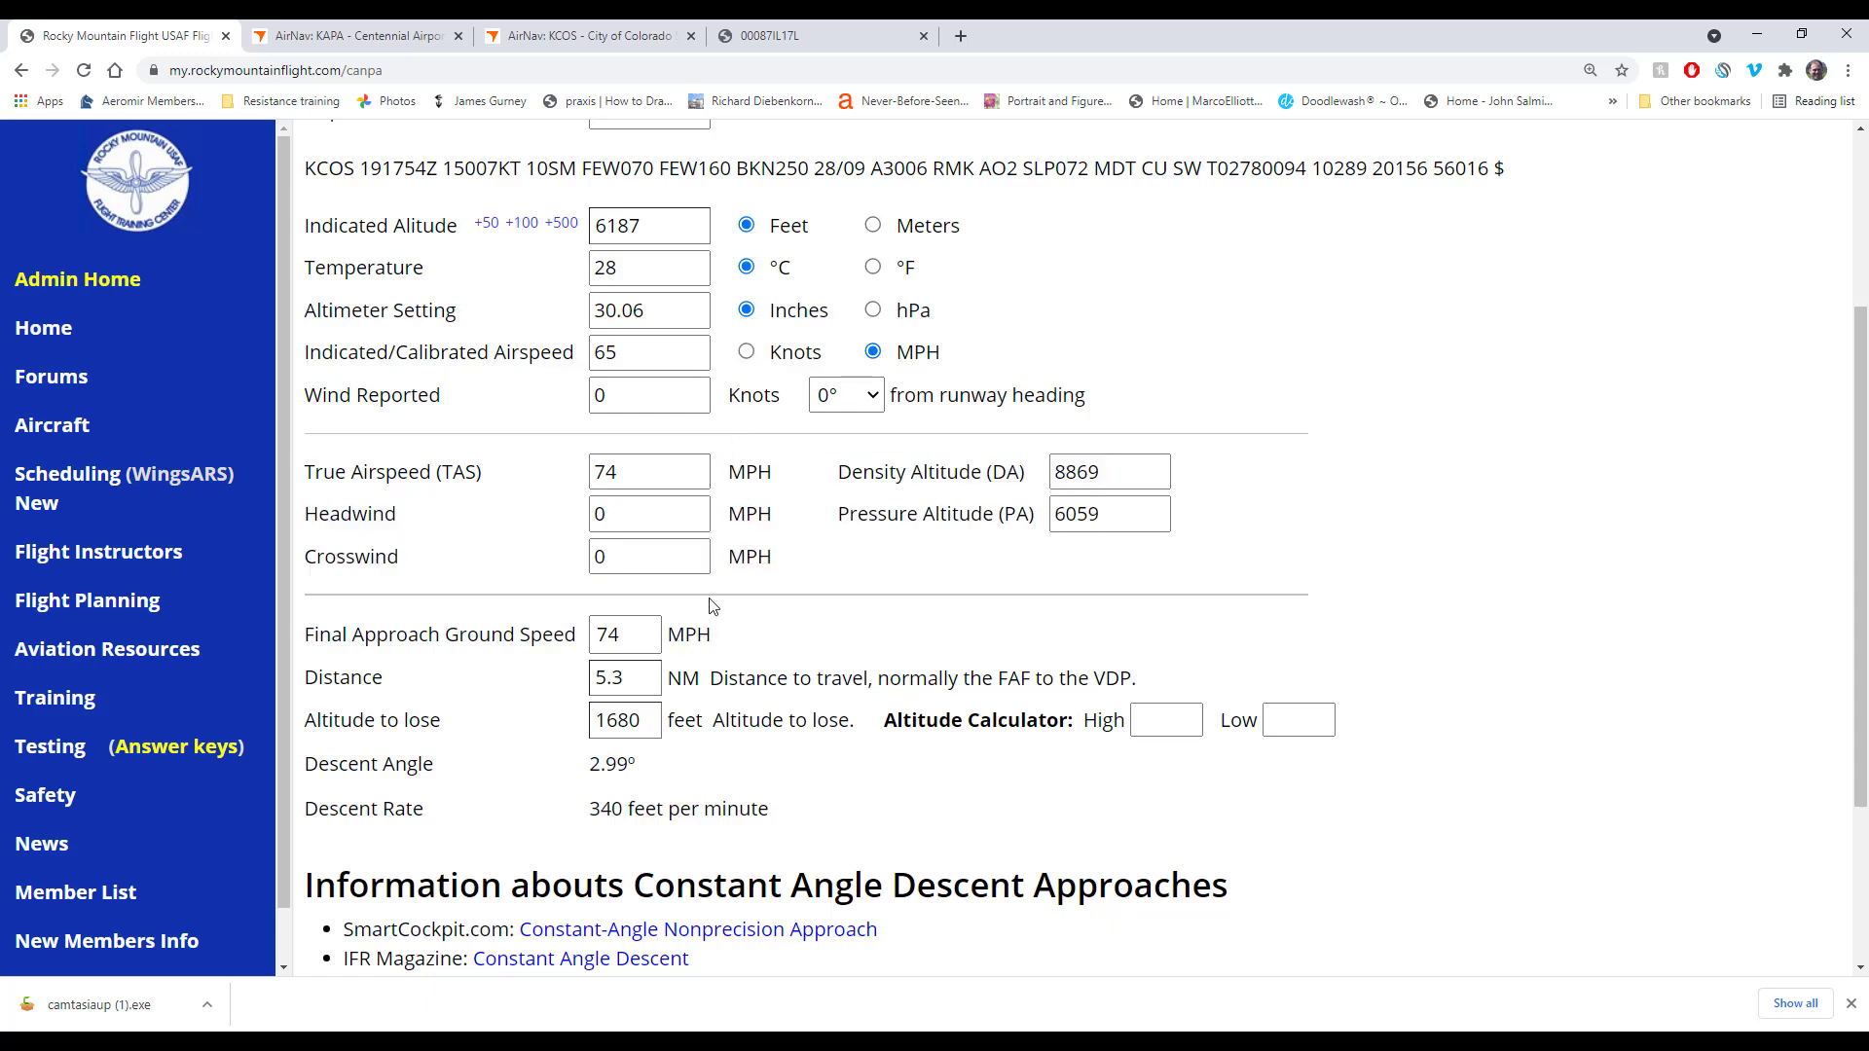
{"action": "left_click_drag", "start_coordinate": [729, 395], "coordinate": [780, 398]}
{"action": "double_click", "coordinate": [649, 394]}
{"action": "left_click_drag", "start_coordinate": [668, 678], "coordinate": [700, 679]}
{"action": "left_click", "coordinate": [746, 351]}
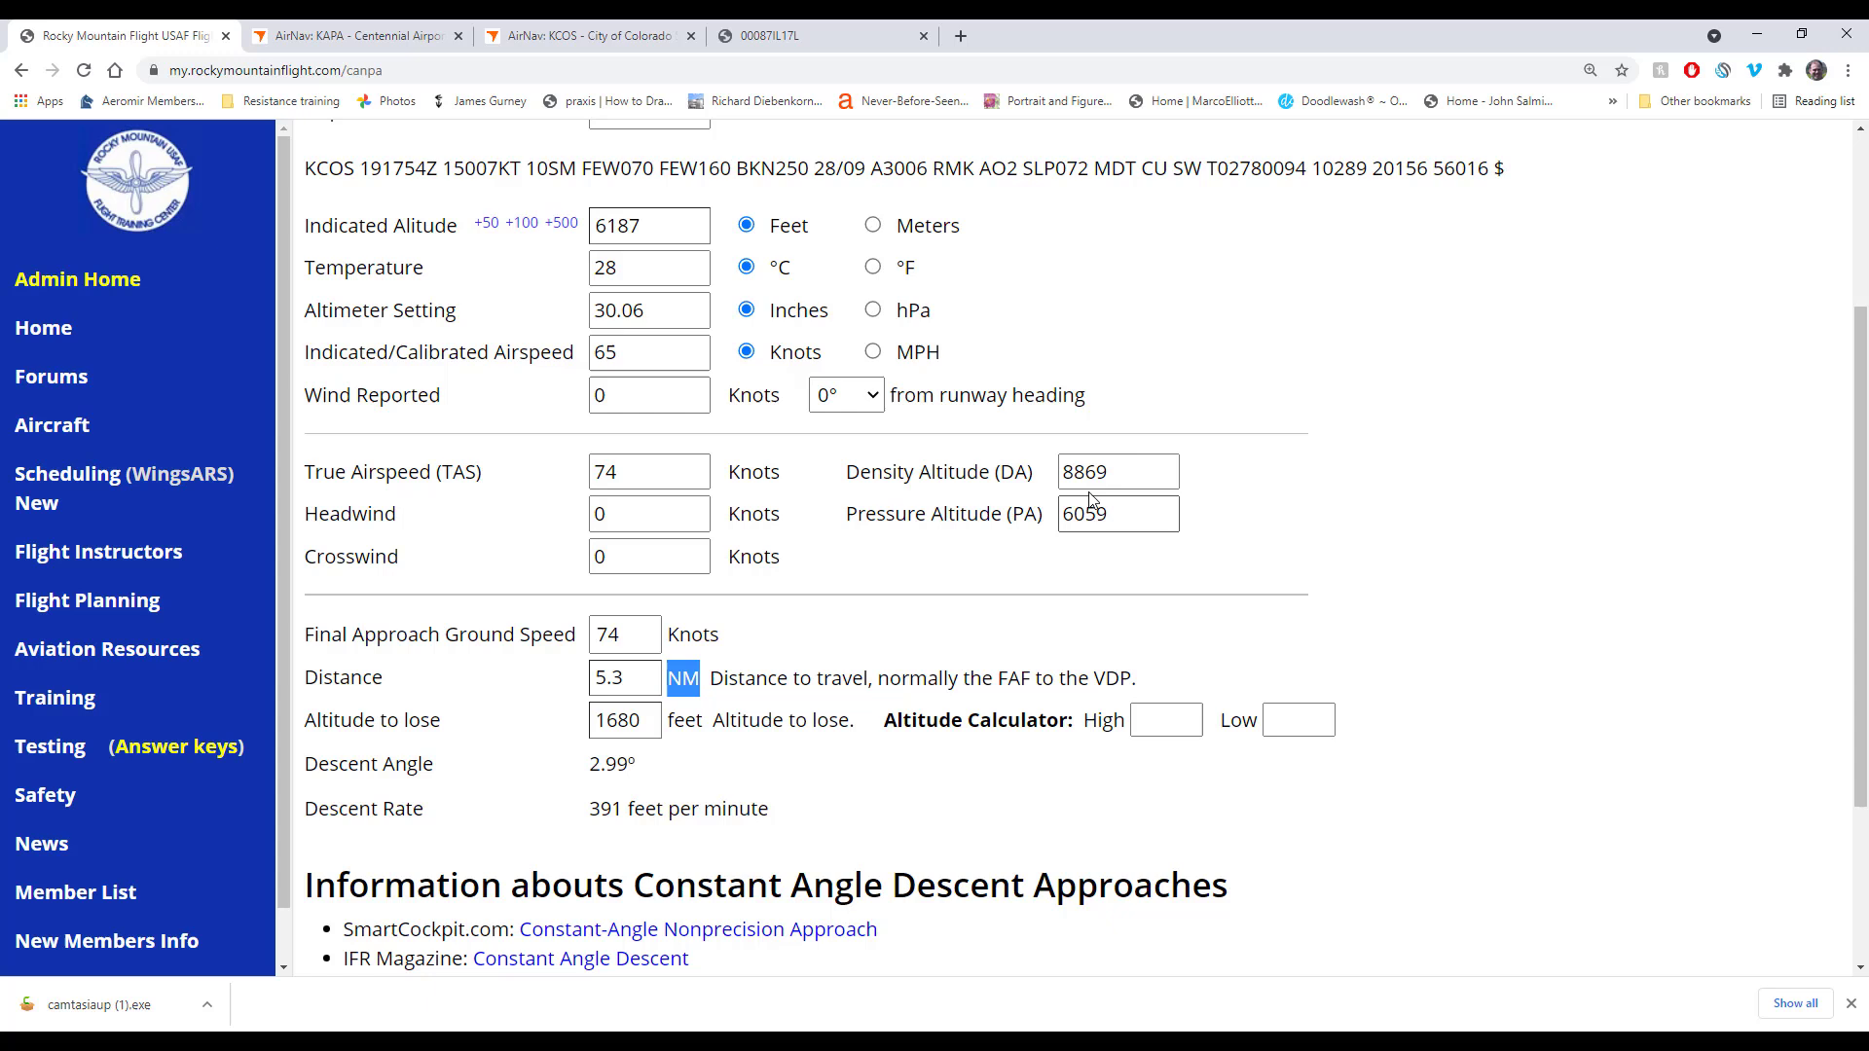
{"action": "scroll", "coordinate": [641, 326], "scroll_direction": "up", "scroll_amount": 1}
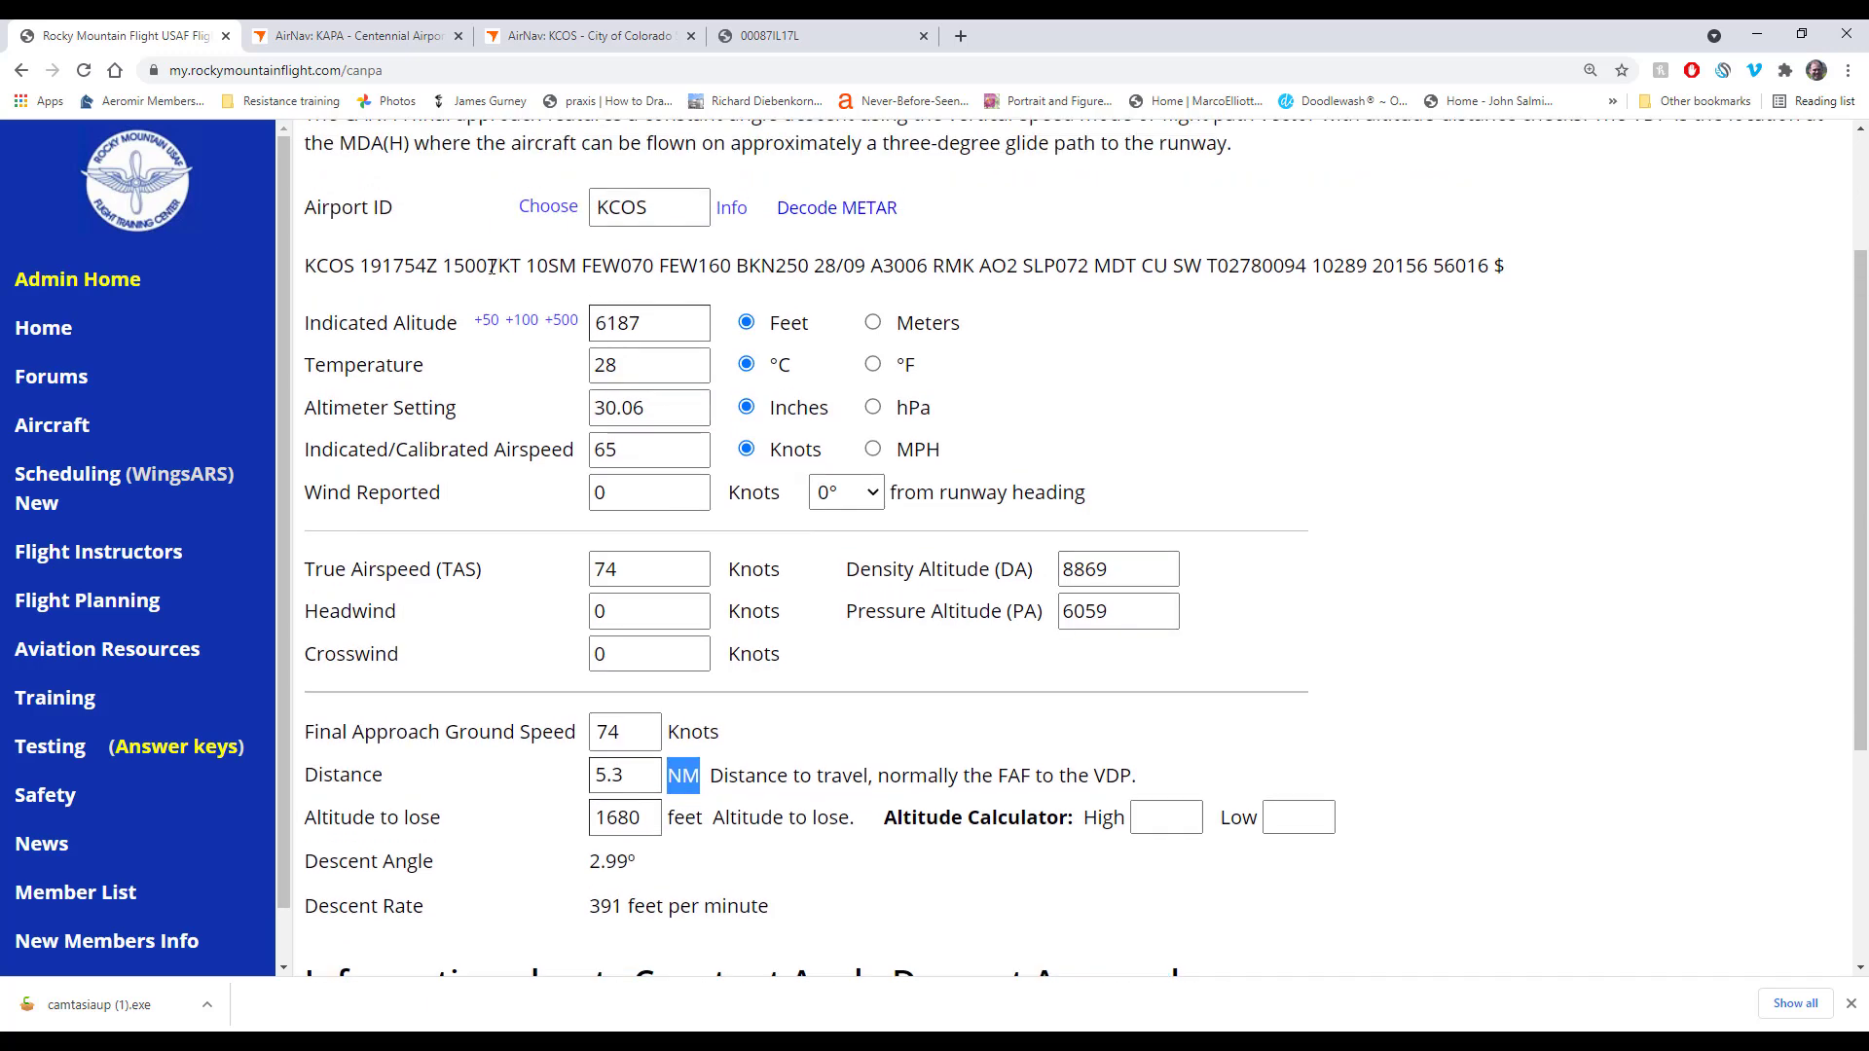
Step: Set a 7-knot wind 20° off the runway, giving 6.6 headwind and 2.4 crosswind
{"action": "double_click", "coordinate": [627, 486]}
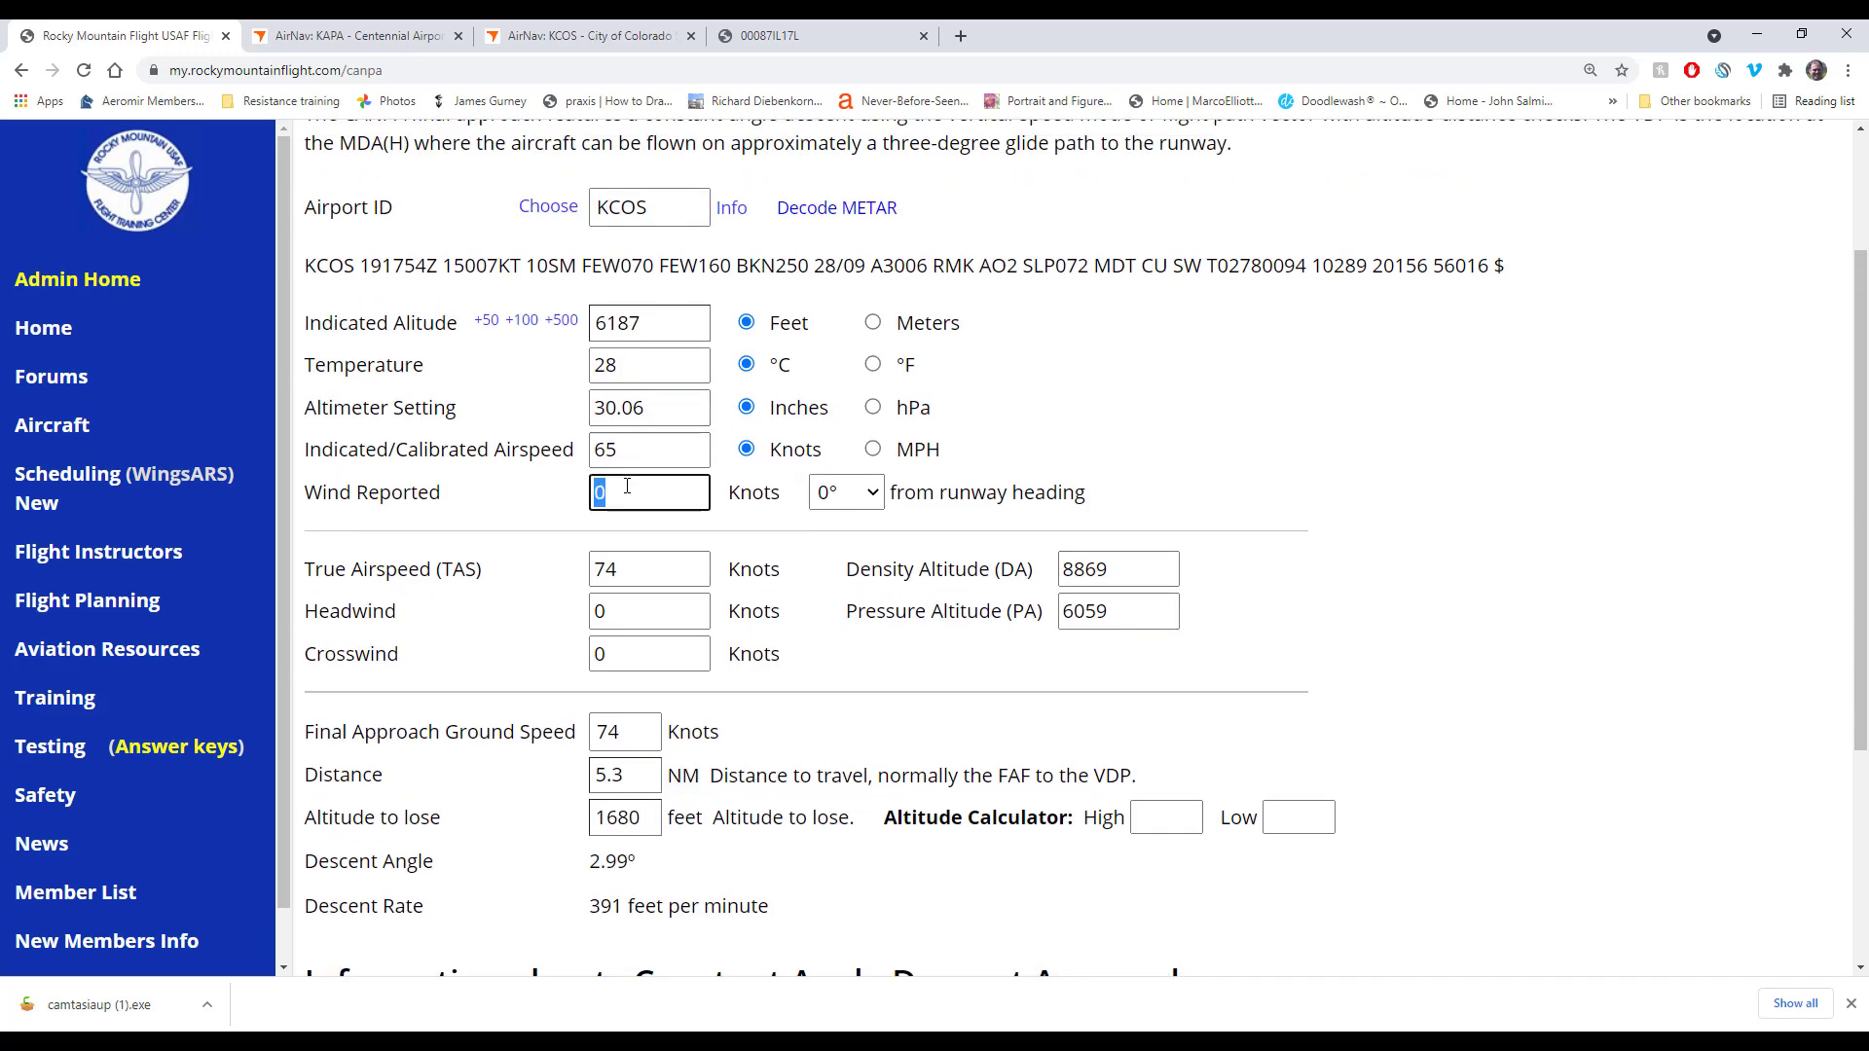
{"action": "type", "text": "7"}
{"action": "left_click", "coordinate": [833, 494]}
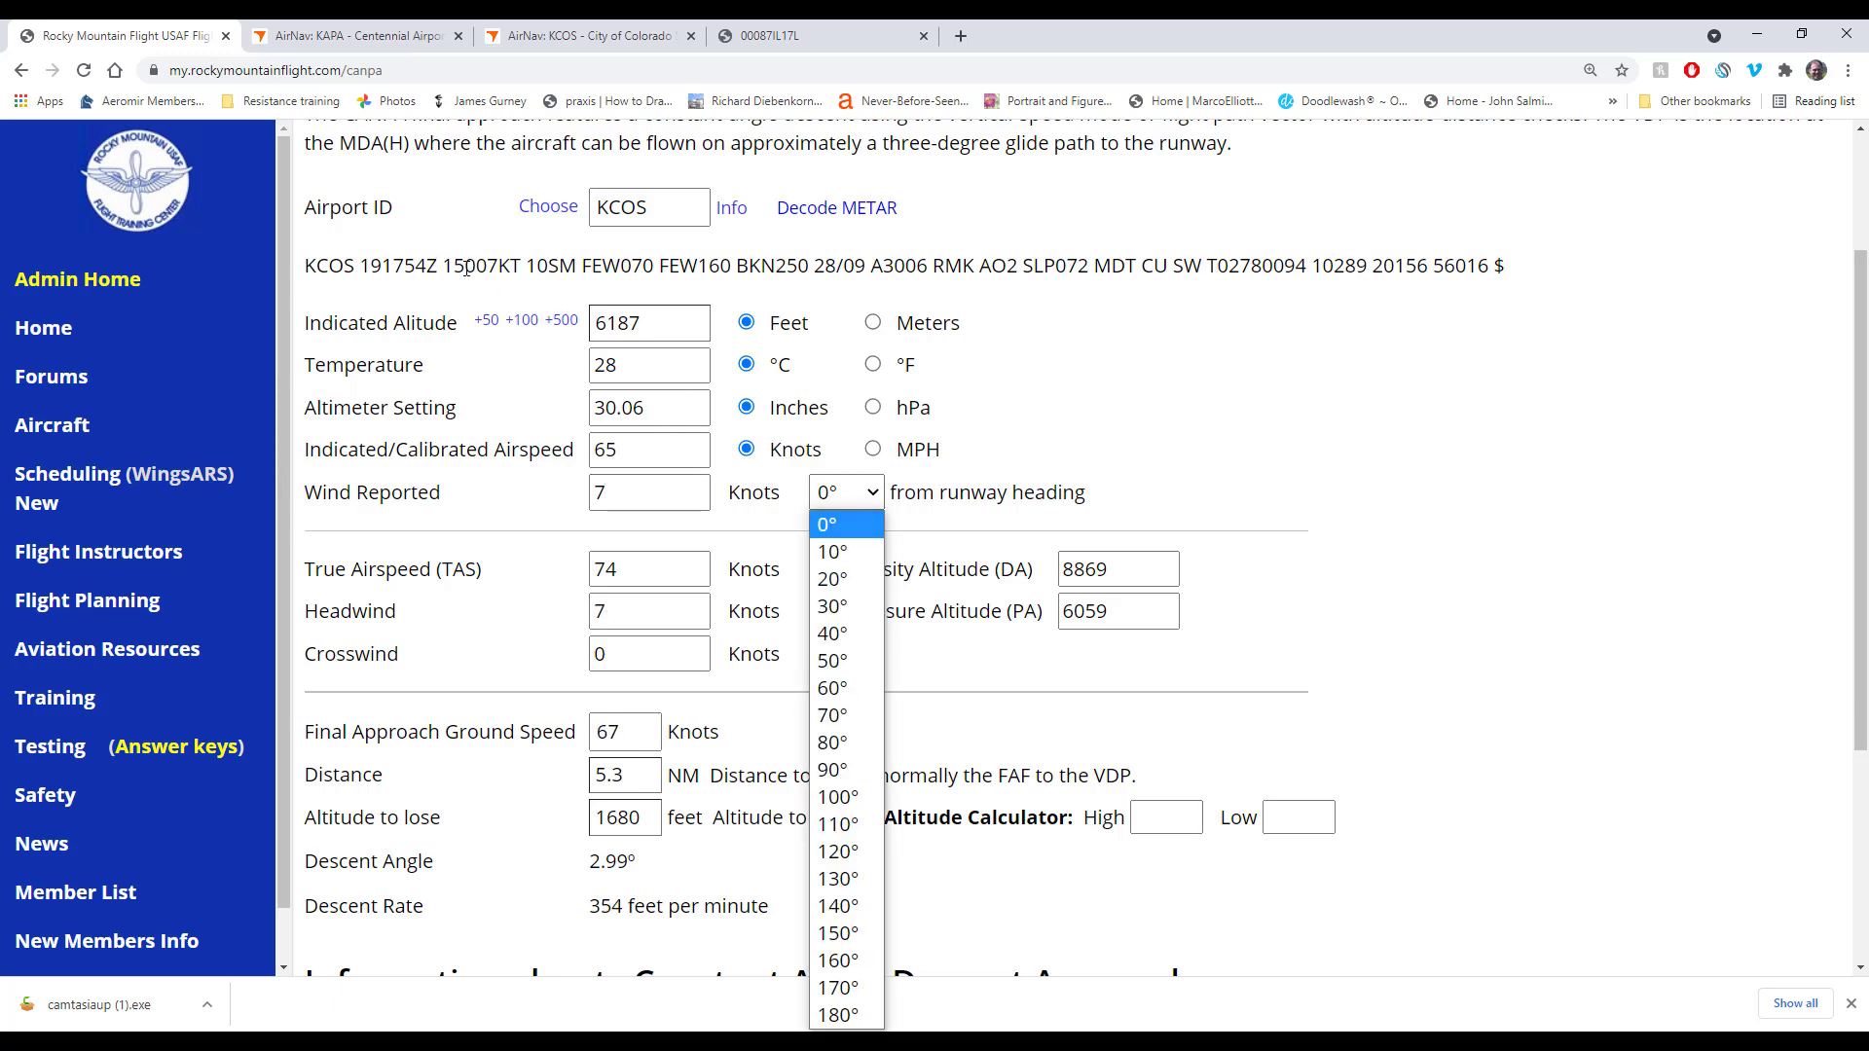
{"action": "left_click", "coordinate": [832, 579]}
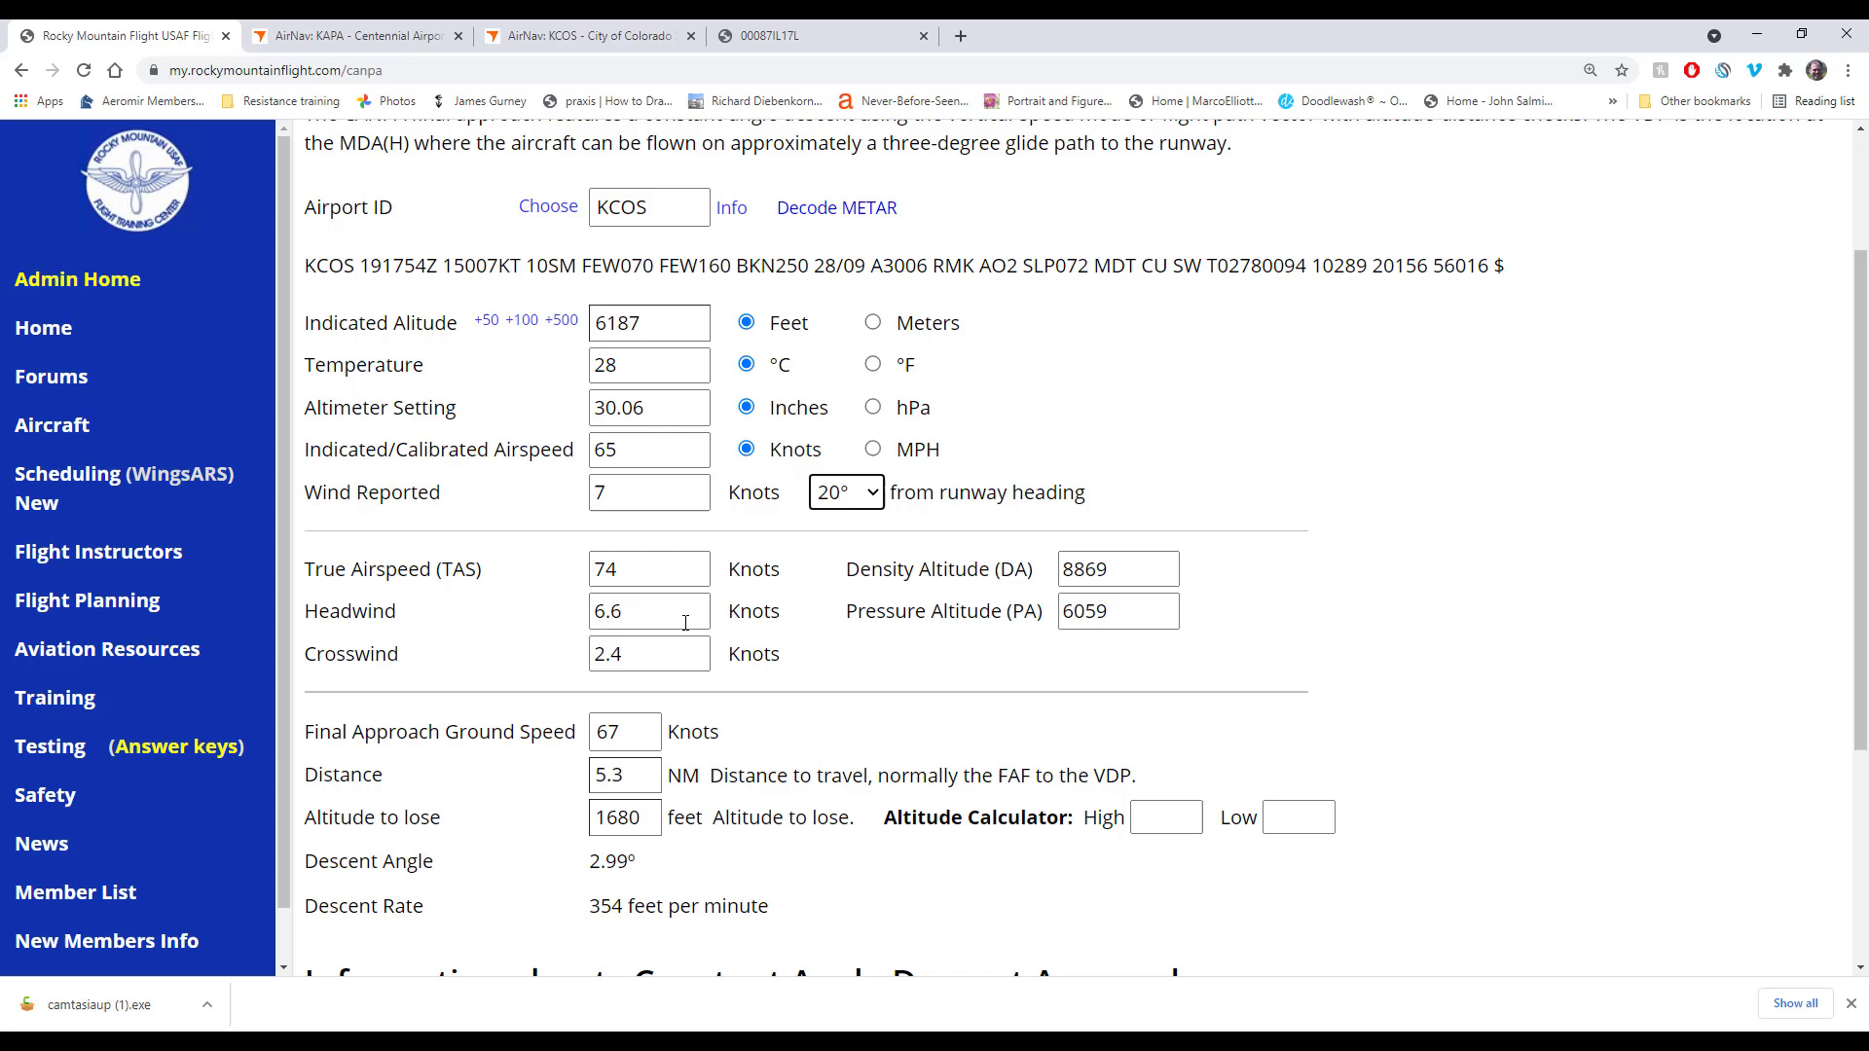
{"action": "left_click_drag", "start_coordinate": [685, 623], "coordinate": [589, 651]}
{"action": "left_click", "coordinate": [548, 651]}
{"action": "left_click_drag", "start_coordinate": [650, 654], "coordinate": [573, 659]}
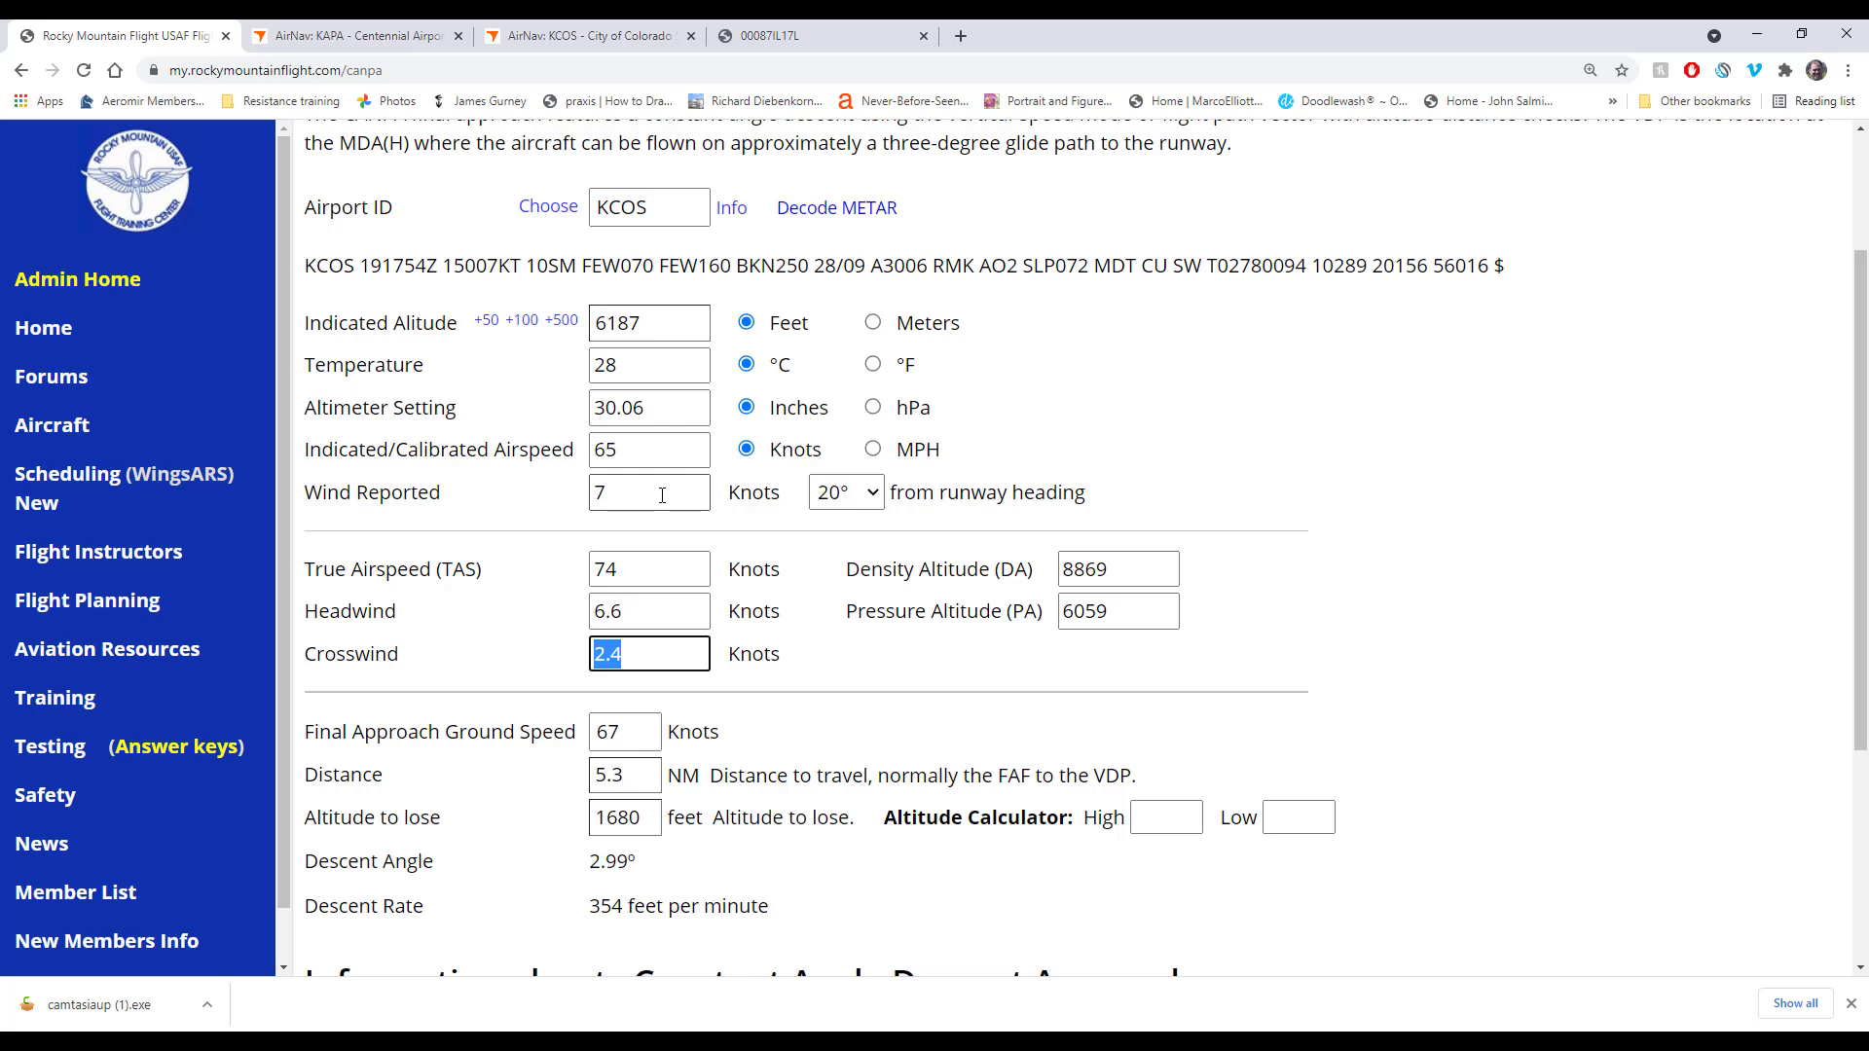
Step: Try the wind 110° off the runway to show a tailwind, then return to 20°
{"action": "left_click", "coordinate": [844, 492]}
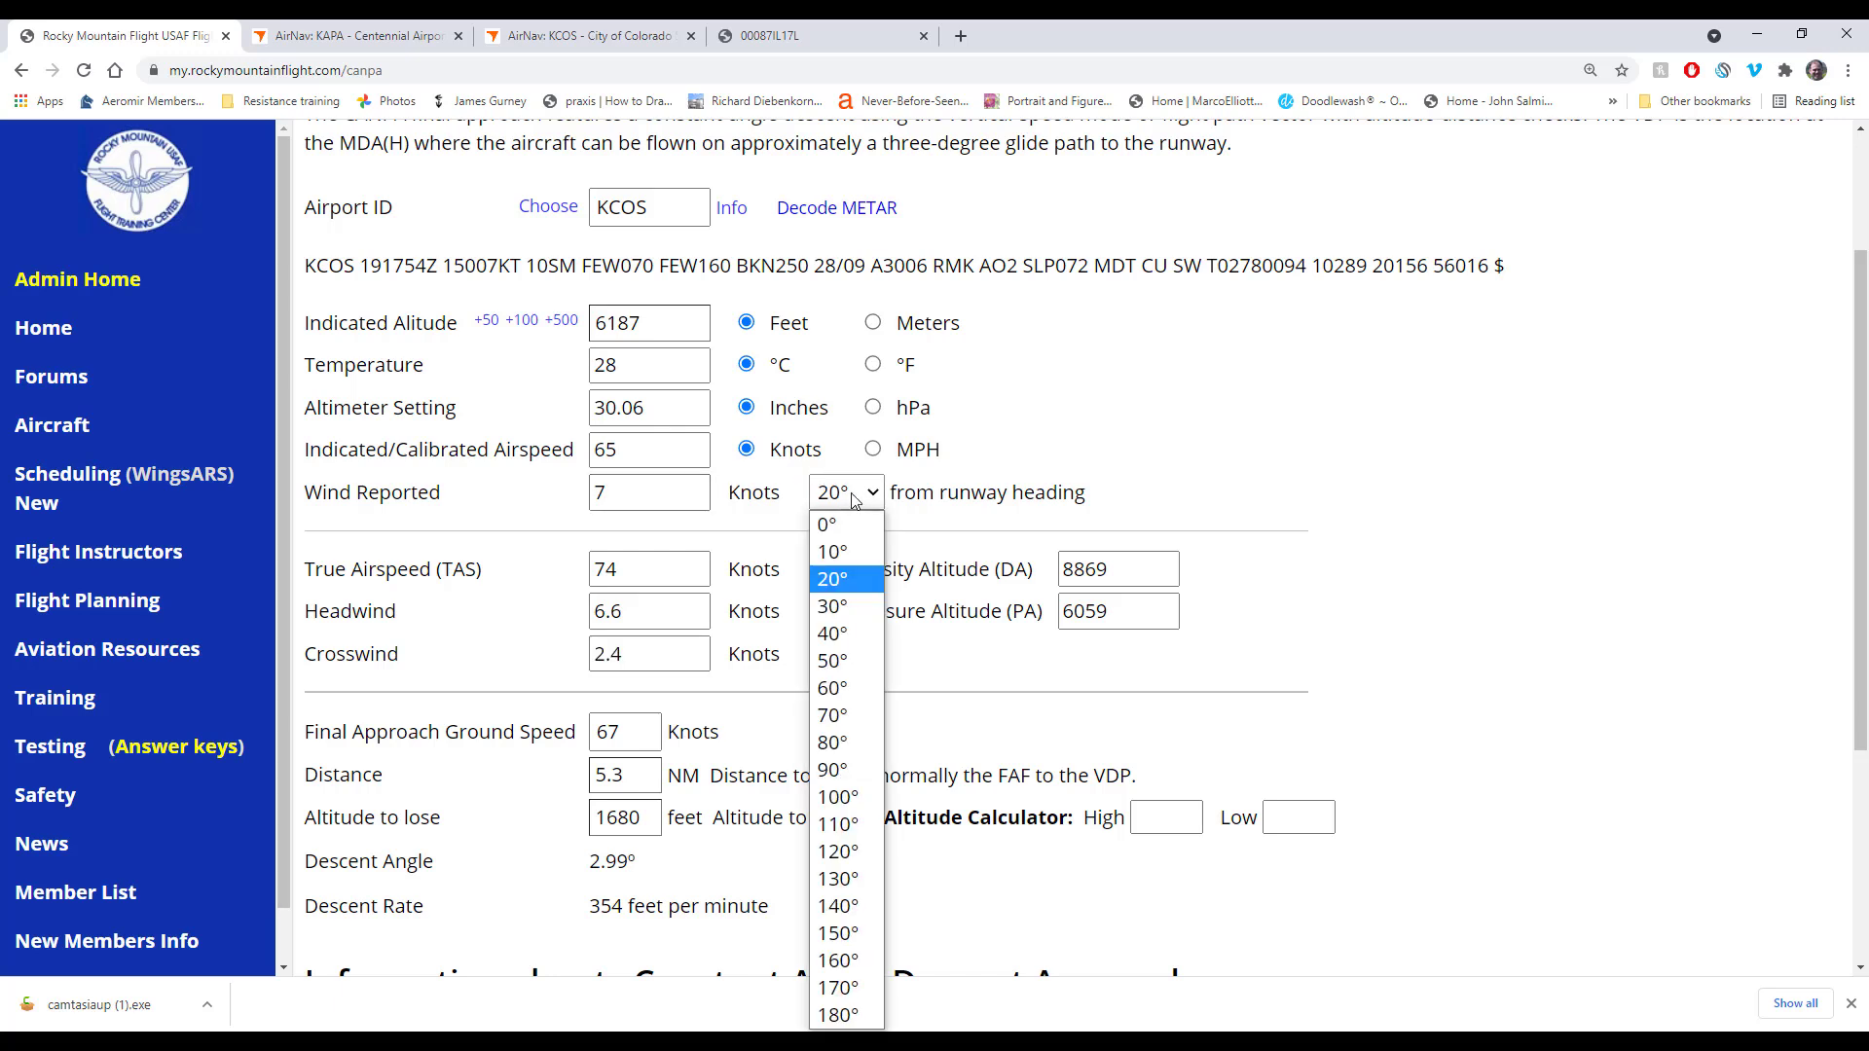
{"action": "left_click", "coordinate": [845, 839]}
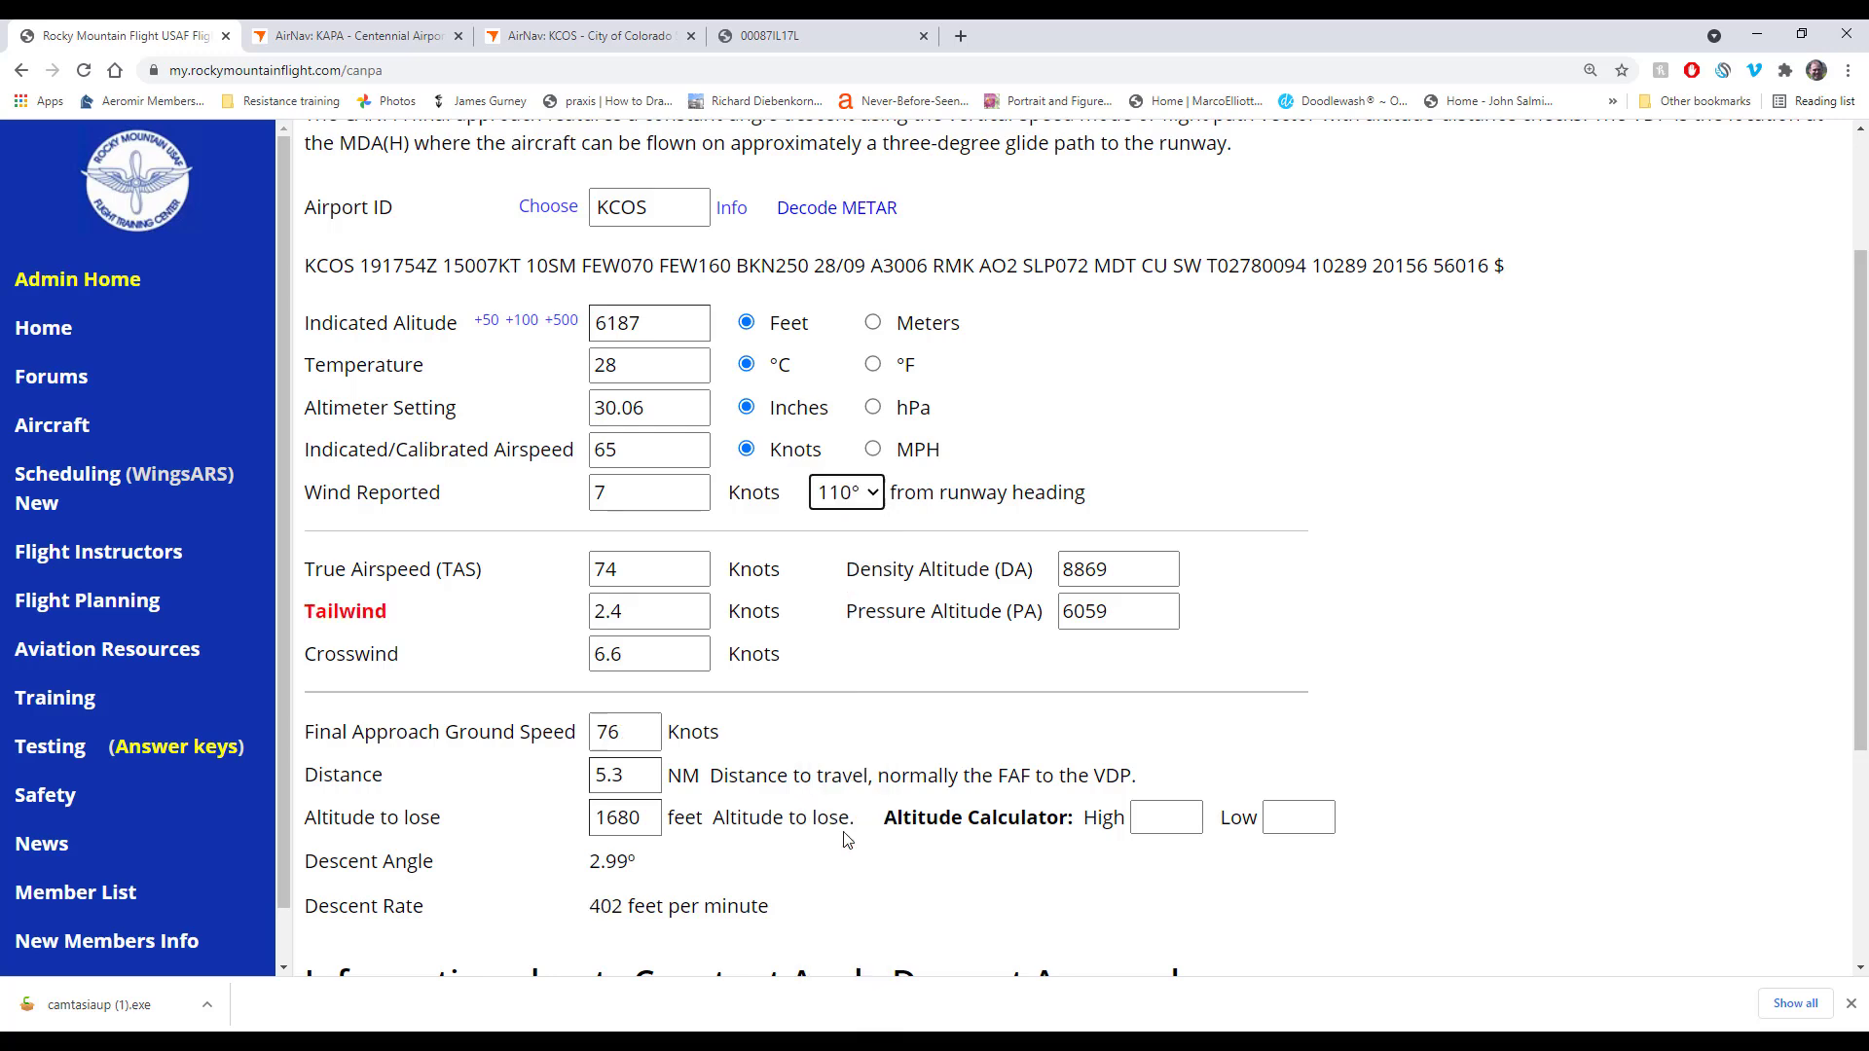
{"action": "left_click_drag", "start_coordinate": [310, 615], "coordinate": [388, 622]}
{"action": "left_click", "coordinate": [393, 626]}
{"action": "scroll", "coordinate": [616, 731], "scroll_direction": "down", "scroll_amount": 3}
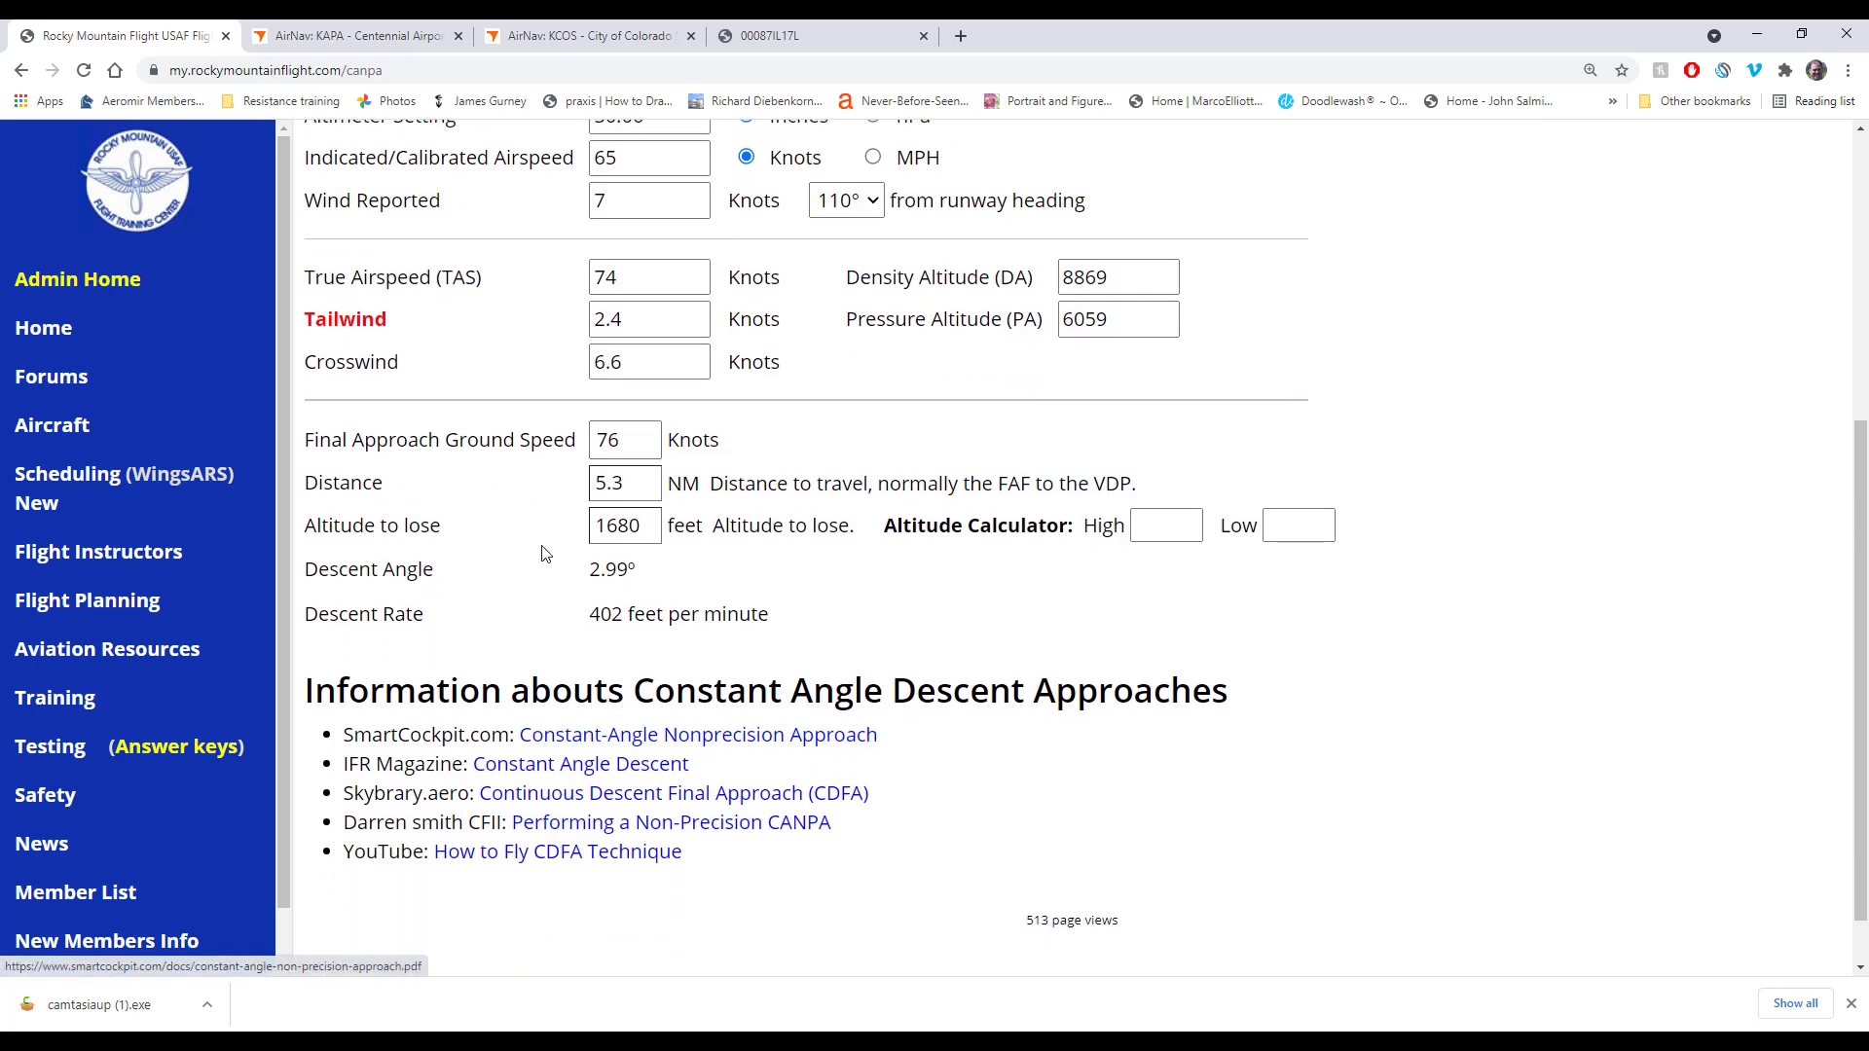
{"action": "left_click", "coordinate": [845, 201]}
{"action": "left_click", "coordinate": [851, 288]}
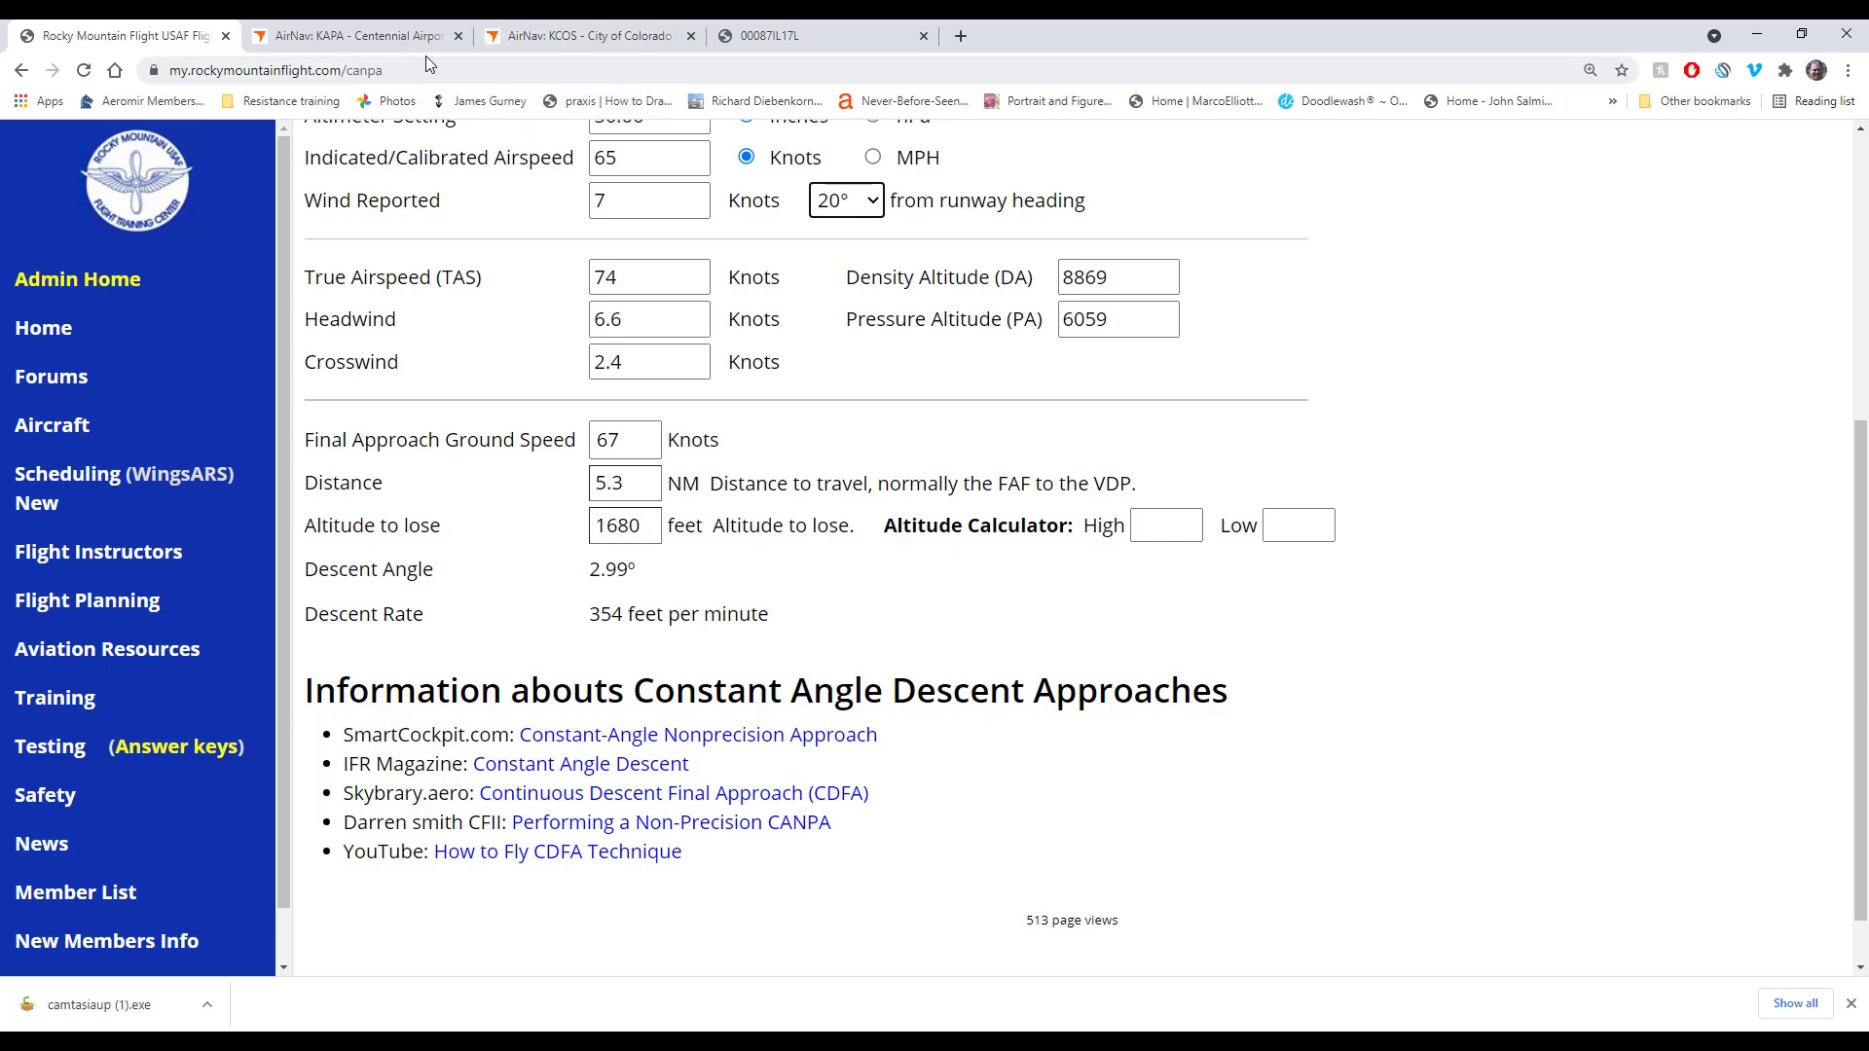
Step: On the AirNav KCOS page, open the ILS RWY 17L approach chart
{"action": "left_click", "coordinate": [547, 43]}
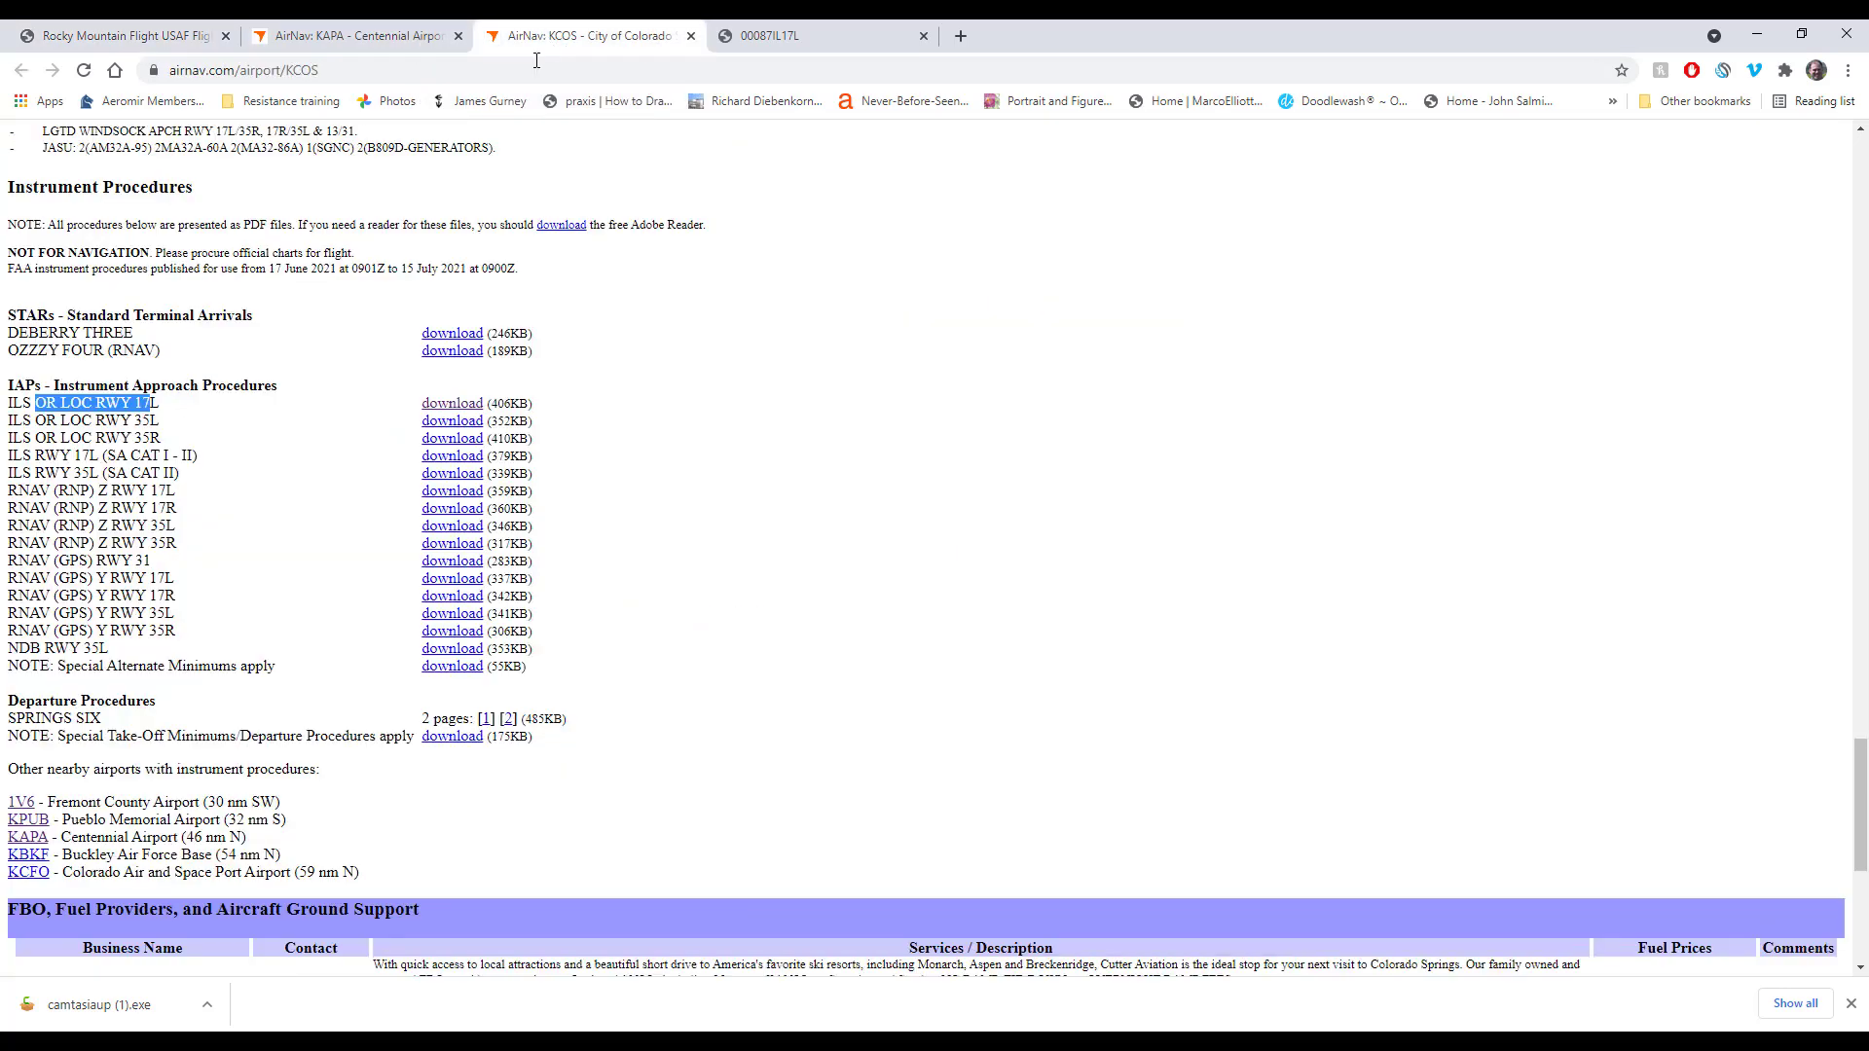
{"action": "left_click", "coordinate": [228, 417]}
{"action": "left_click_drag", "start_coordinate": [81, 403], "coordinate": [175, 409]}
{"action": "left_click", "coordinate": [360, 415]}
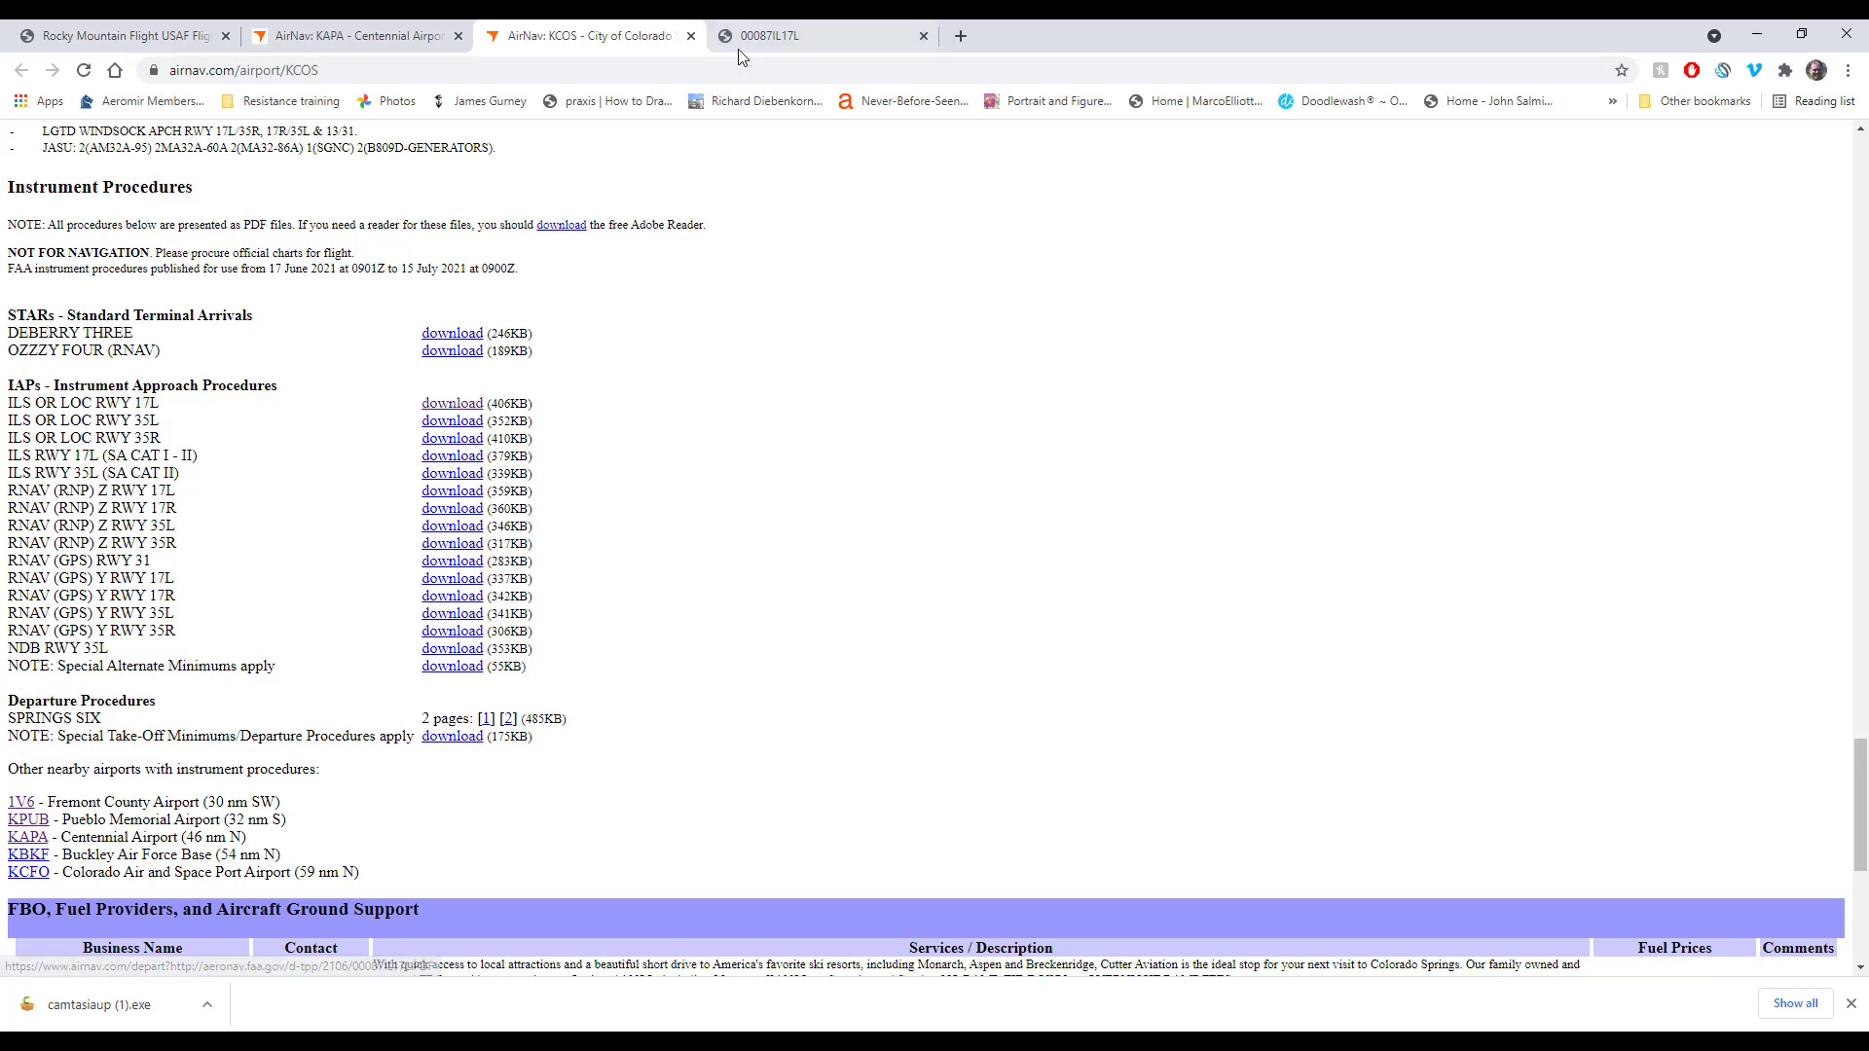
{"action": "left_click", "coordinate": [776, 44]}
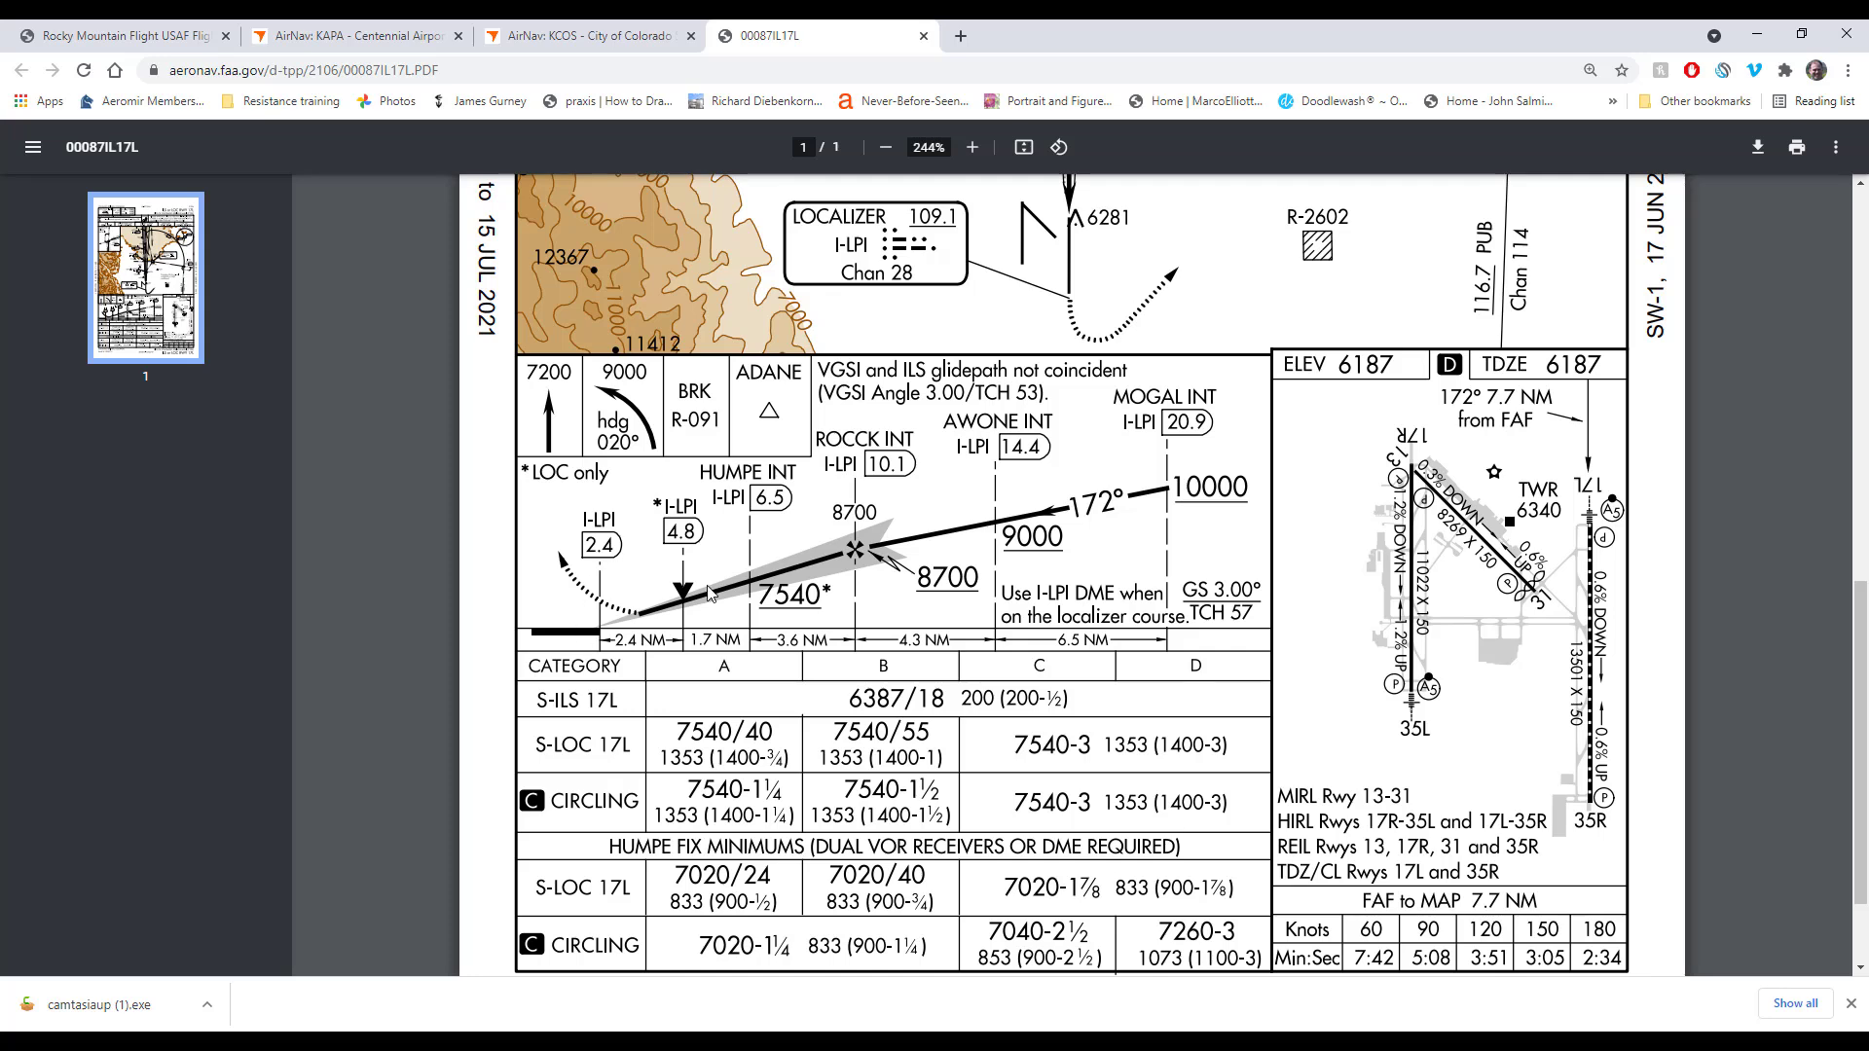
Step: Note the 6187 field elevation on the ILS 17L chart, then return to the CANPA calculator
{"action": "left_click_drag", "start_coordinate": [1338, 368], "coordinate": [1398, 365]}
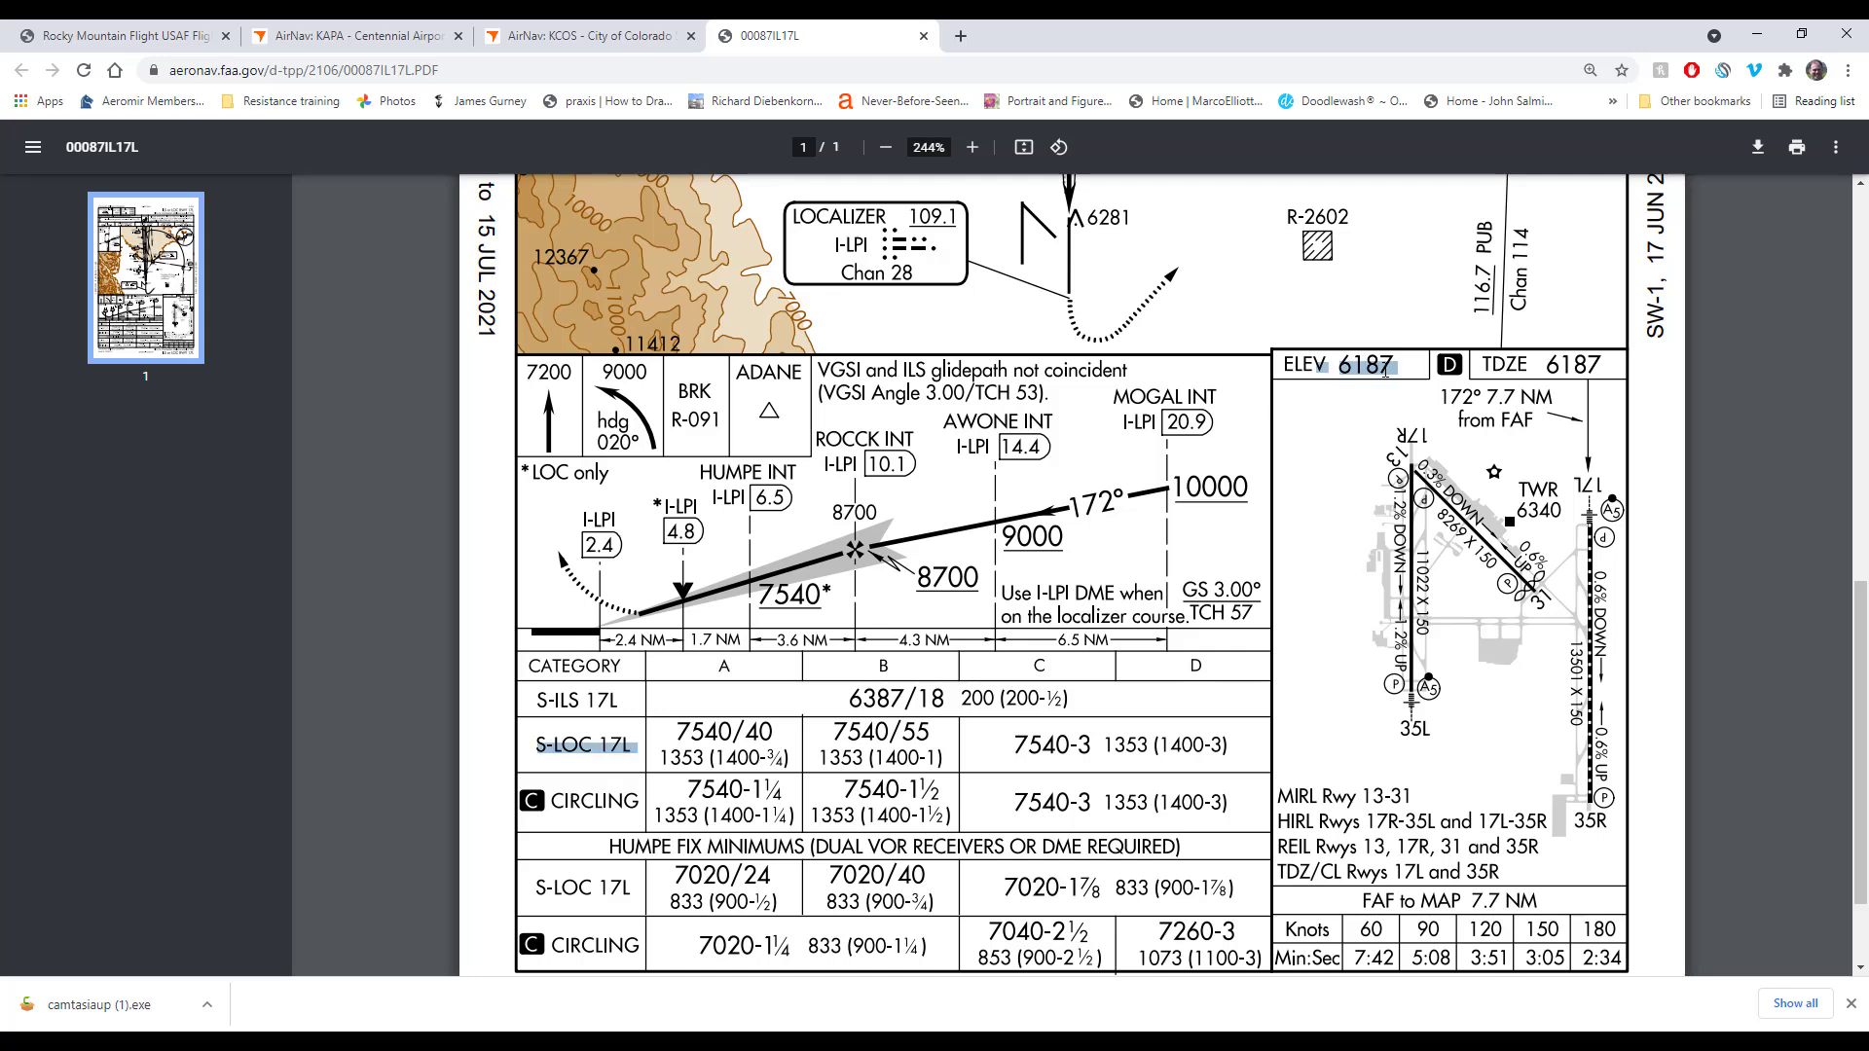
{"action": "left_click", "coordinate": [1341, 360]}
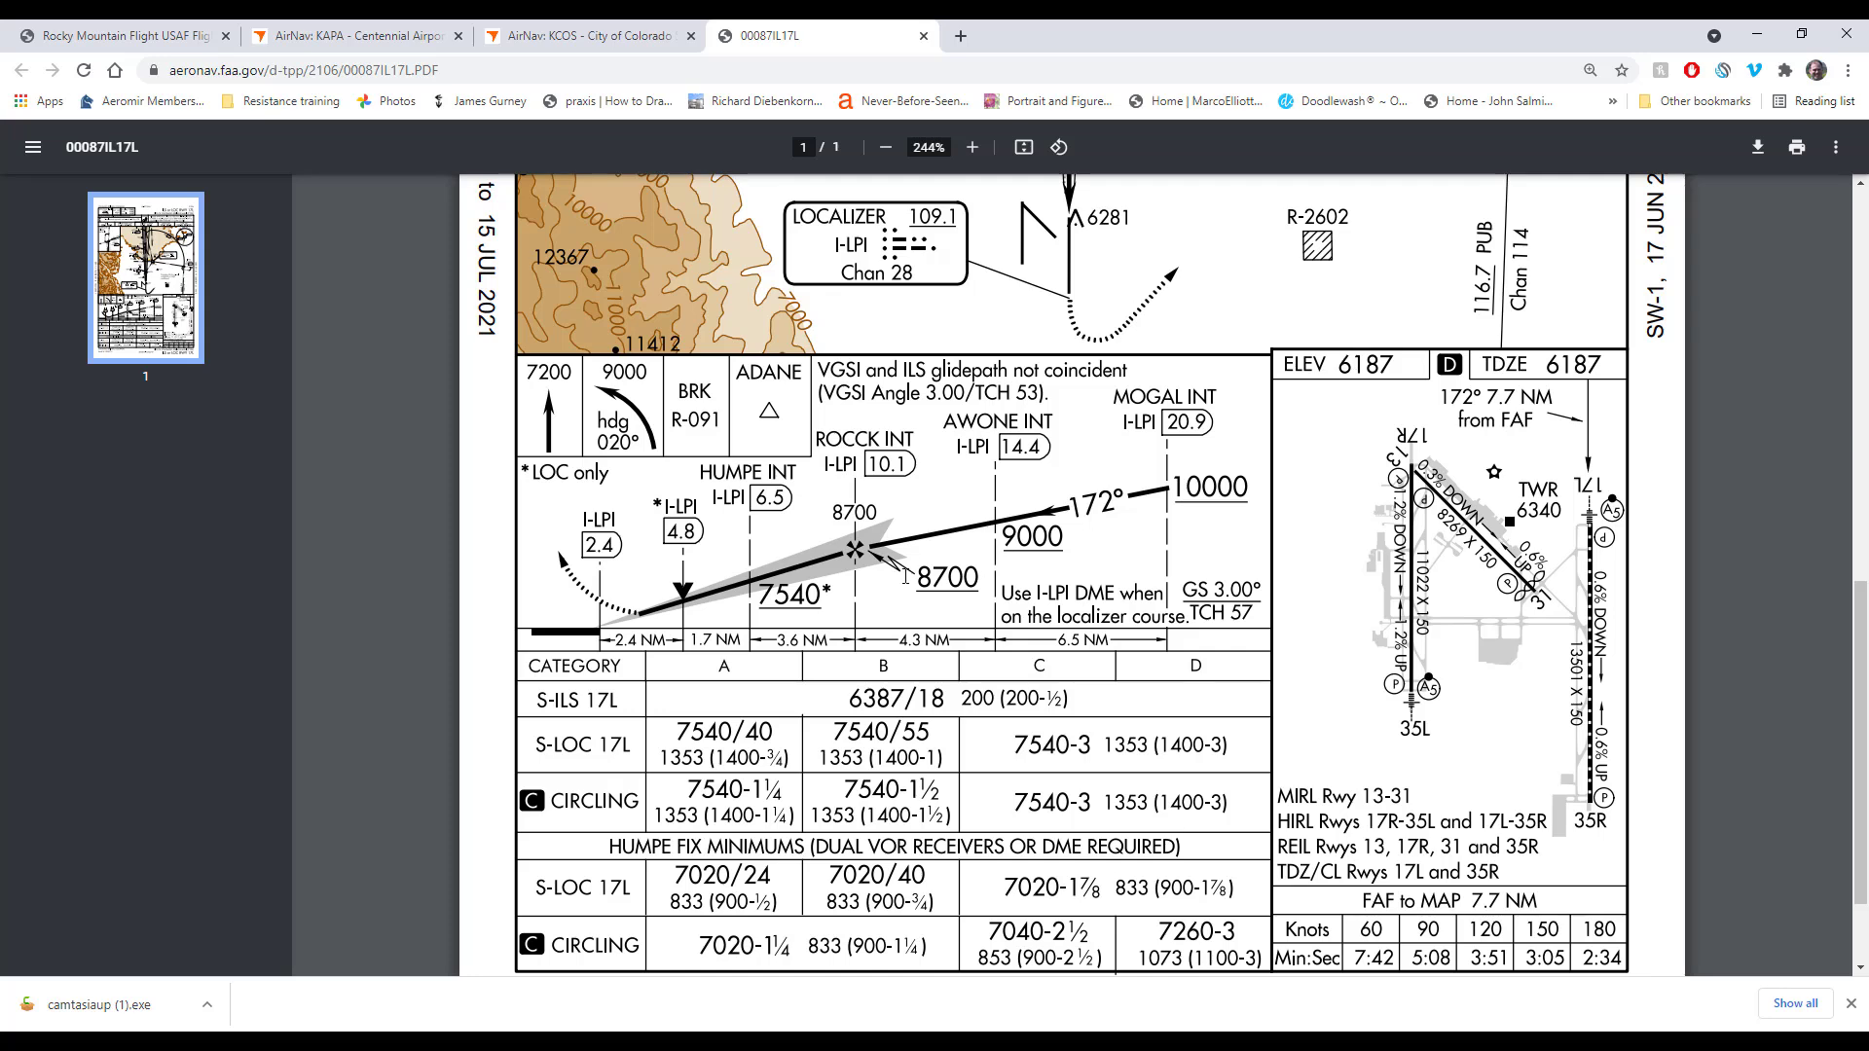
{"action": "left_click", "coordinate": [156, 46]}
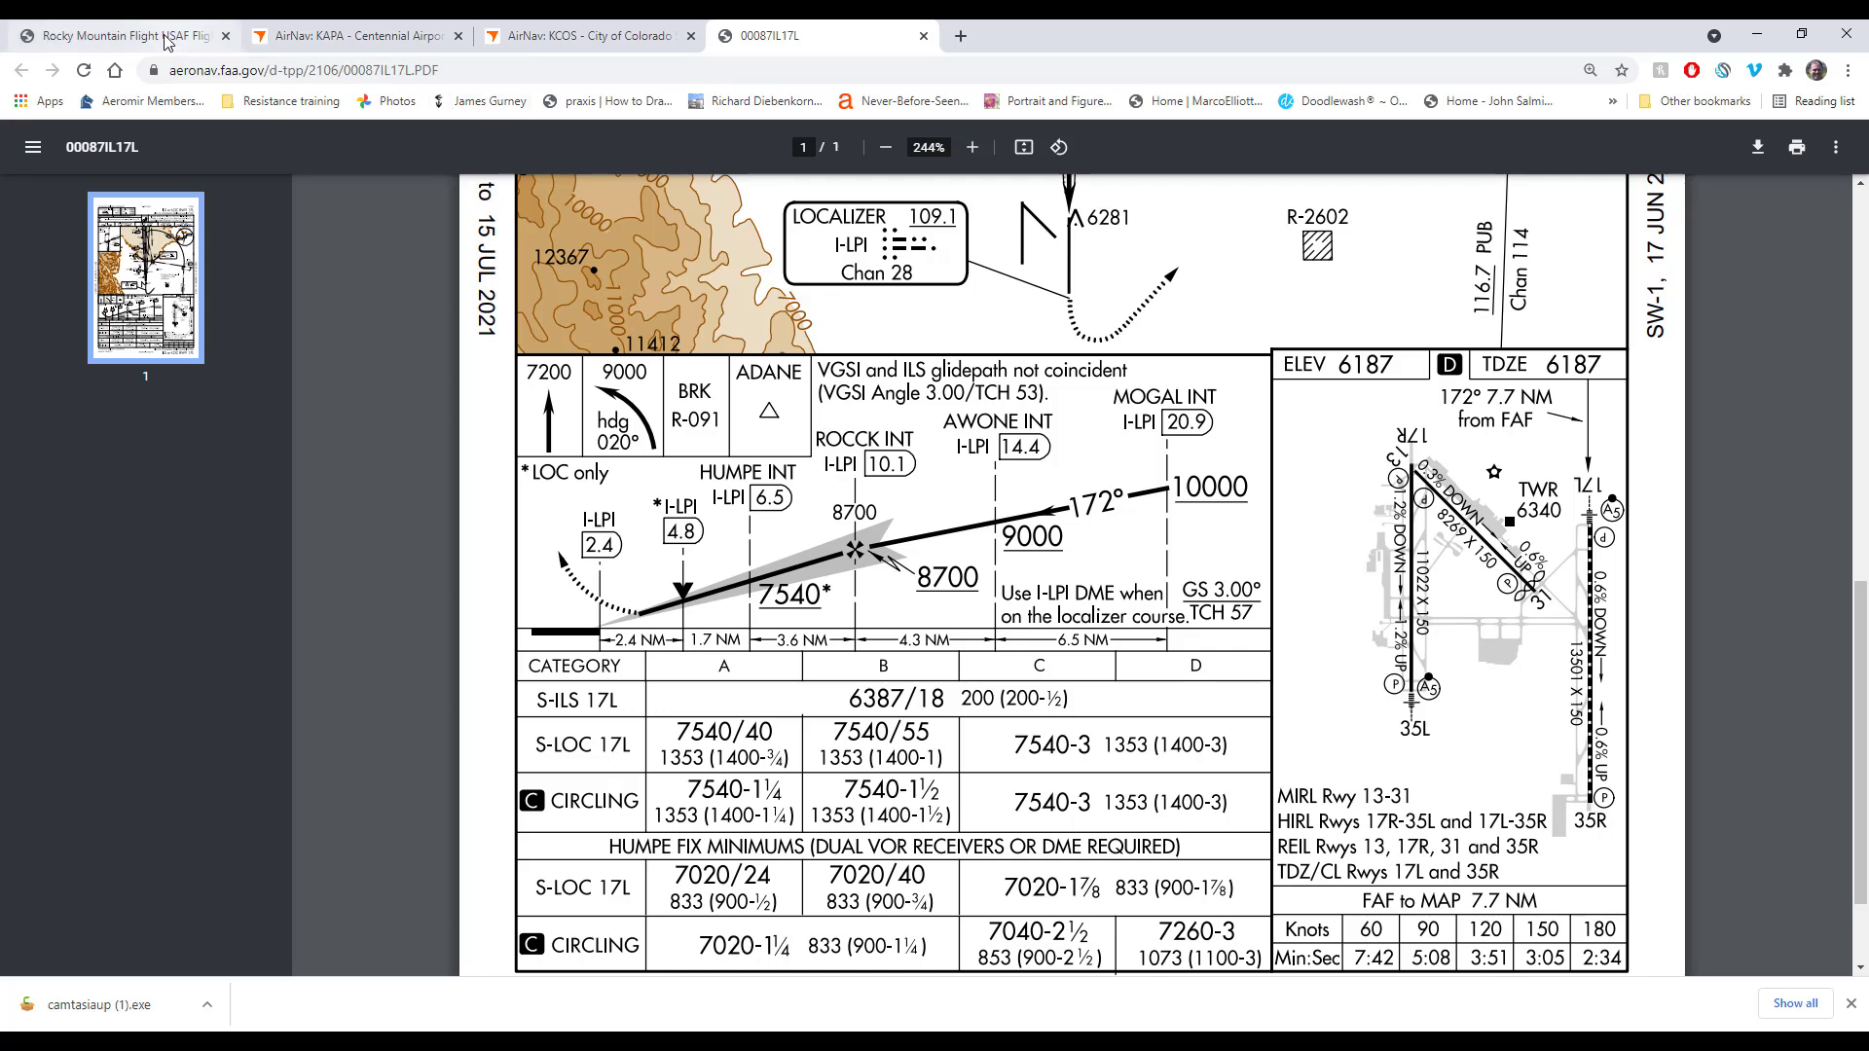
Step: Clear the 5.3 distance and enter high altitude 8700 and low altitude 6237
{"action": "double_click", "coordinate": [628, 492]}
{"action": "key", "text": "BackSpace"}
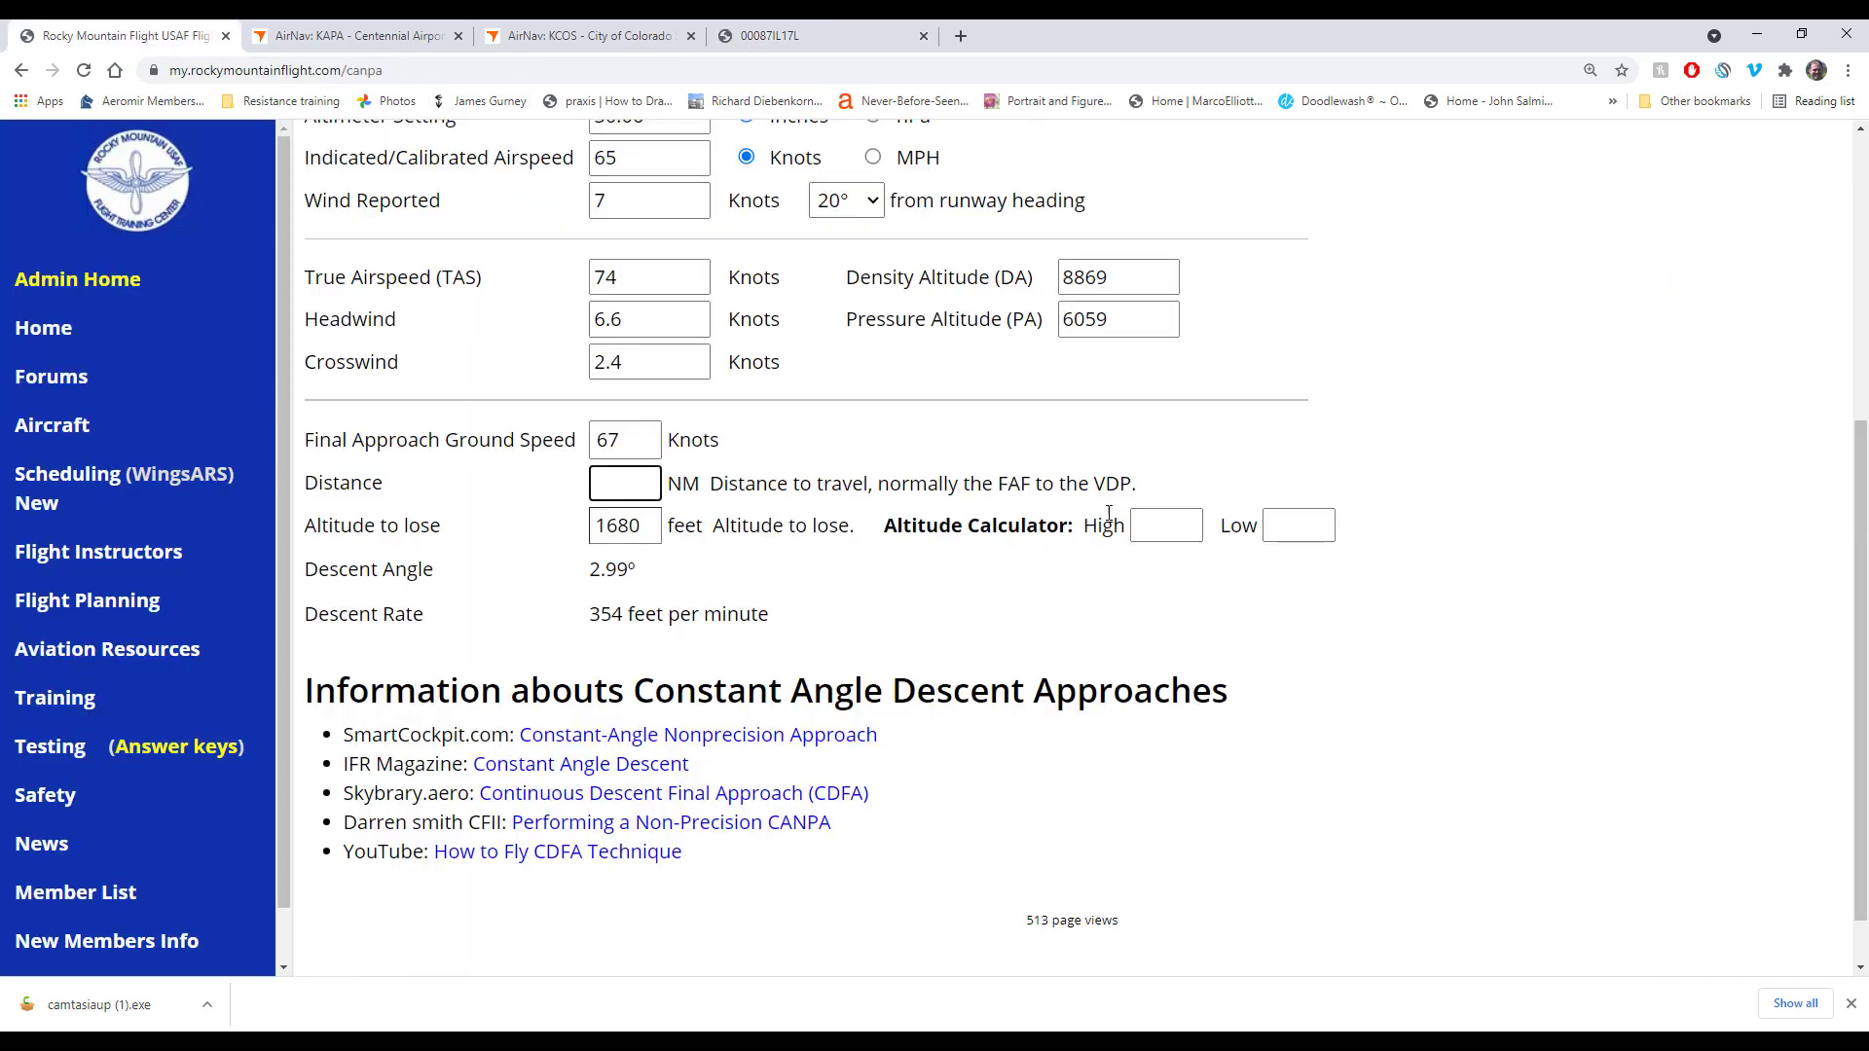
{"action": "left_click", "coordinate": [1152, 521]}
{"action": "type", "text": "8700"}
{"action": "key", "text": "Tab"}
{"action": "type", "text": "6237"}
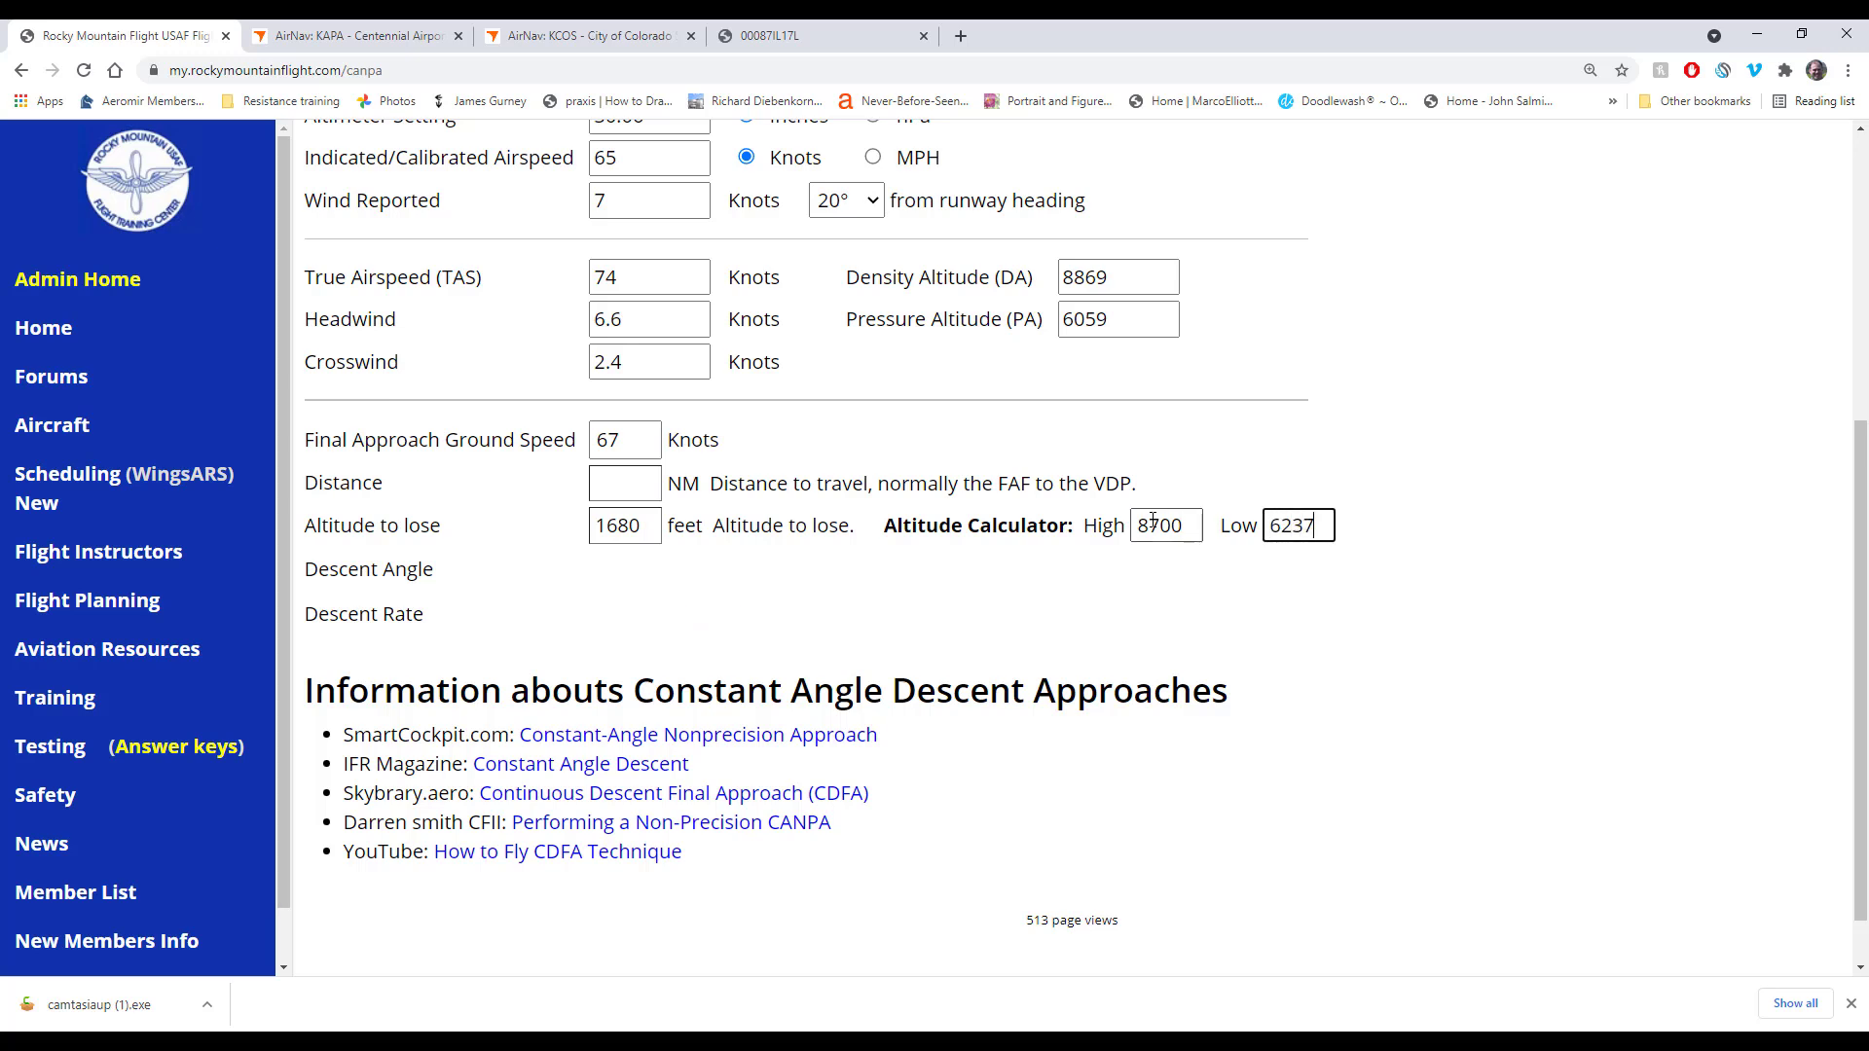
{"action": "key", "text": "Tab"}
Step: Re-enter low altitude 6237 and set altitude to lose to 2463 feet
{"action": "double_click", "coordinate": [601, 526]}
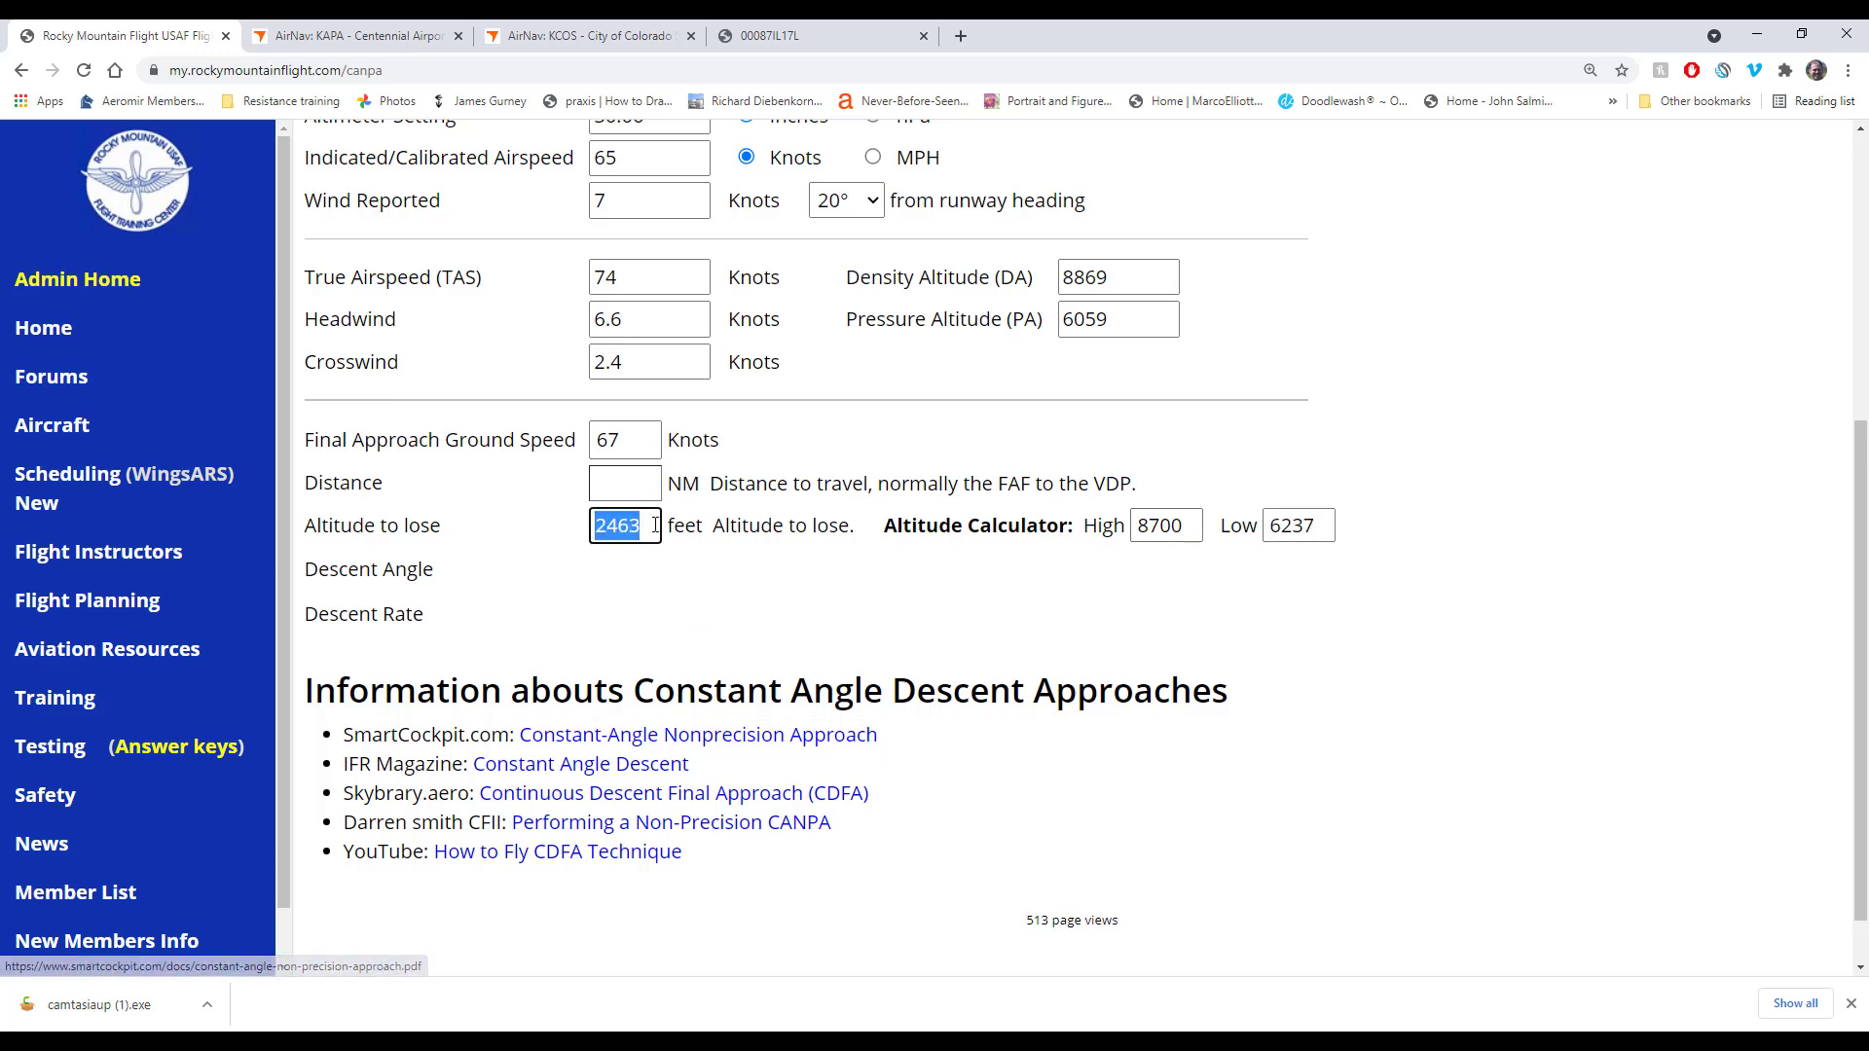
{"action": "key", "text": "Delete"}
{"action": "double_click", "coordinate": [1309, 526]}
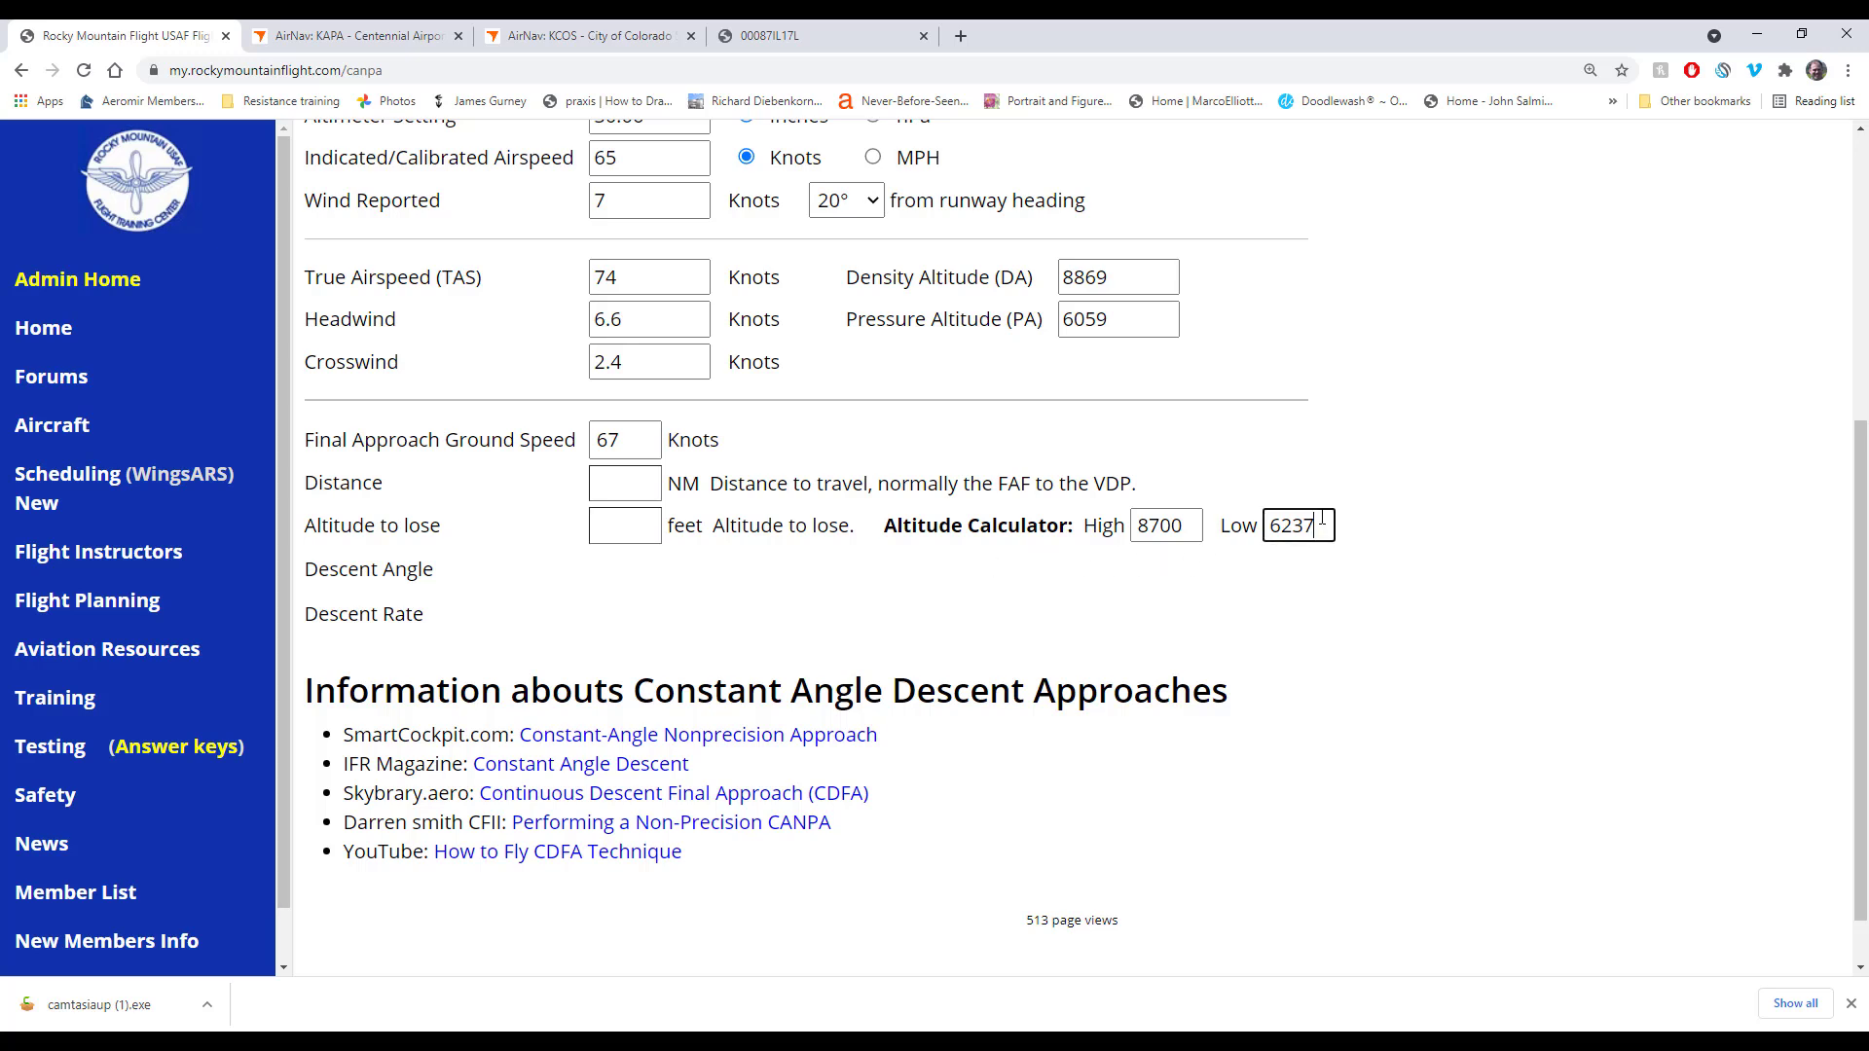
{"action": "key", "text": "Delete"}
{"action": "type", "text": "6237"}
{"action": "key", "text": "Tab"}
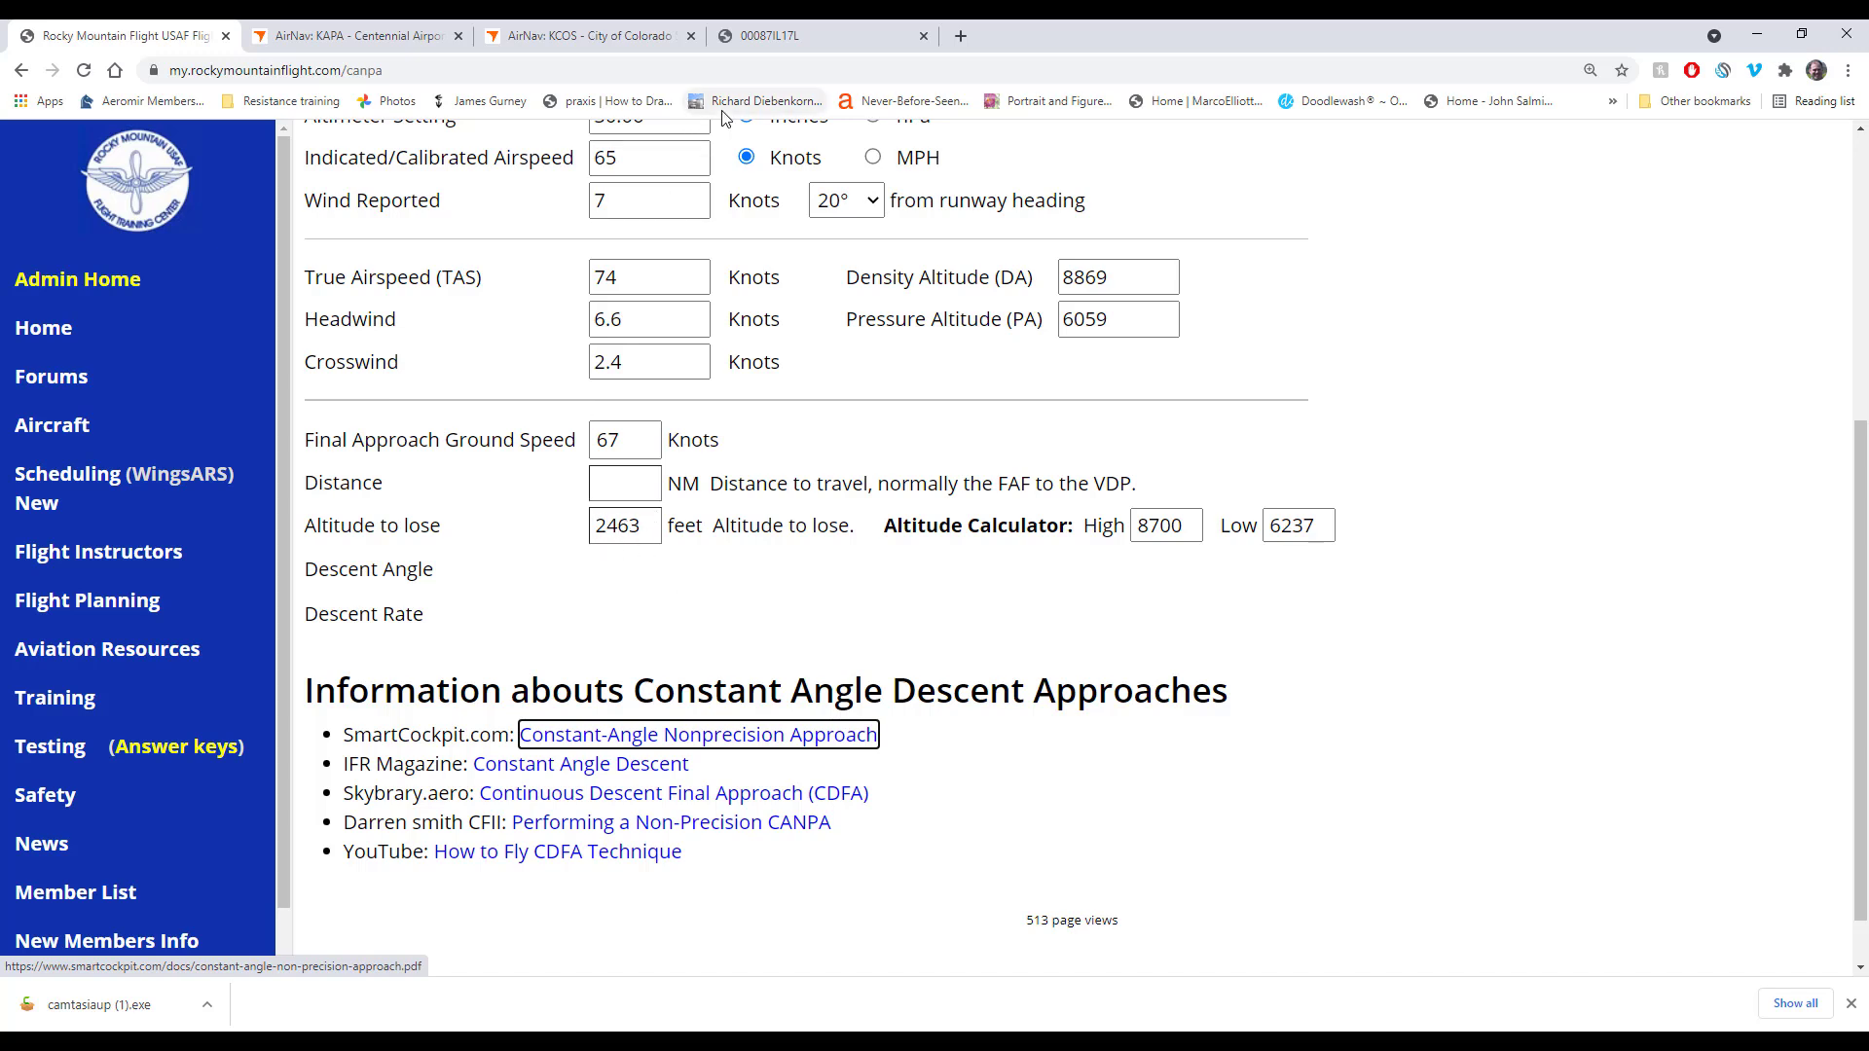
{"action": "double_click", "coordinate": [624, 525]}
{"action": "key", "text": "BackSpace"}
{"action": "type", "text": "2463"}
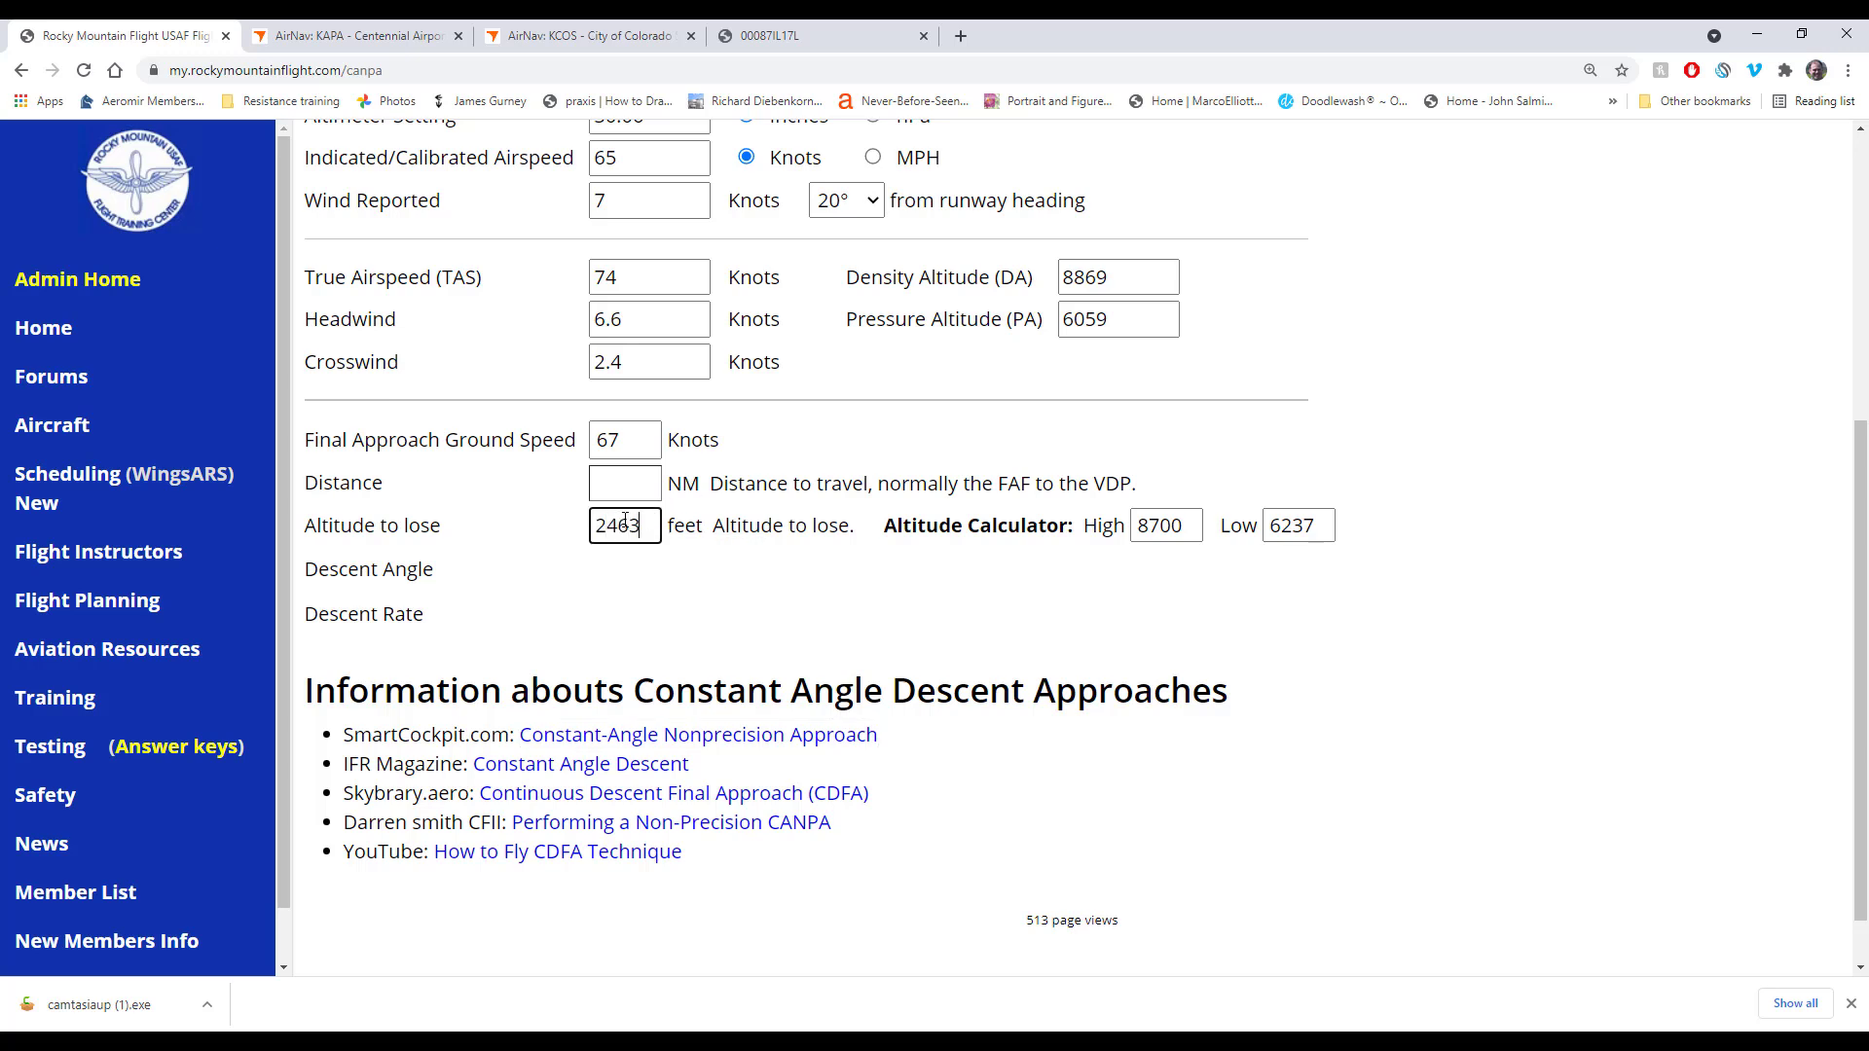
{"action": "left_click", "coordinate": [751, 569]}
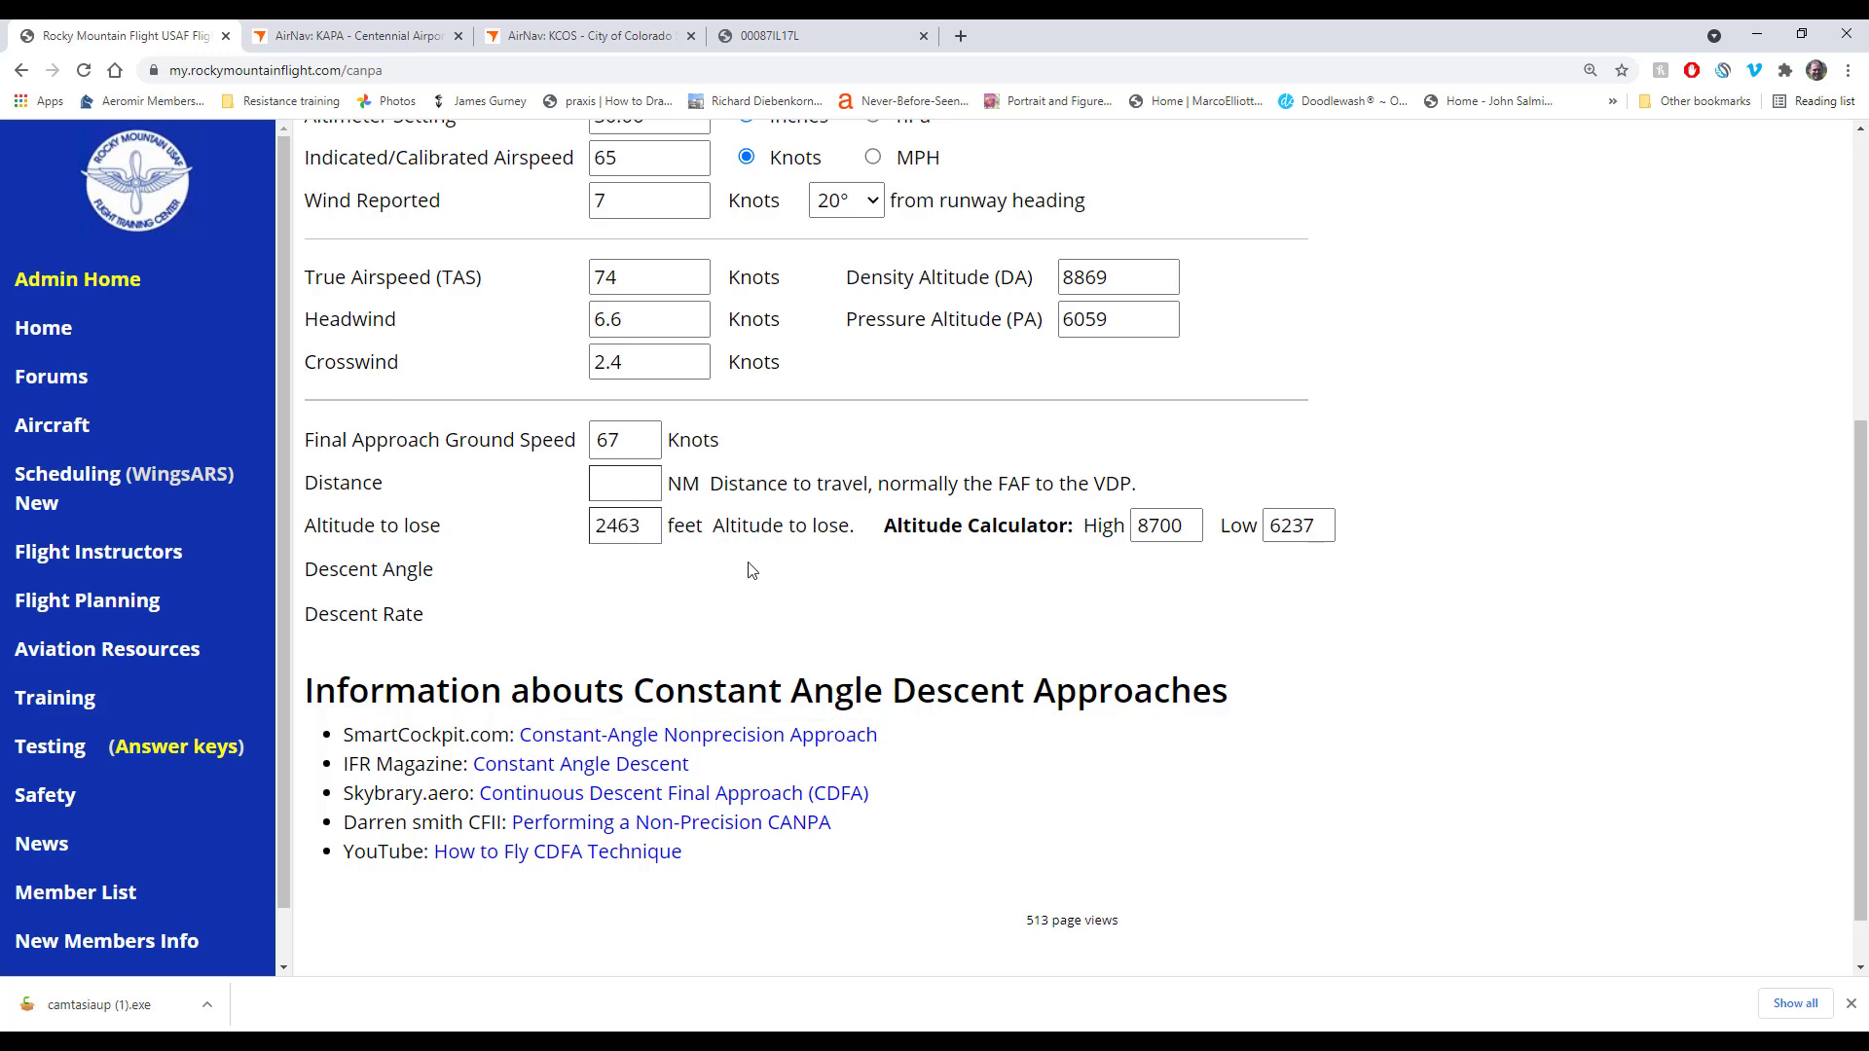
{"action": "left_click", "coordinate": [775, 39]}
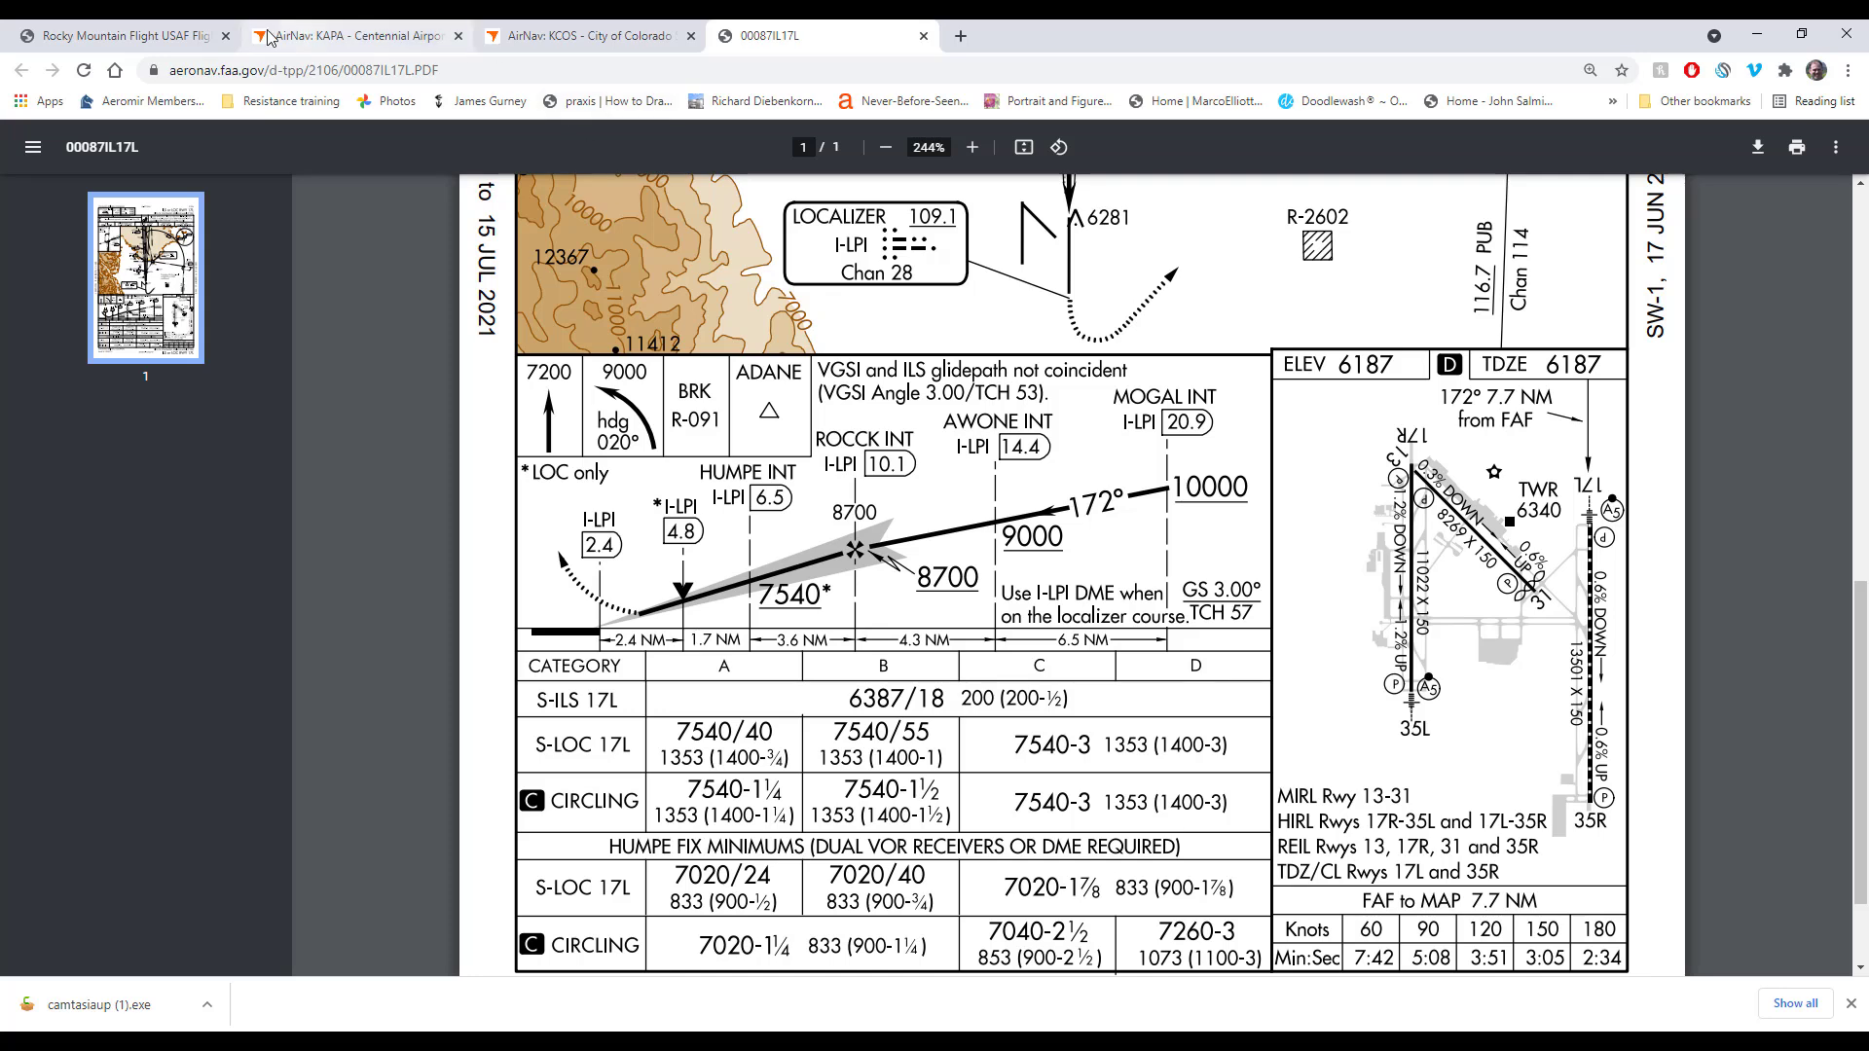
{"action": "left_click", "coordinate": [156, 43]}
Step: Enter a 7.7 NM approach distance
{"action": "left_click", "coordinate": [648, 483]}
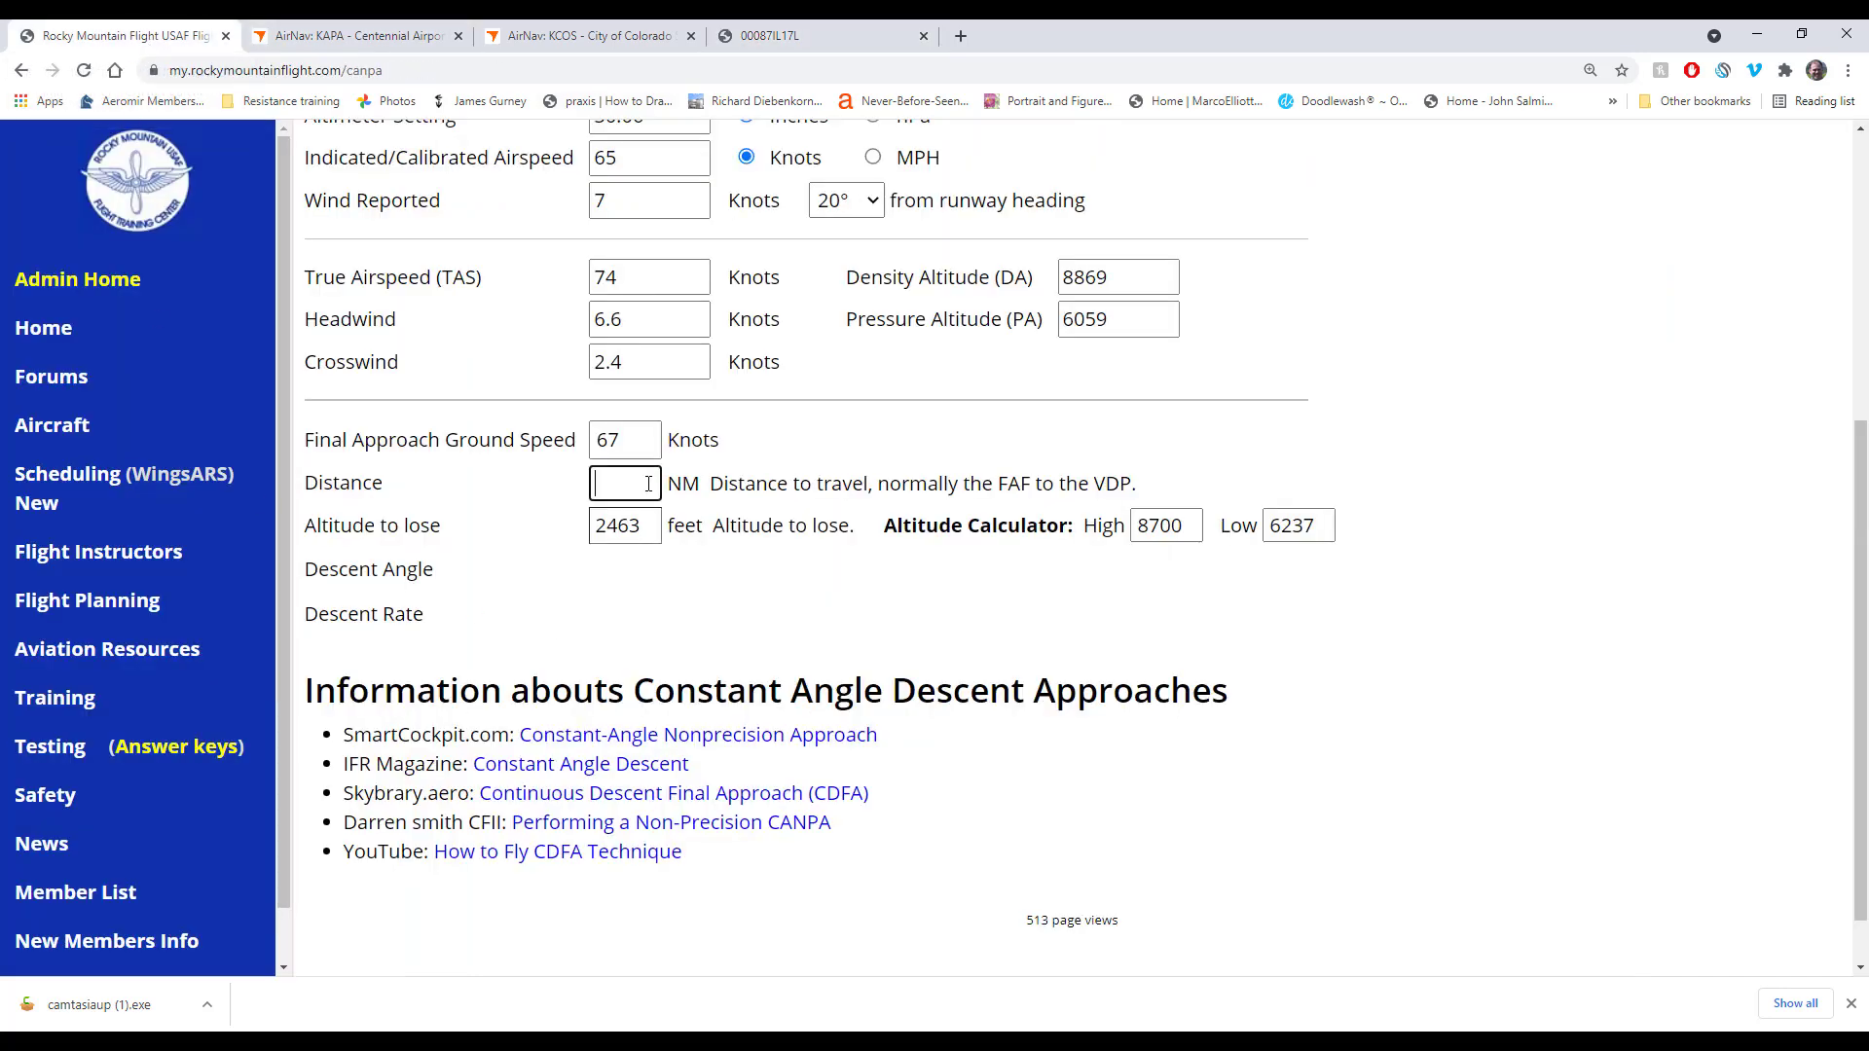
{"action": "type", "text": "7.7"}
{"action": "left_click", "coordinate": [722, 507]}
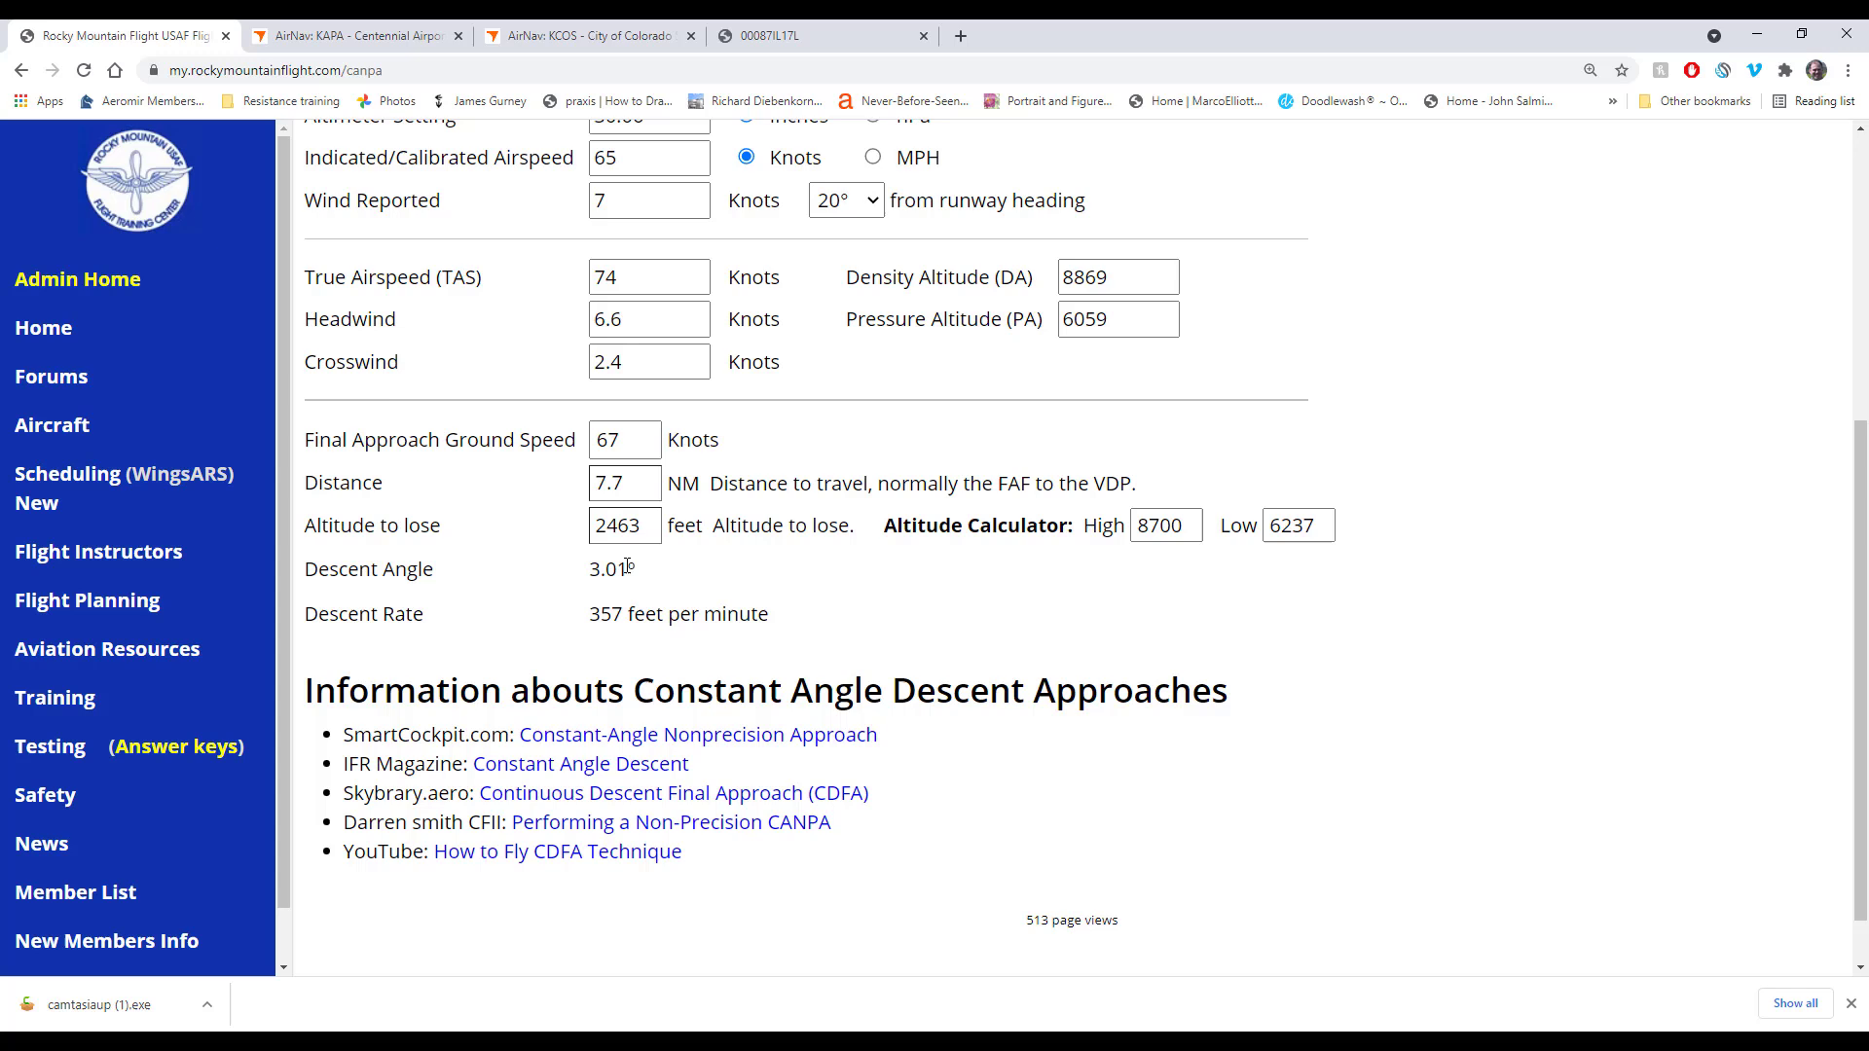
Step: Point out the resulting 3.01° descent angle and 357 feet per minute descent rate
{"action": "left_click_drag", "start_coordinate": [589, 613], "coordinate": [623, 614]}
{"action": "left_click", "coordinate": [638, 607]}
{"action": "left_click_drag", "start_coordinate": [664, 573], "coordinate": [587, 570]}
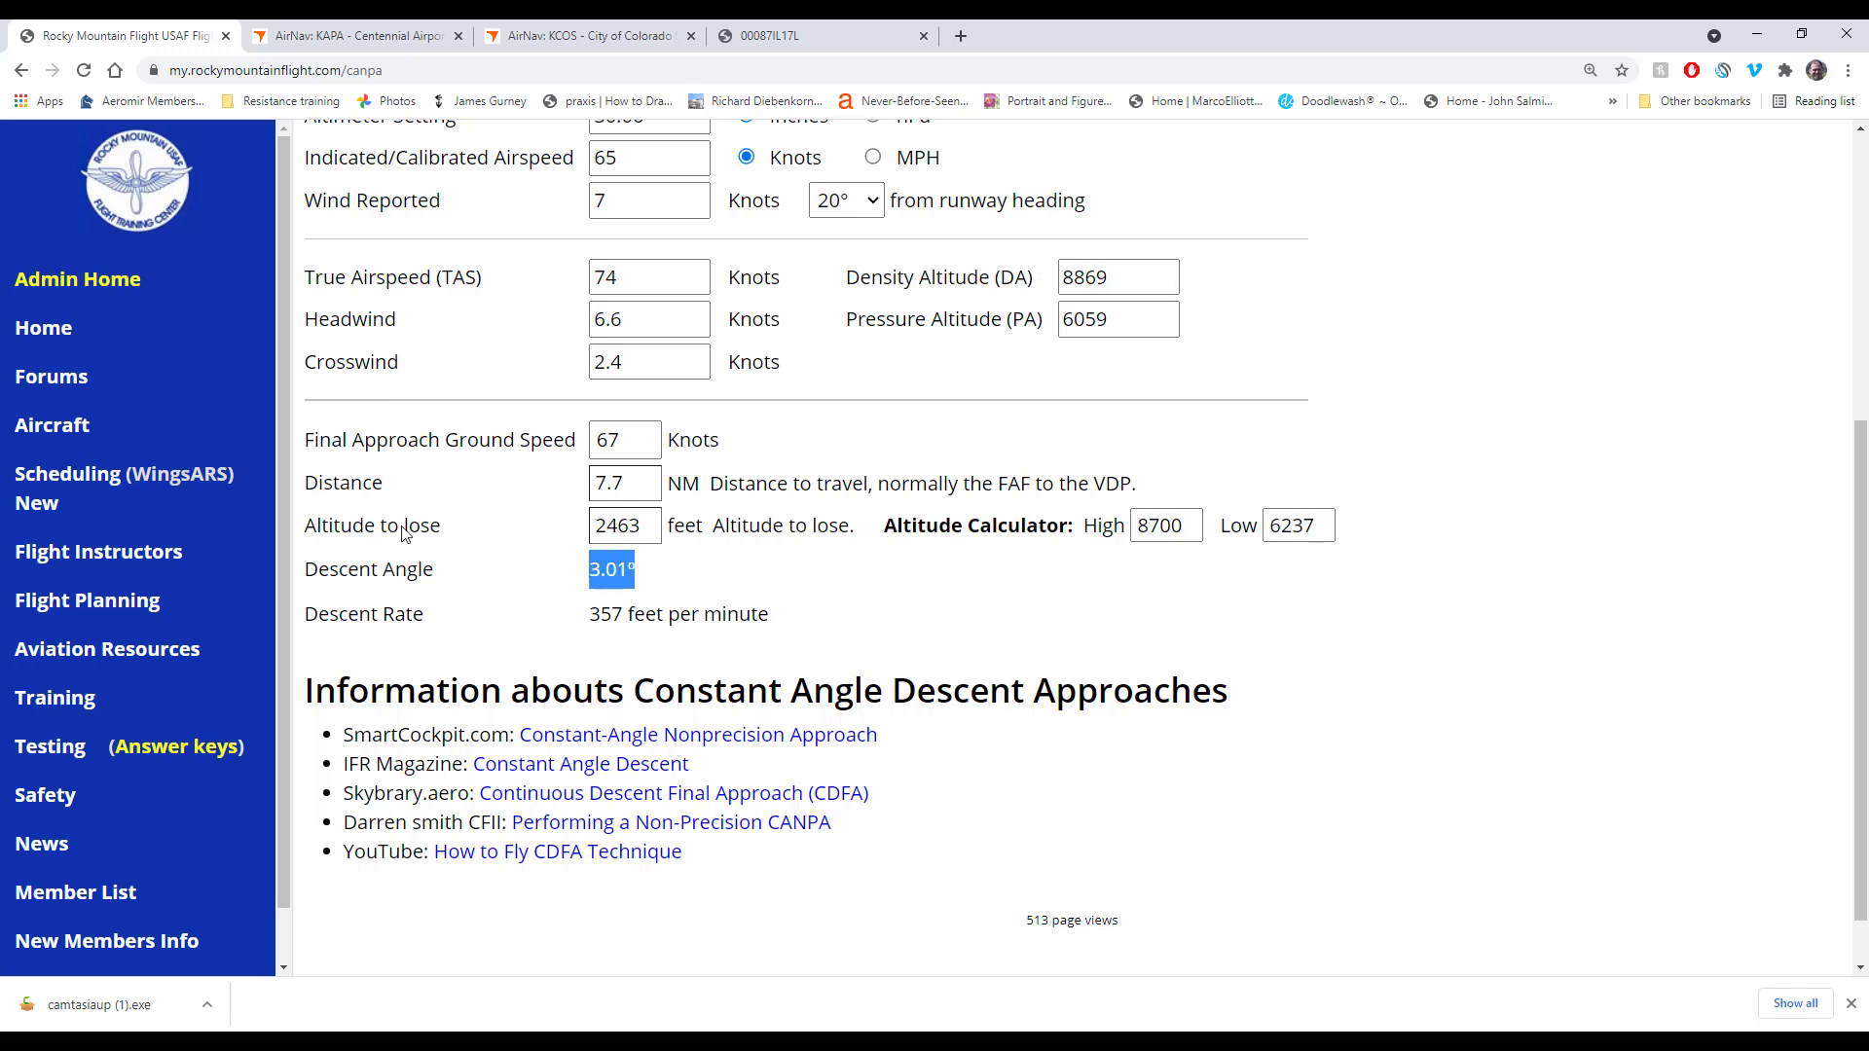
{"action": "left_click", "coordinate": [646, 584]}
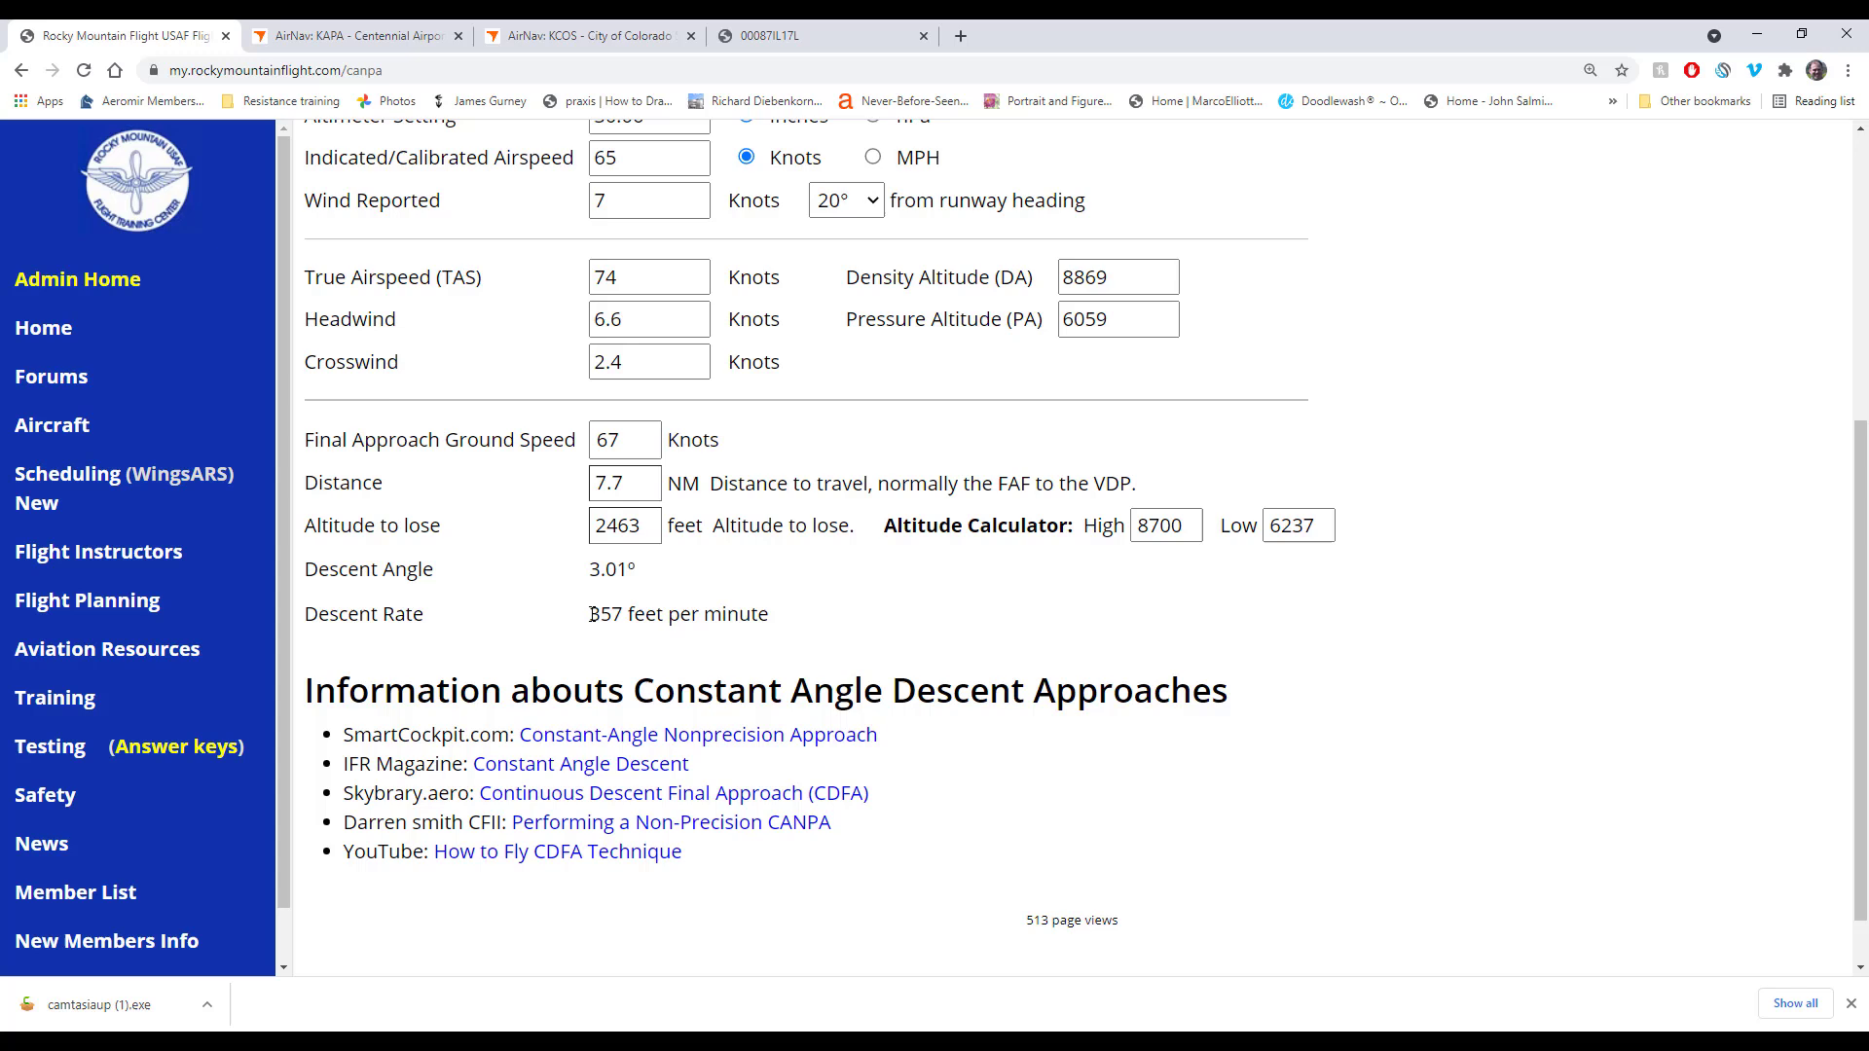
{"action": "left_click_drag", "start_coordinate": [587, 611], "coordinate": [639, 610]}
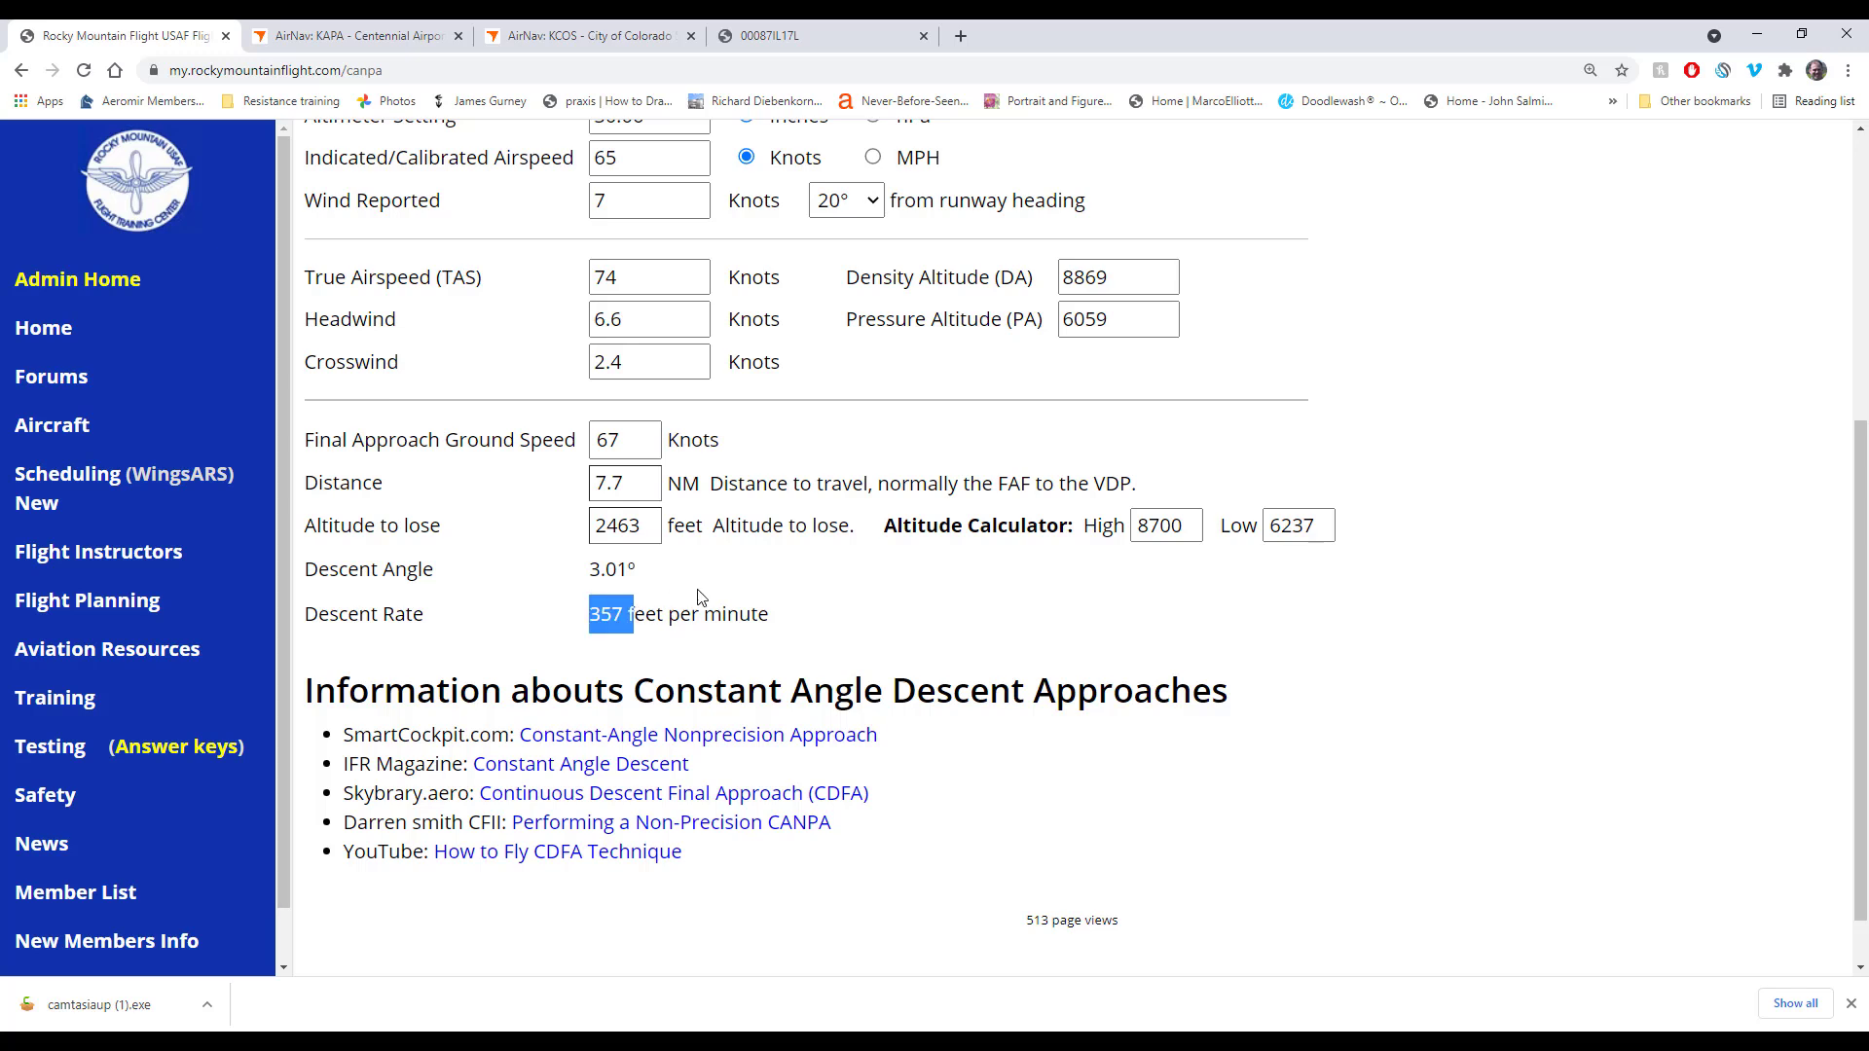
{"action": "scroll", "coordinate": [816, 574], "scroll_direction": "up", "scroll_amount": 2}
Step: Set reported wind to 15 knots, then to 0
{"action": "double_click", "coordinate": [622, 399]}
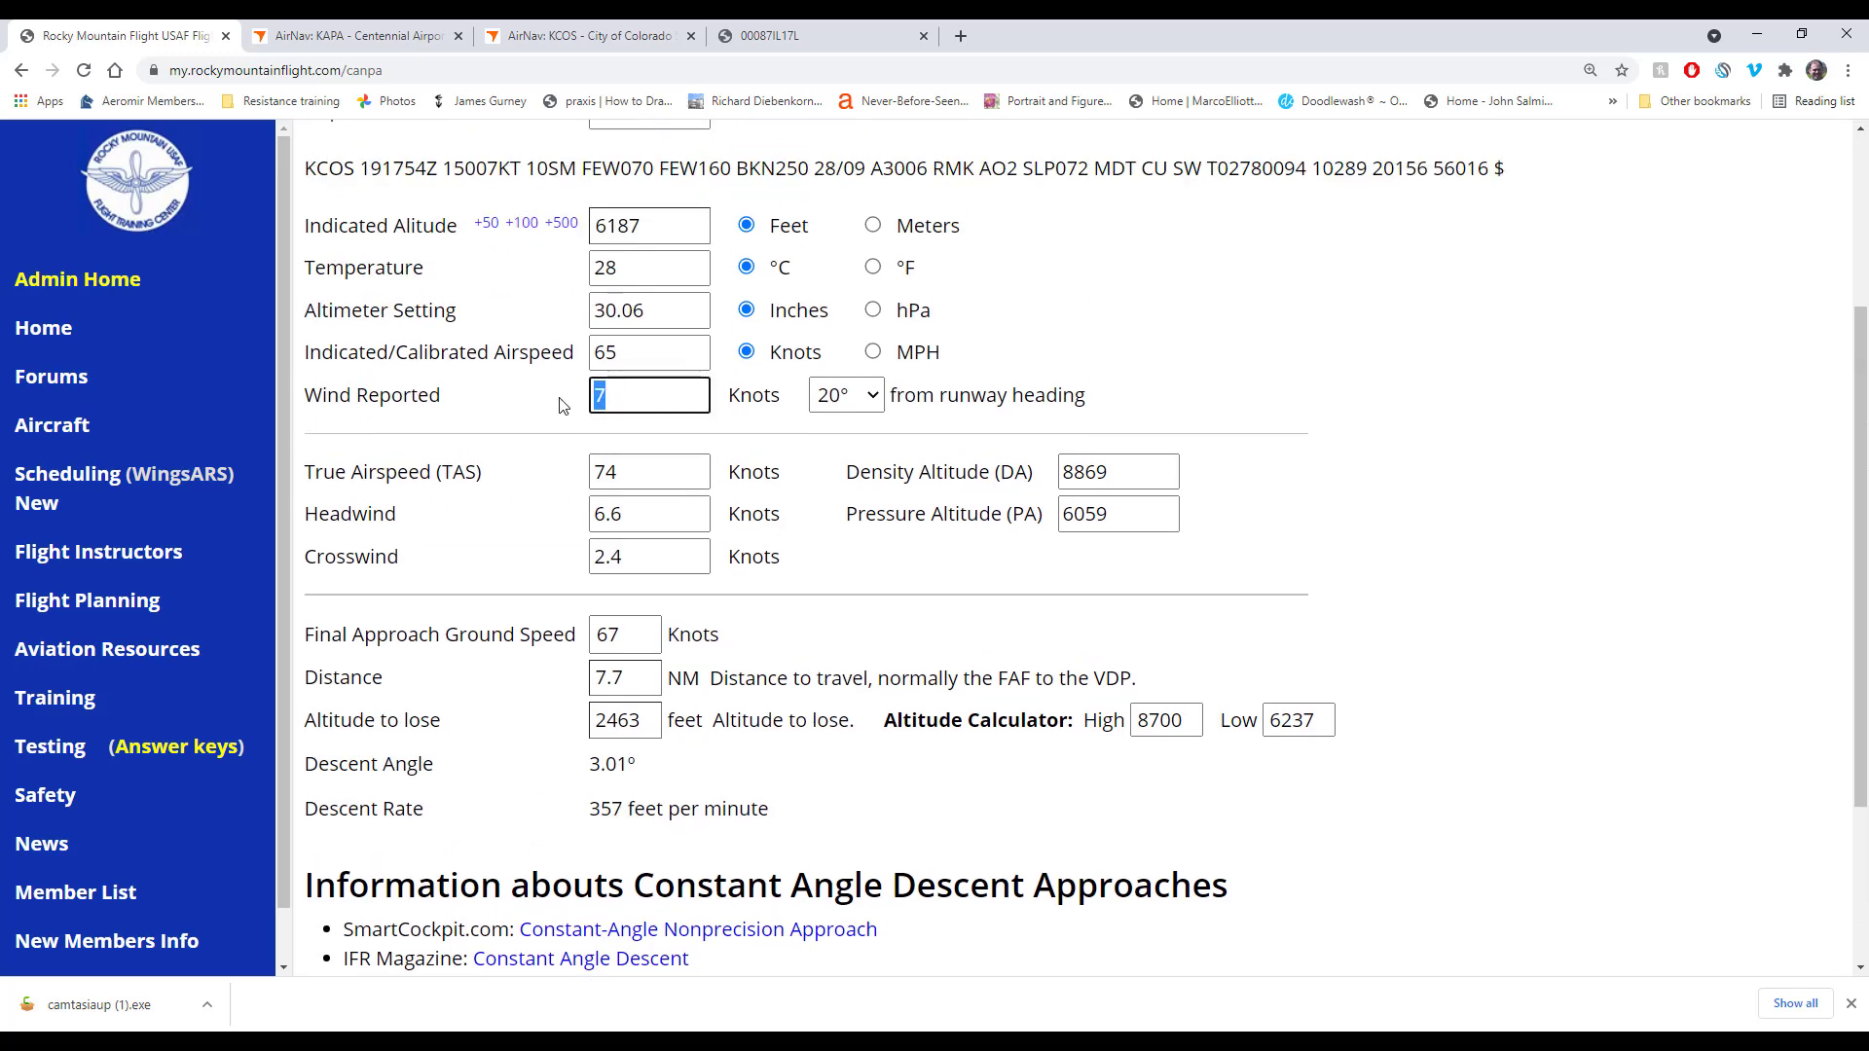
{"action": "type", "text": "15"}
{"action": "left_click", "coordinate": [561, 422]}
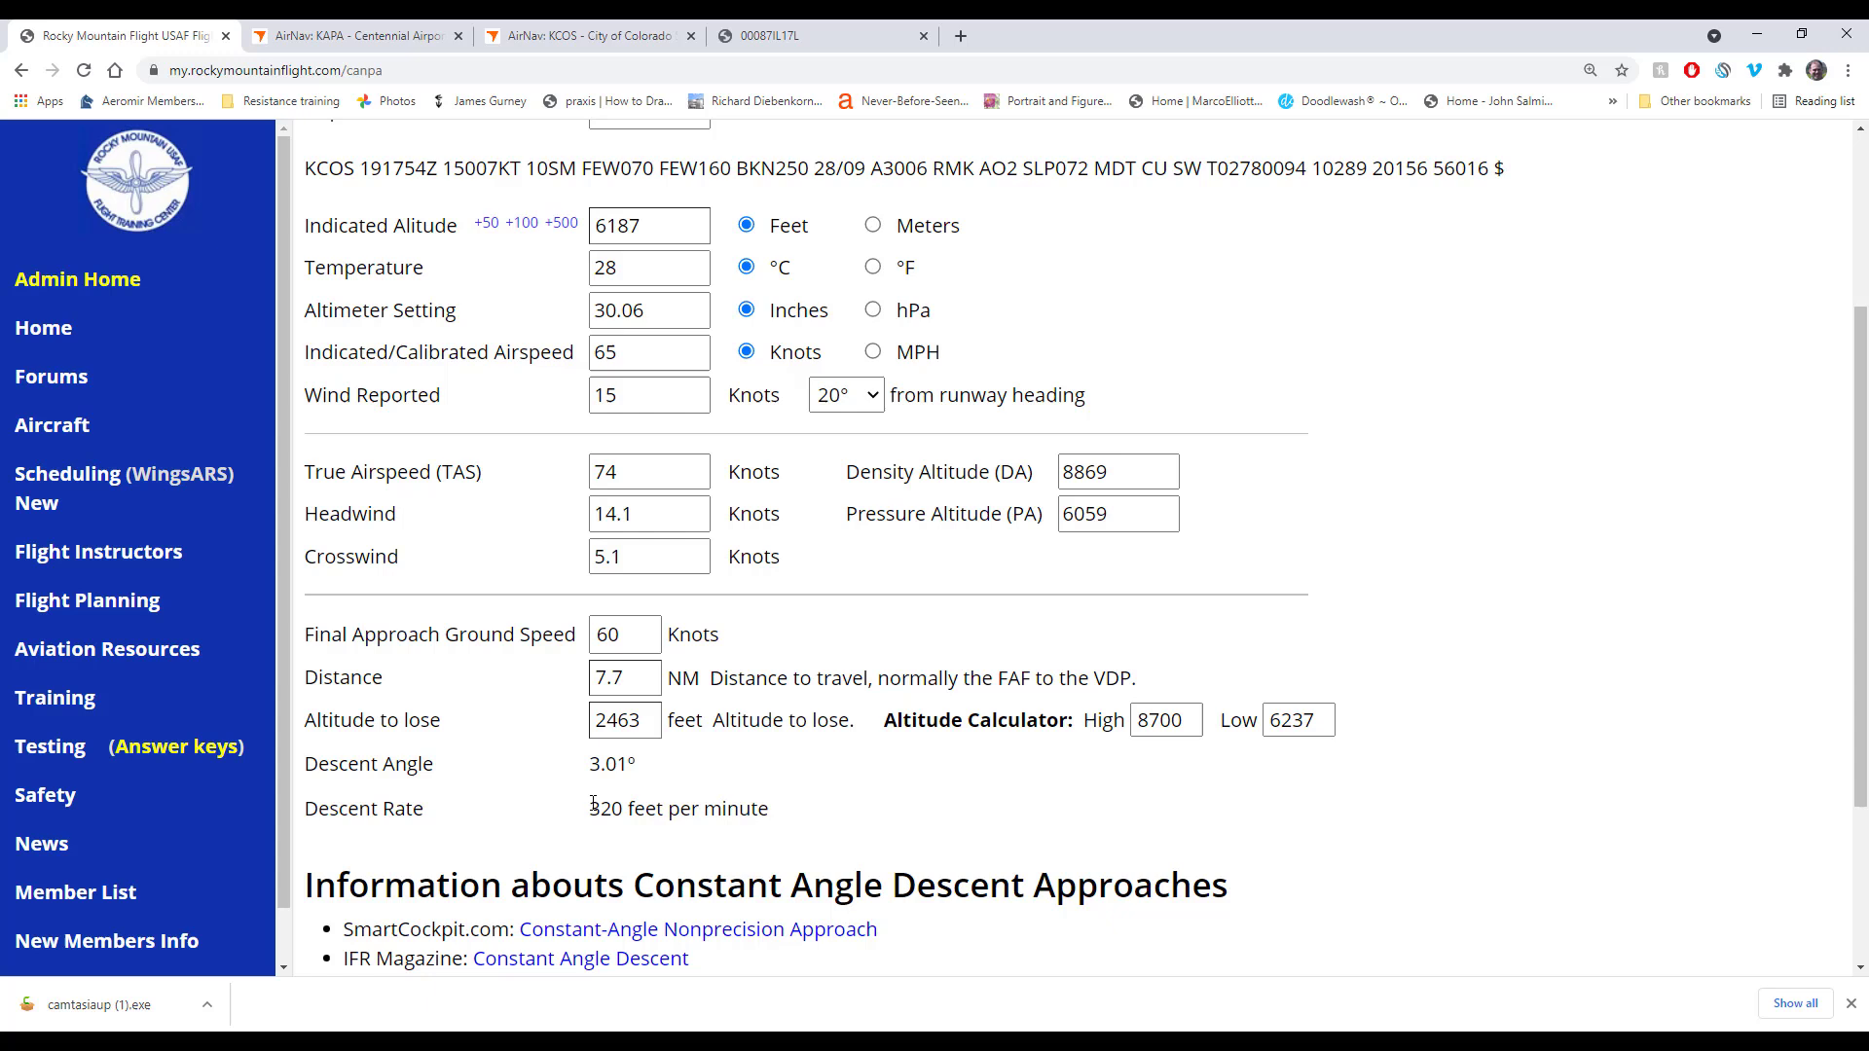
{"action": "double_click", "coordinate": [625, 399]}
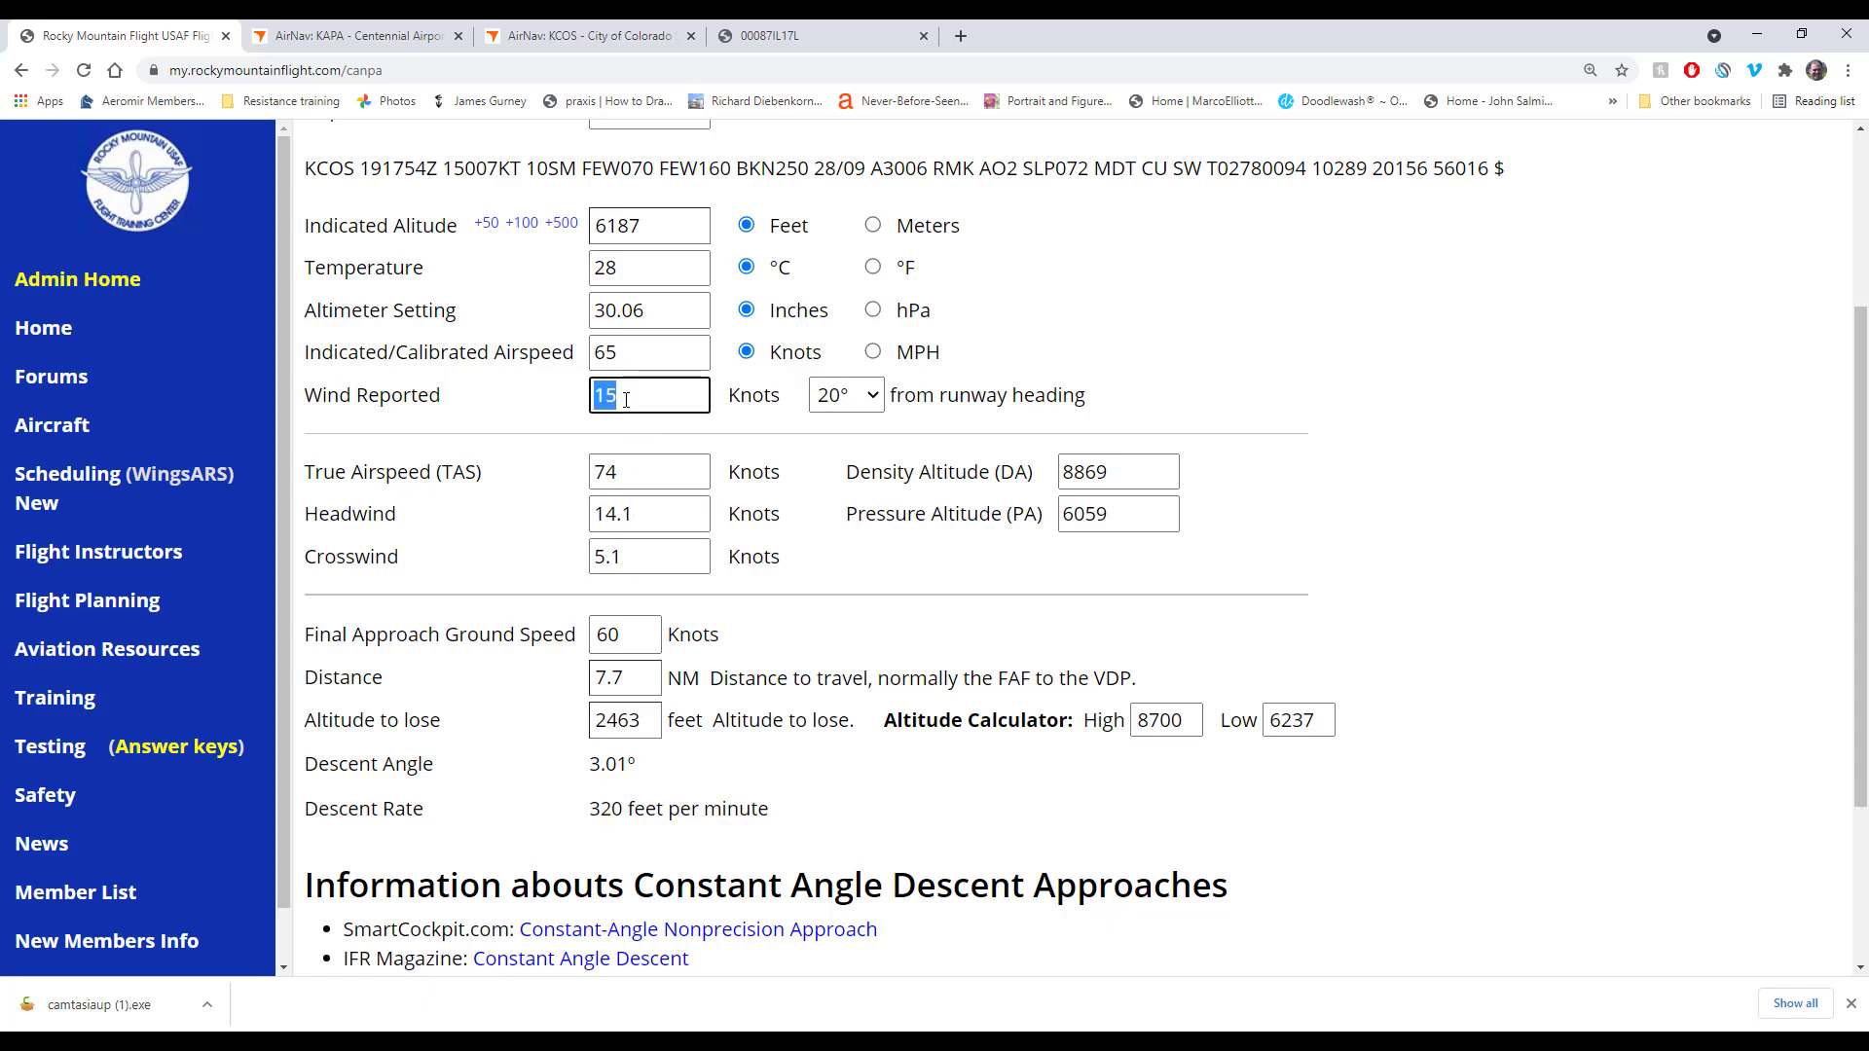
{"action": "type", "text": "0"}
{"action": "left_click", "coordinate": [510, 533]}
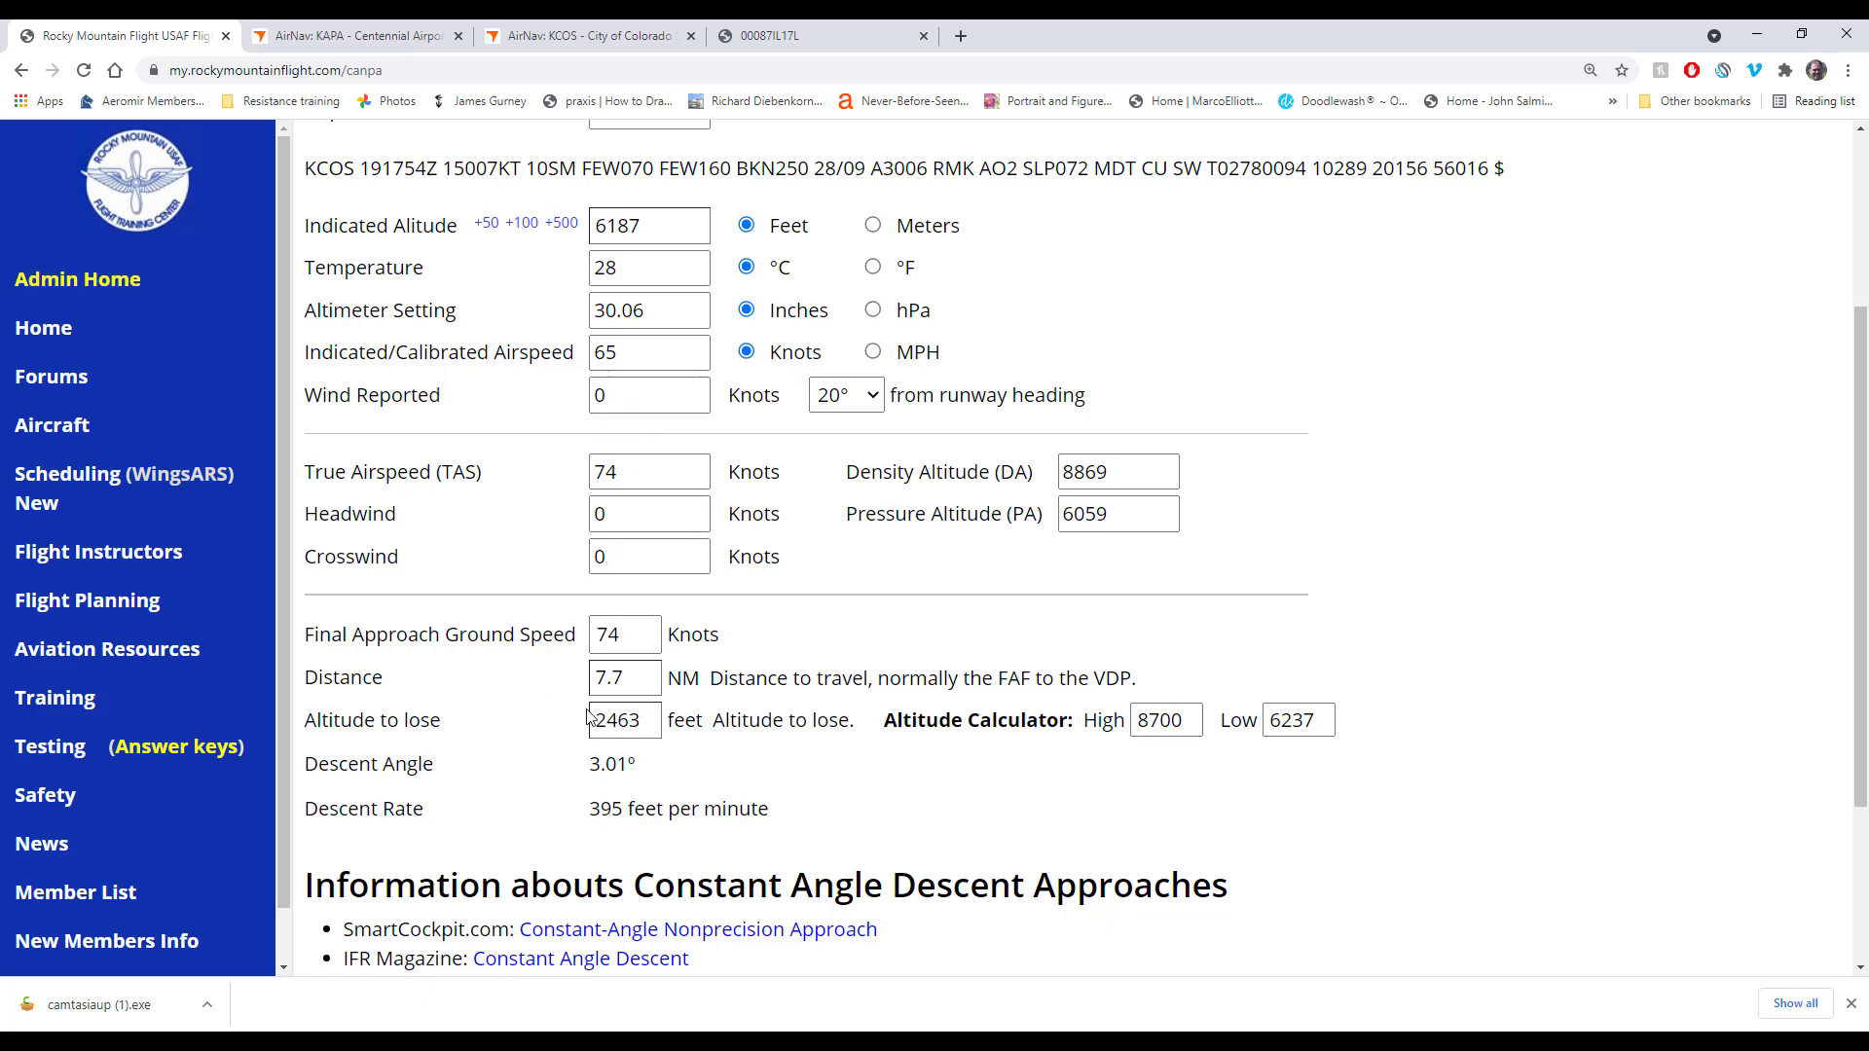
Step: Change indicated airspeed from 65 to 90, then 120 knots, keeping the 3.01° descent angle
{"action": "double_click", "coordinate": [592, 354]}
{"action": "type", "text": "90"}
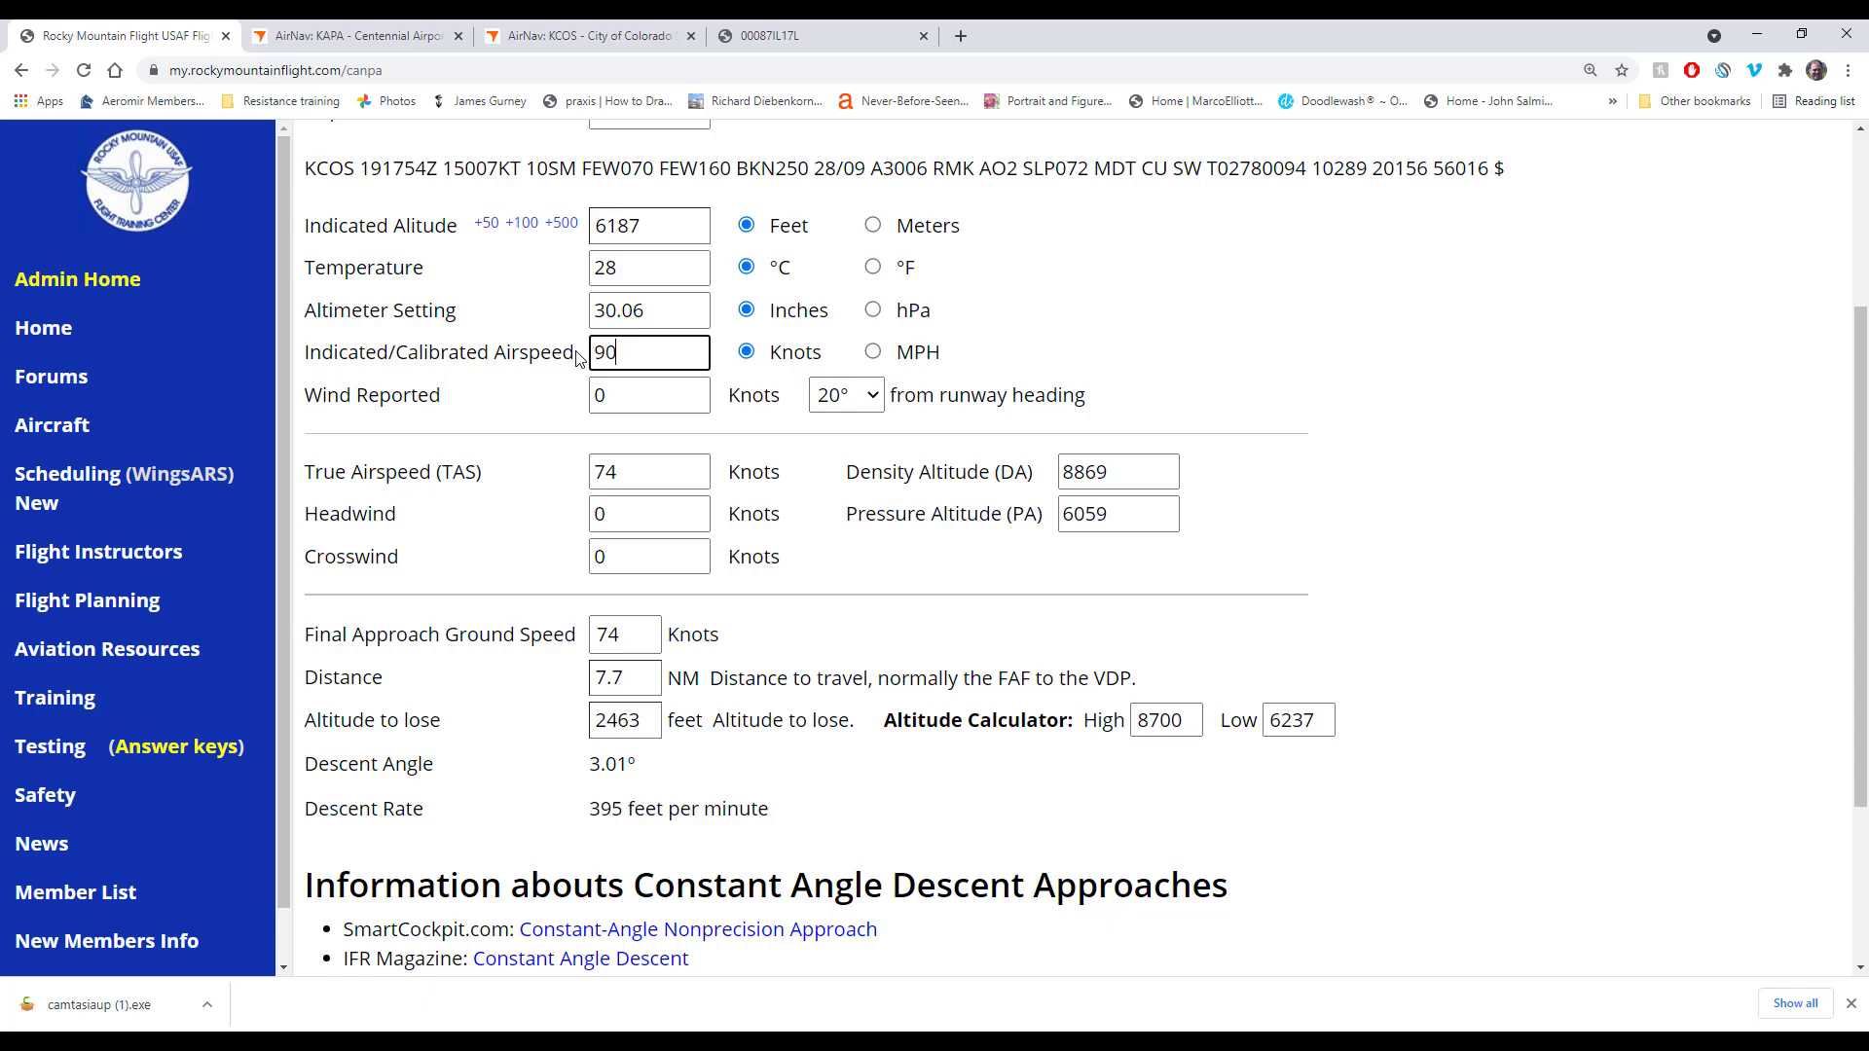
{"action": "left_click", "coordinate": [523, 485]}
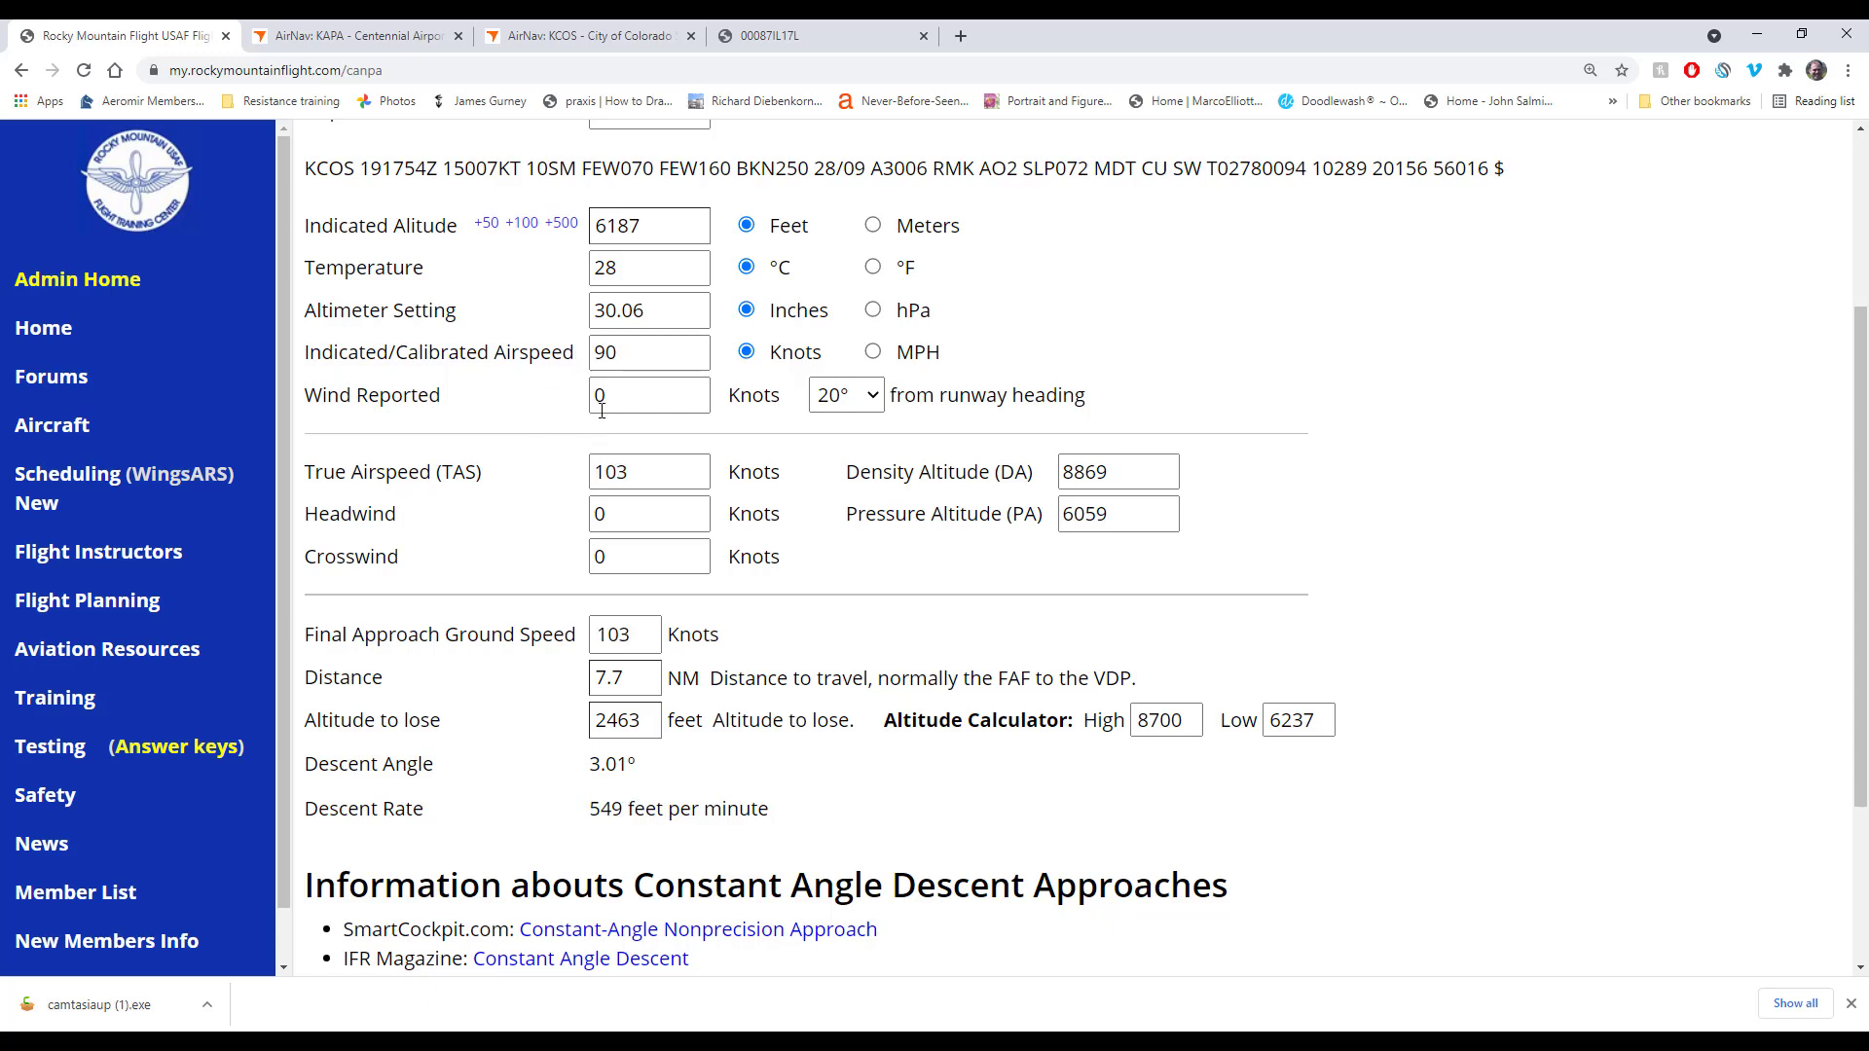
{"action": "left_click_drag", "start_coordinate": [605, 354], "coordinate": [537, 356]}
{"action": "type", "text": "12"}
{"action": "left_click", "coordinate": [476, 512]}
{"action": "left_click_drag", "start_coordinate": [587, 764], "coordinate": [773, 812]}
{"action": "left_click", "coordinate": [591, 807]}
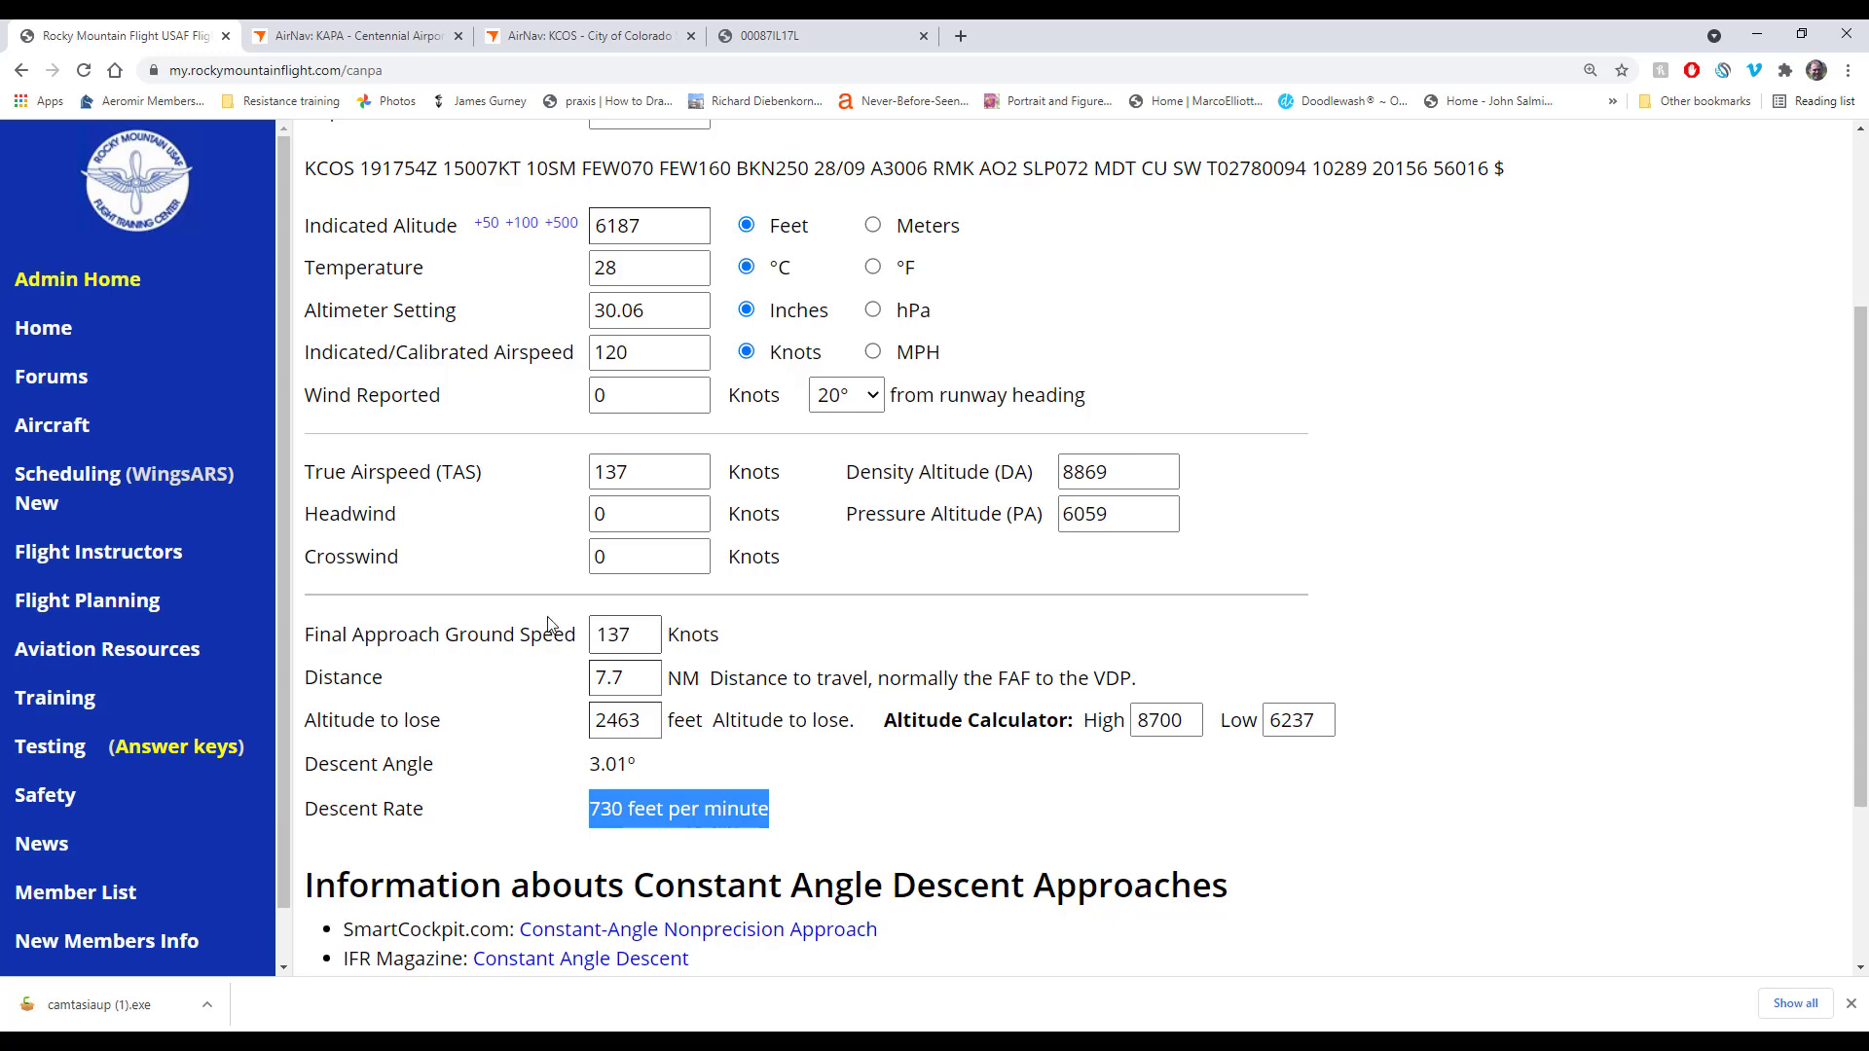
Step: Enter 450 knots ground speed, 120 NM distance and 30000 feet to lose
{"action": "double_click", "coordinate": [633, 627]}
{"action": "key", "text": "BackSpace"}
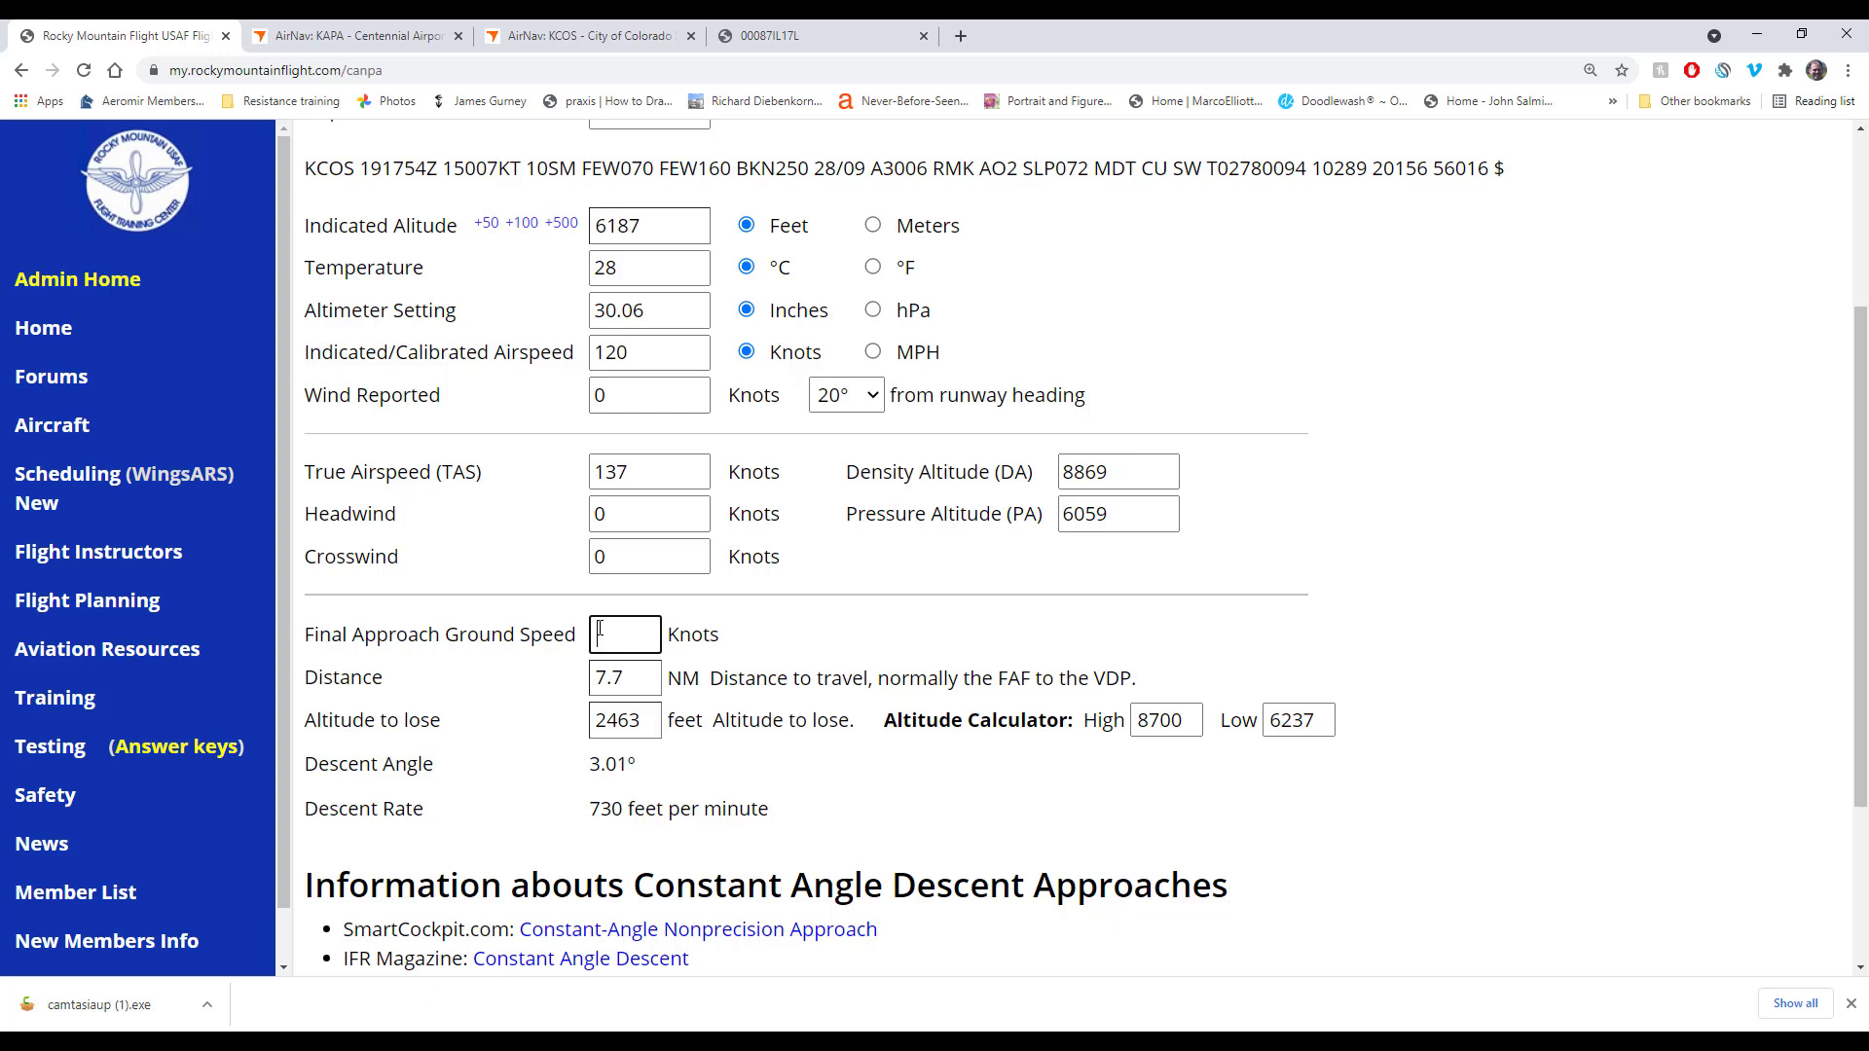
{"action": "type", "text": "450"}
{"action": "double_click", "coordinate": [624, 679]}
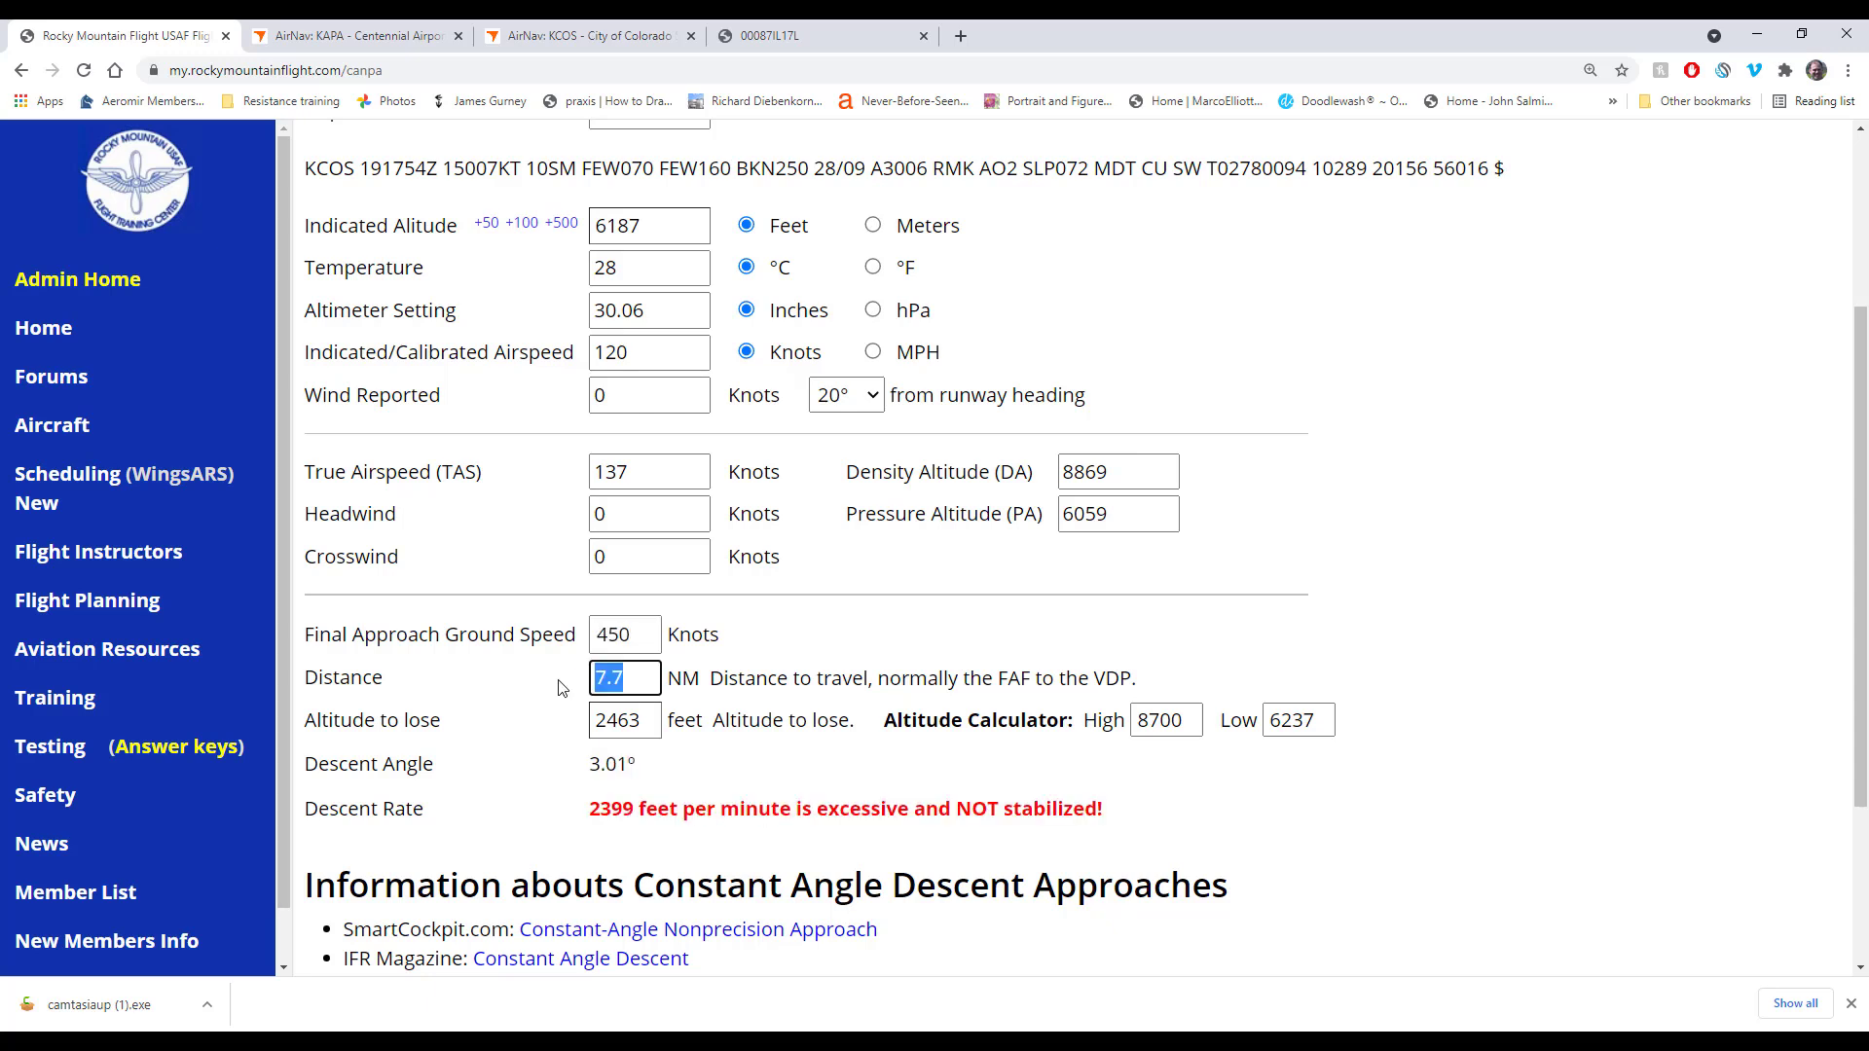
{"action": "type", "text": "1250"}
{"action": "key", "text": "BackSpace"}
{"action": "key", "text": "BackSpace"}
{"action": "type", "text": "0"}
{"action": "double_click", "coordinate": [611, 716]}
{"action": "key", "text": "BackSpace"}
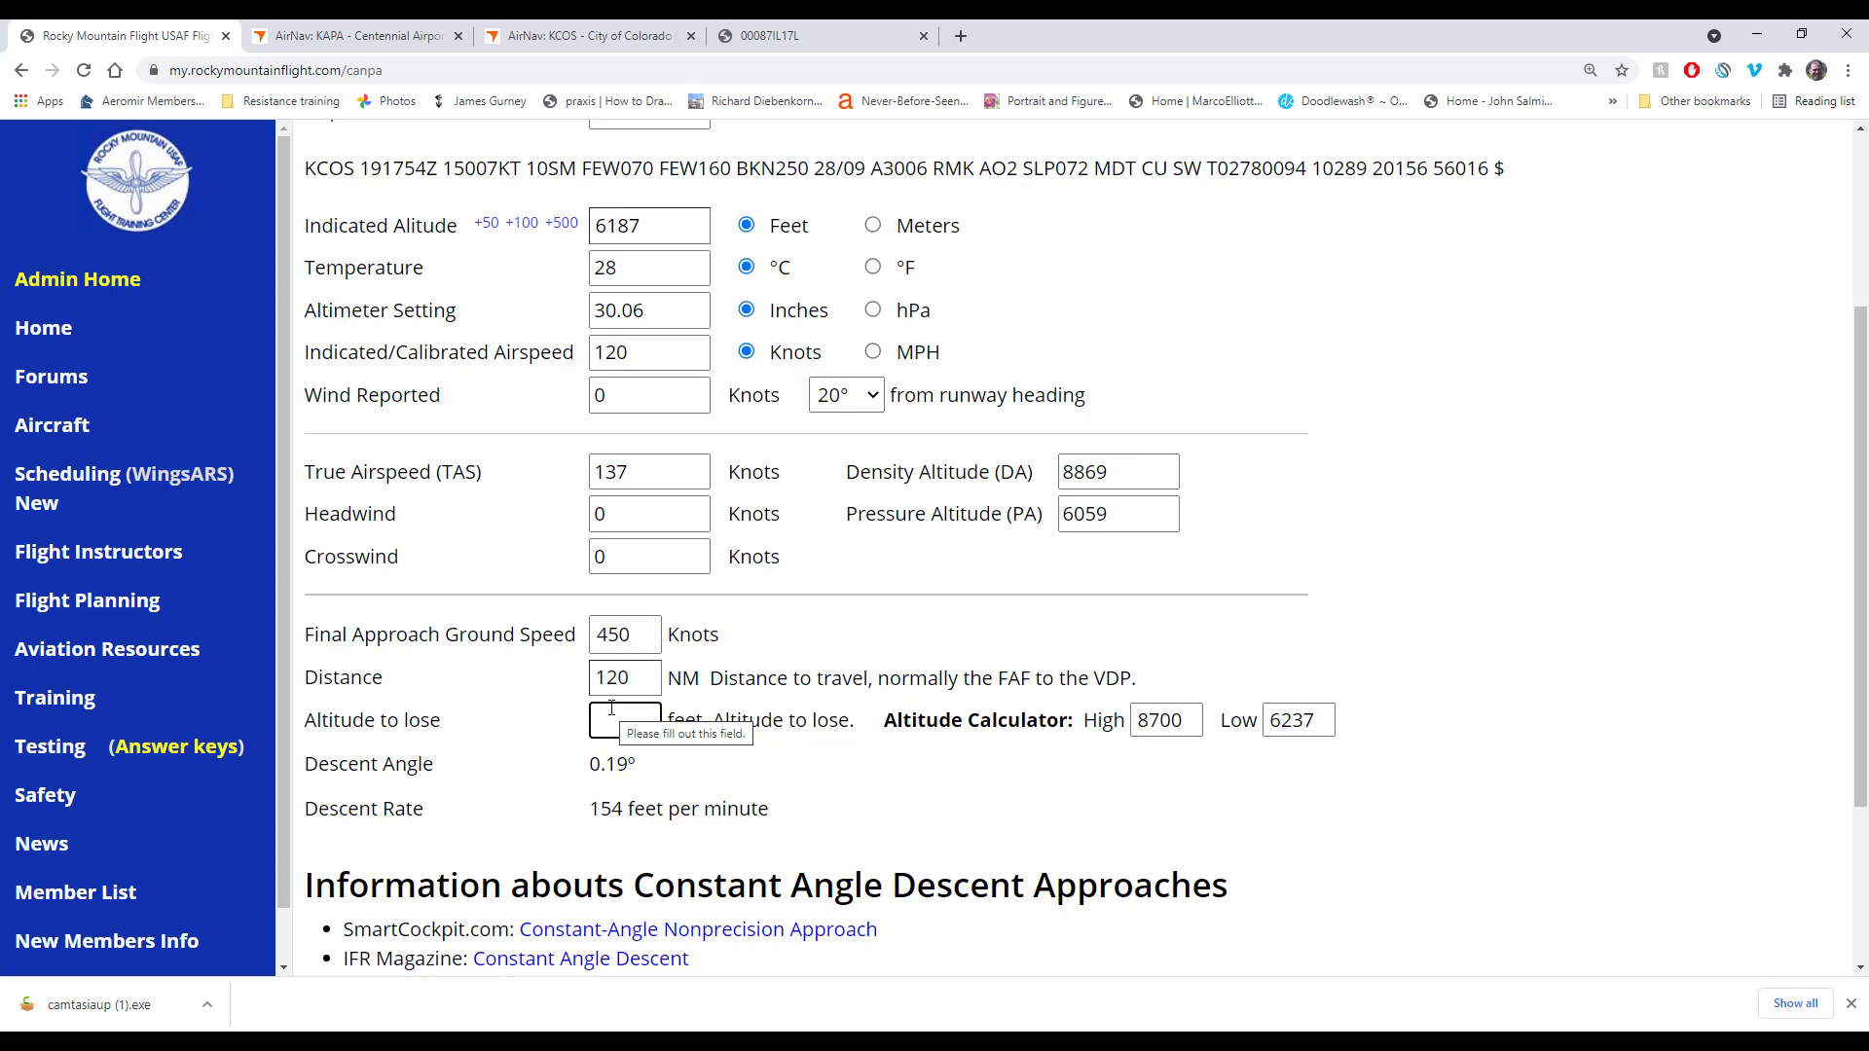
{"action": "type", "text": "30000"}
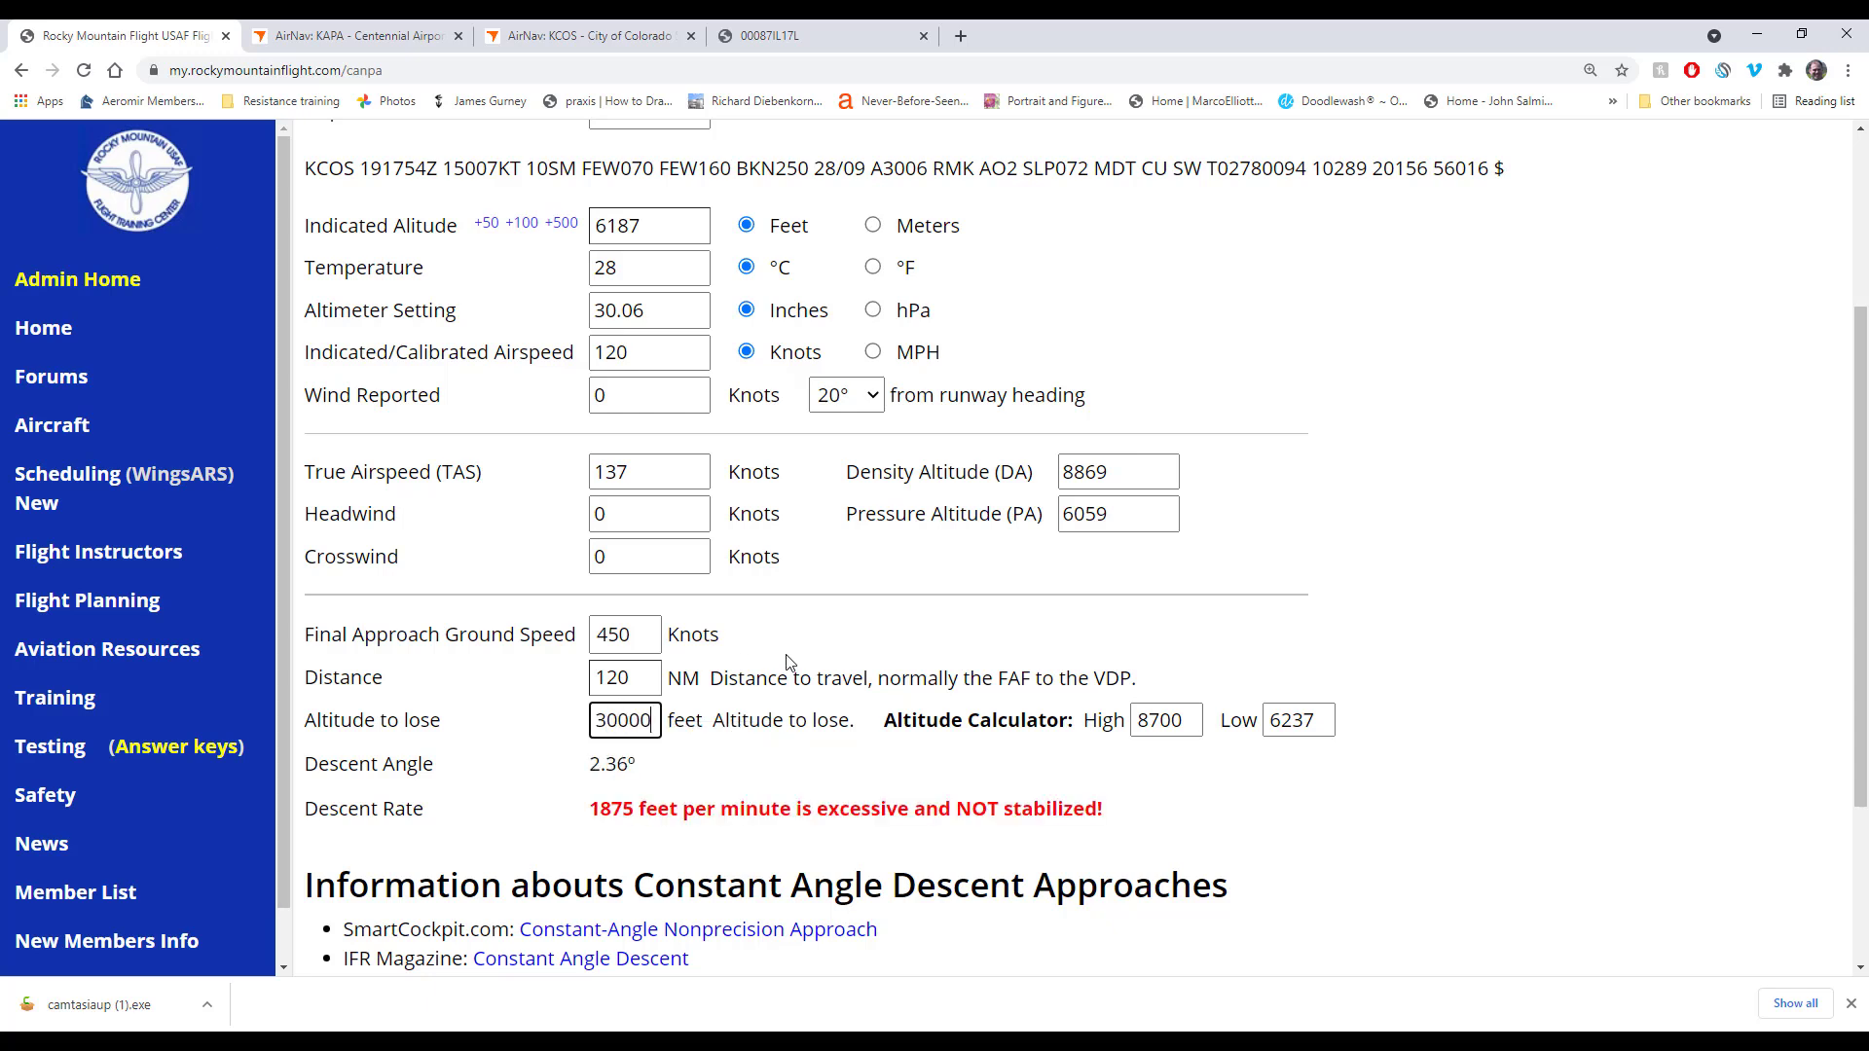
{"action": "left_click", "coordinate": [789, 662]}
Step: Highlight the 2.36° descent angle and the red excessive 1875 fpm rate warning
{"action": "left_click_drag", "start_coordinate": [592, 768], "coordinate": [630, 762]}
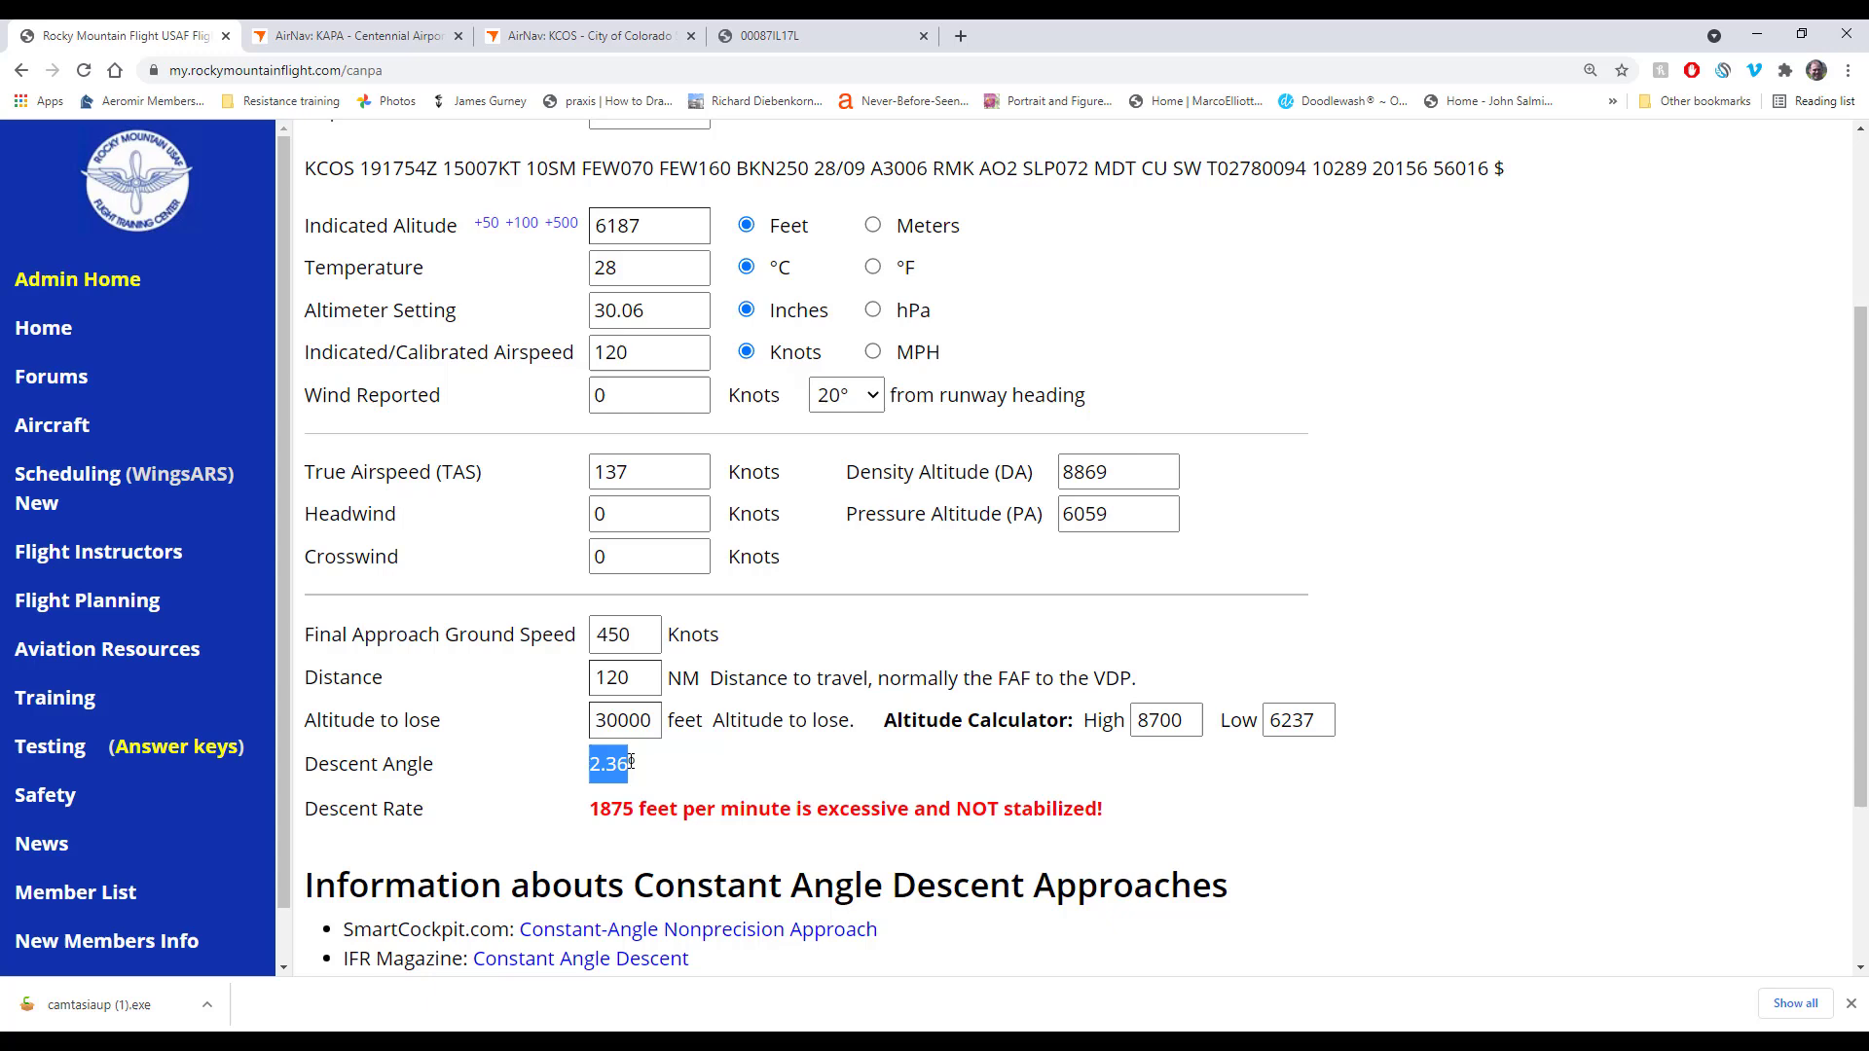
{"action": "left_click_drag", "start_coordinate": [593, 813], "coordinate": [634, 814]}
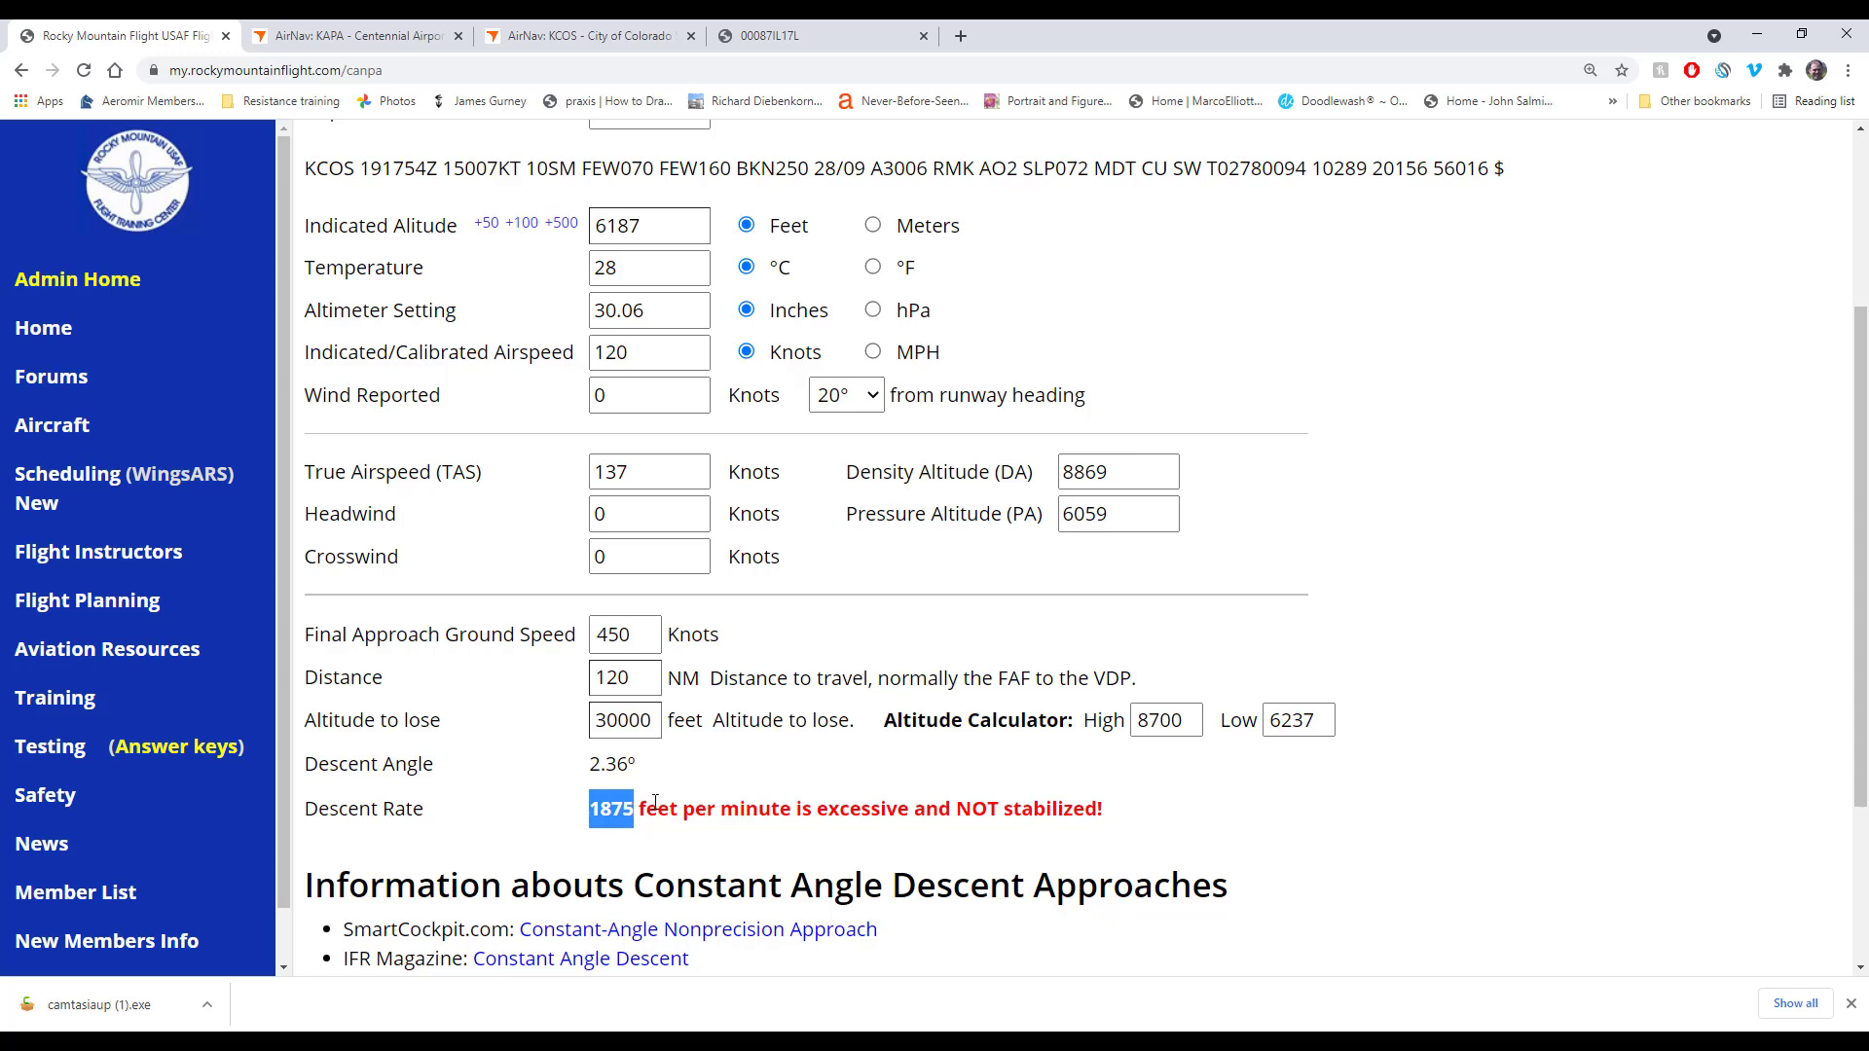
{"action": "left_click_drag", "start_coordinate": [635, 808], "coordinate": [1126, 811]}
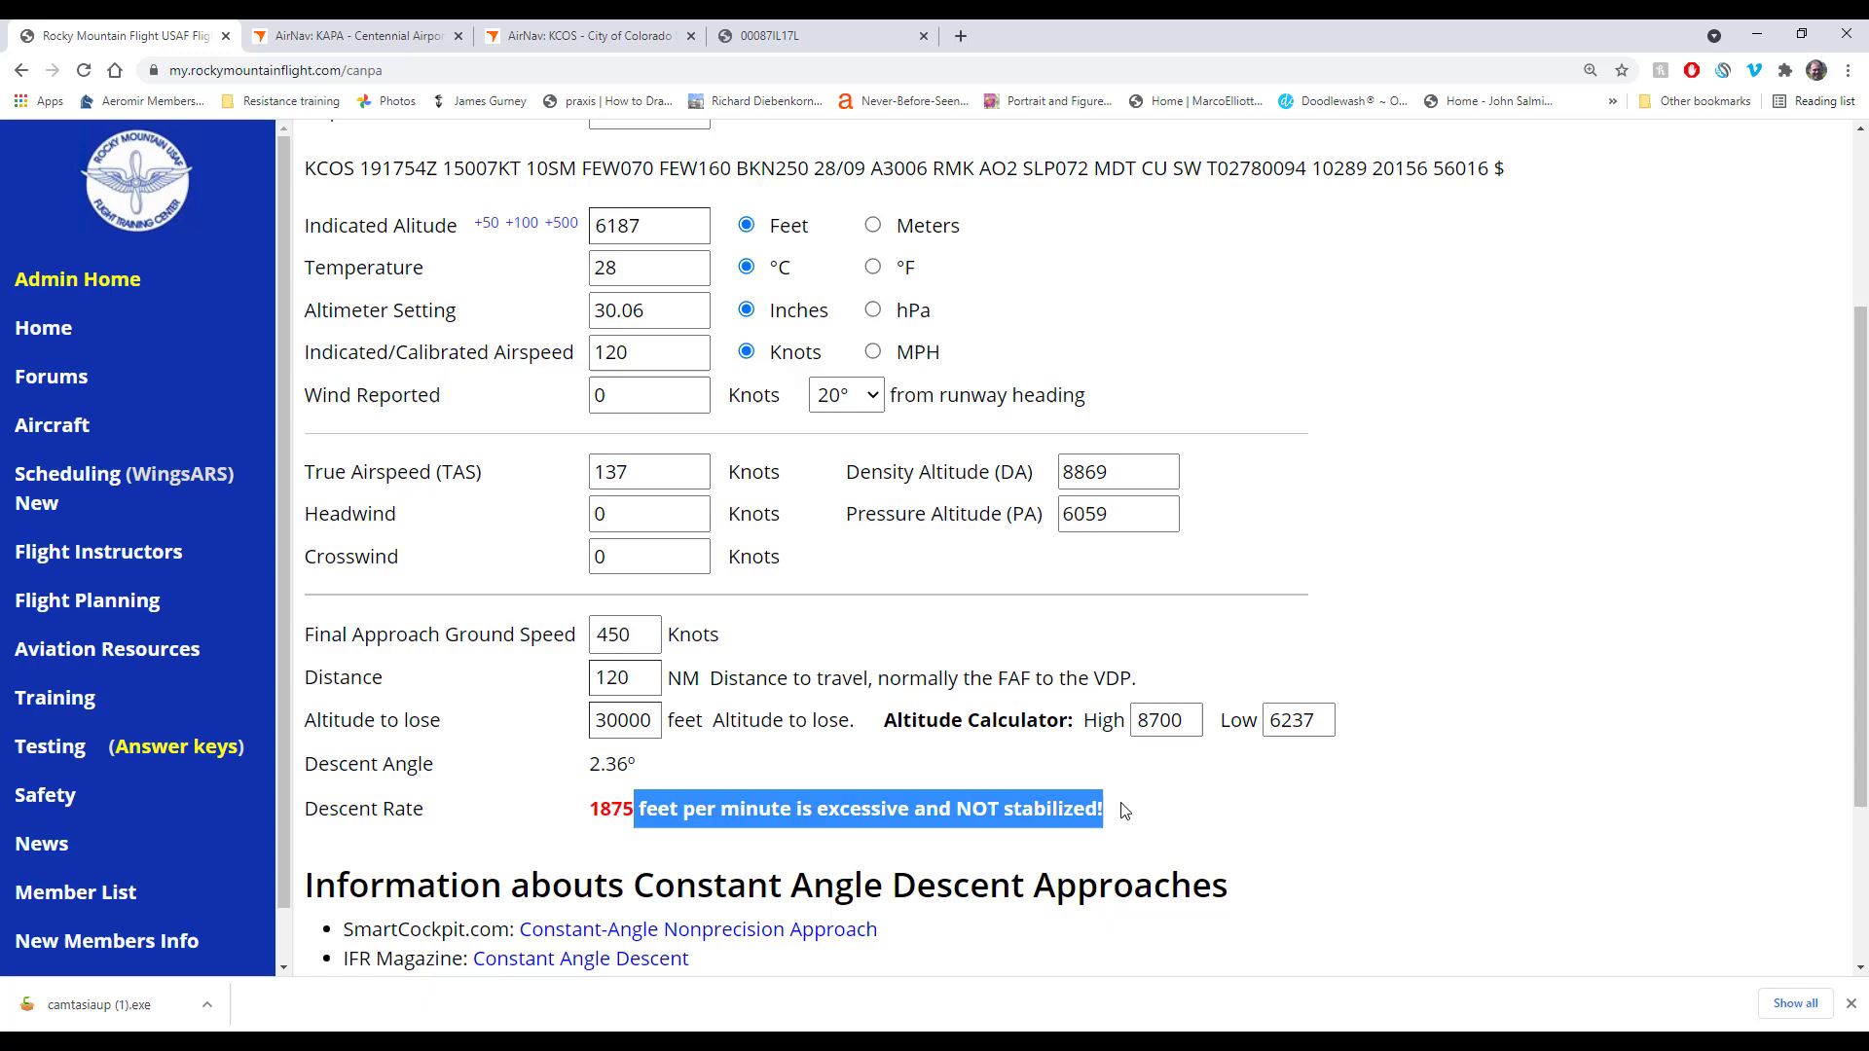
{"action": "left_click", "coordinate": [1125, 811]}
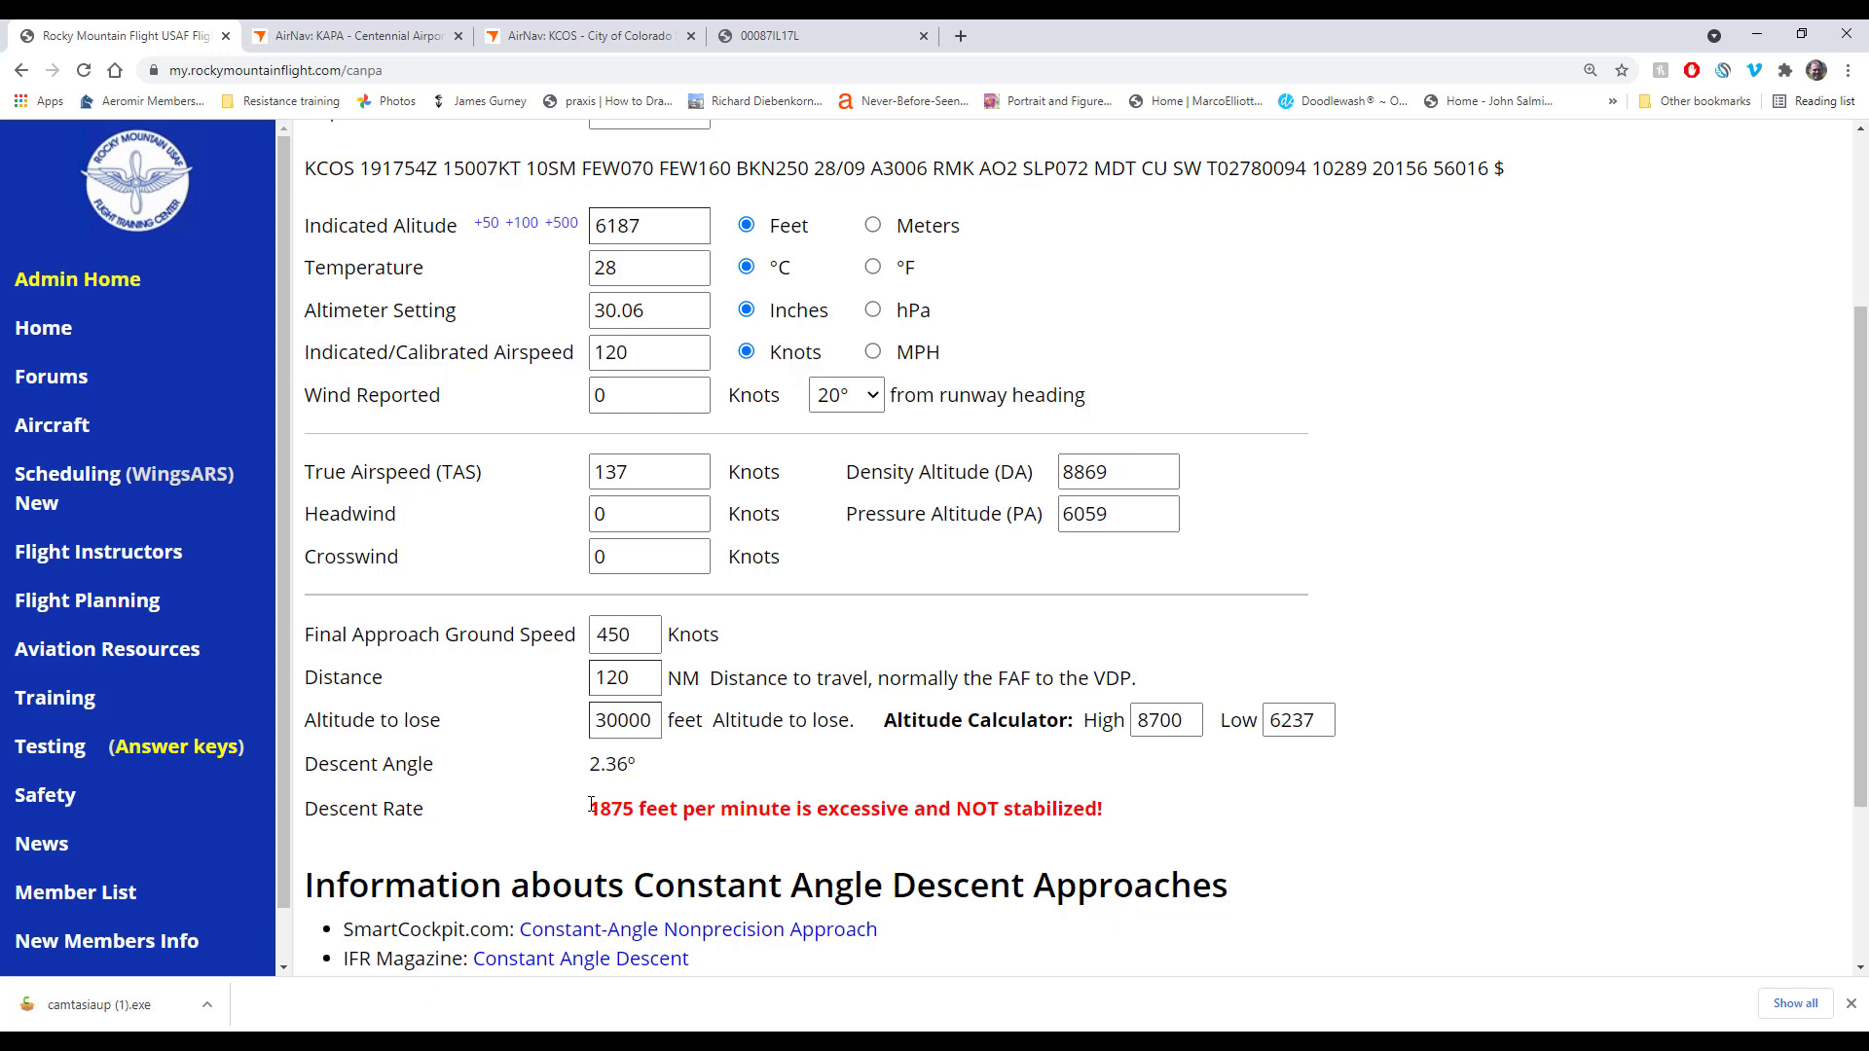
{"action": "left_click_drag", "start_coordinate": [590, 806], "coordinate": [1117, 823]}
{"action": "left_click", "coordinate": [800, 808]}
Step: Change the distance to 110, then 100 NM, and highlight the resulting 2250 fpm rate
{"action": "left_click_drag", "start_coordinate": [588, 764], "coordinate": [645, 765]}
{"action": "left_click", "coordinate": [619, 680]}
{"action": "double_click", "coordinate": [619, 681]}
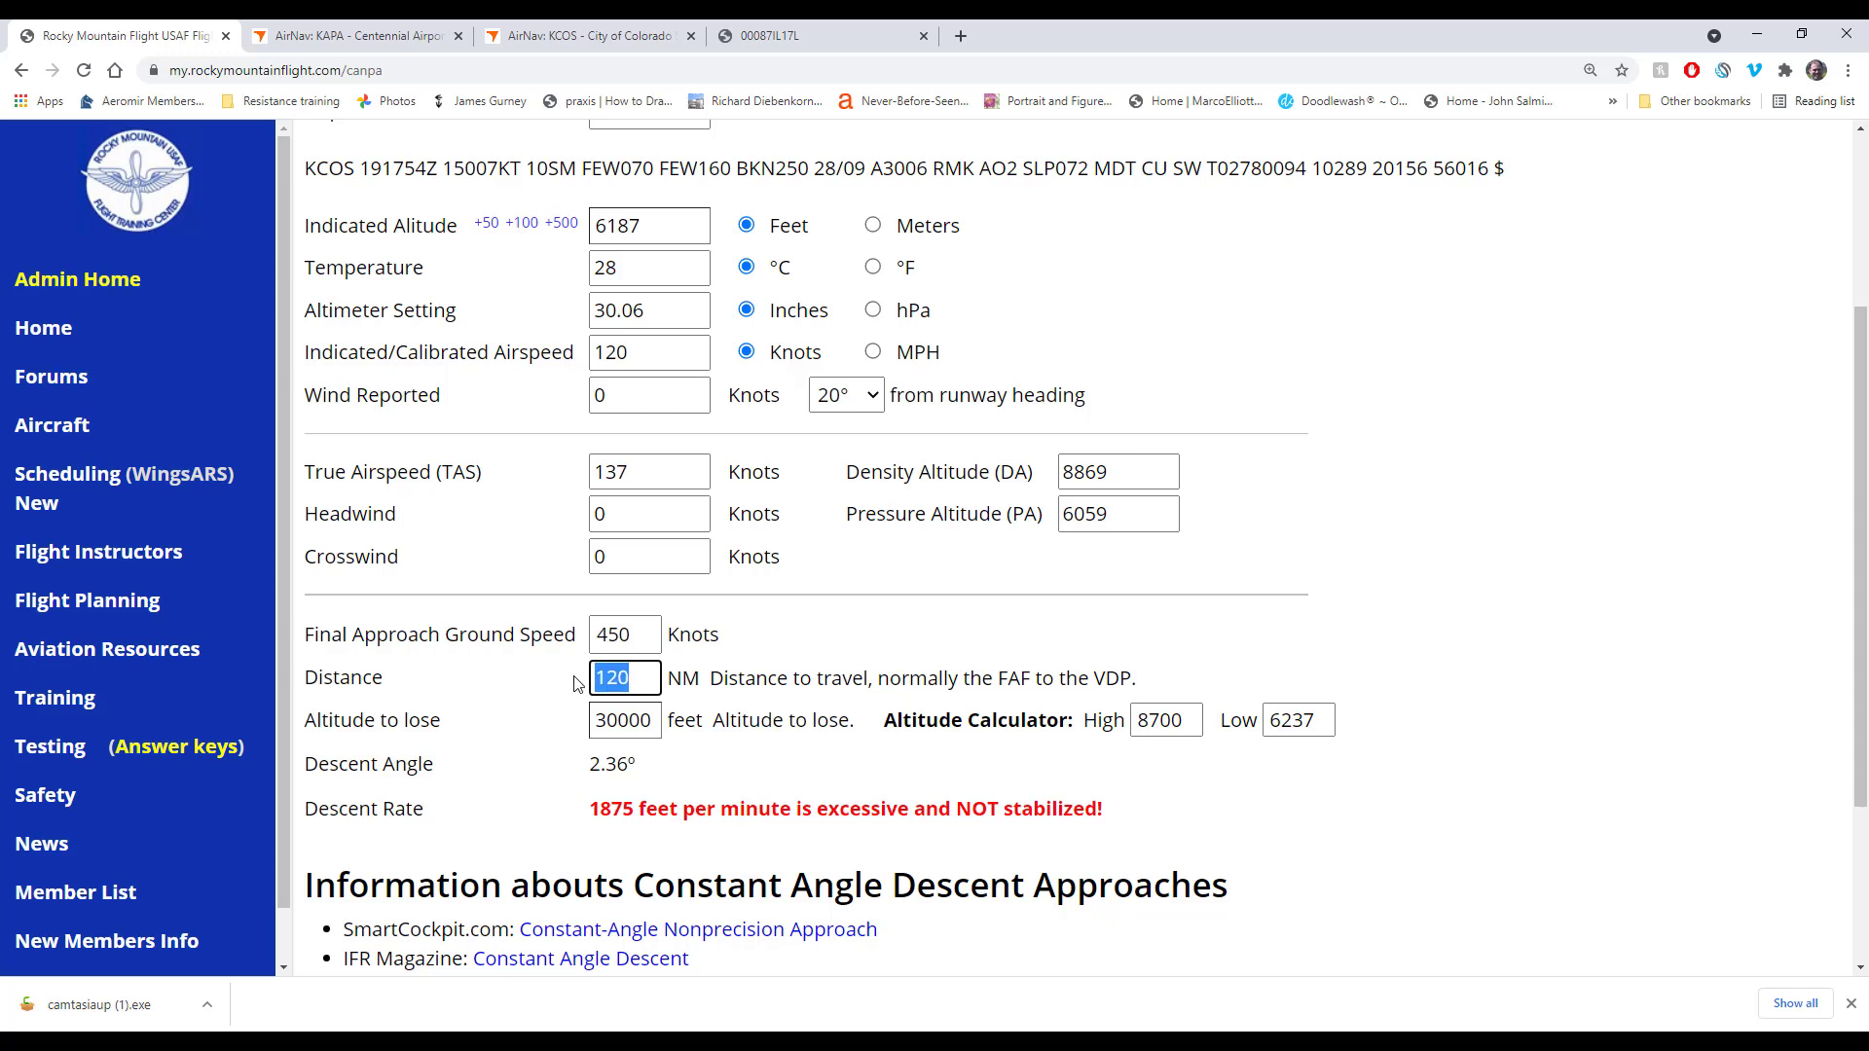
{"action": "type", "text": "110"}
{"action": "left_click", "coordinate": [612, 776]}
{"action": "double_click", "coordinate": [615, 679]}
{"action": "type", "text": "100"}
{"action": "left_click", "coordinate": [564, 680]}
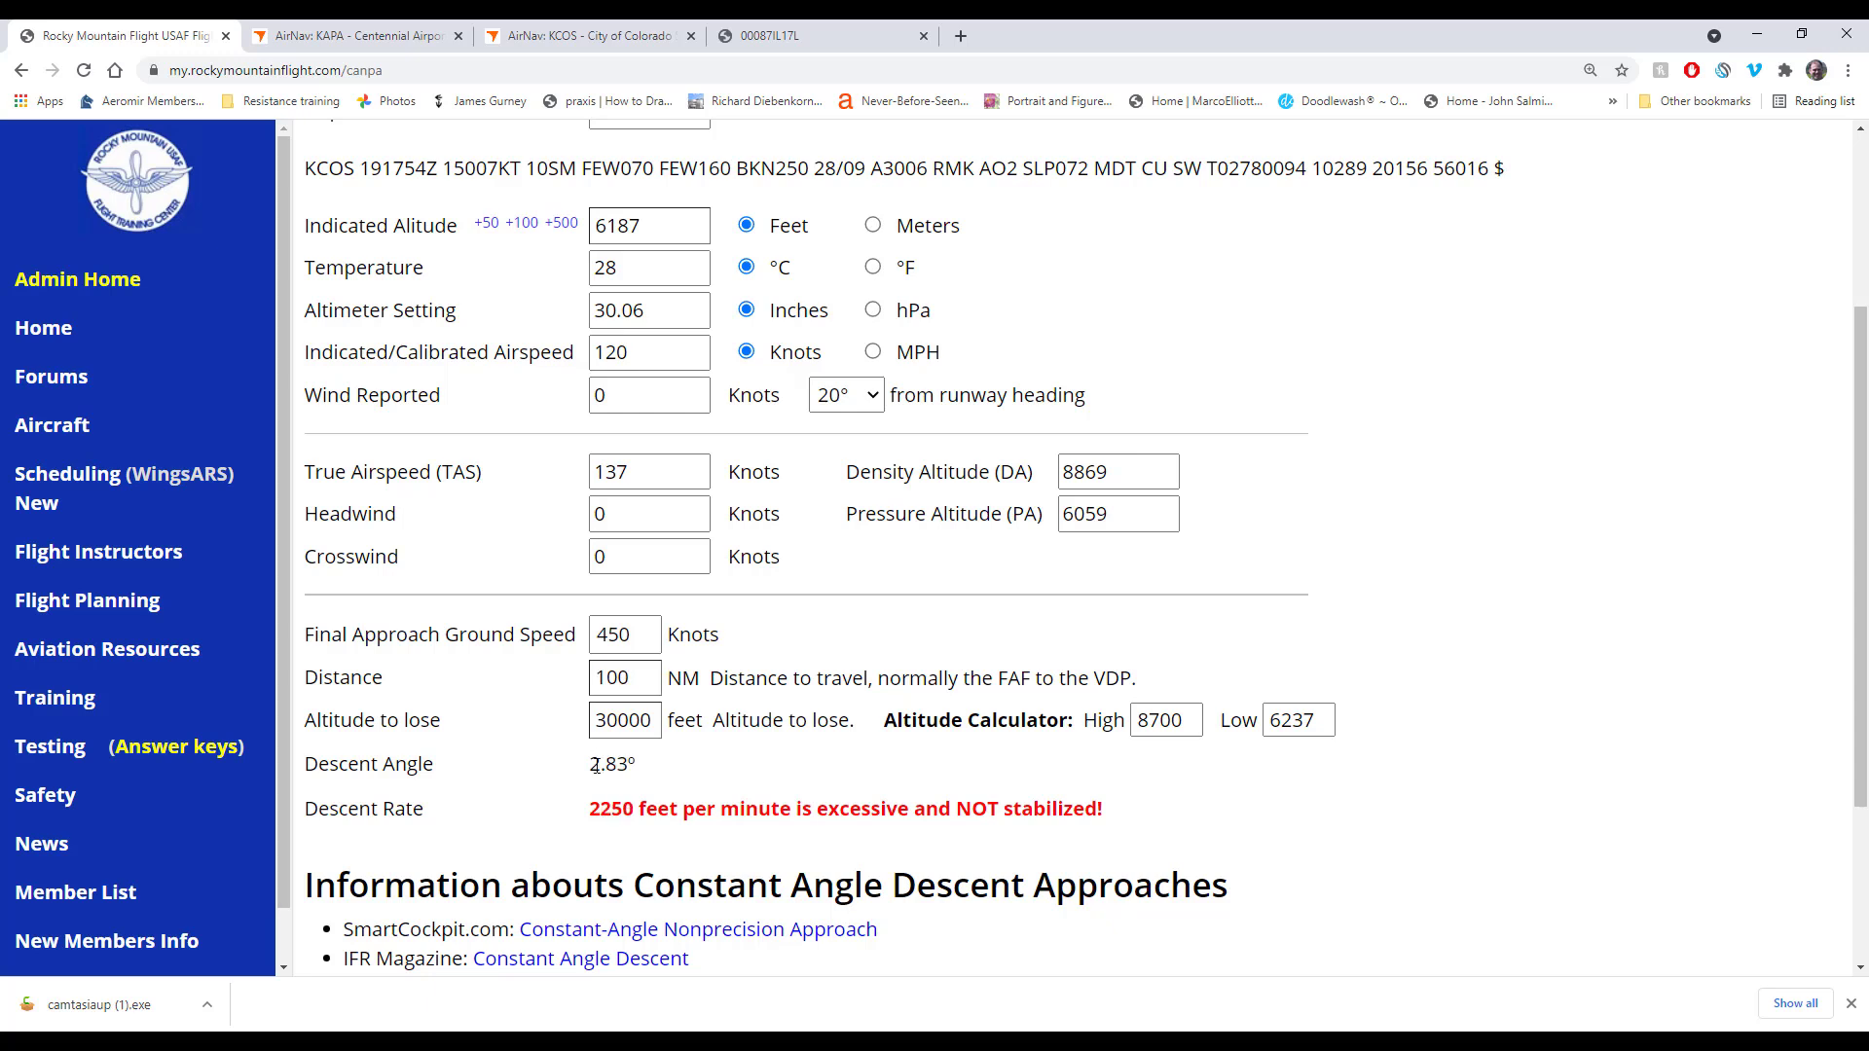
{"action": "left_click_drag", "start_coordinate": [589, 808], "coordinate": [633, 806]}
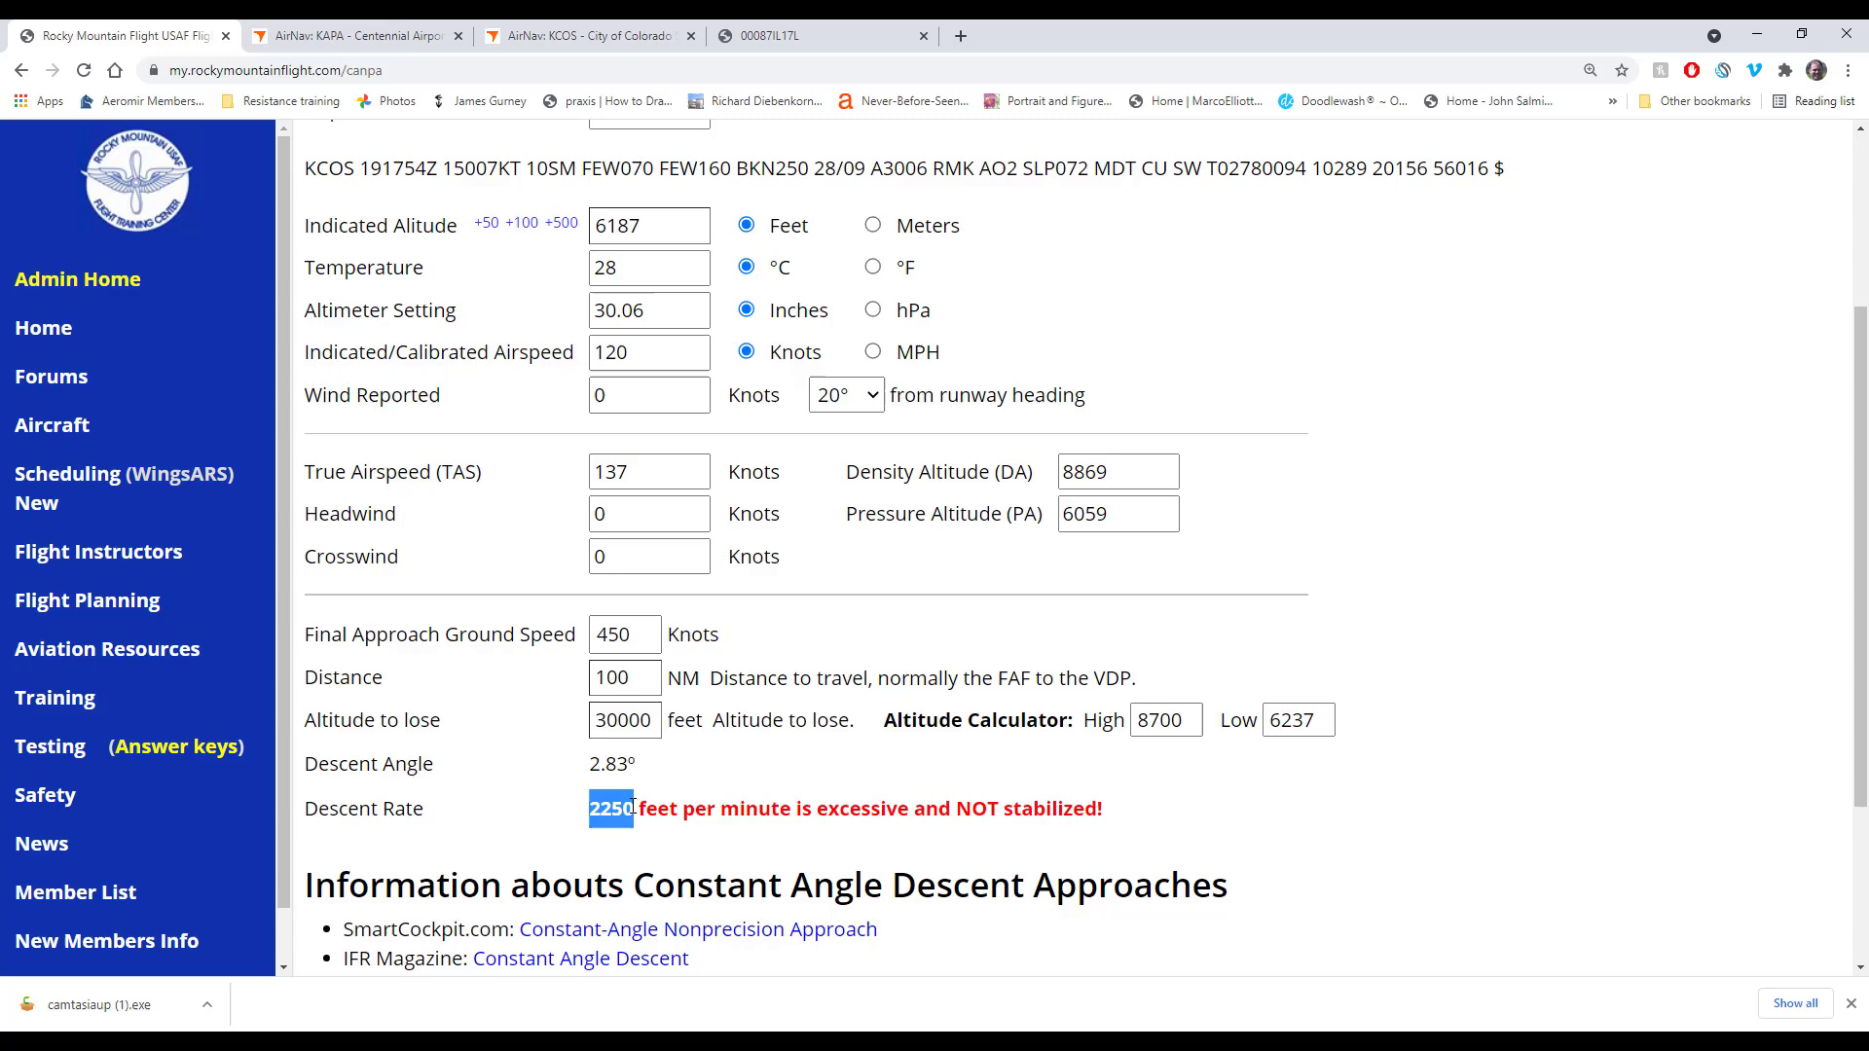
Step: Replace airport KCOS with KLXV, loading its METAR and 9934-foot indicated altitude
{"action": "scroll", "coordinate": [633, 808], "scroll_direction": "up", "scroll_amount": 3}
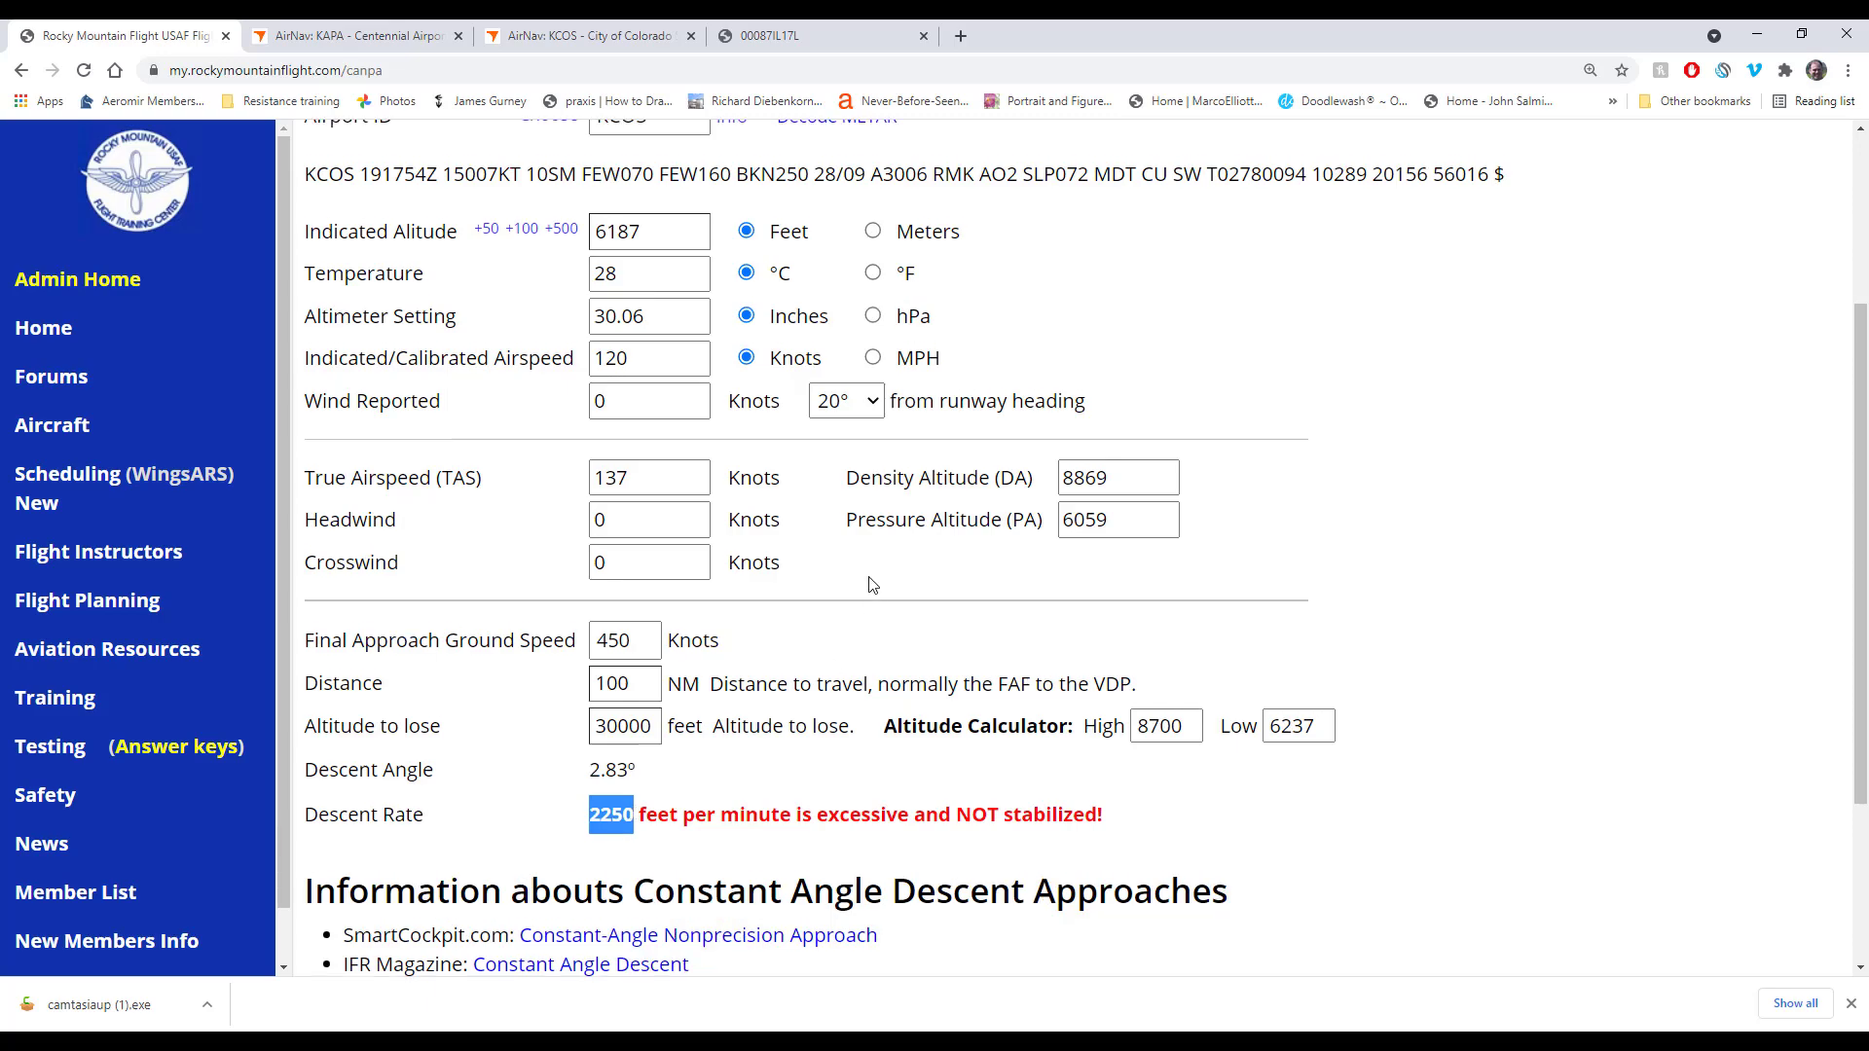
{"action": "left_click", "coordinate": [547, 401]}
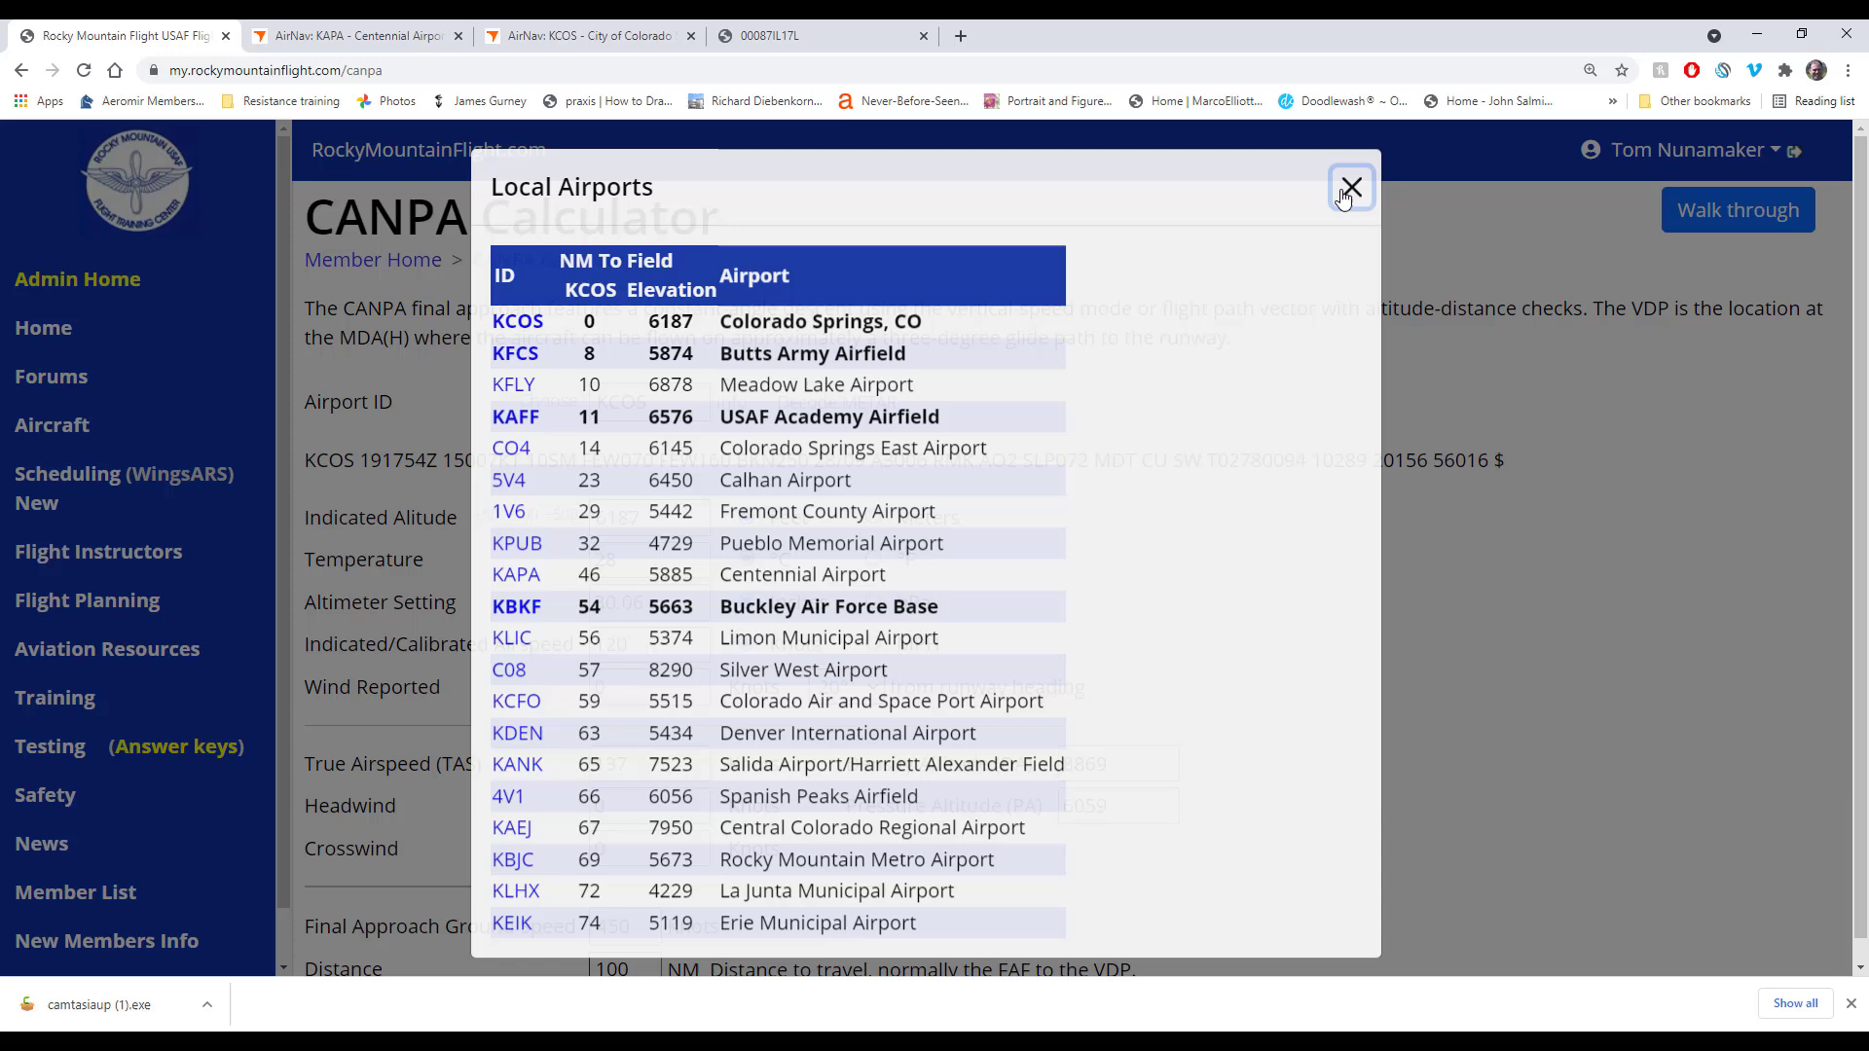
{"action": "left_click", "coordinate": [1344, 196]}
{"action": "double_click", "coordinate": [671, 392]}
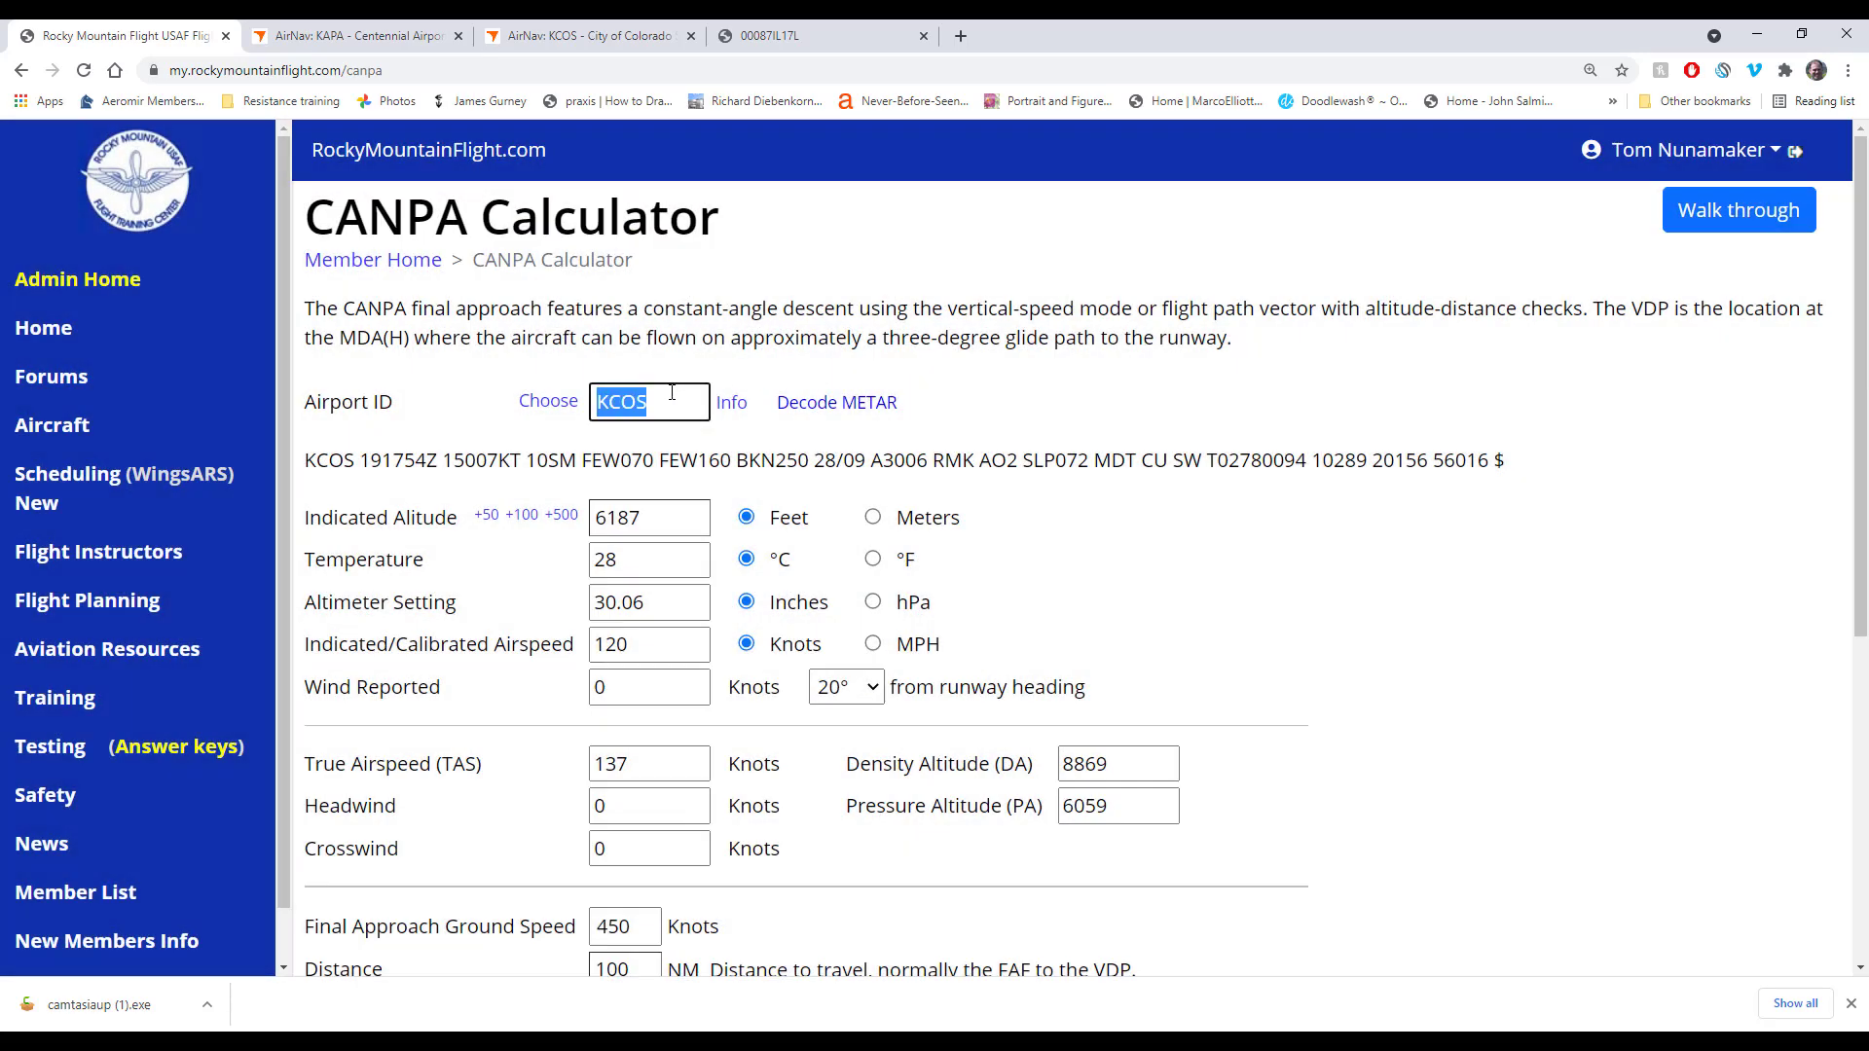
{"action": "type", "text": "KLX"}
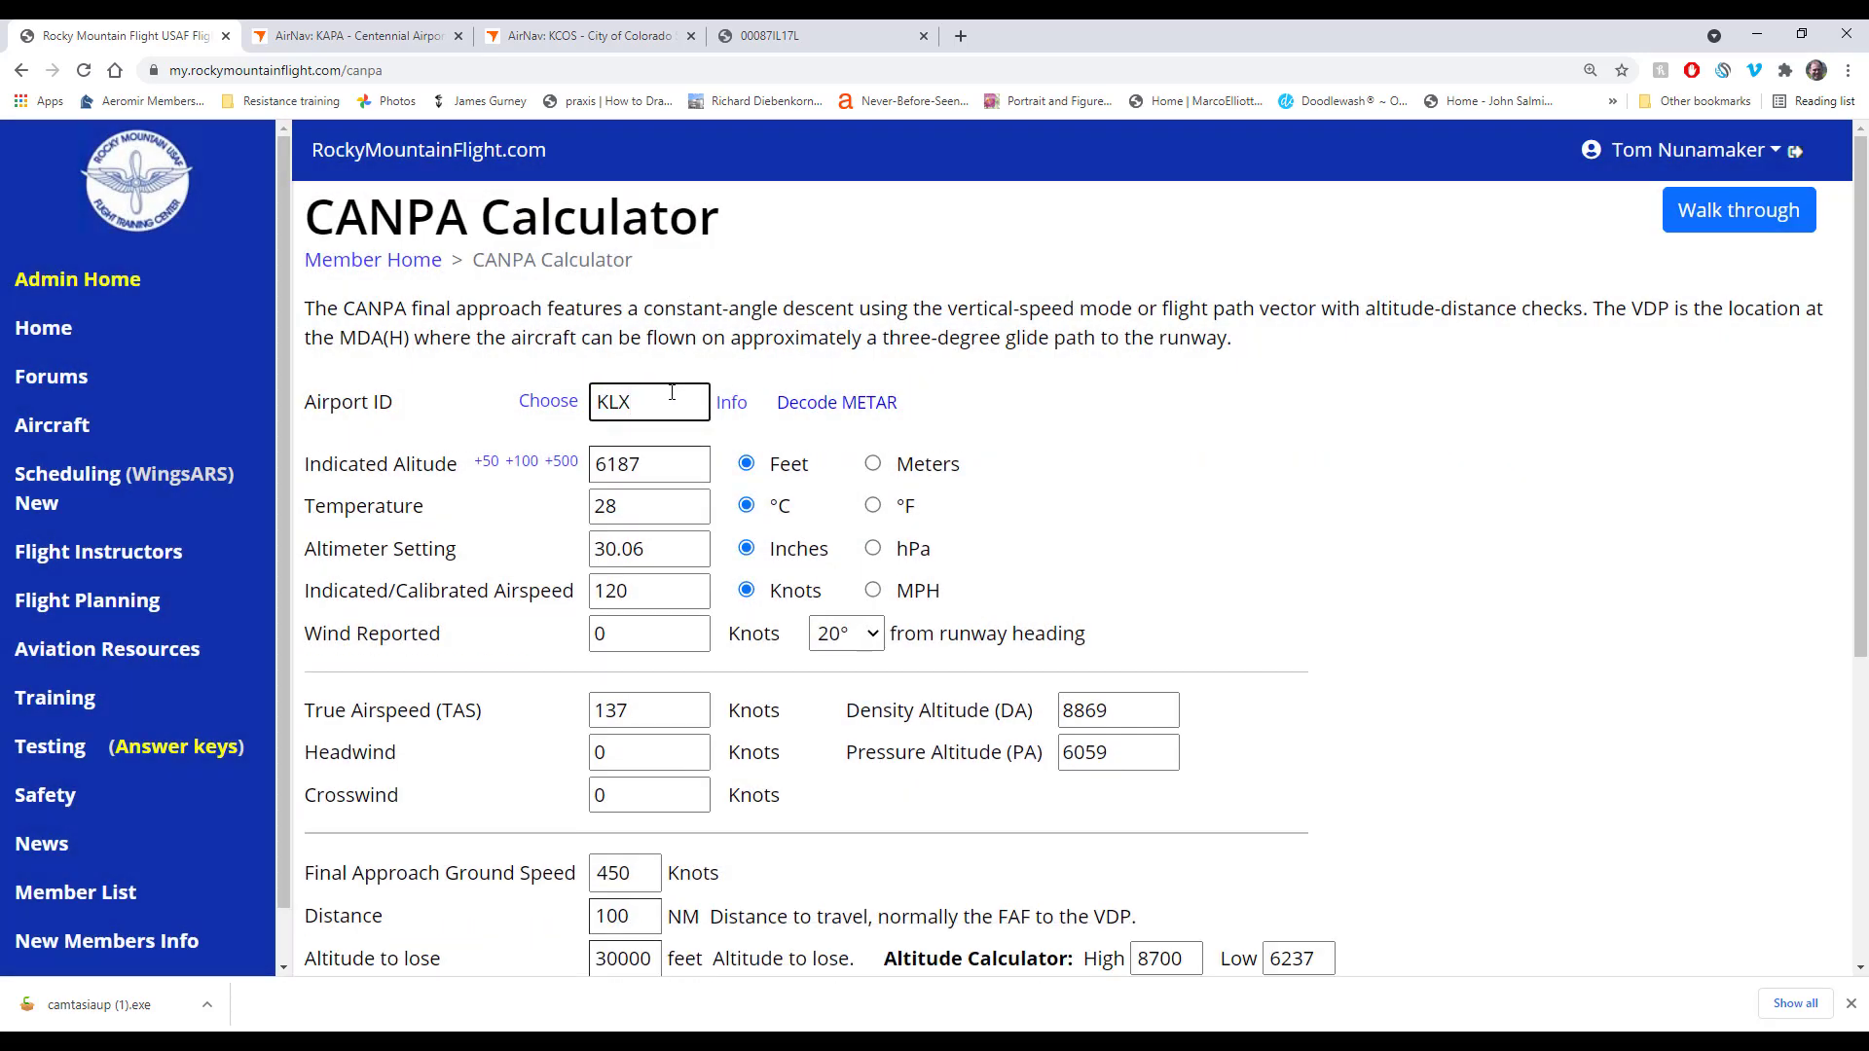
{"action": "type", "text": "V"}
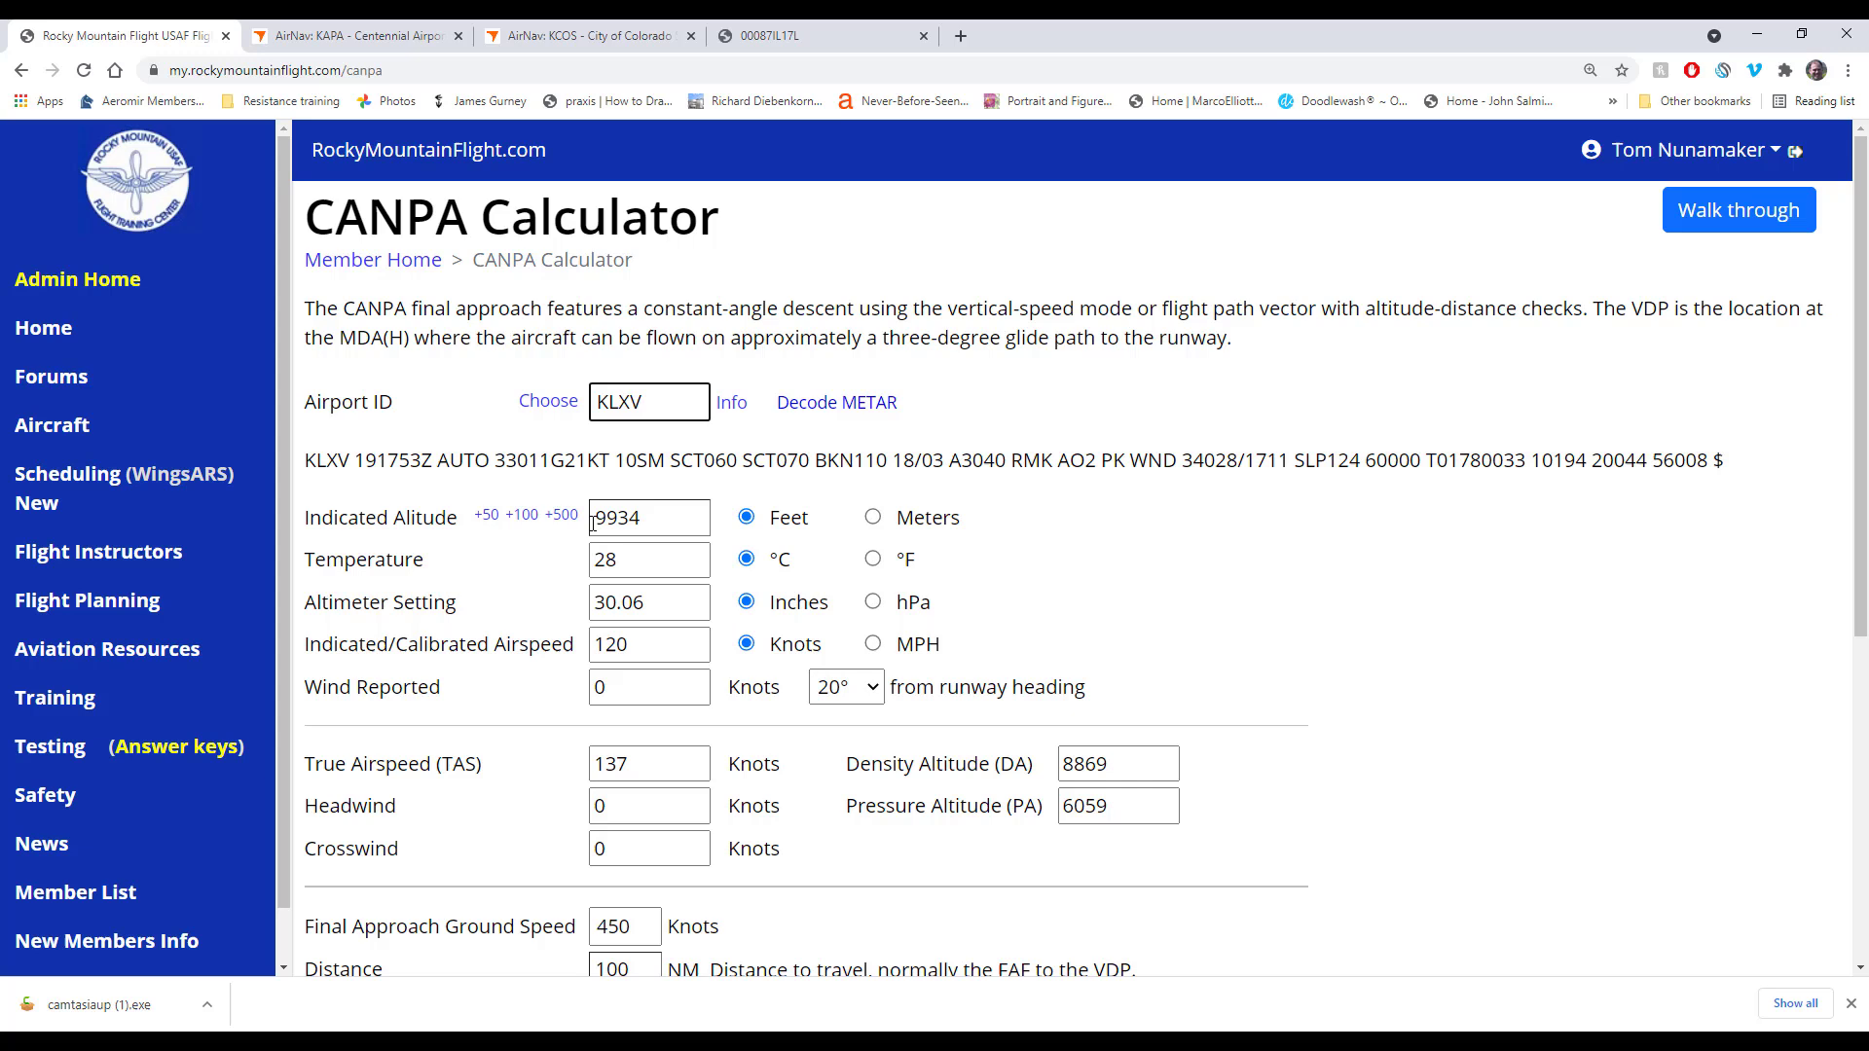
{"action": "scroll", "coordinate": [631, 486], "scroll_direction": "down", "scroll_amount": 1}
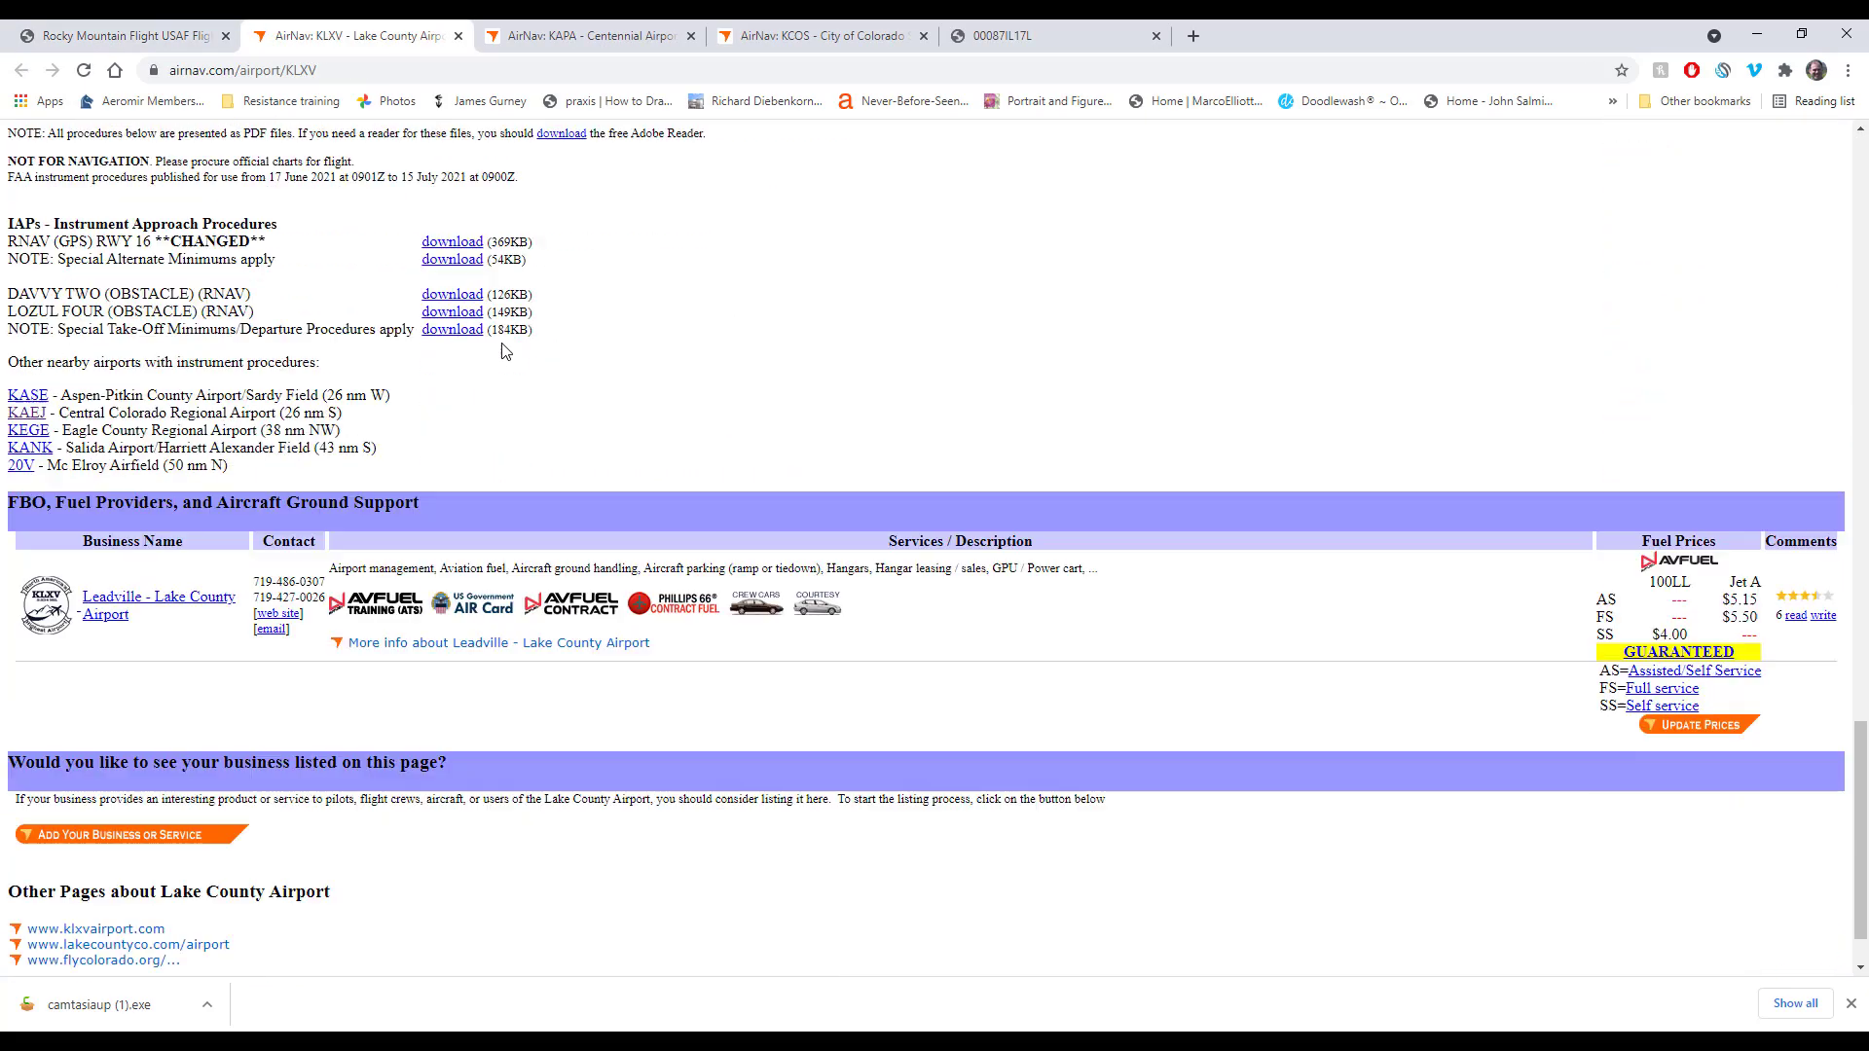
{"action": "scroll", "coordinate": [322, 288], "scroll_direction": "up", "scroll_amount": 1}
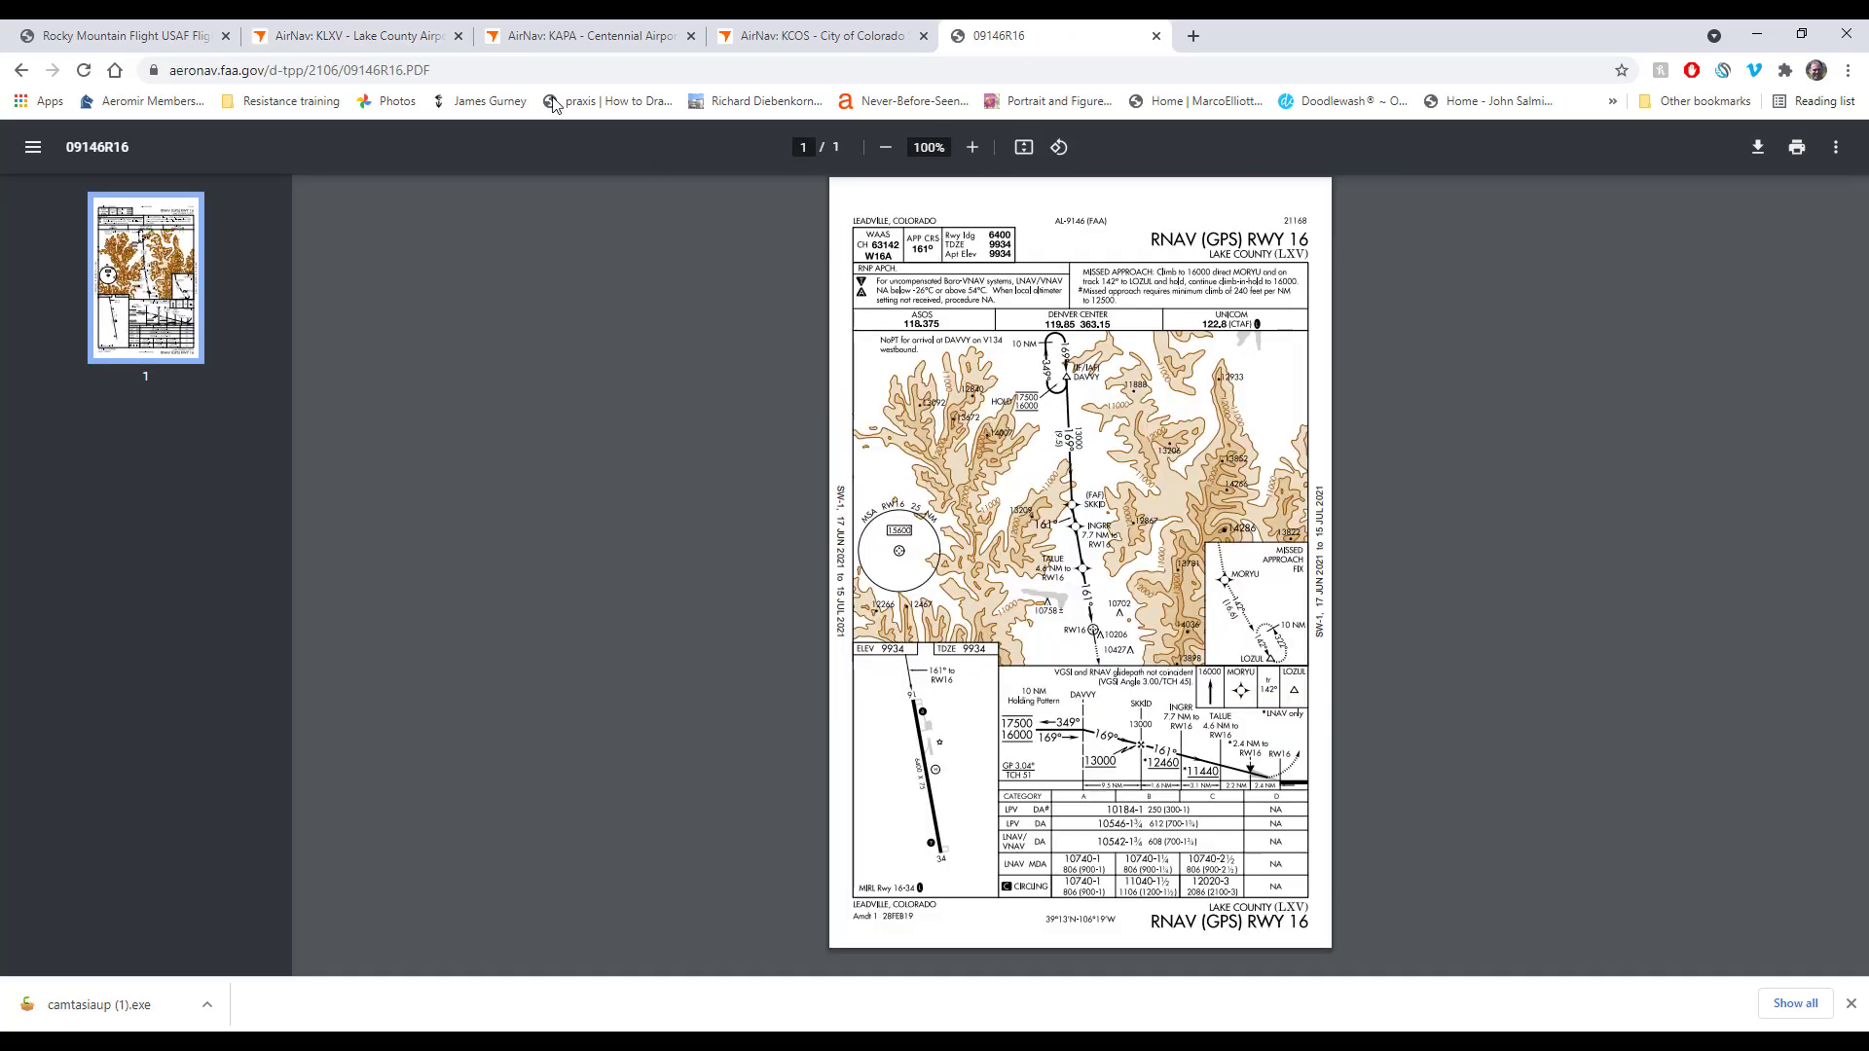
{"action": "left_click", "coordinate": [154, 37]}
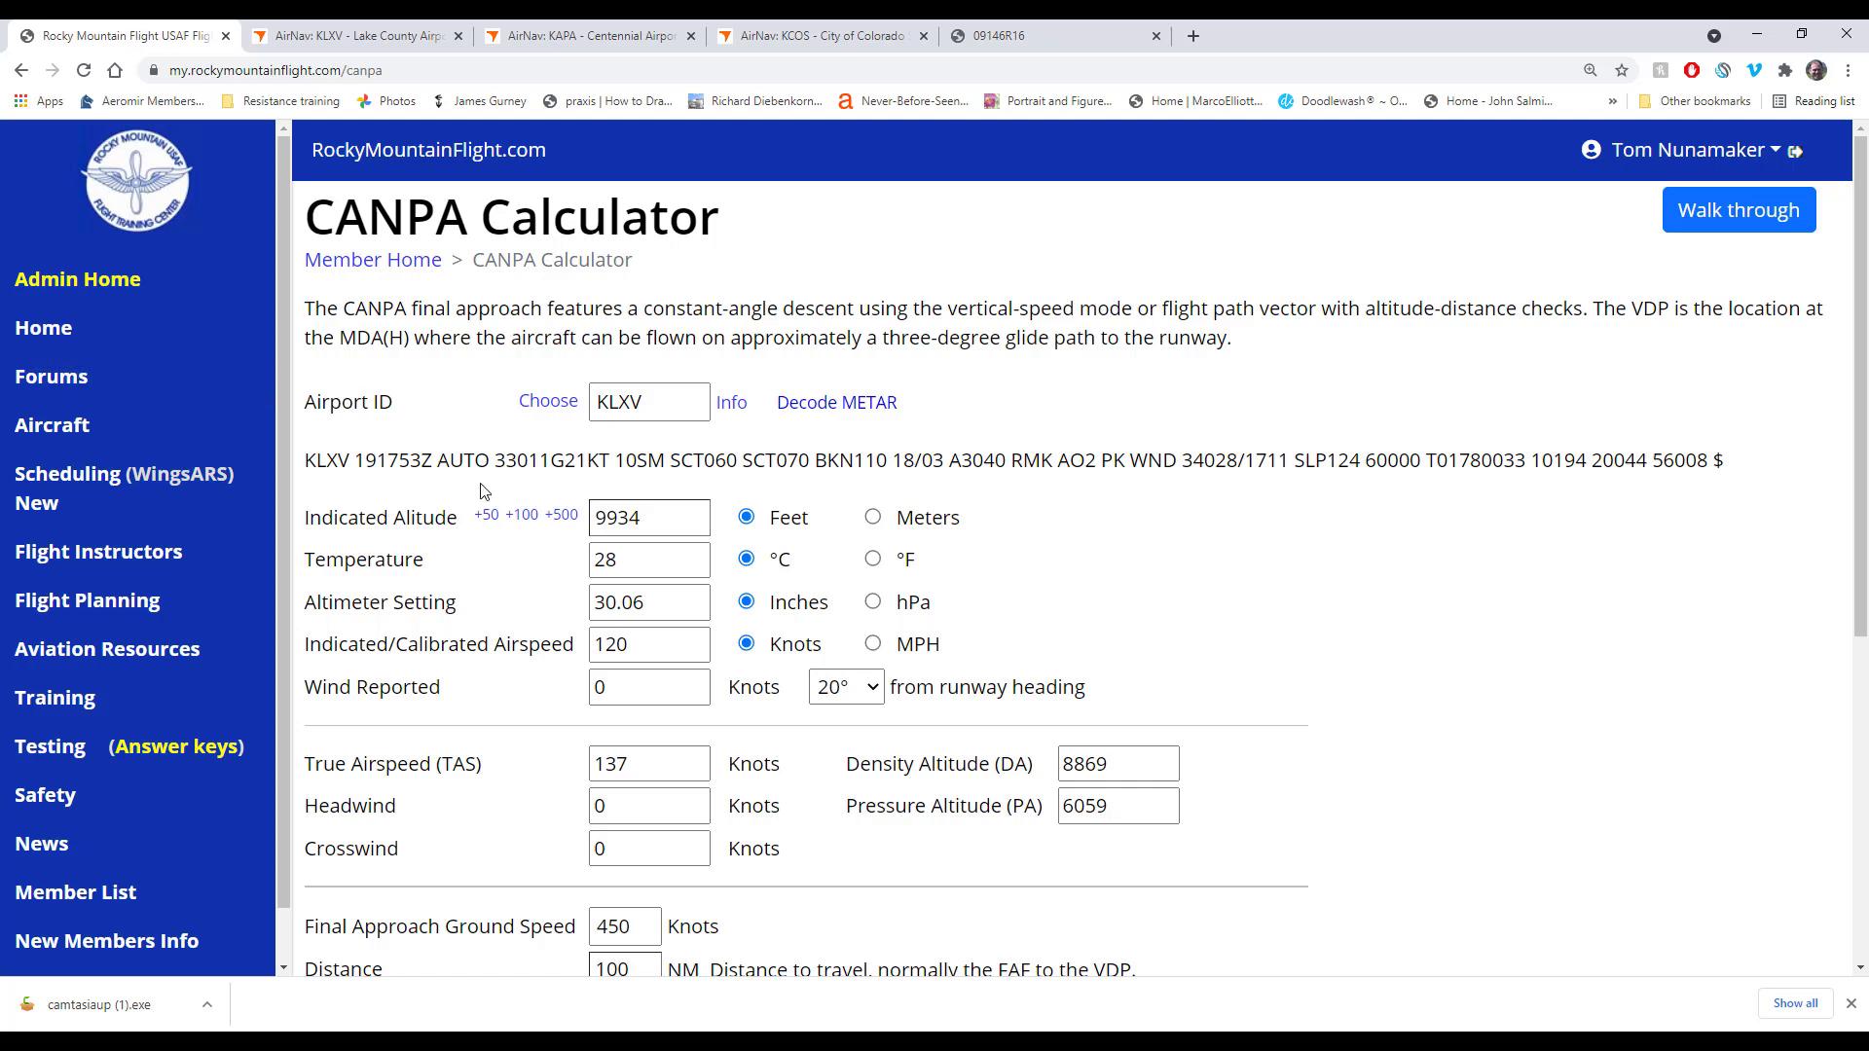
Step: Set the reported wind to 16 knots and the airspeed to 90 knots
{"action": "left_click_drag", "start_coordinate": [499, 459], "coordinate": [528, 460]}
{"action": "left_click", "coordinate": [595, 683]}
{"action": "type", "text": "16"}
{"action": "left_click", "coordinate": [591, 651]}
{"action": "double_click", "coordinate": [591, 650]}
{"action": "type", "text": "65"}
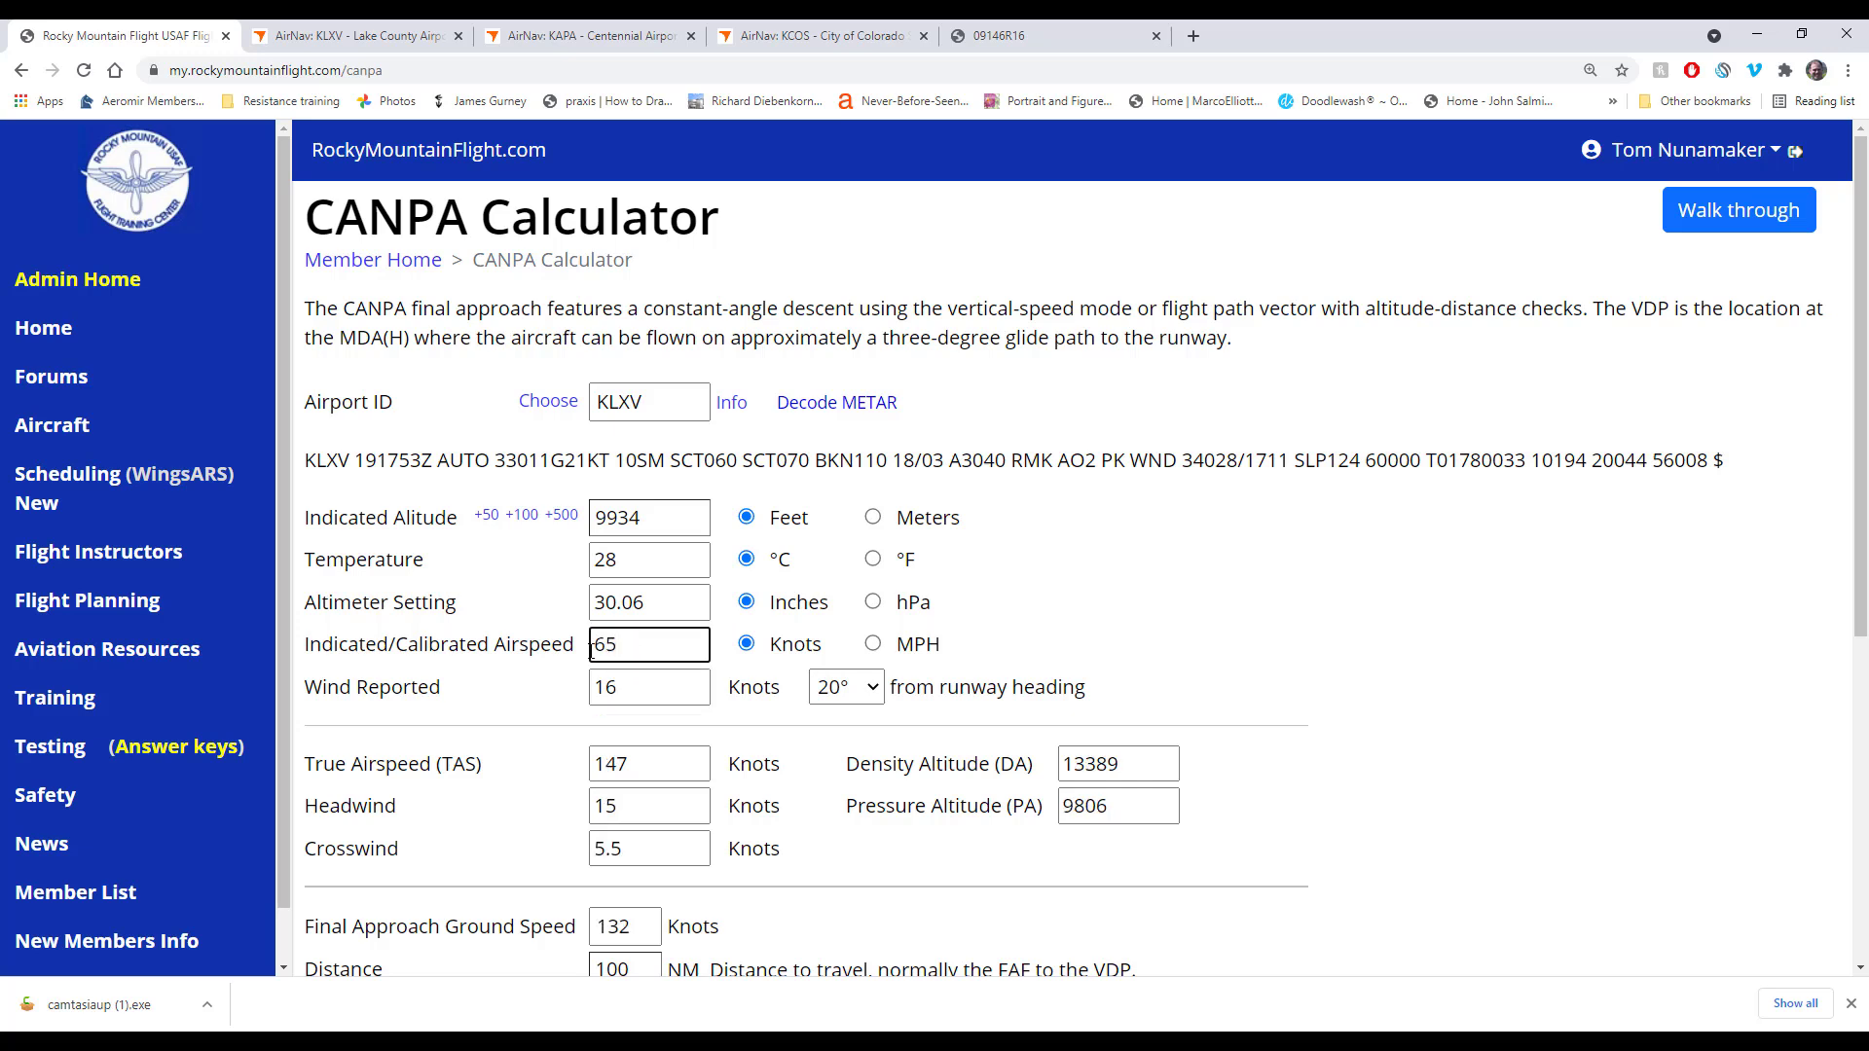
{"action": "key", "text": "BackSpace"}
{"action": "key", "text": "BackSpace"}
{"action": "type", "text": "90"}
{"action": "left_click", "coordinate": [660, 558]}
Step: Set temperature to 18 °C and altimeter to 30.4, then view the KLXV RNAV RWY 16 chart
{"action": "double_click", "coordinate": [660, 557]}
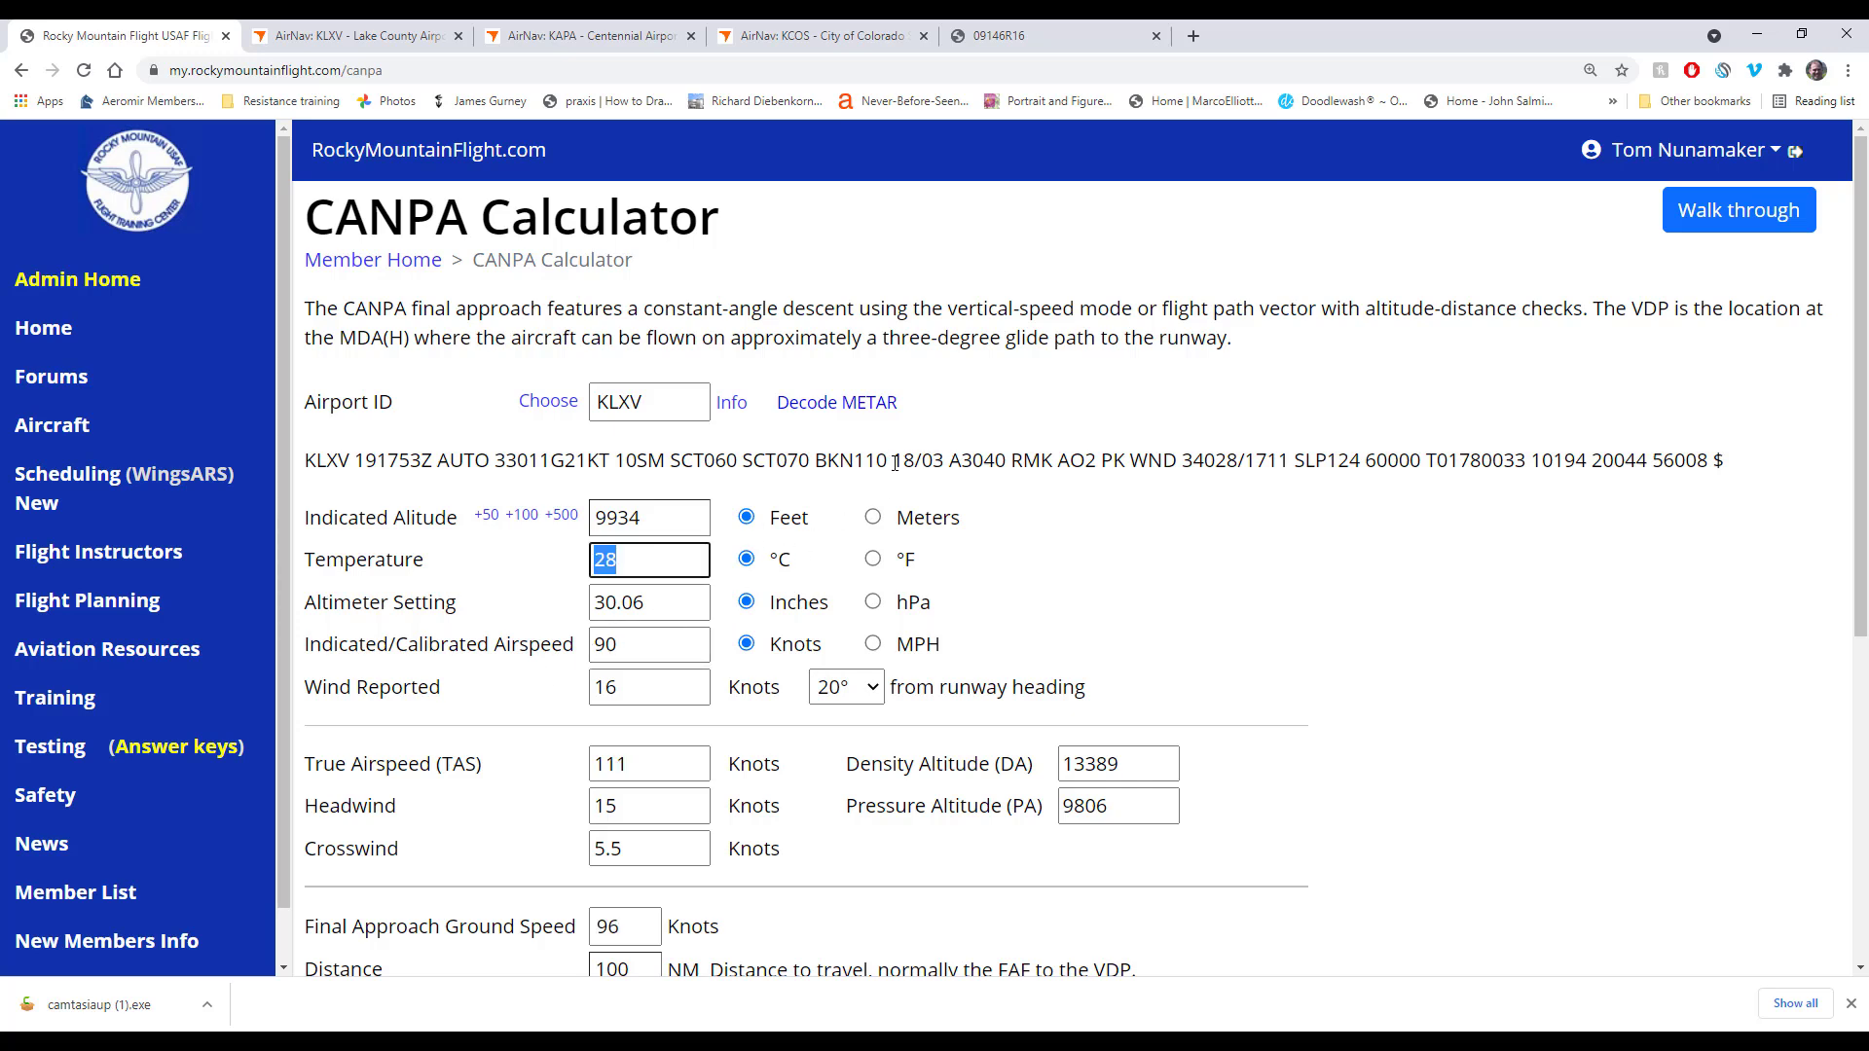
{"action": "type", "text": "18"}
{"action": "key", "text": "Tab"}
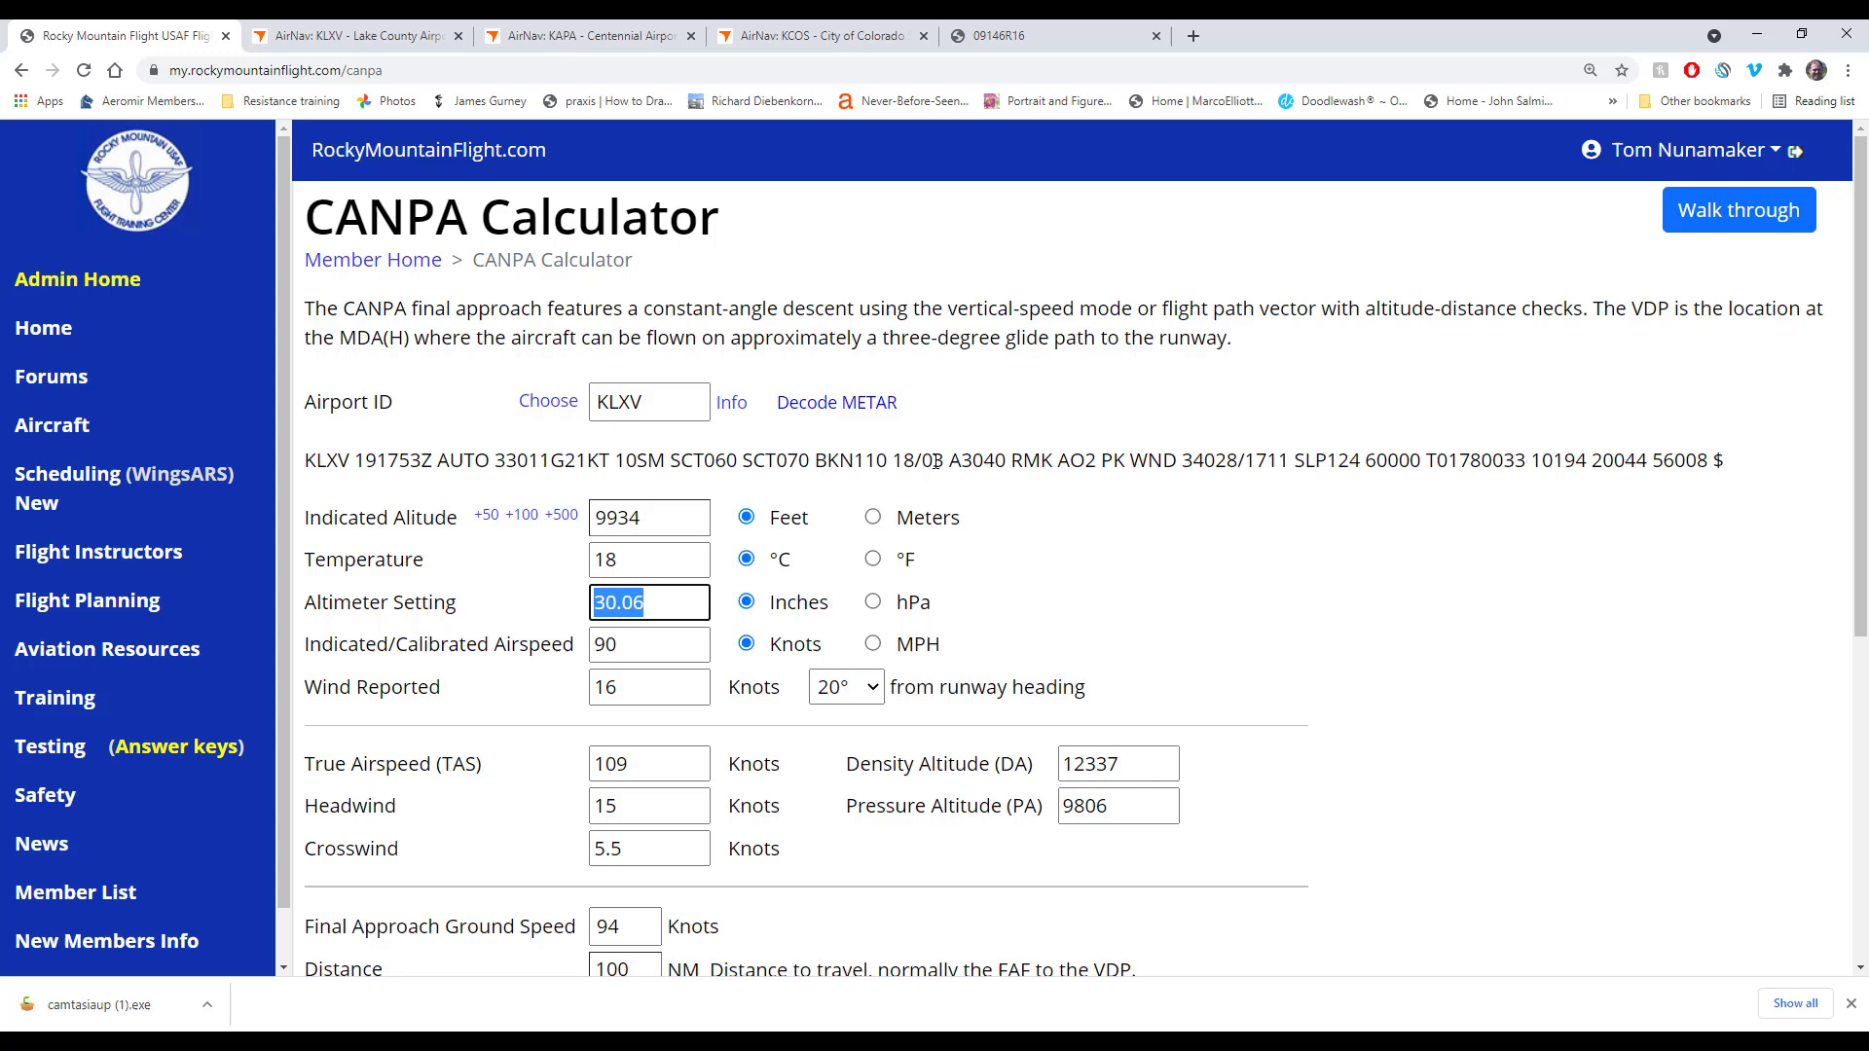
{"action": "type", "text": "30.4"}
{"action": "key", "text": "Tab"}
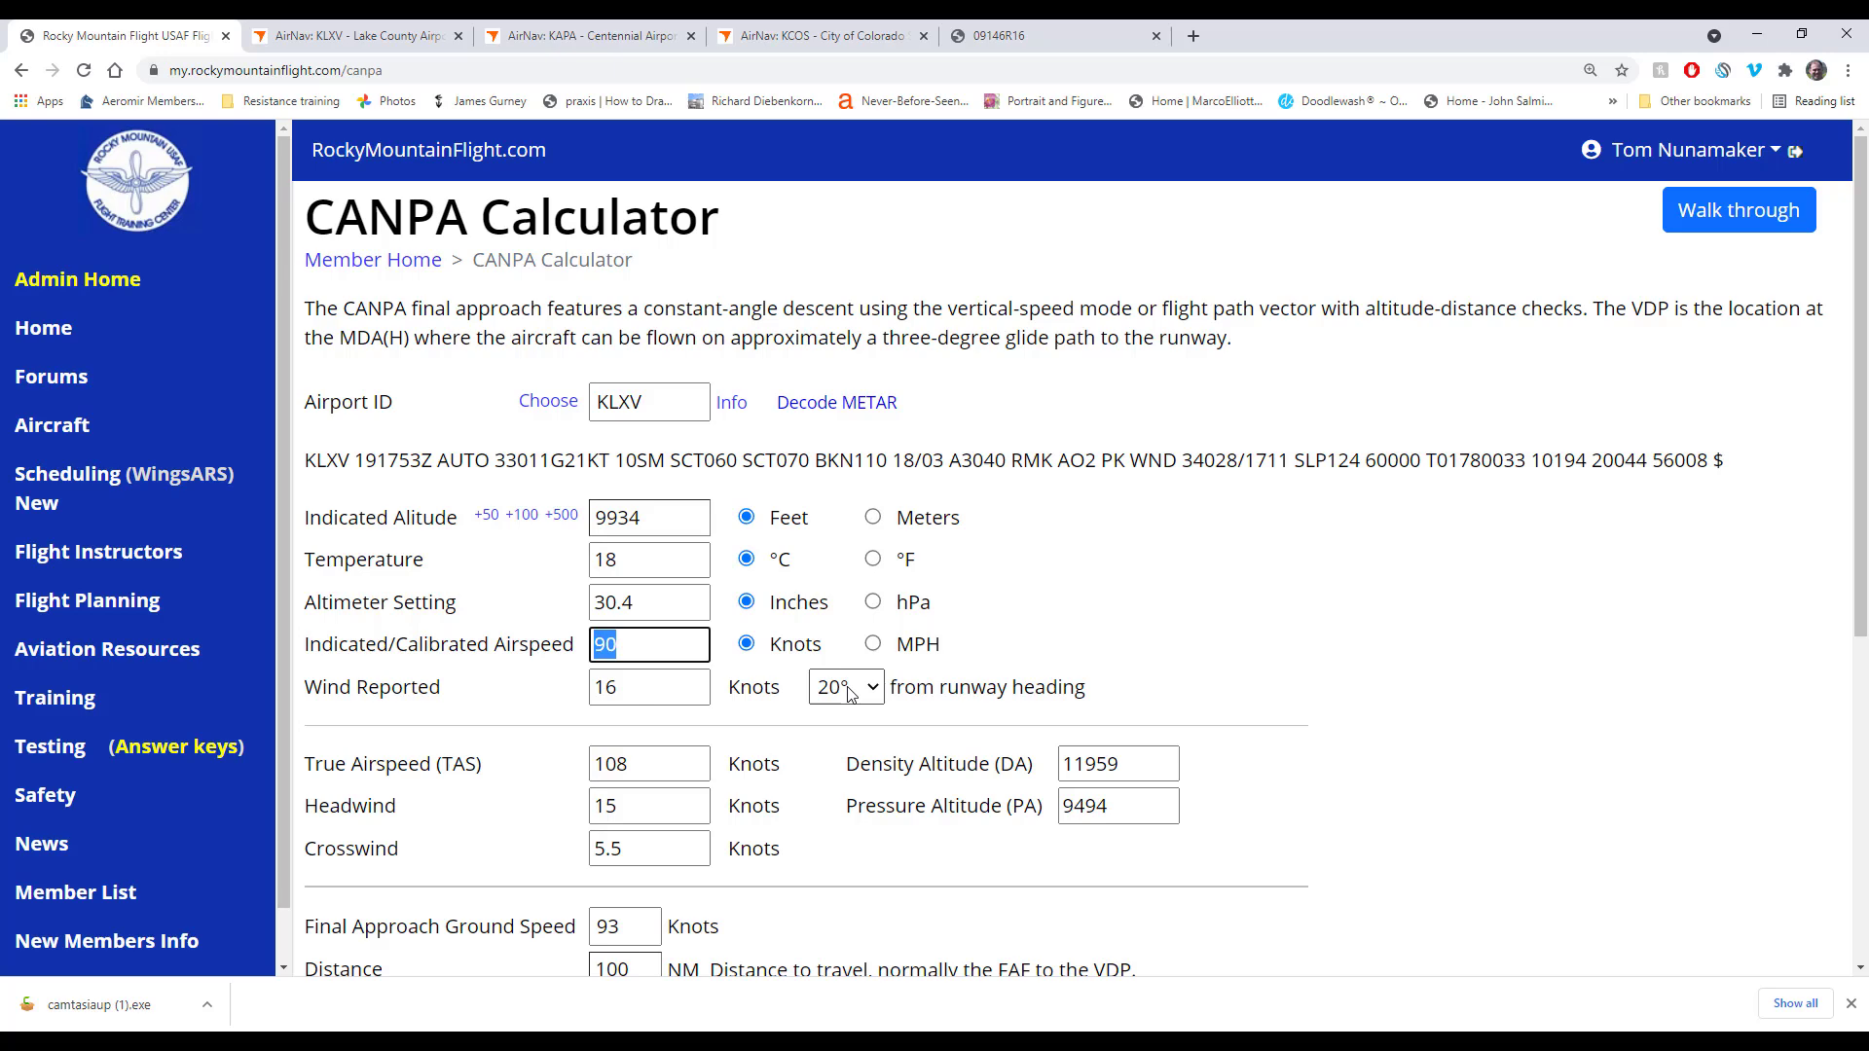
{"action": "key", "text": "ctrl+5"}
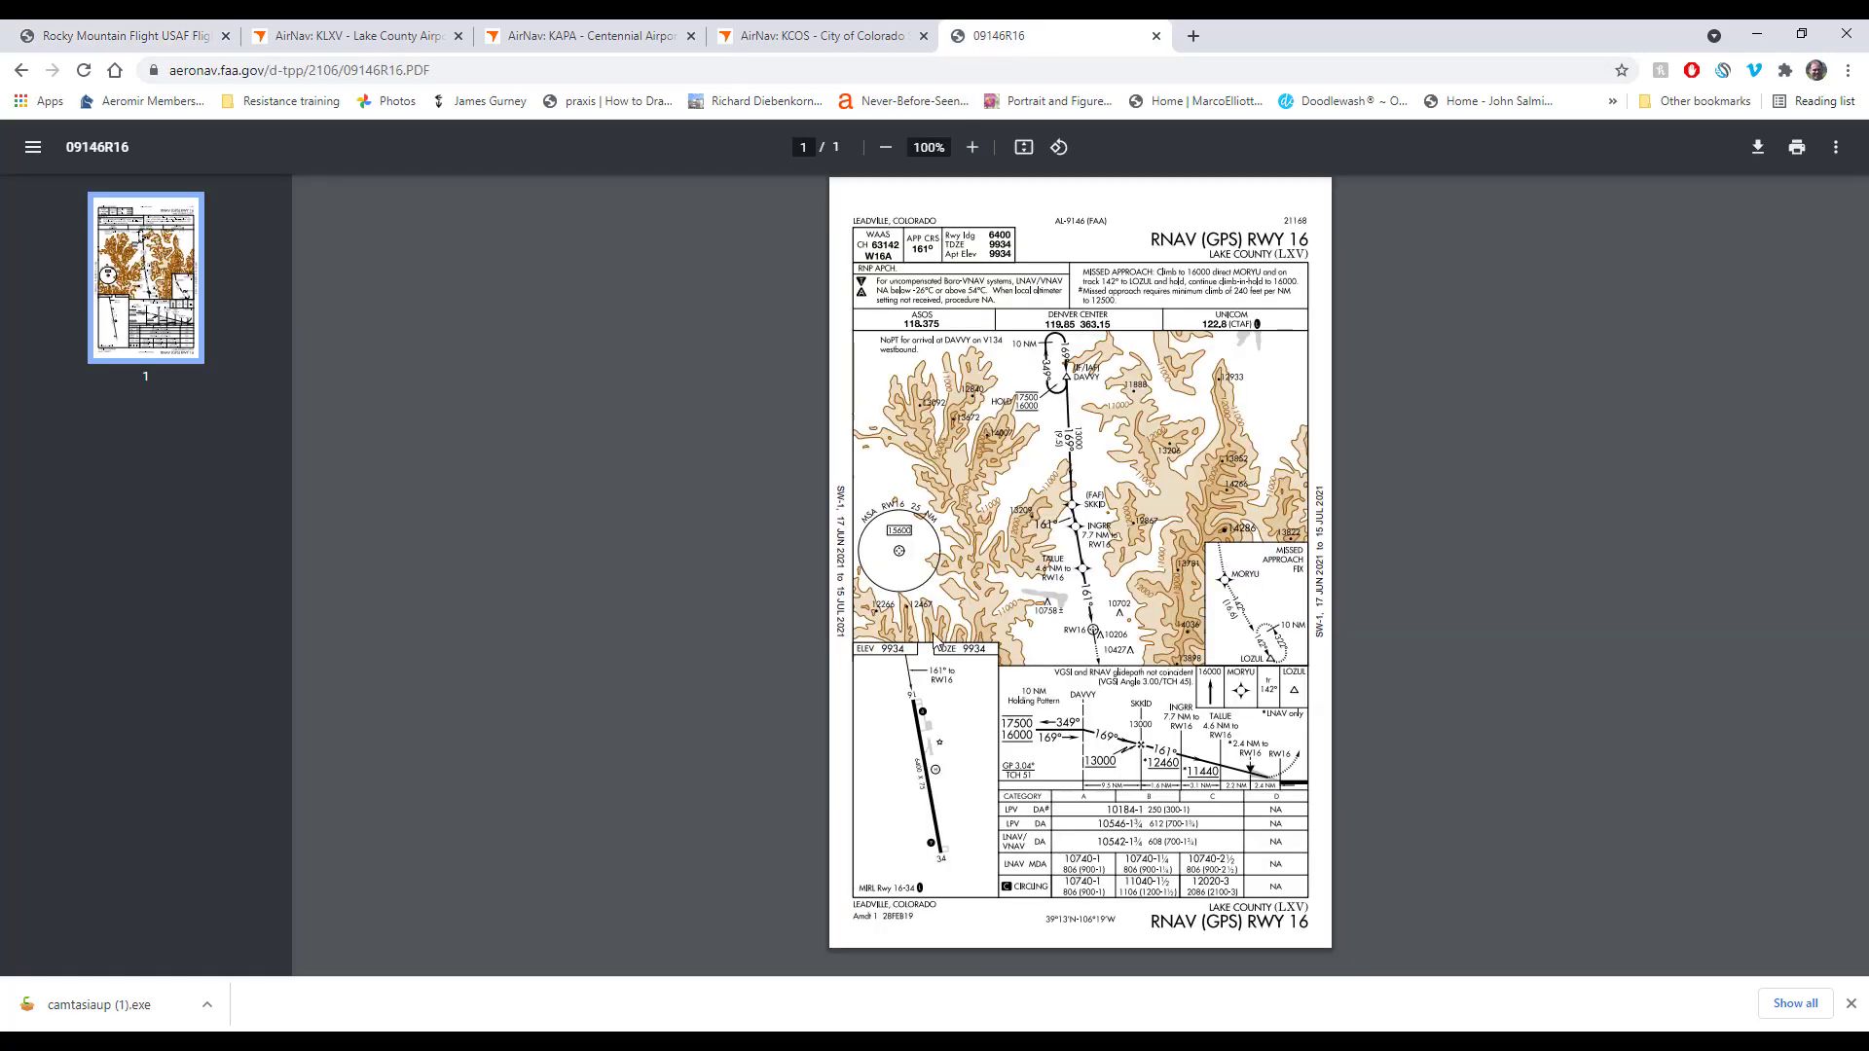
Step: Set the wind angle to 170° off runway heading, producing a 15.8-knot tailwind
{"action": "left_click", "coordinate": [115, 34]}
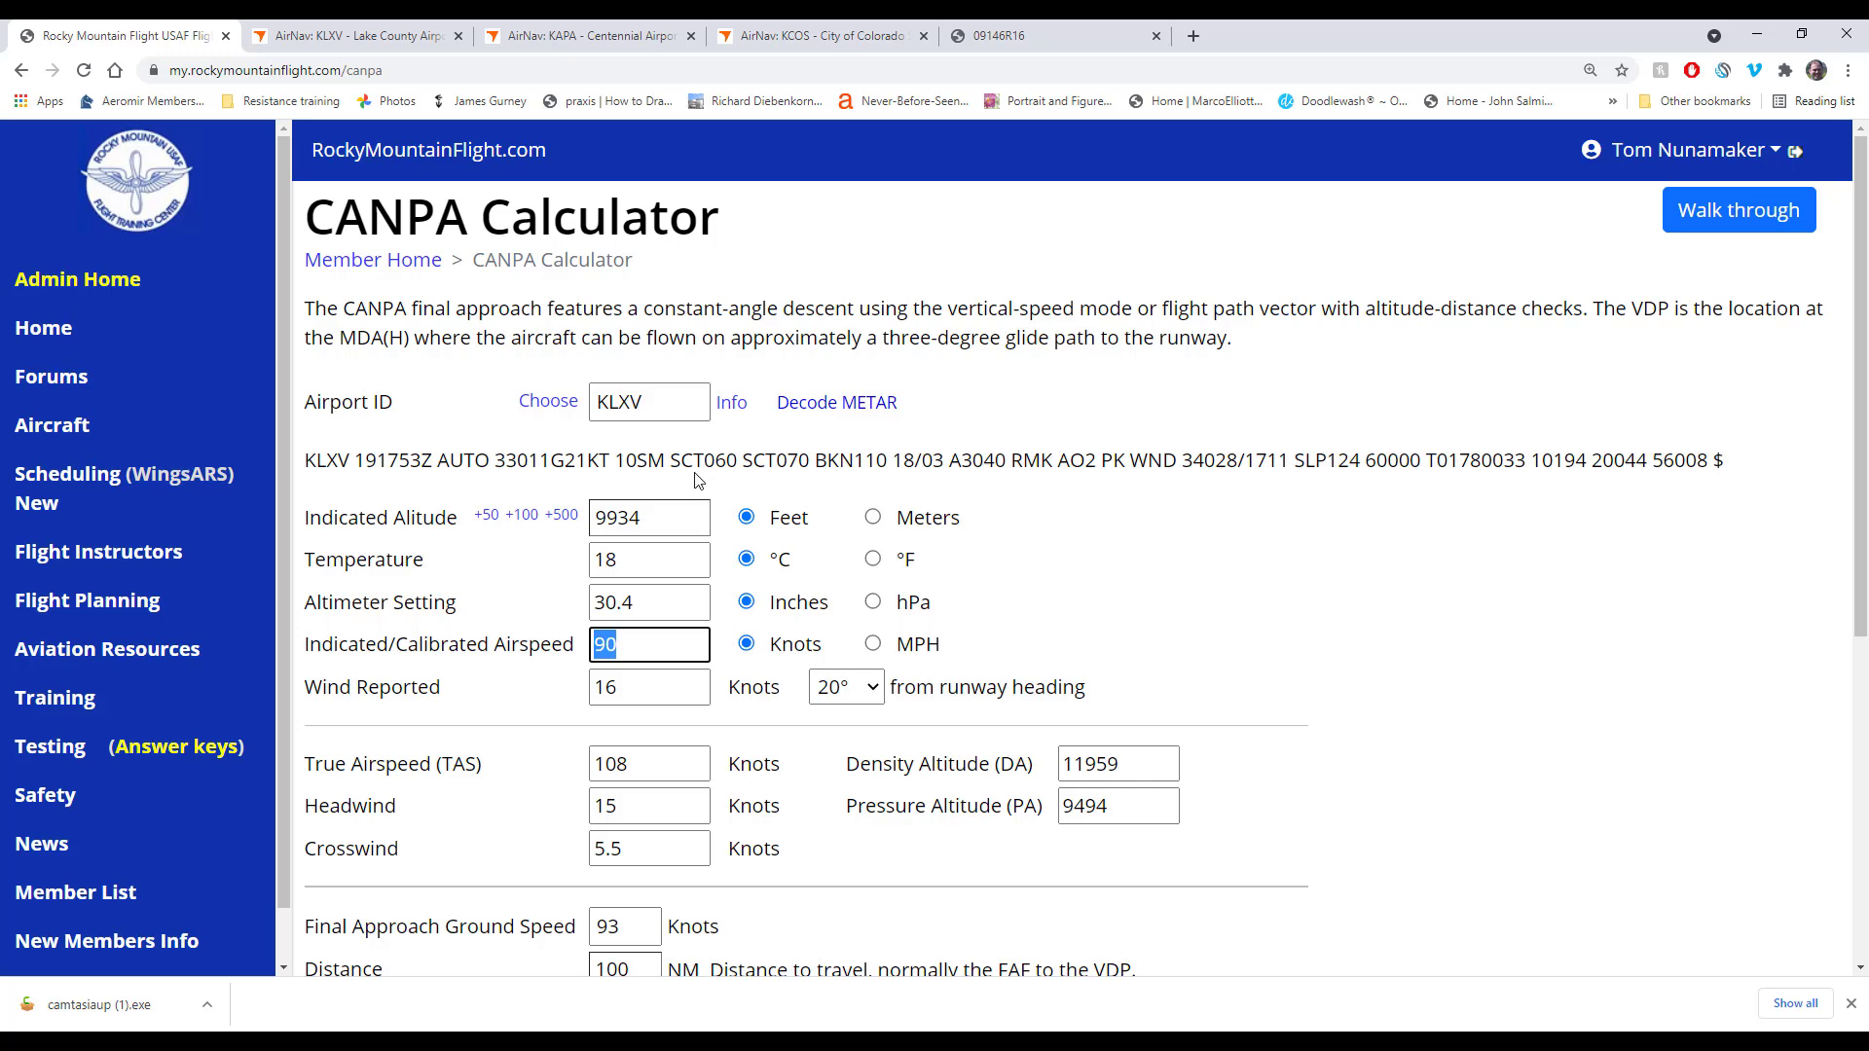
{"action": "left_click", "coordinate": [847, 691]}
{"action": "left_click", "coordinate": [837, 626]}
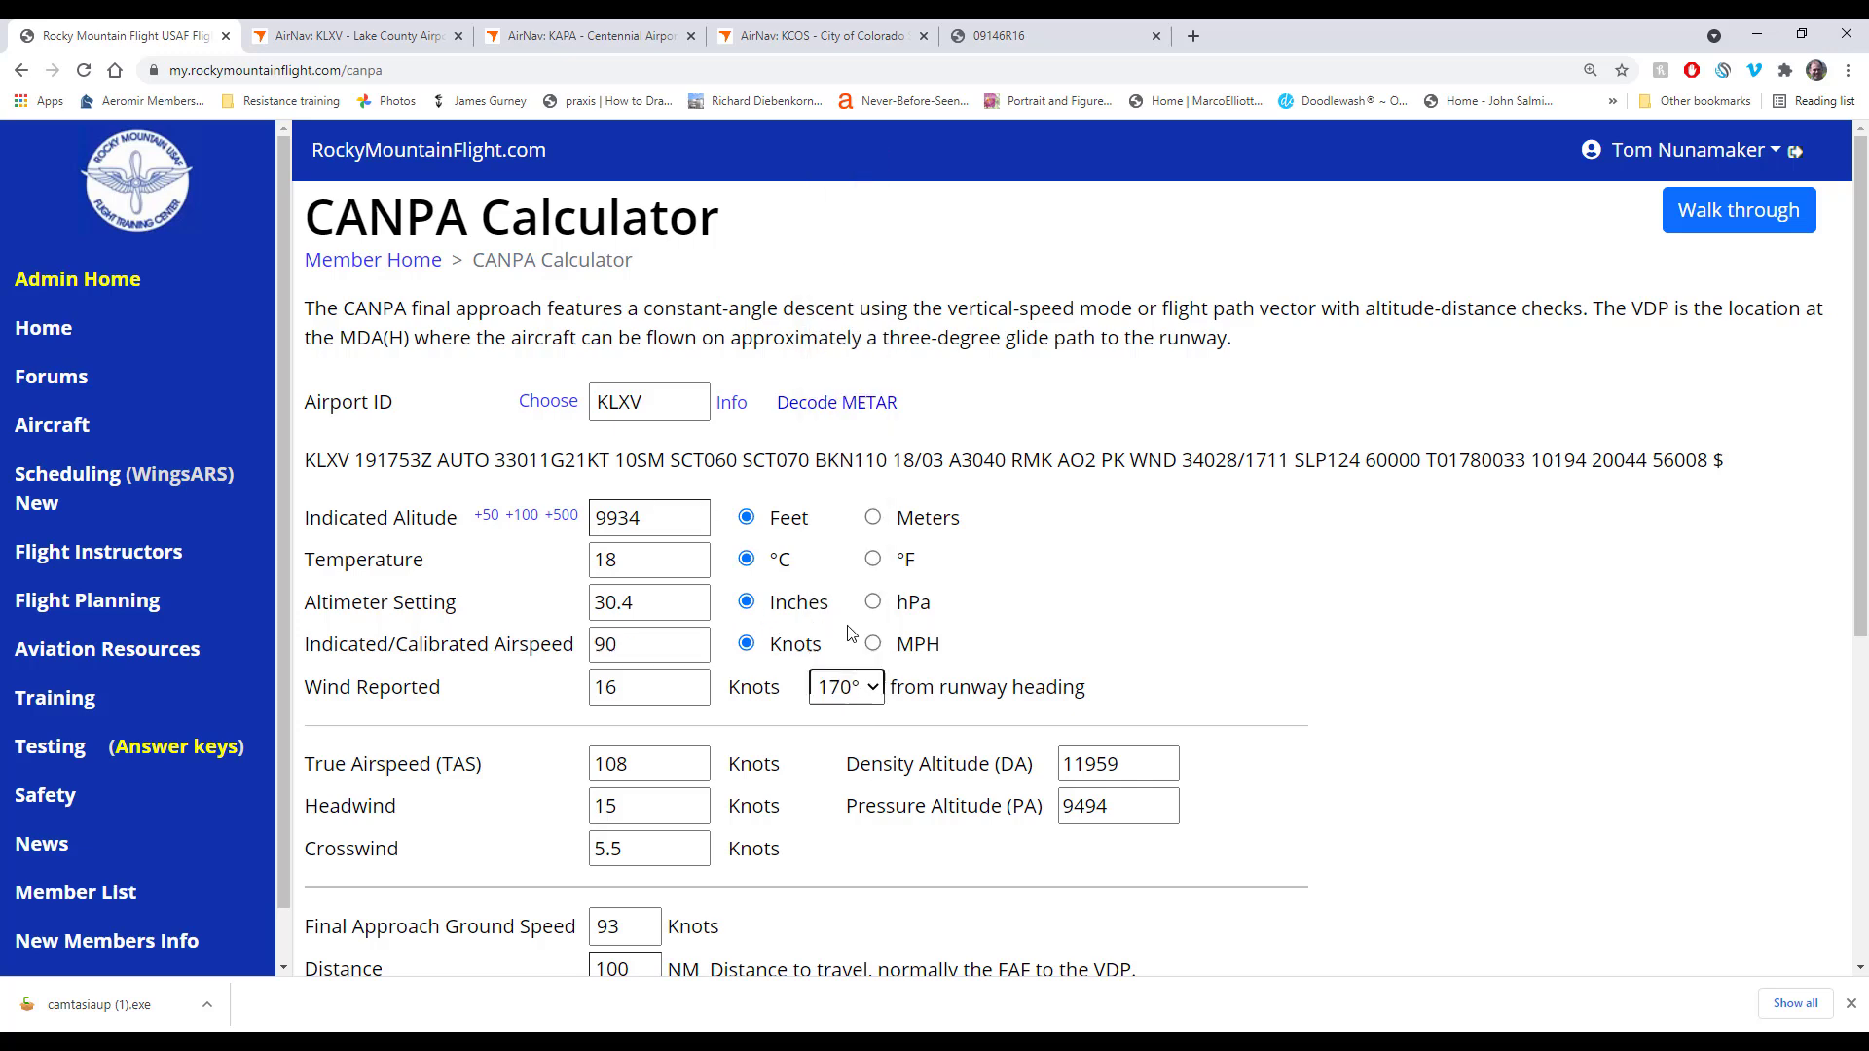
{"action": "scroll", "coordinate": [848, 633], "scroll_direction": "down", "scroll_amount": 3}
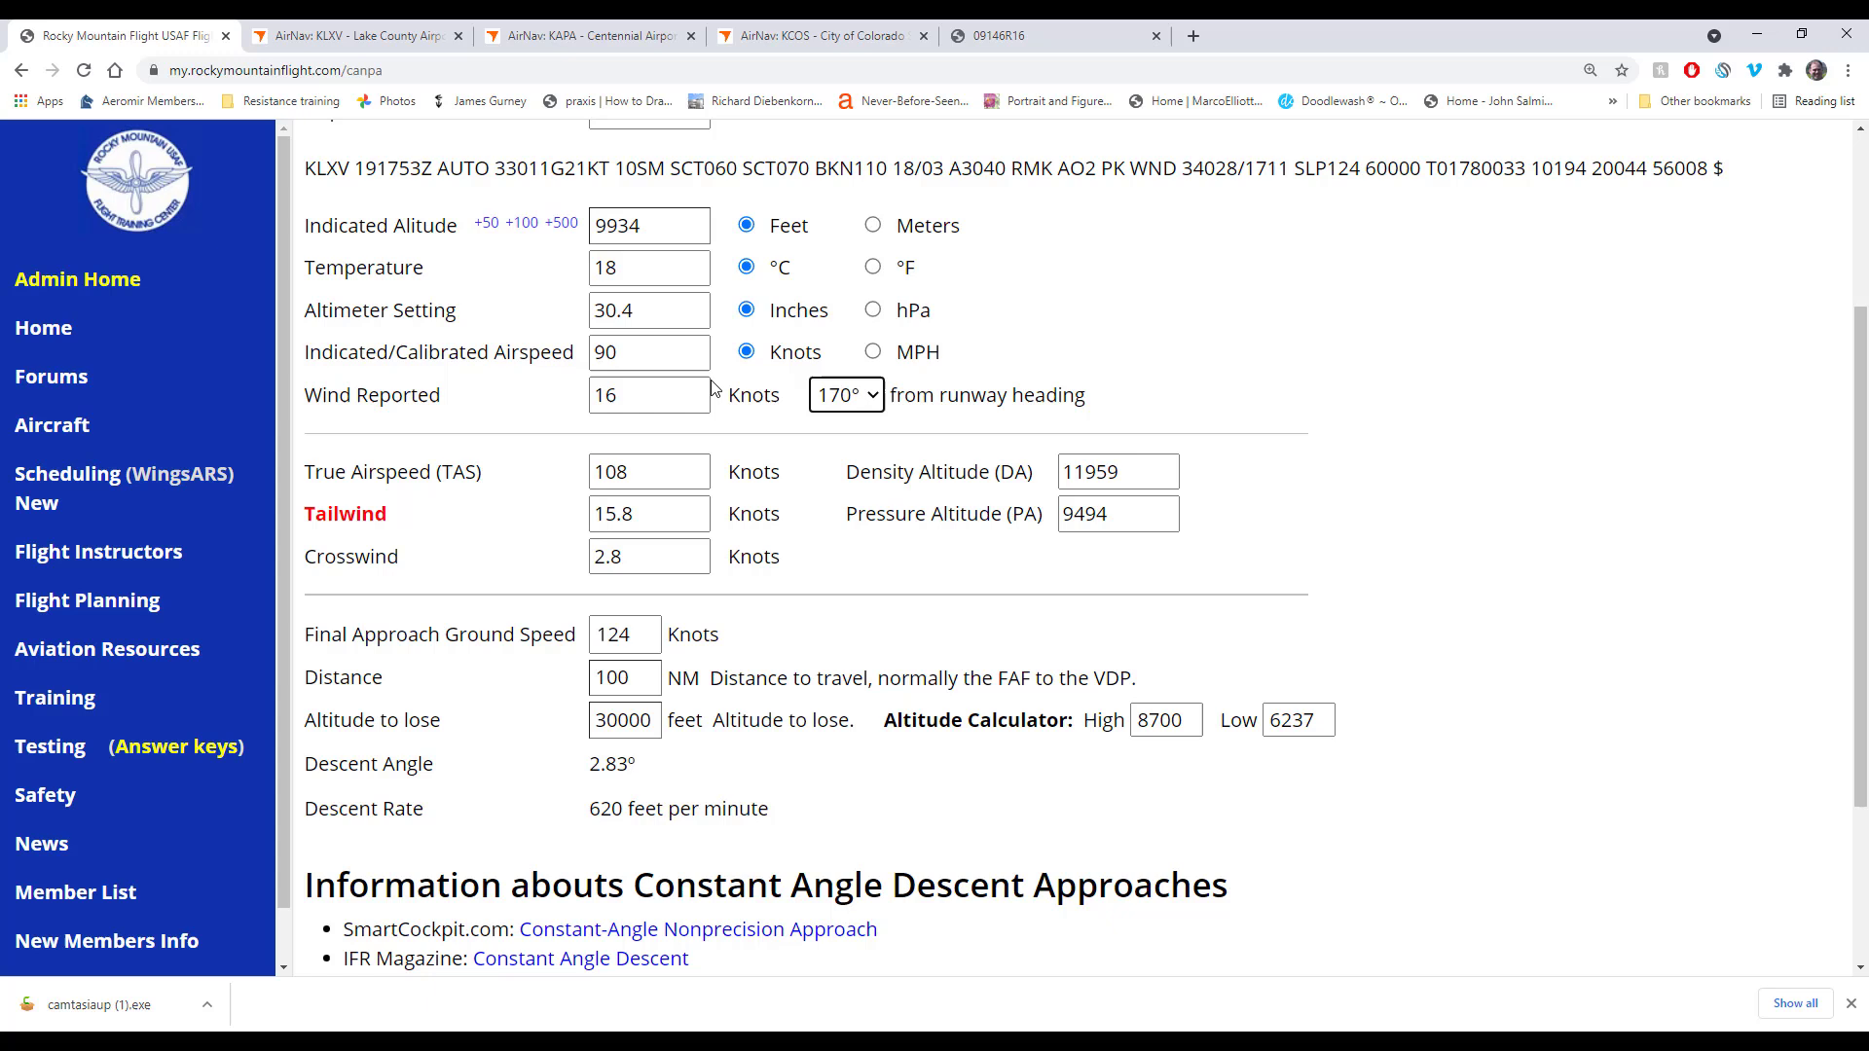
{"action": "left_click", "coordinate": [638, 352]}
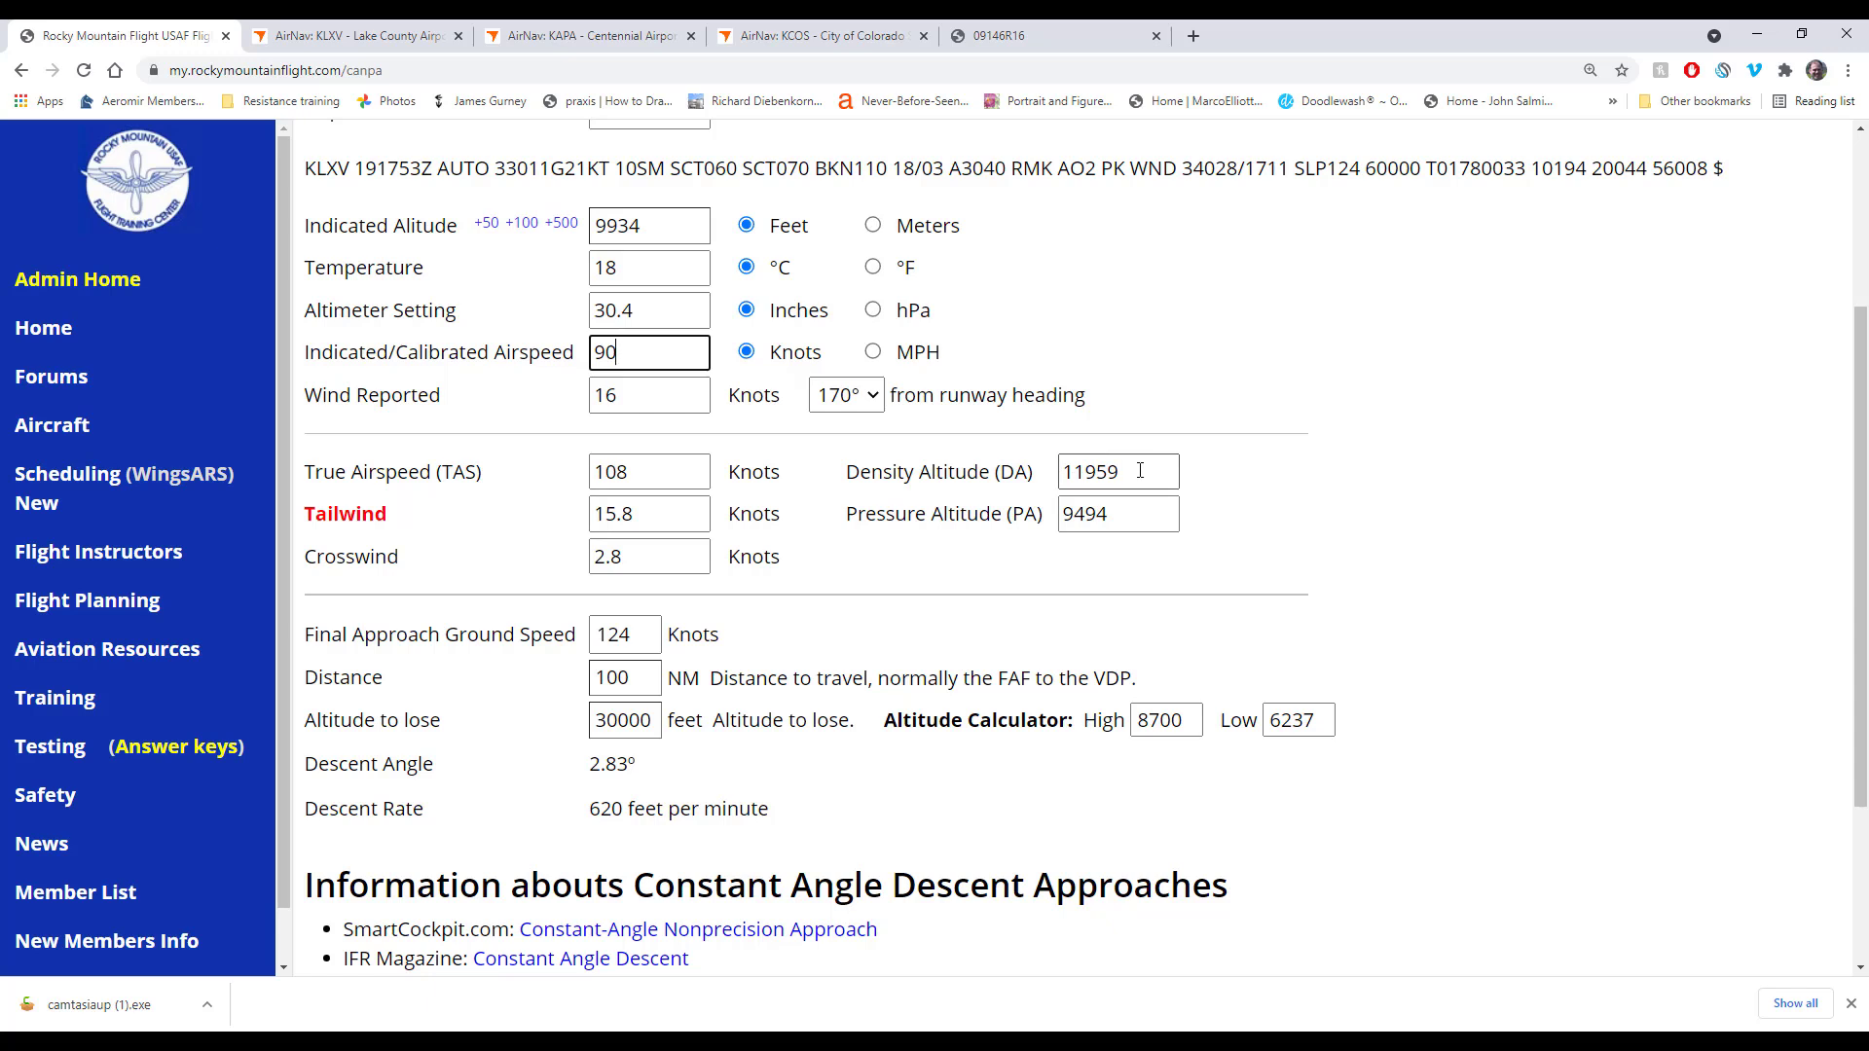
Step: Clear the final approach ground speed and distance entries
{"action": "left_click", "coordinate": [643, 635]}
{"action": "key", "text": "BackSpace"}
{"action": "key", "text": "BackSpace"}
{"action": "key", "text": "BackSpace"}
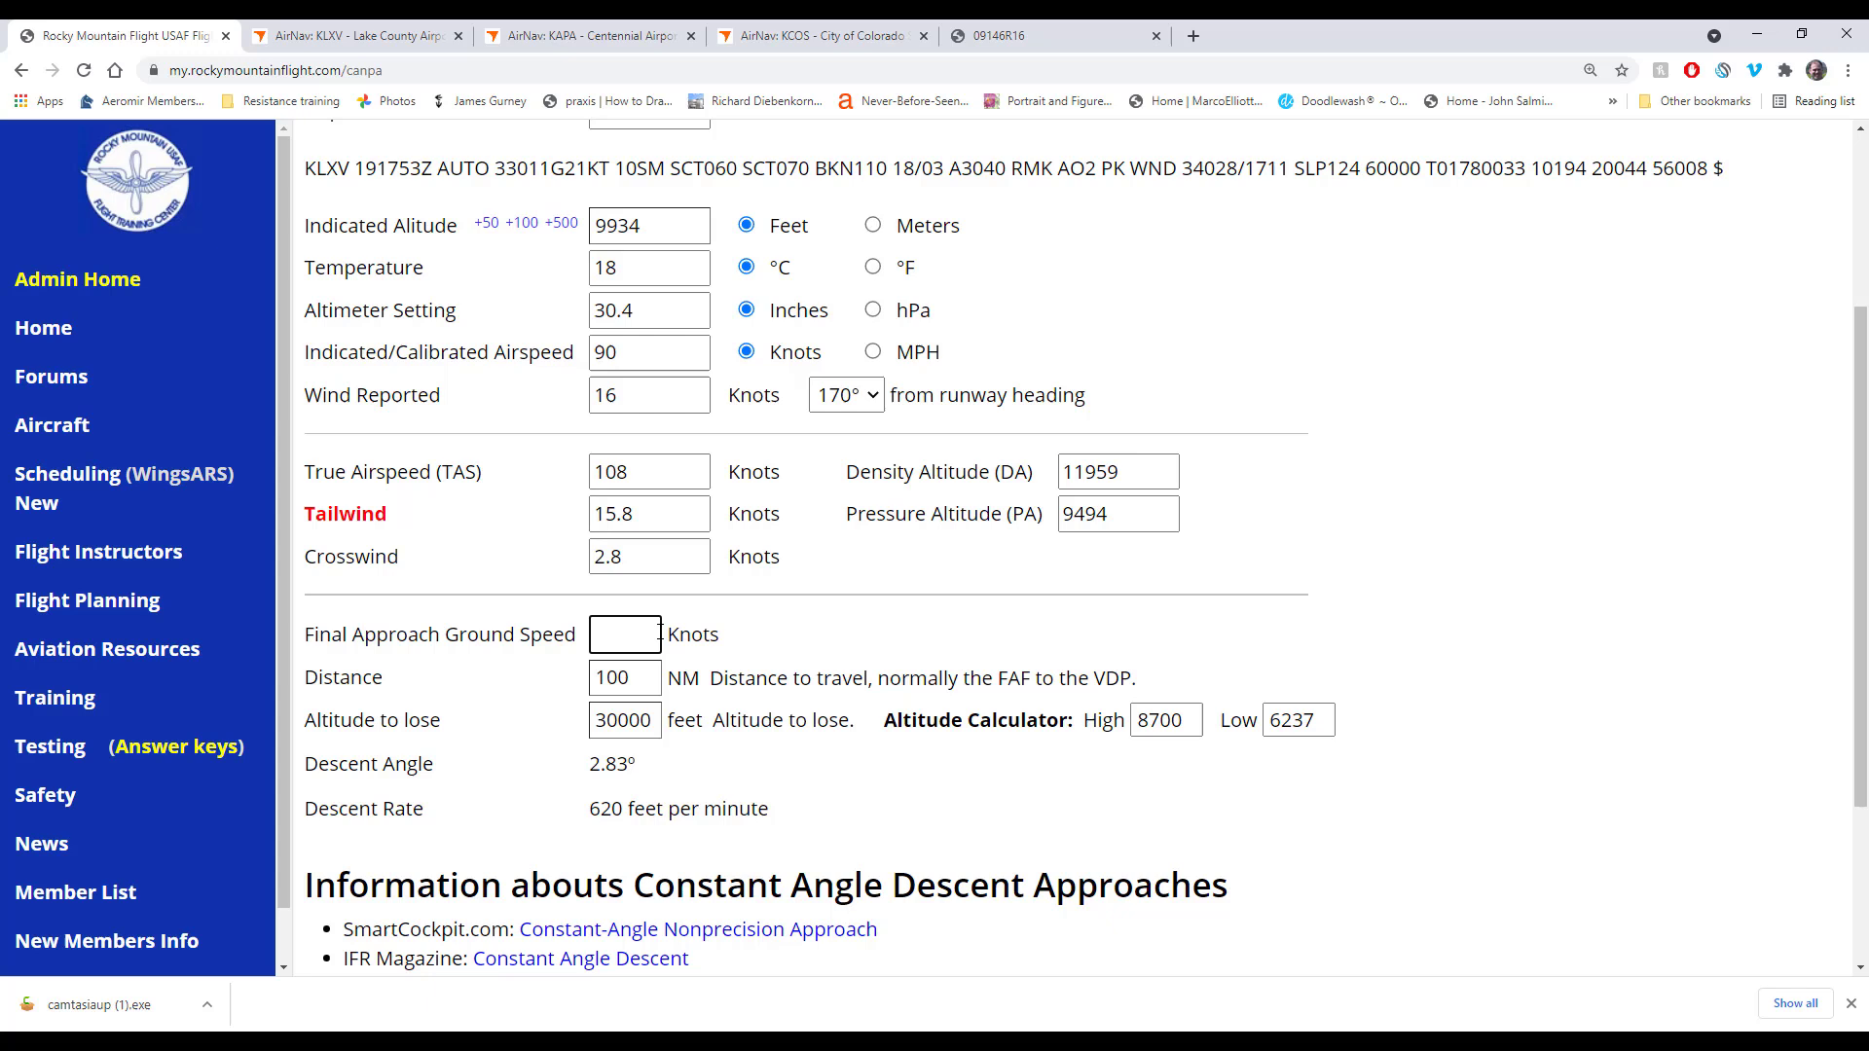
{"action": "left_click", "coordinate": [740, 632]}
{"action": "double_click", "coordinate": [633, 677]}
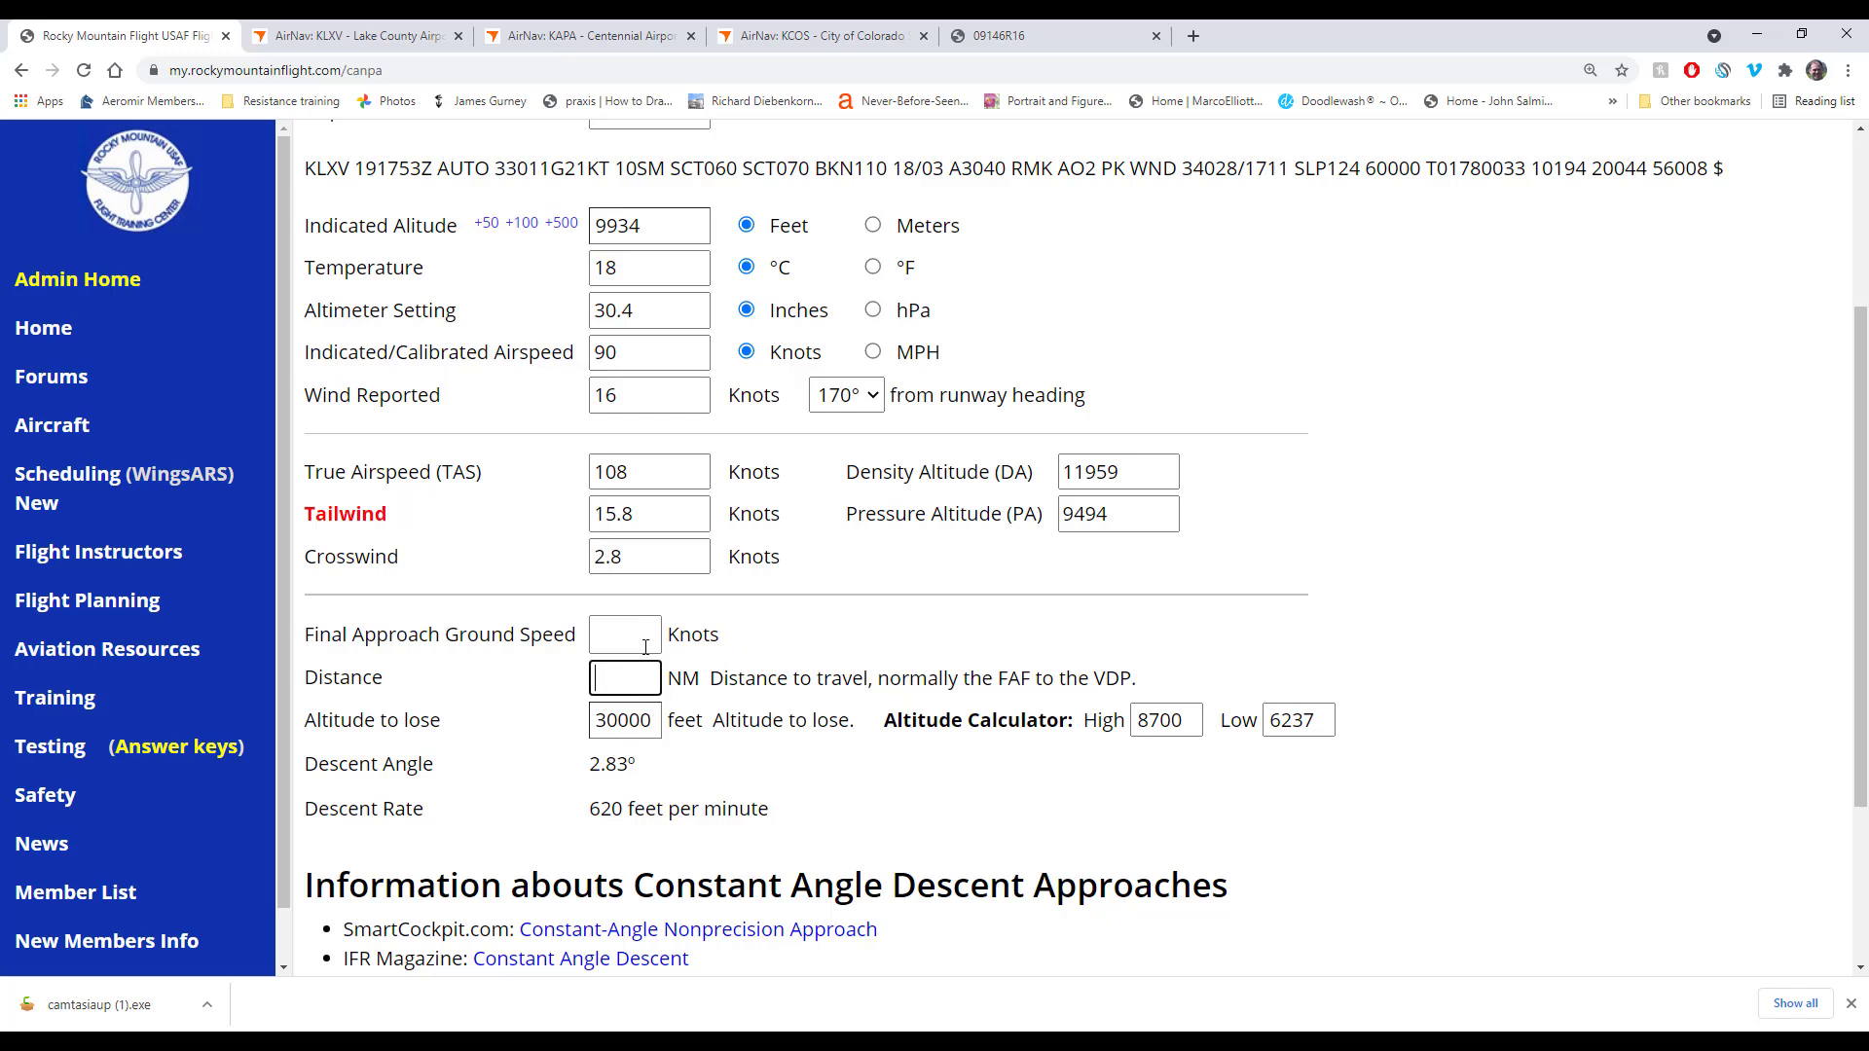
{"action": "key", "text": "BackSpace"}
Step: Enlarge the KLXV RNAV RWY 16 chart profile and locate TDZE 9934
{"action": "left_click", "coordinate": [1069, 39]}
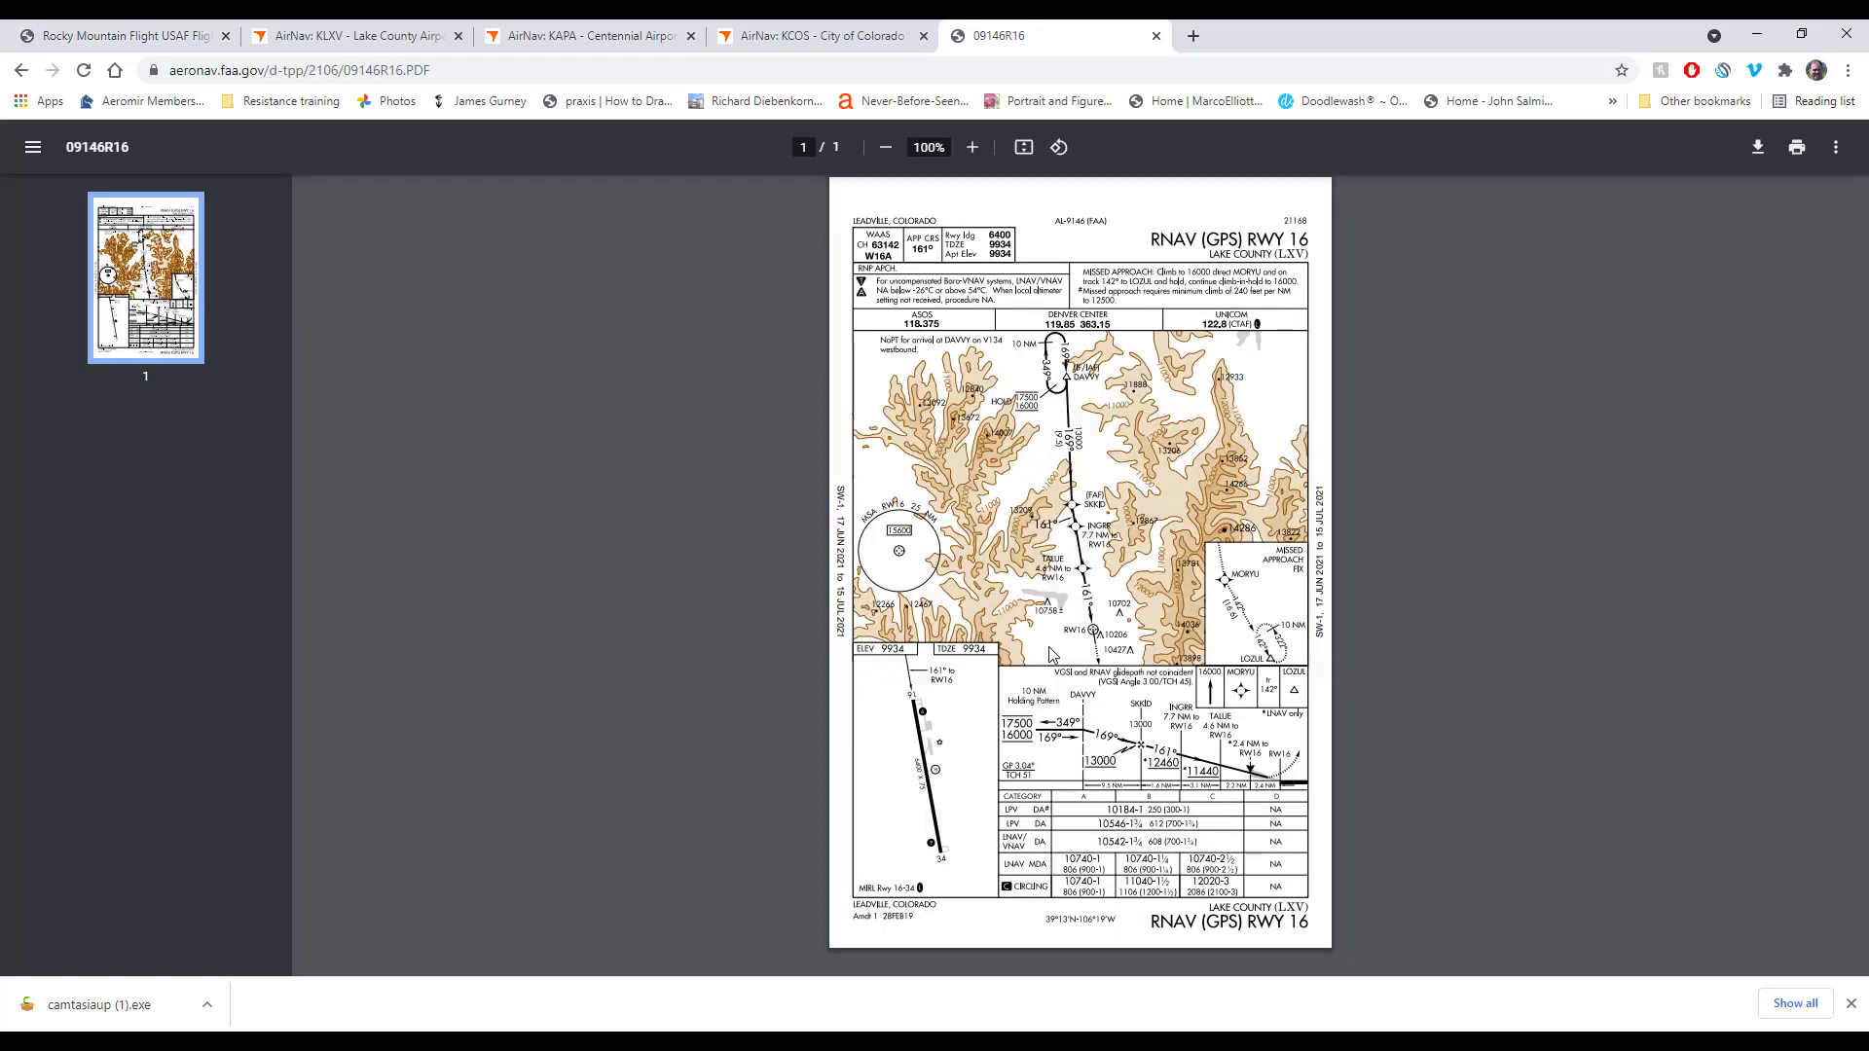
{"action": "scroll", "coordinate": [1051, 654], "scroll_direction": "up", "scroll_amount": 5}
{"action": "scroll", "coordinate": [1051, 654], "scroll_direction": "down", "scroll_amount": 7}
{"action": "scroll", "coordinate": [1283, 563], "scroll_direction": "up", "scroll_amount": 3}
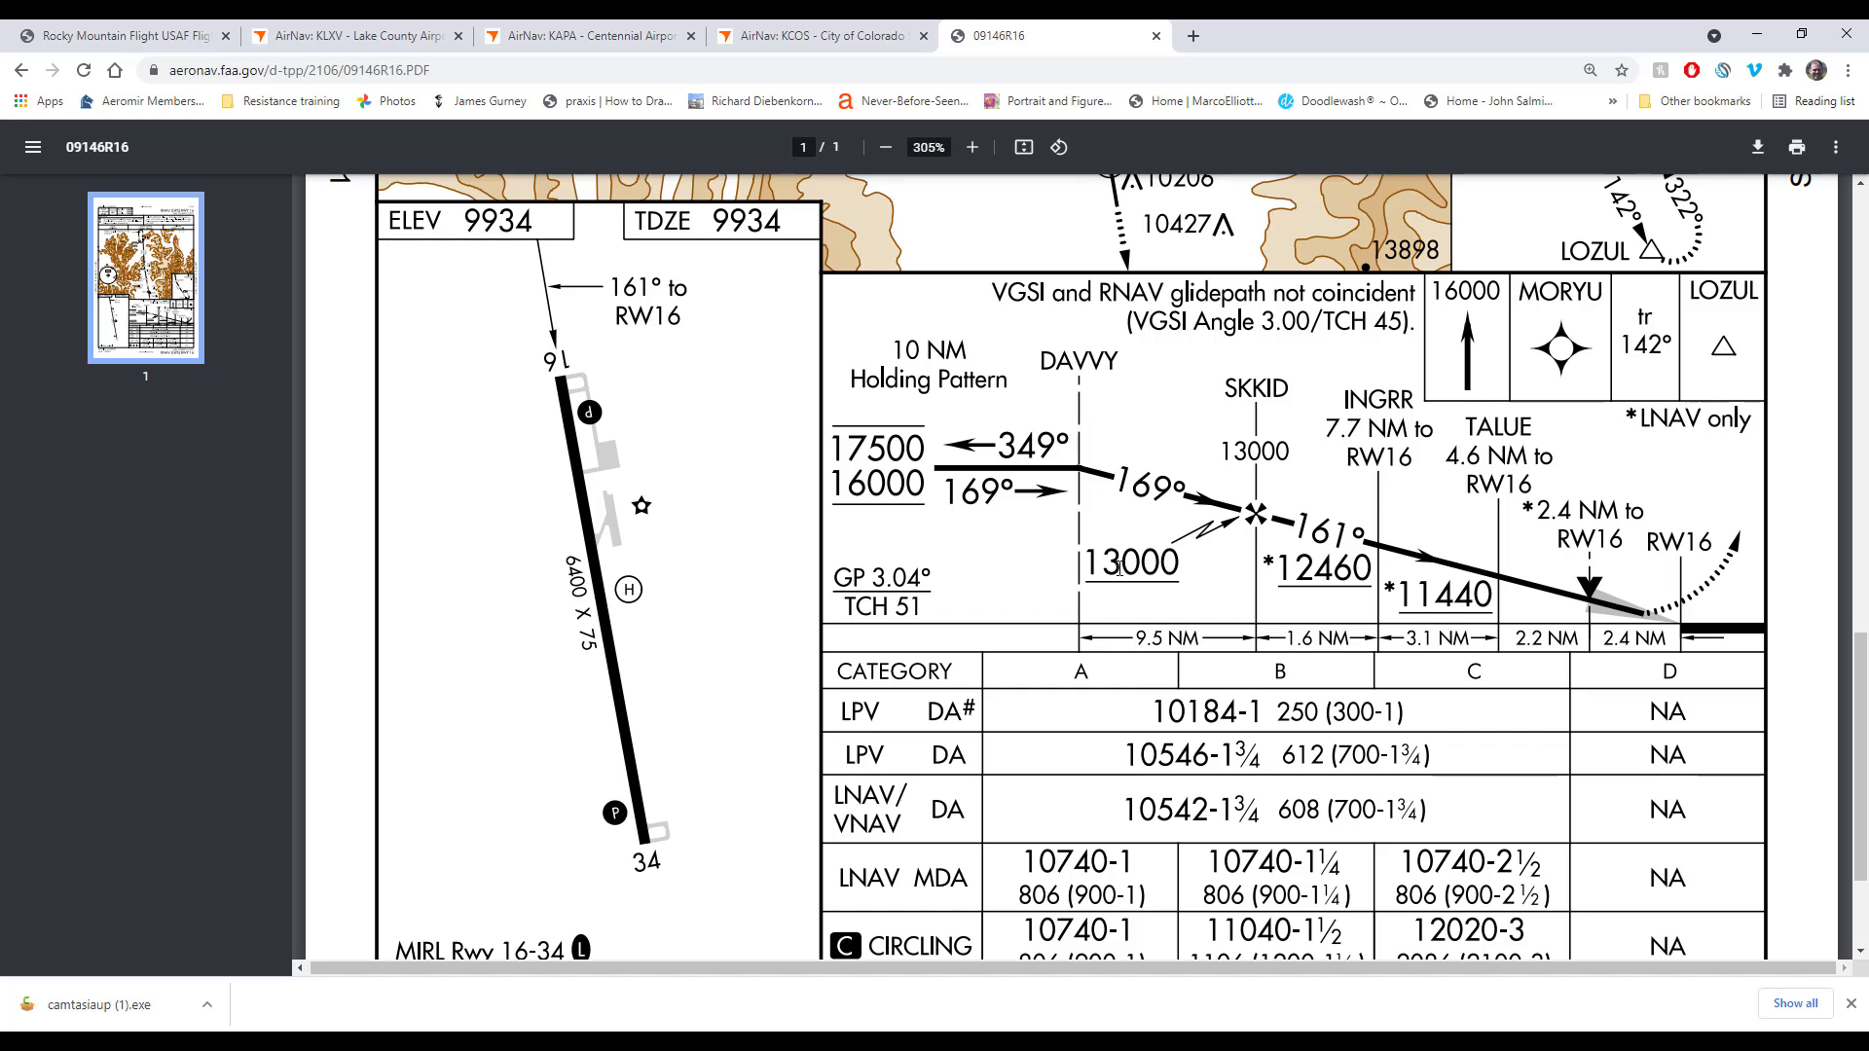
{"action": "scroll", "coordinate": [1119, 568], "scroll_direction": "down", "scroll_amount": 2}
{"action": "scroll", "coordinate": [1536, 603], "scroll_direction": "up", "scroll_amount": 3}
{"action": "scroll", "coordinate": [1536, 604], "scroll_direction": "down", "scroll_amount": 3}
{"action": "scroll", "coordinate": [1050, 529], "scroll_direction": "up", "scroll_amount": 1}
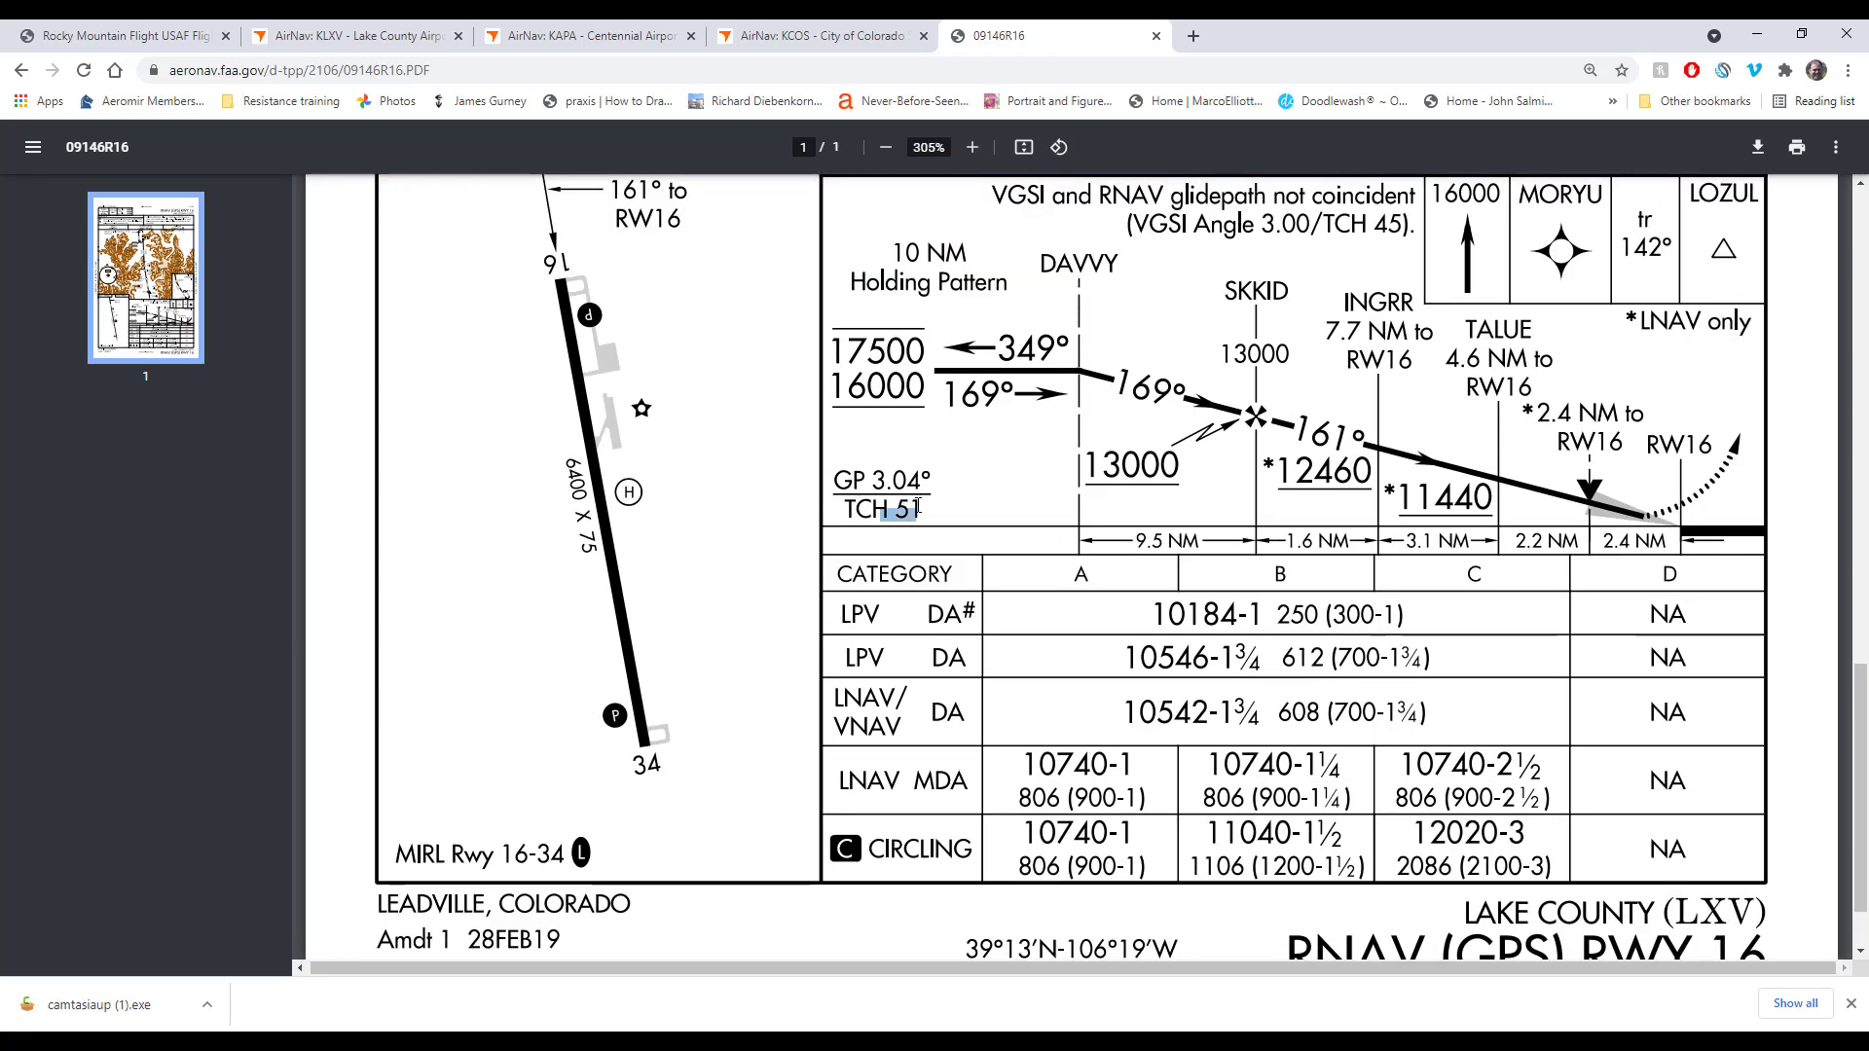
{"action": "scroll", "coordinate": [1327, 567], "scroll_direction": "up", "scroll_amount": 1}
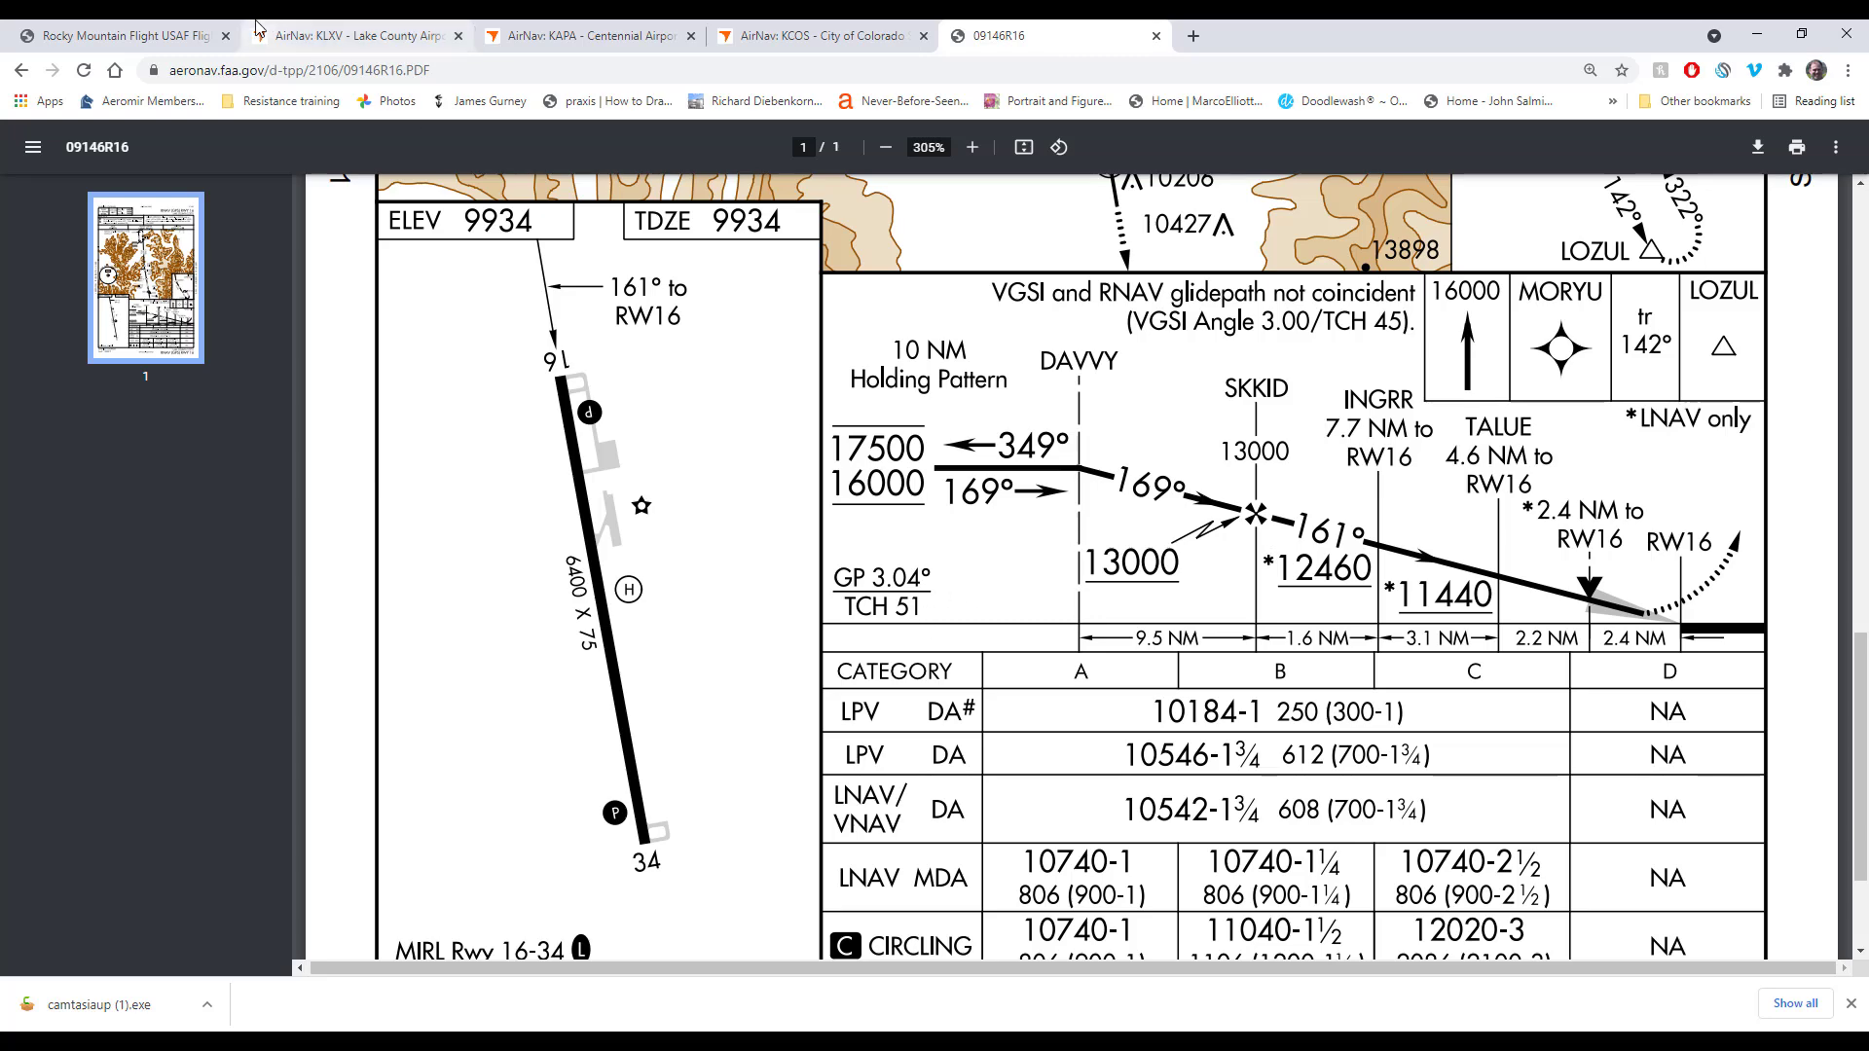
{"action": "left_click", "coordinate": [131, 35]}
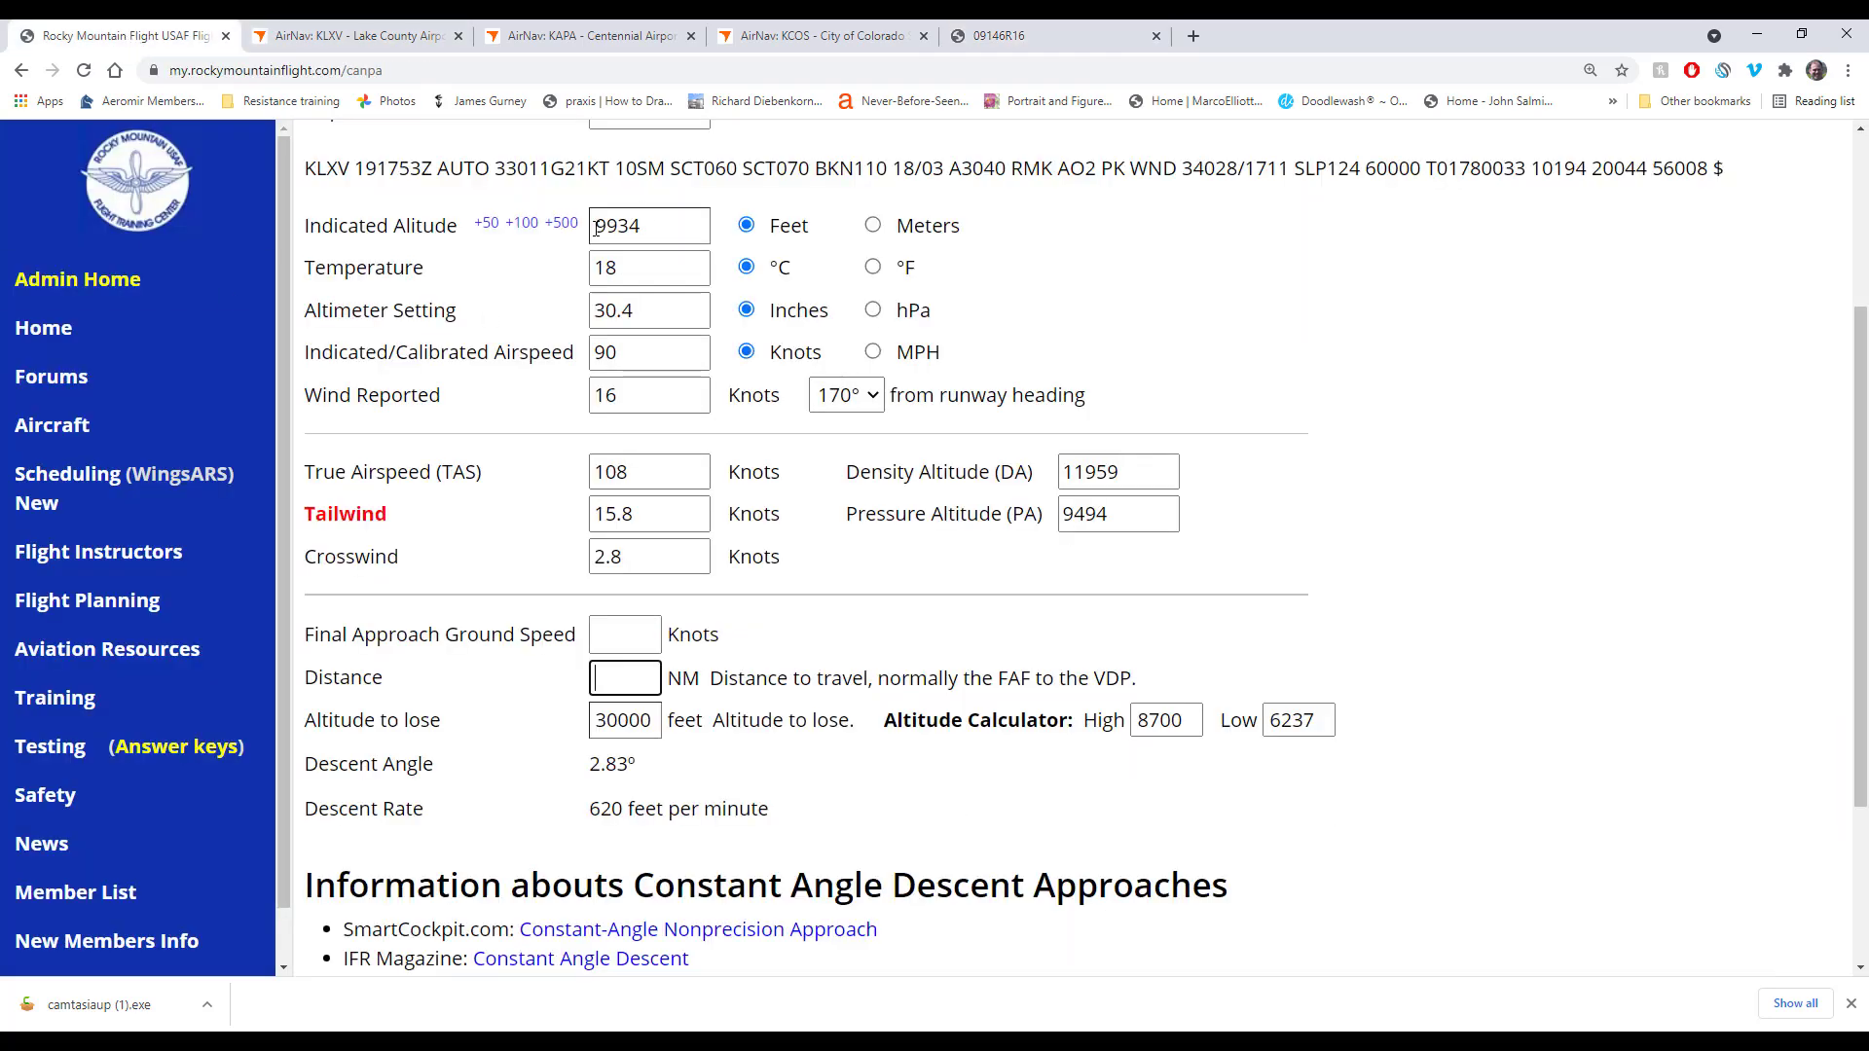
{"action": "left_click", "coordinate": [983, 35]}
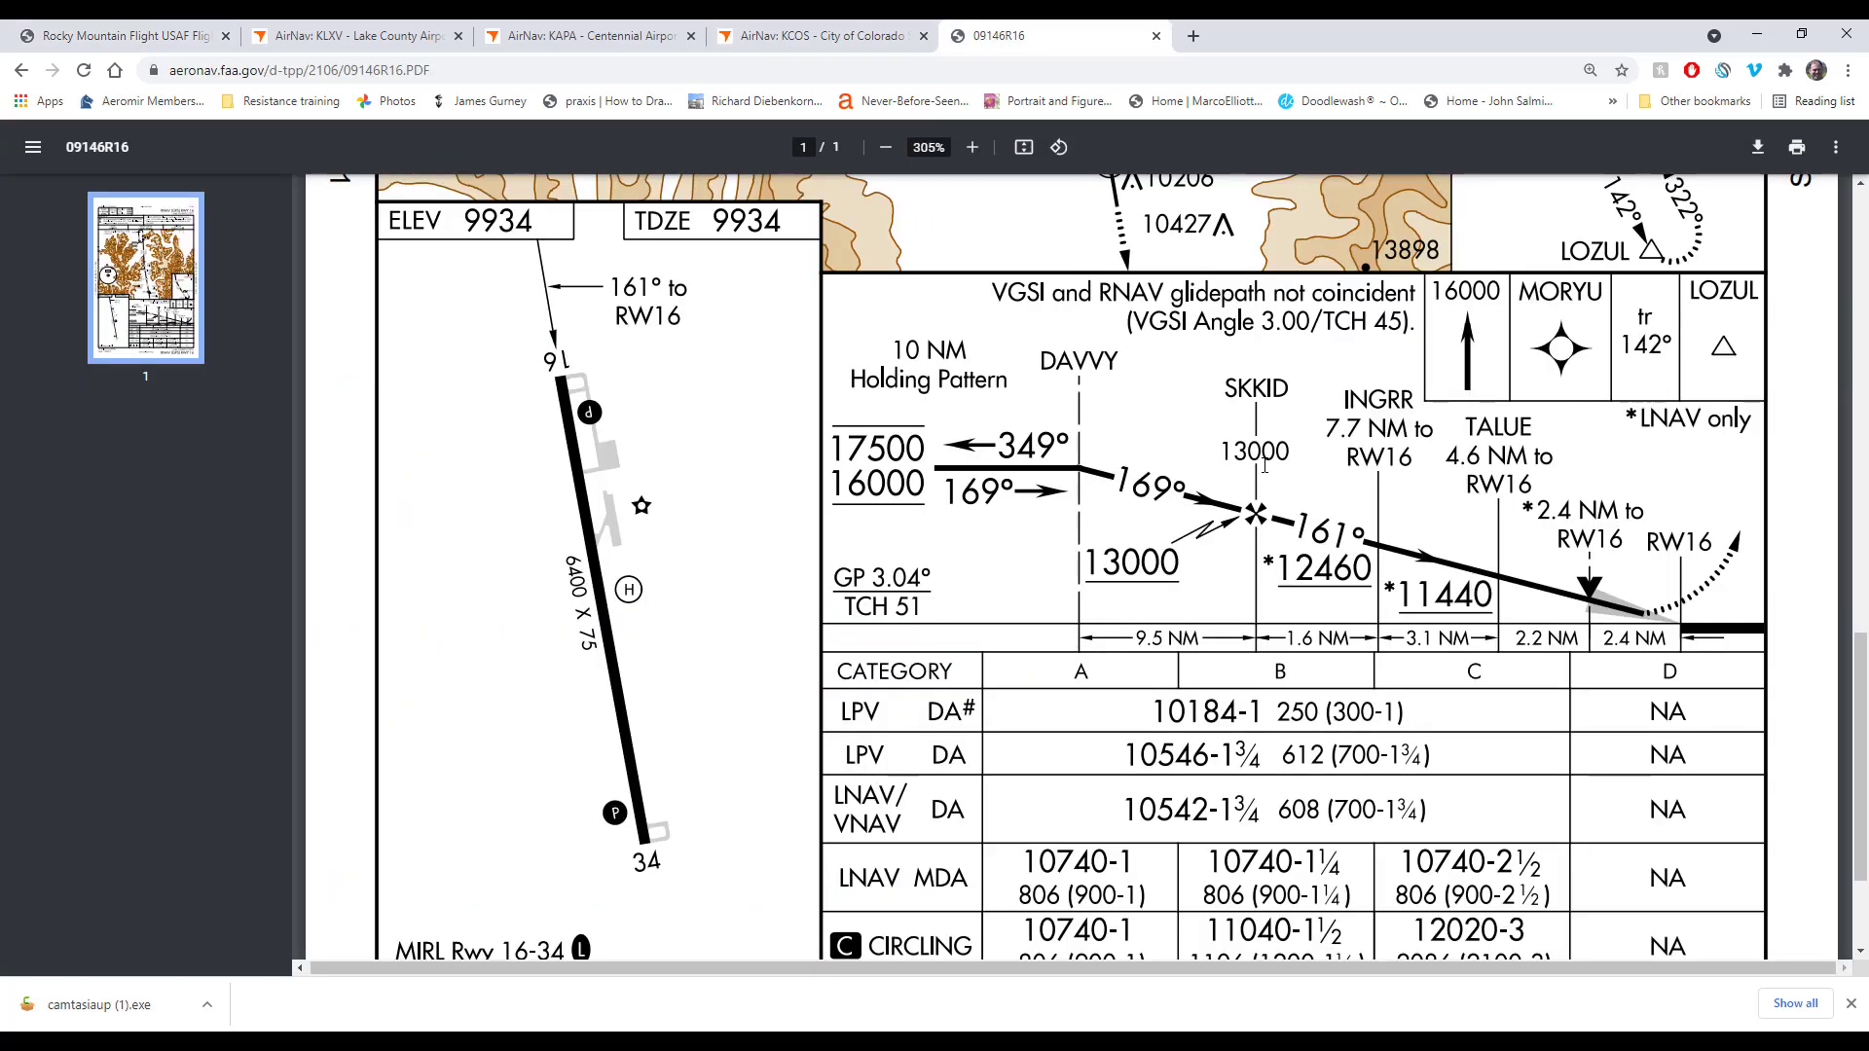
{"action": "scroll", "coordinate": [1265, 466], "scroll_direction": "up", "scroll_amount": 2}
{"action": "scroll", "coordinate": [1264, 466], "scroll_direction": "down", "scroll_amount": 3}
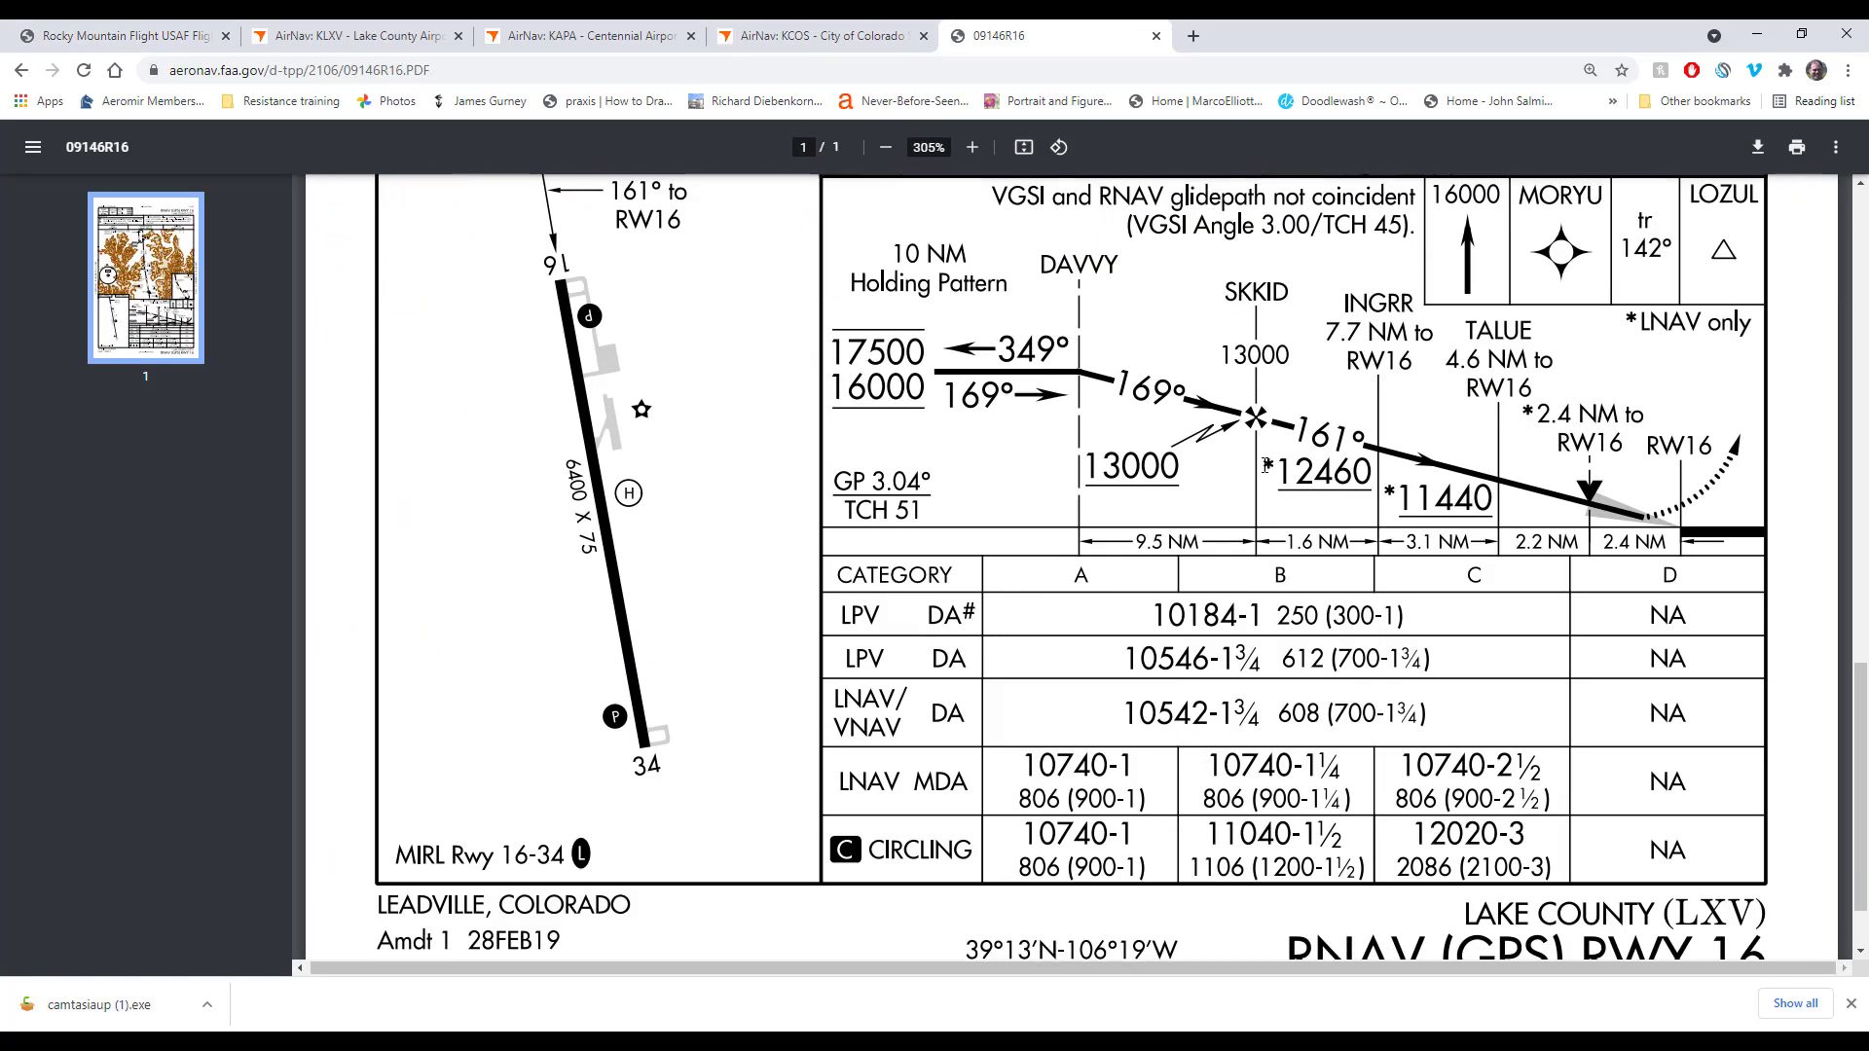
{"action": "scroll", "coordinate": [1264, 466], "scroll_direction": "up", "scroll_amount": 1}
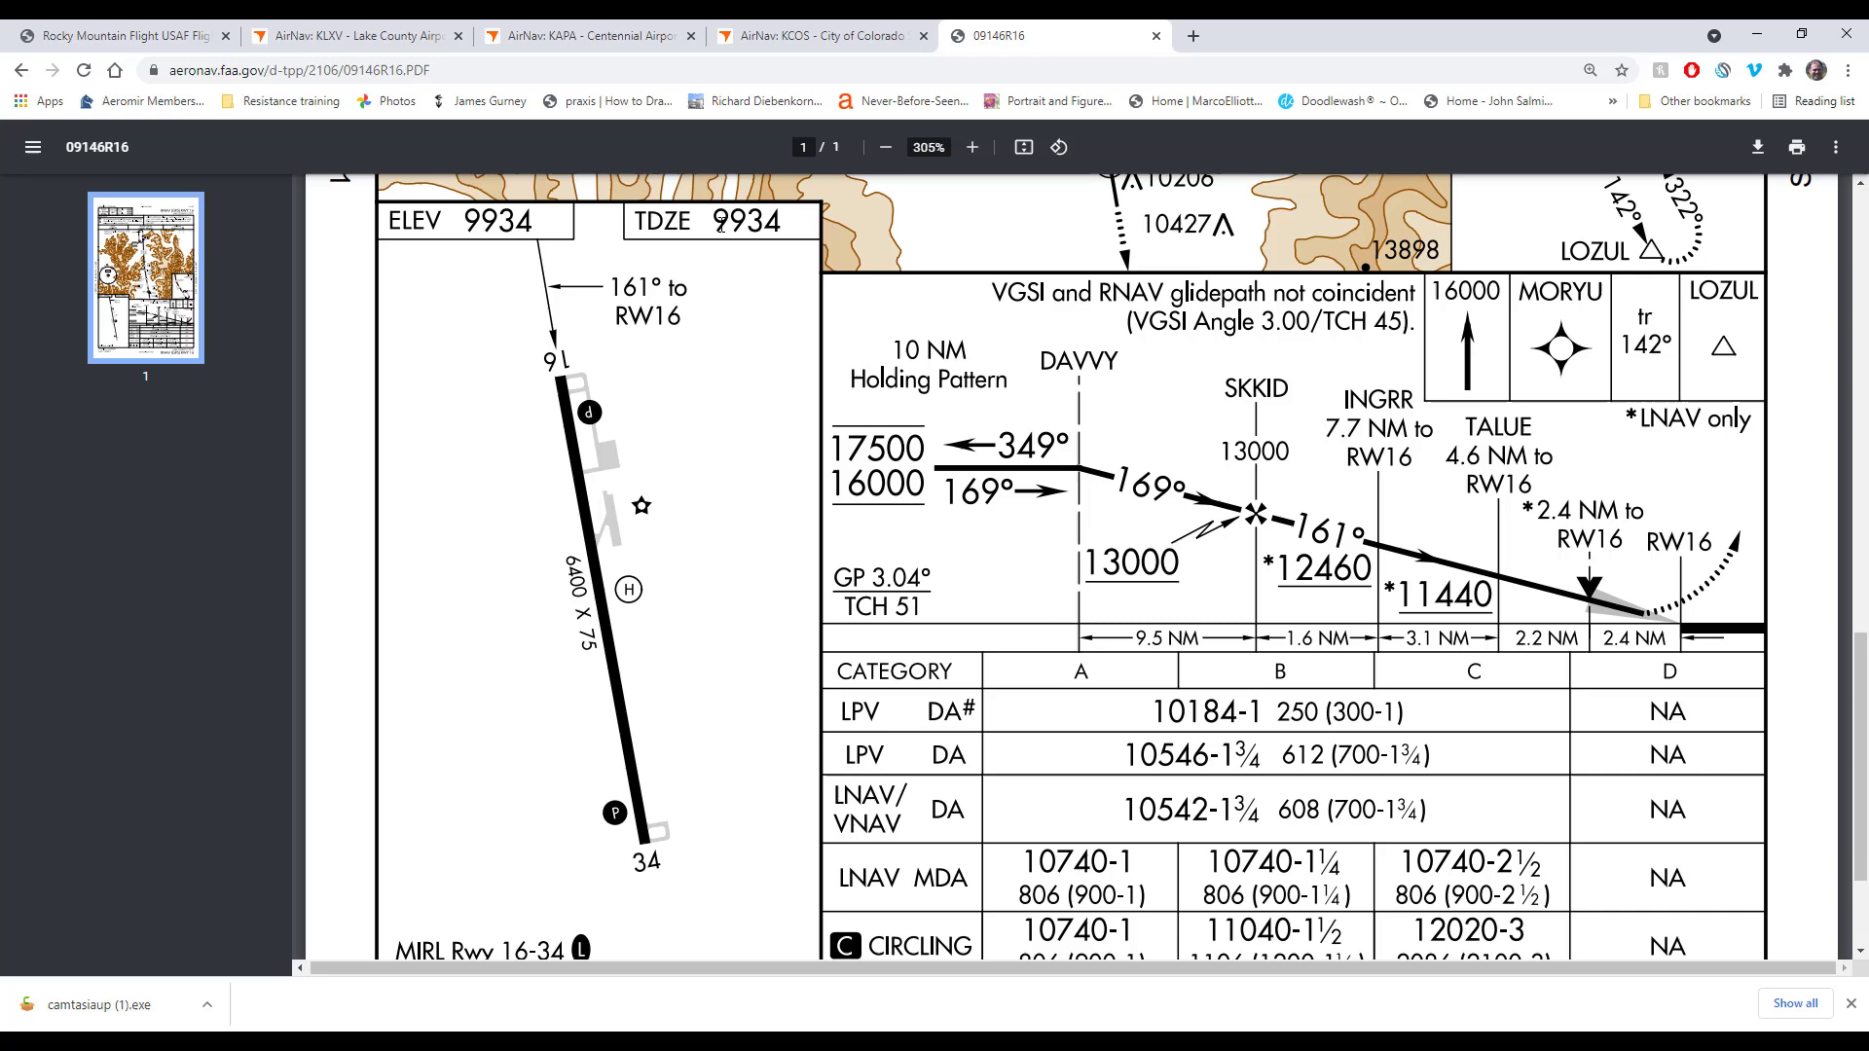
{"action": "left_click_drag", "start_coordinate": [713, 222], "coordinate": [780, 222]}
{"action": "left_click", "coordinate": [779, 222]}
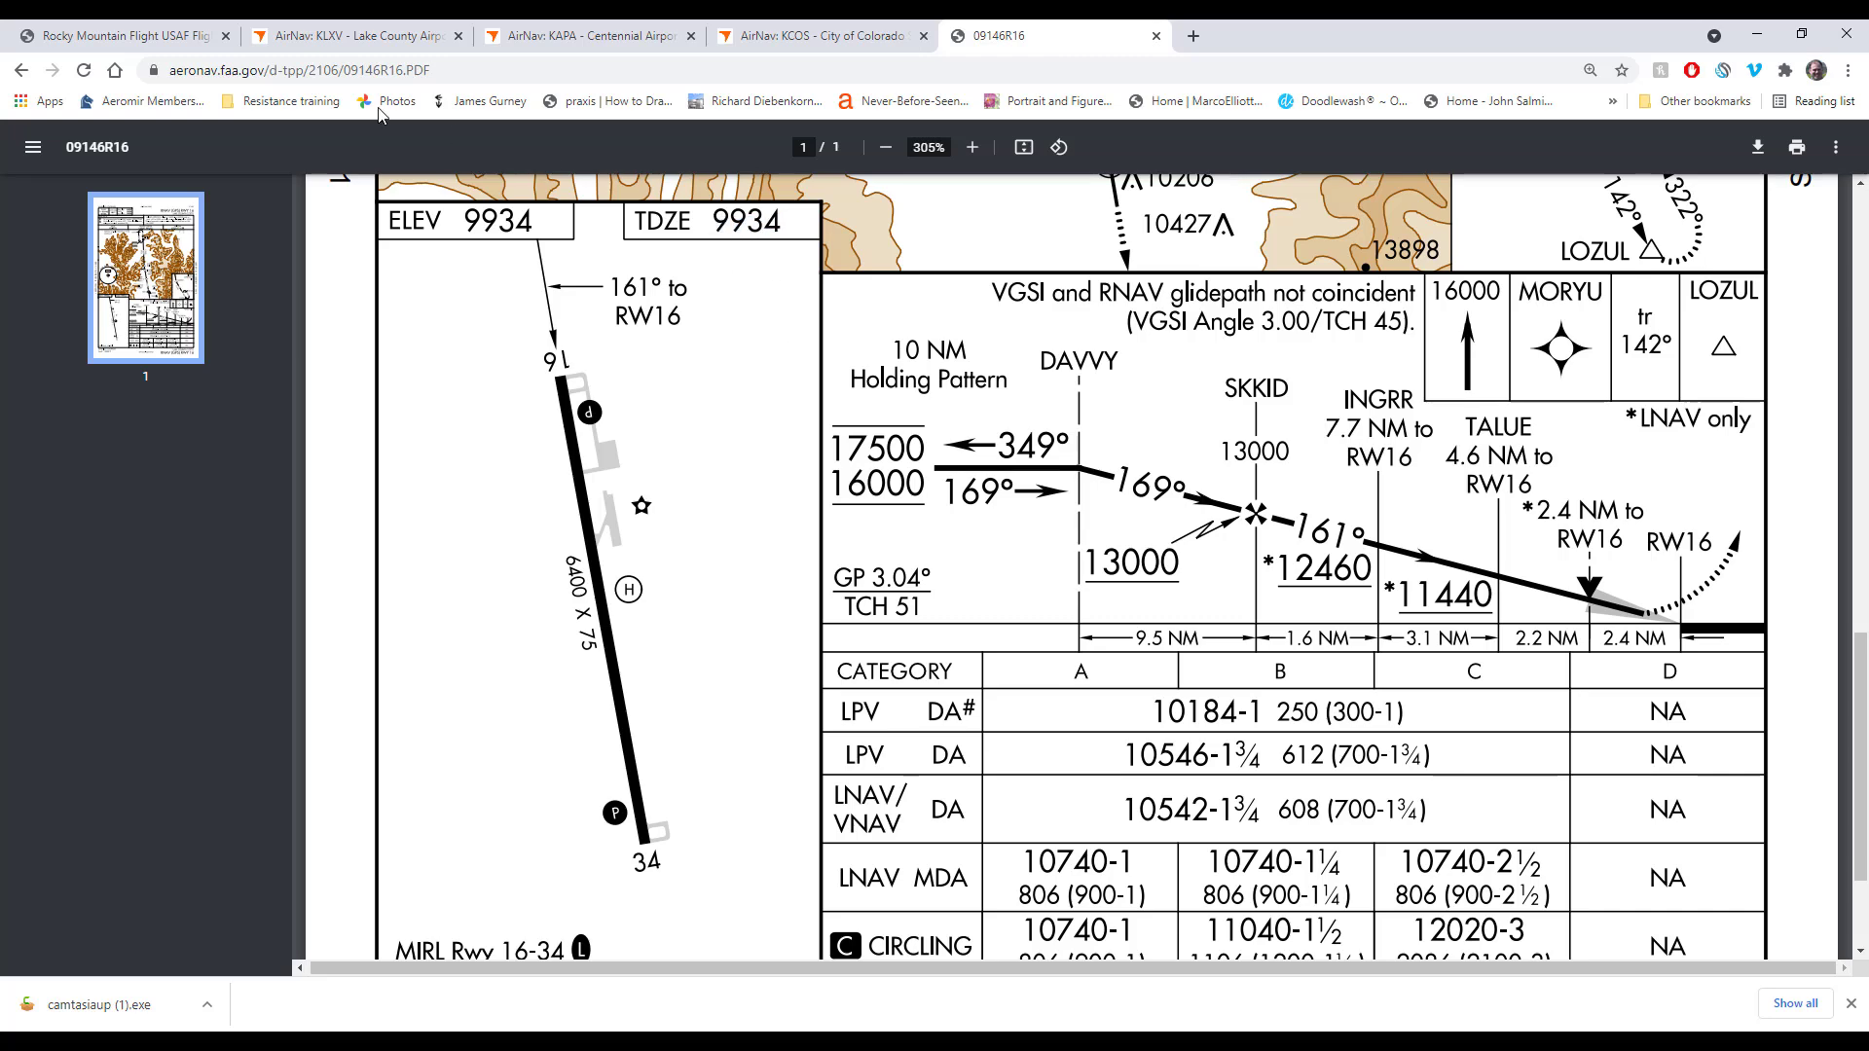
Step: Enter Low 09985 and High 13000 in the Altitude Calculator, giving 3015 feet to lose
{"action": "double_click", "coordinate": [1293, 721]}
{"action": "type", "text": "09"}
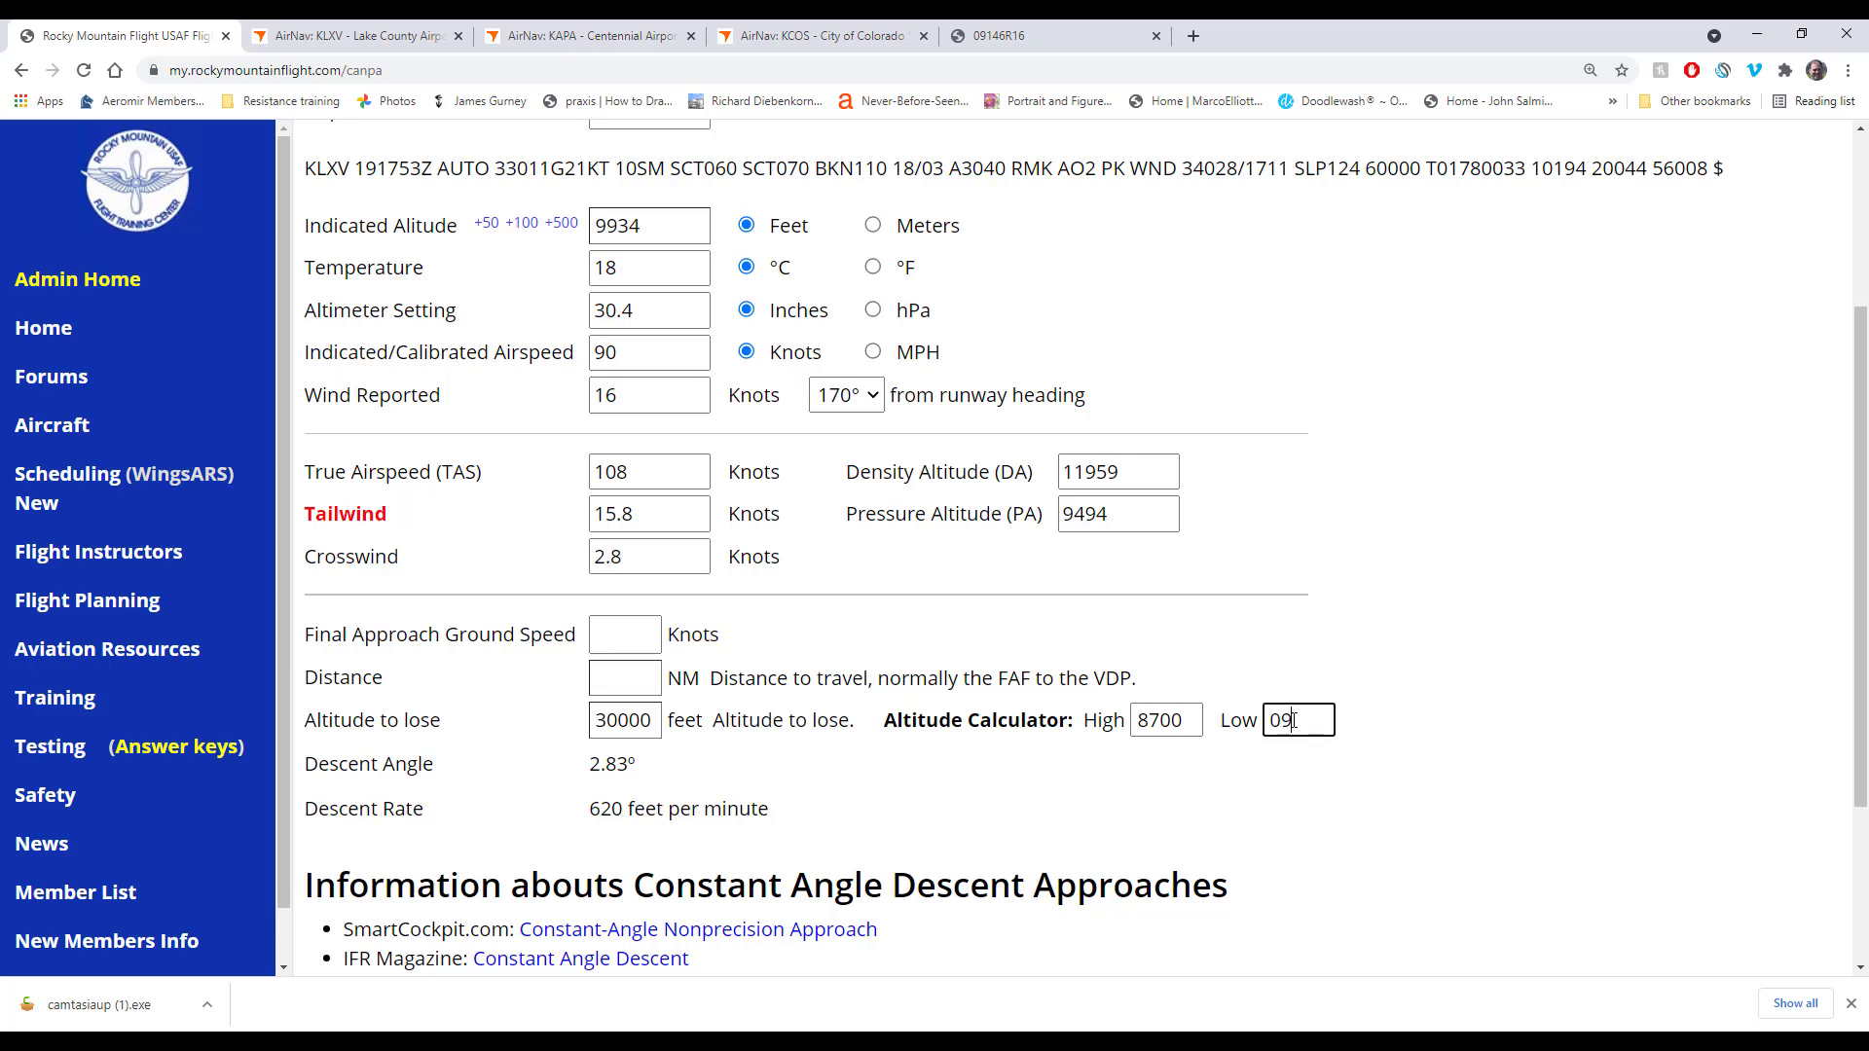
{"action": "type", "text": "985"}
{"action": "key", "text": "Tab"}
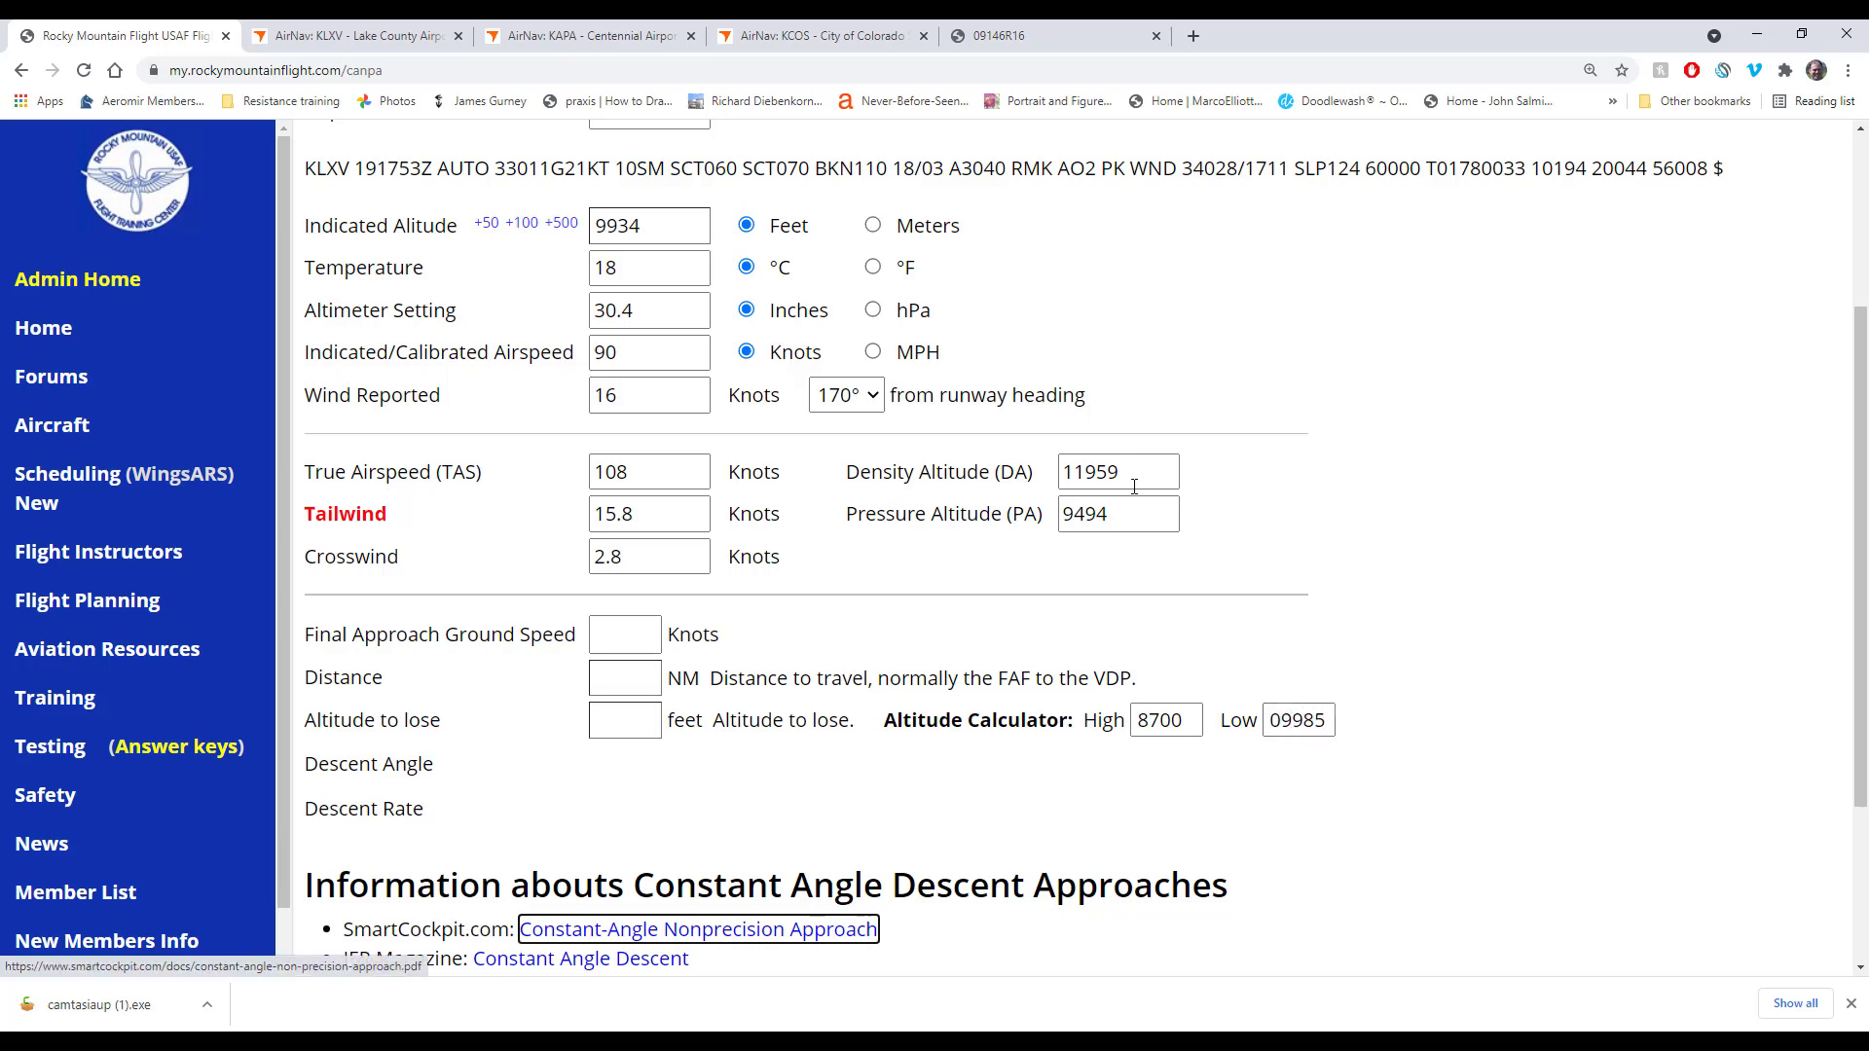
{"action": "left_click", "coordinate": [1002, 36]}
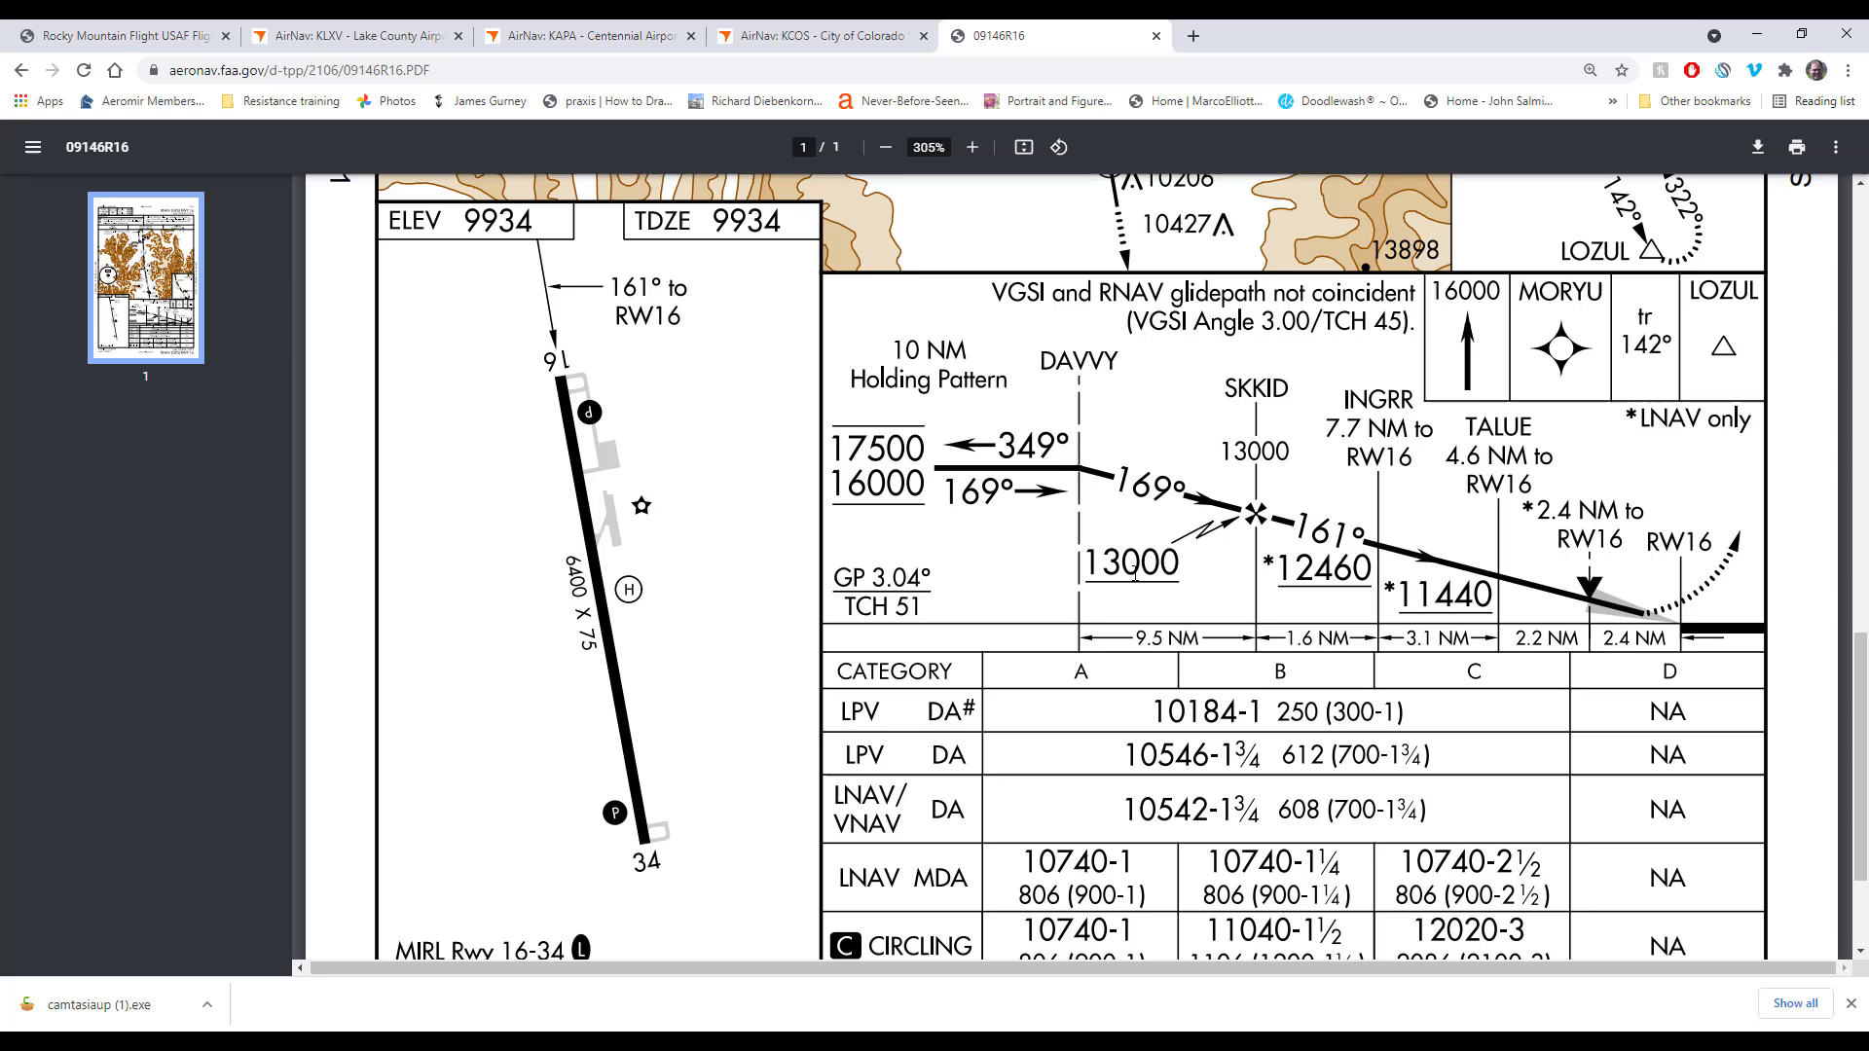
{"action": "left_click", "coordinate": [151, 36]}
{"action": "double_click", "coordinate": [1173, 721]}
{"action": "type", "text": "130"}
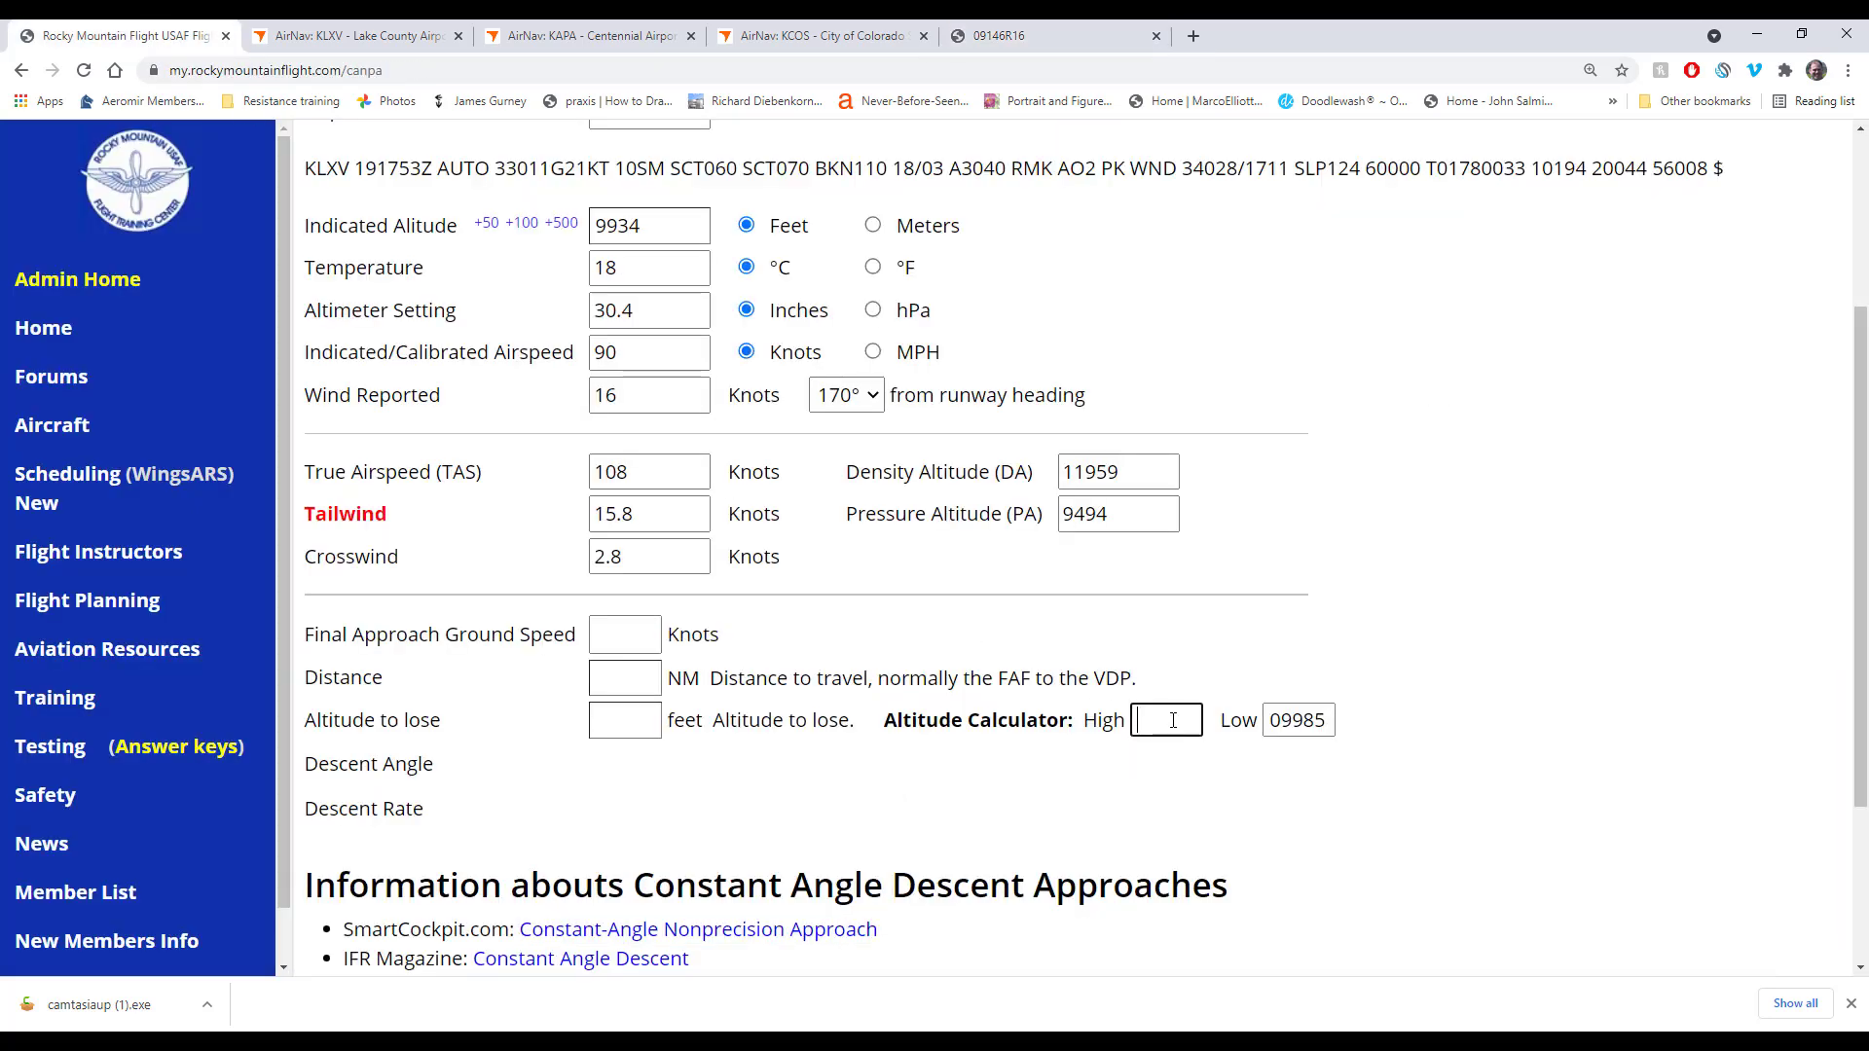
{"action": "type", "text": "00"}
{"action": "left_click", "coordinate": [657, 721]}
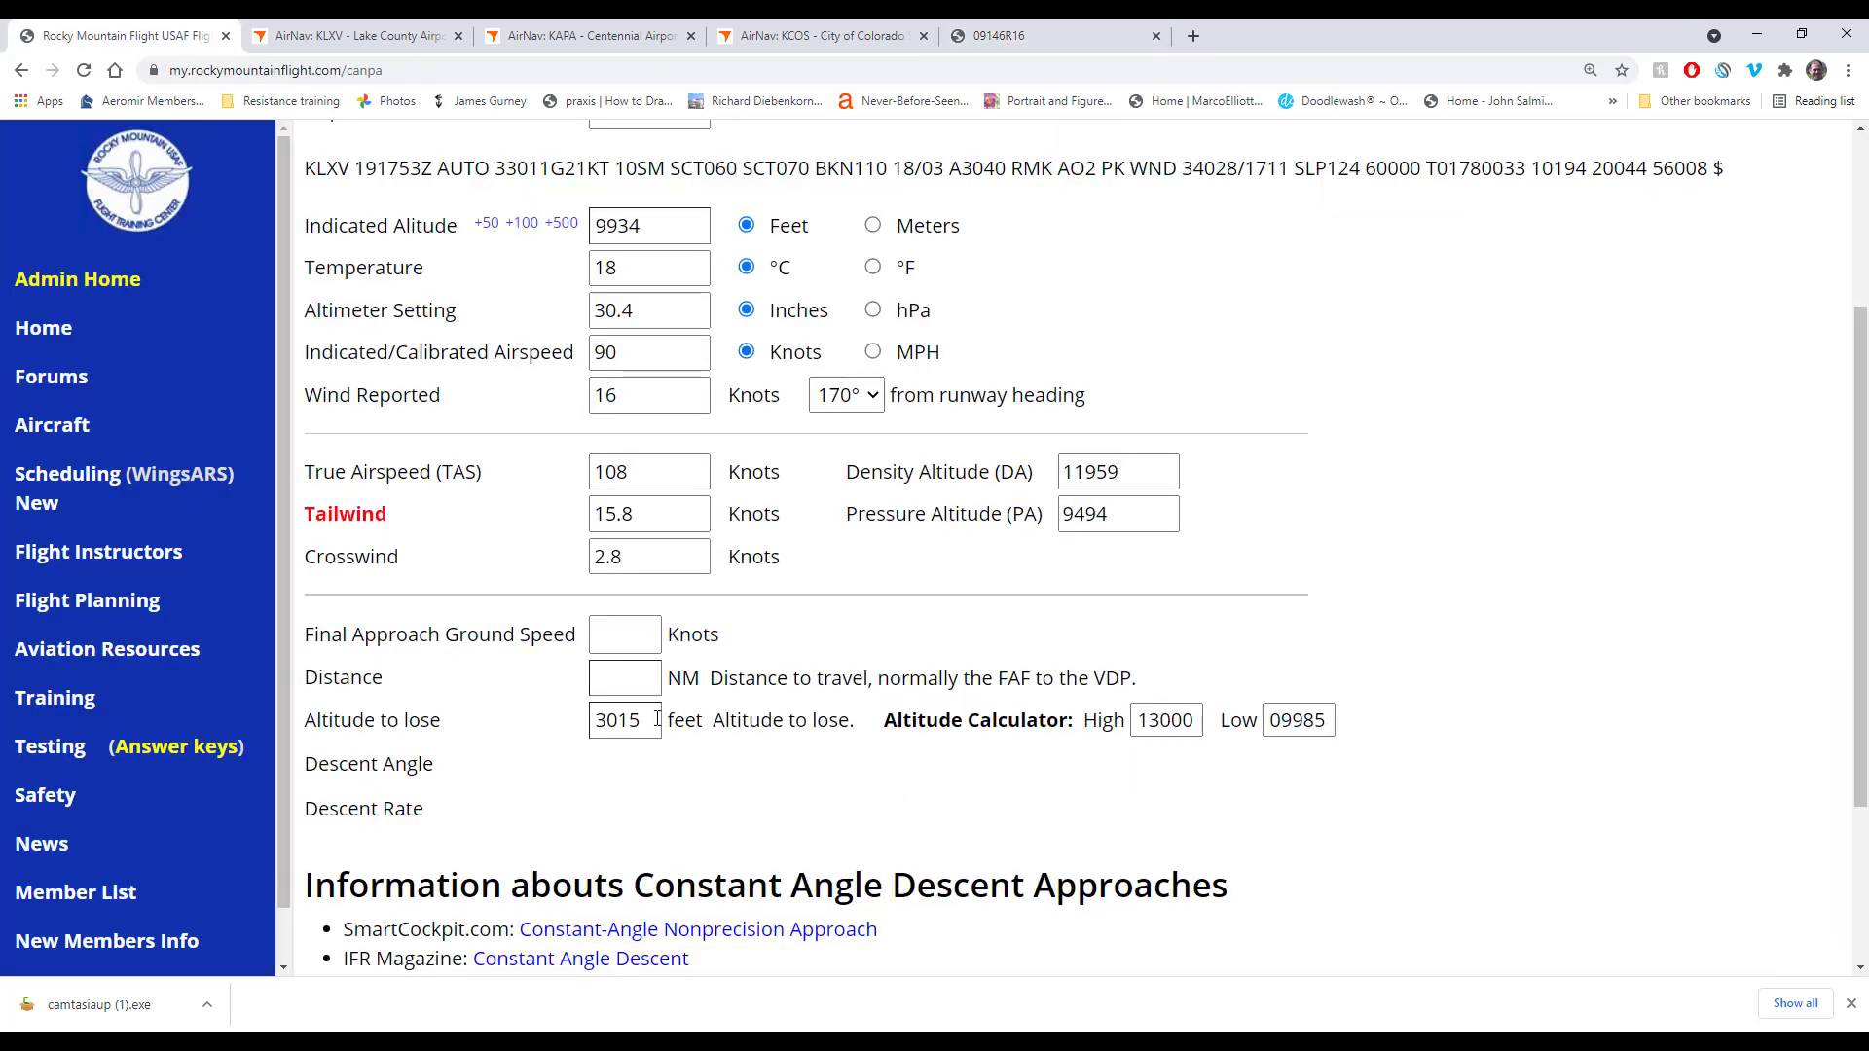
{"action": "left_click", "coordinate": [1003, 36]}
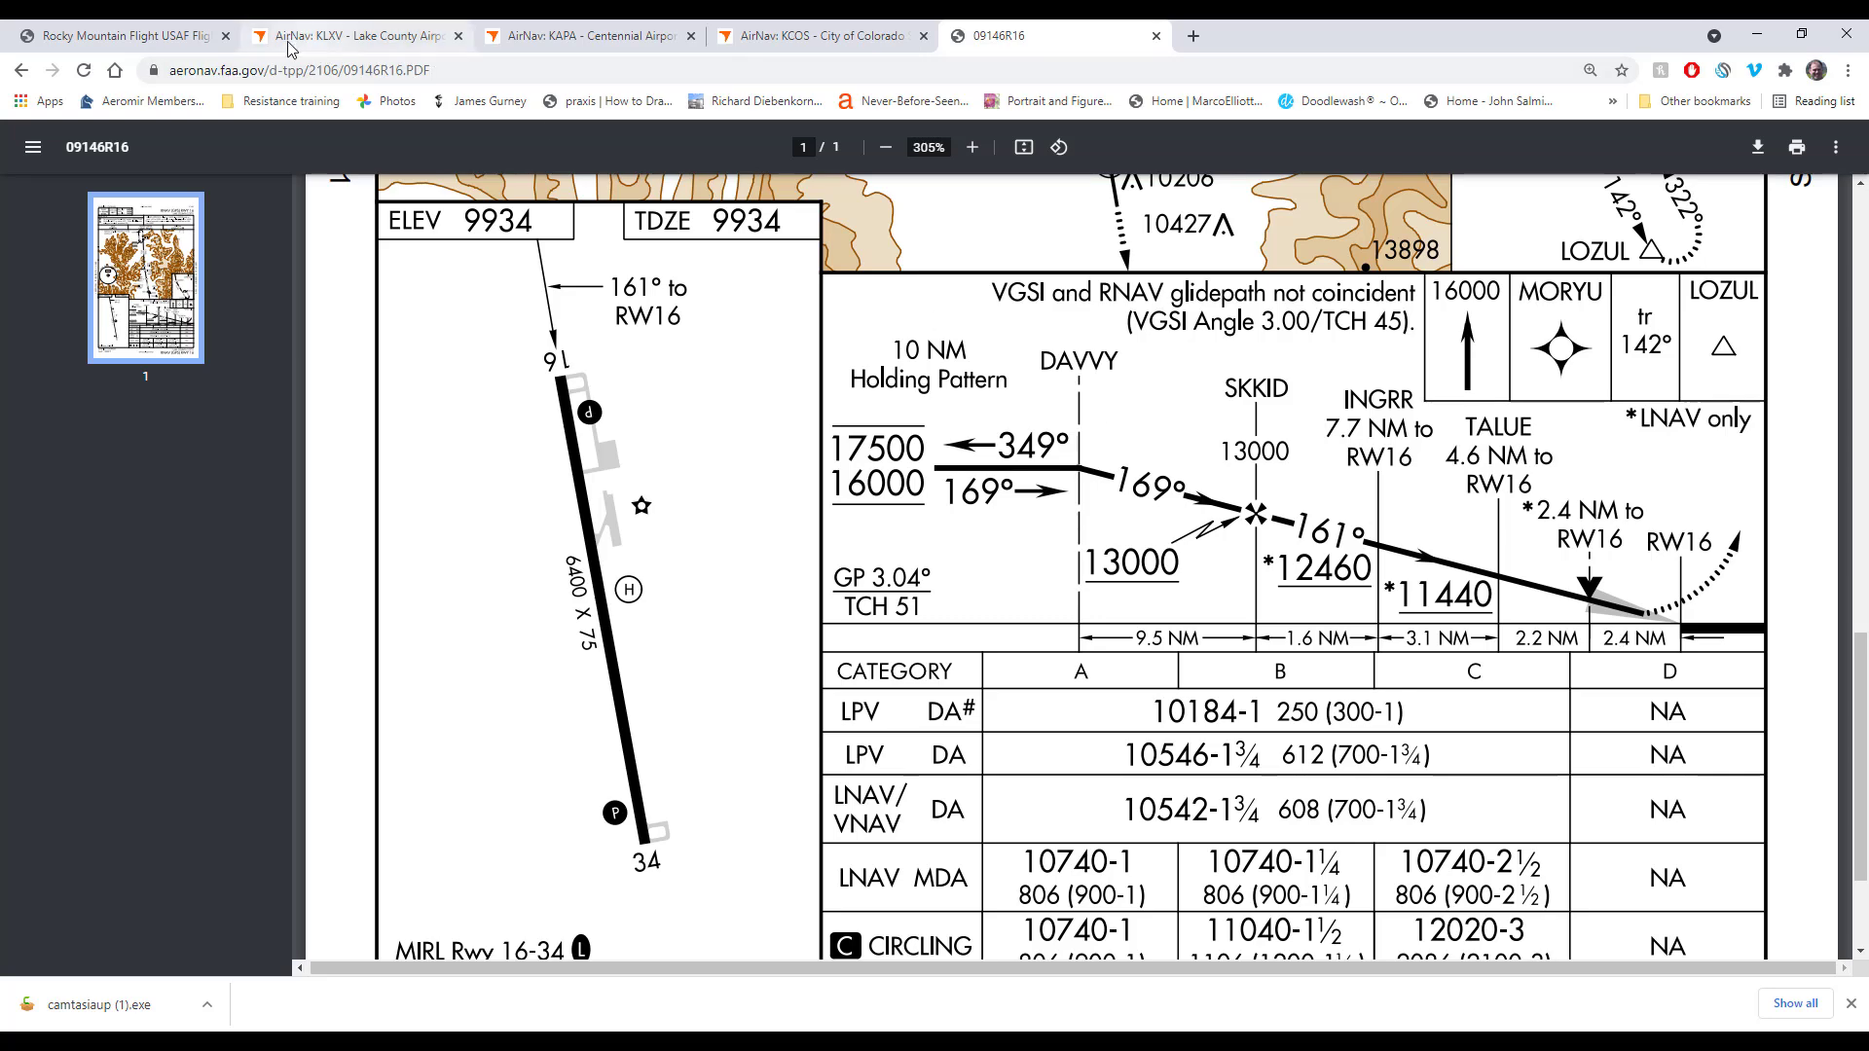
Step: Enter a 9.3 NM distance and 90-knot airspeed, yielding 3.05° at 670 fpm
{"action": "left_click", "coordinate": [121, 35]}
{"action": "left_click", "coordinate": [611, 673]}
{"action": "type", "text": "9.3"}
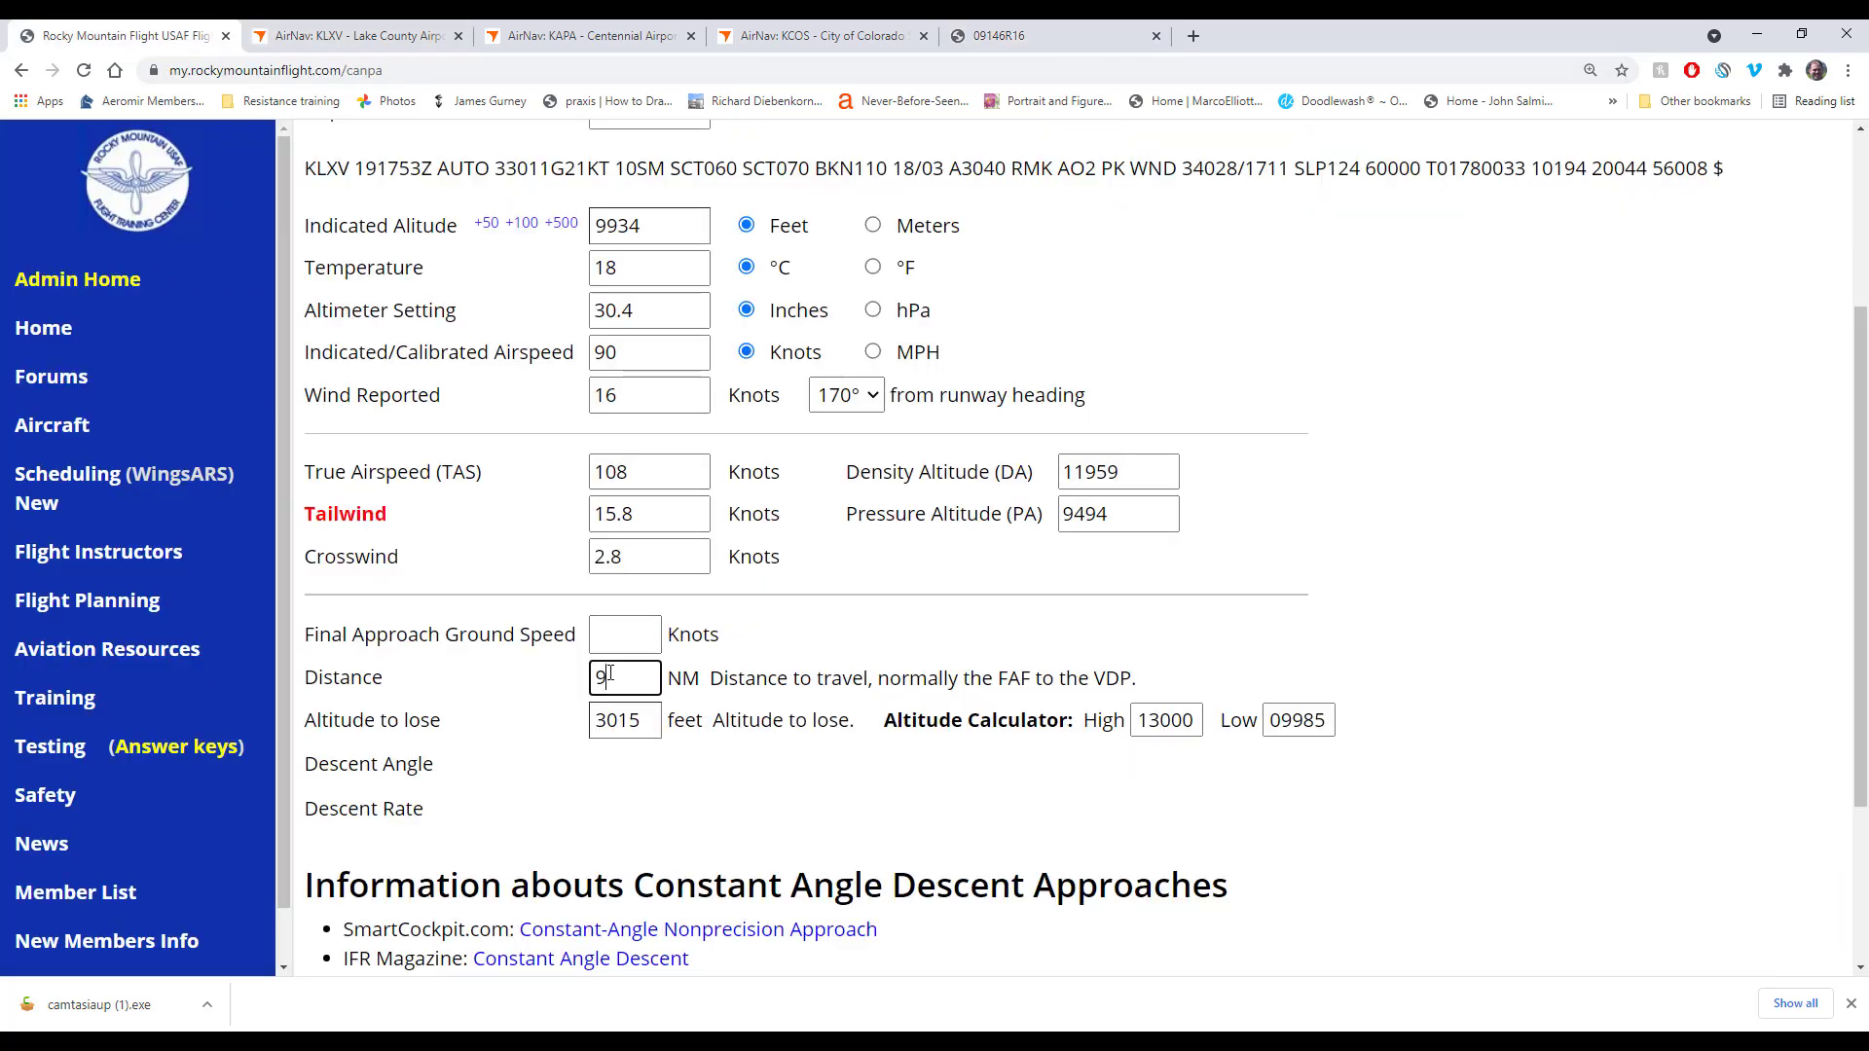
{"action": "left_click", "coordinate": [642, 394]}
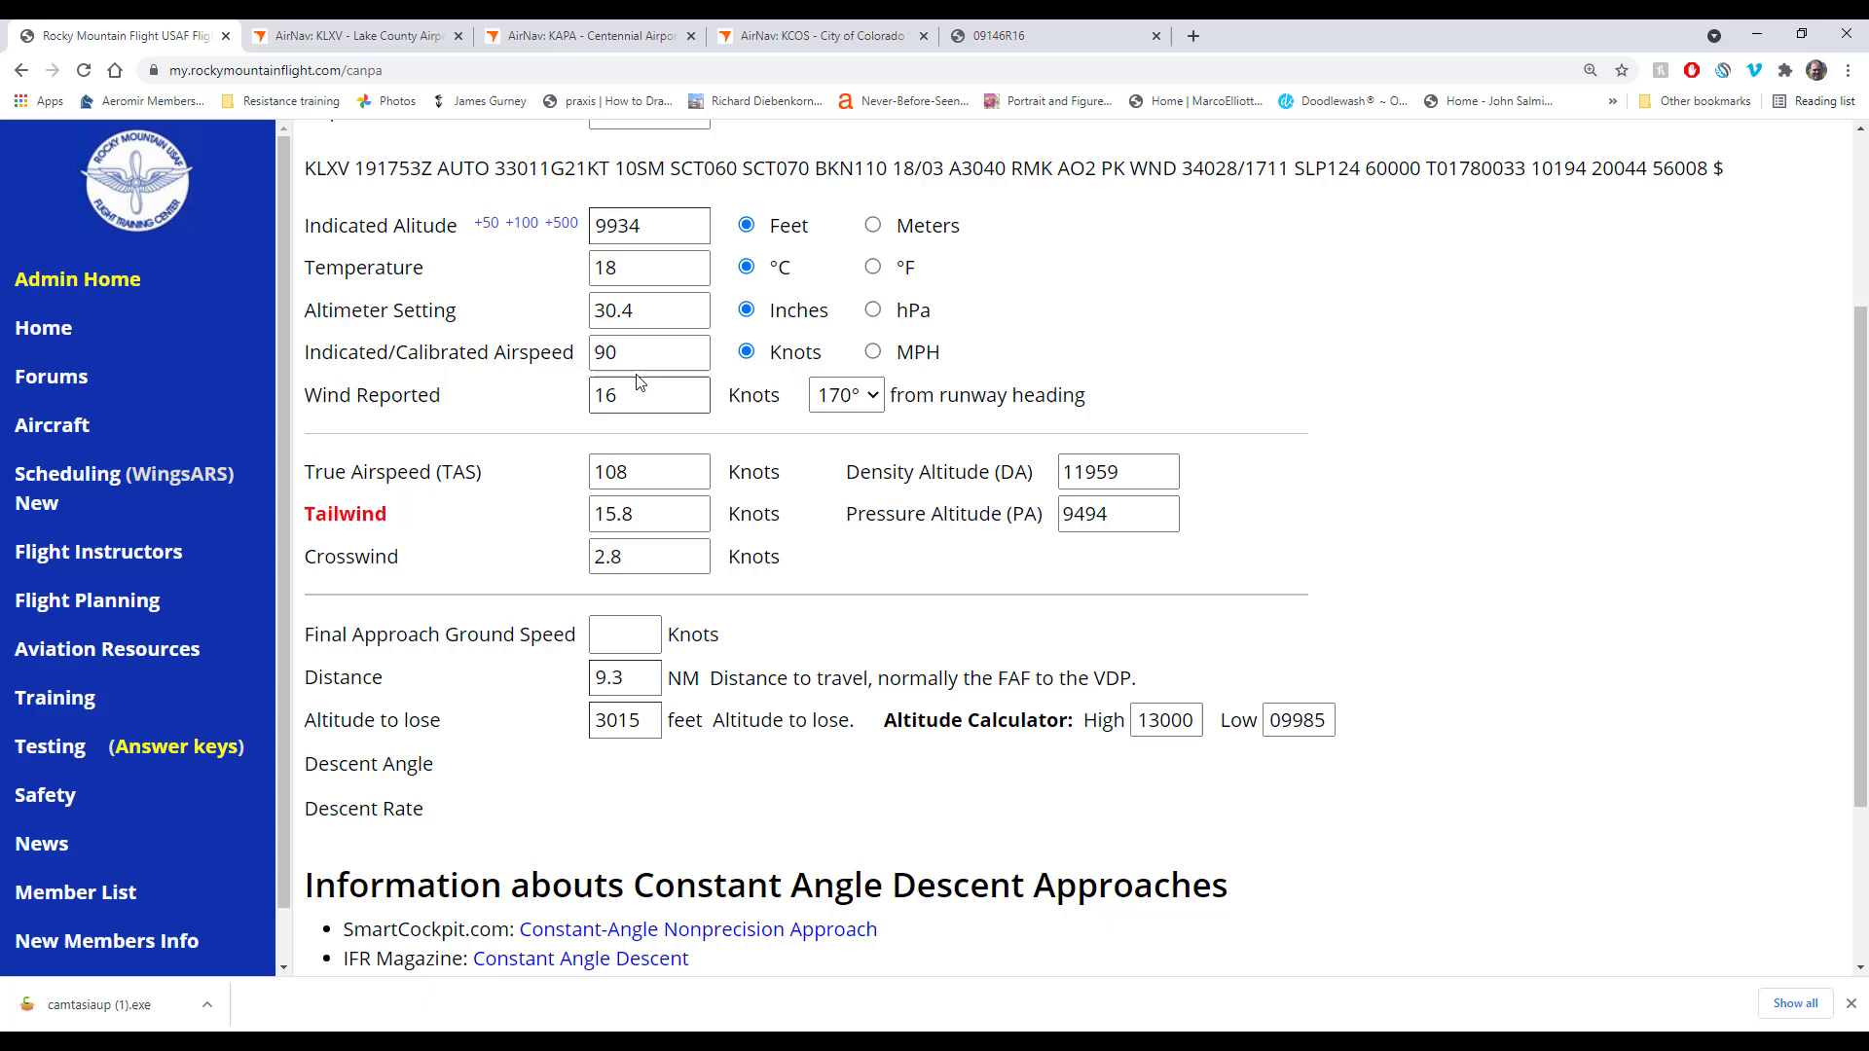
{"action": "double_click", "coordinate": [627, 351]}
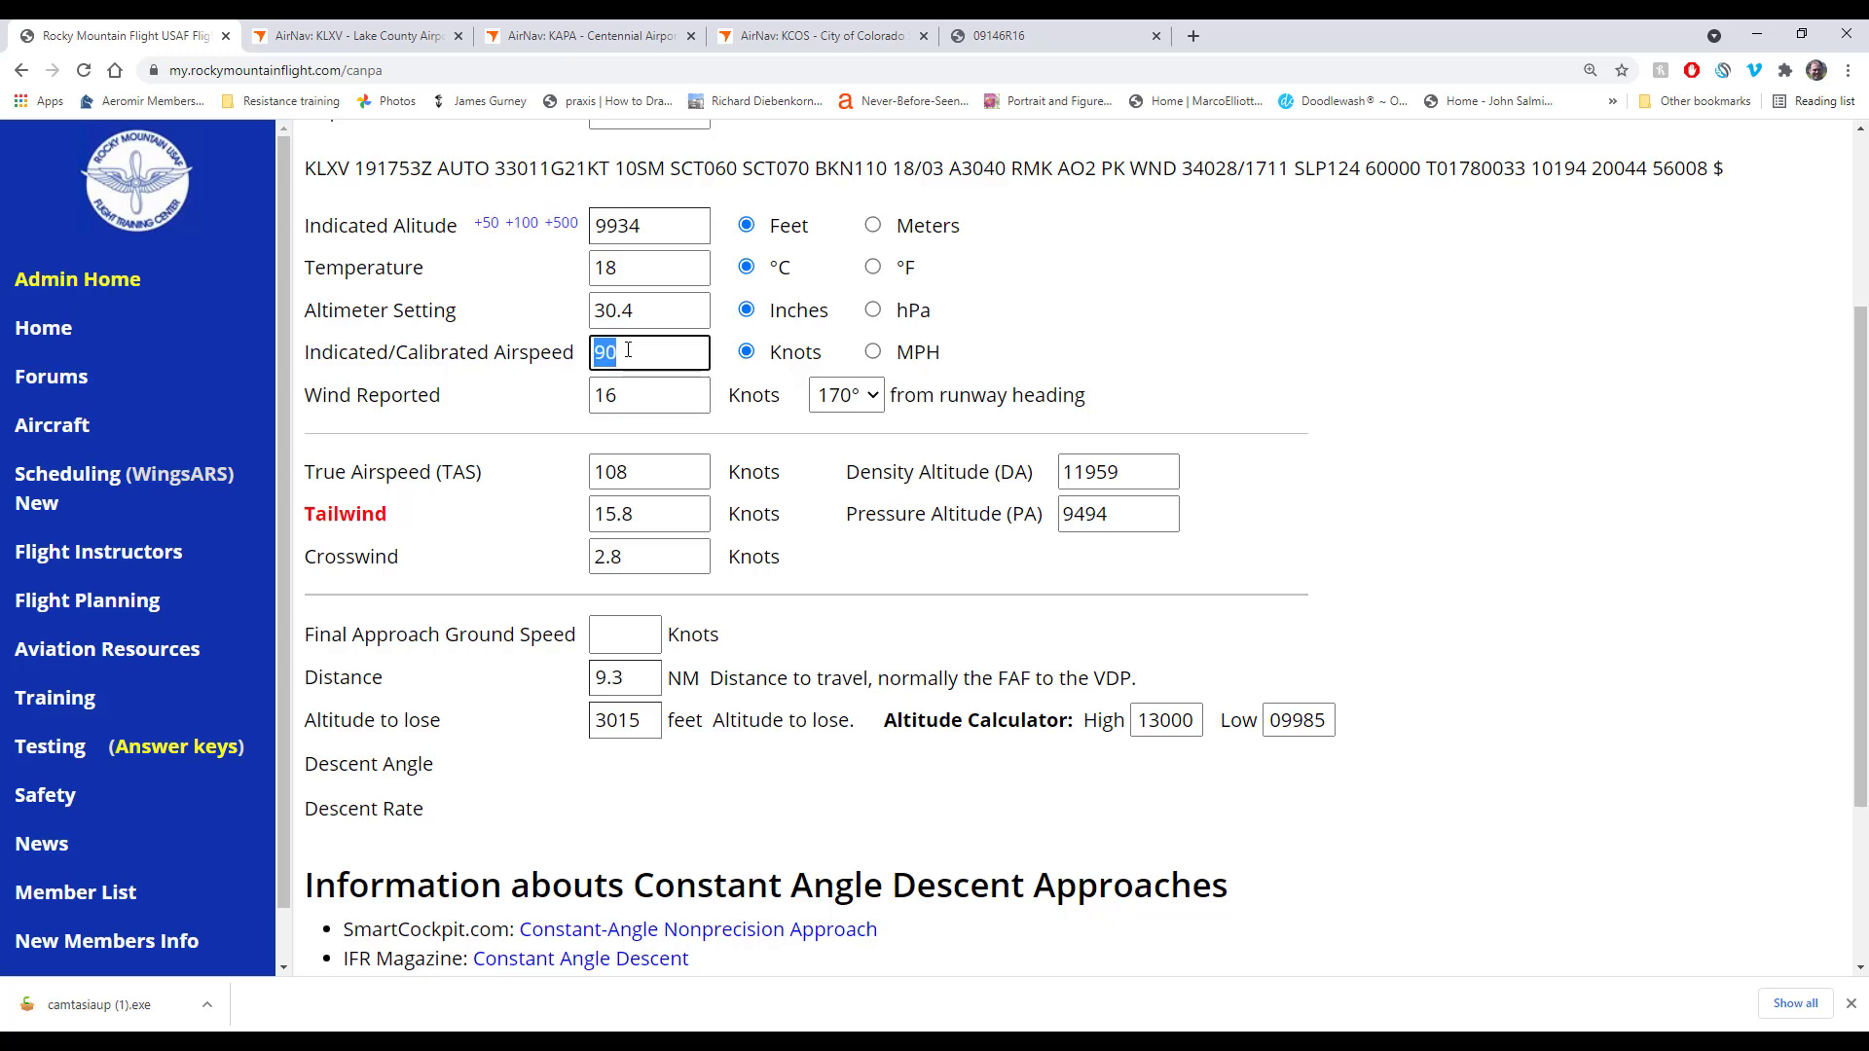
{"action": "type", "text": "91"}
{"action": "key", "text": "BackSpace"}
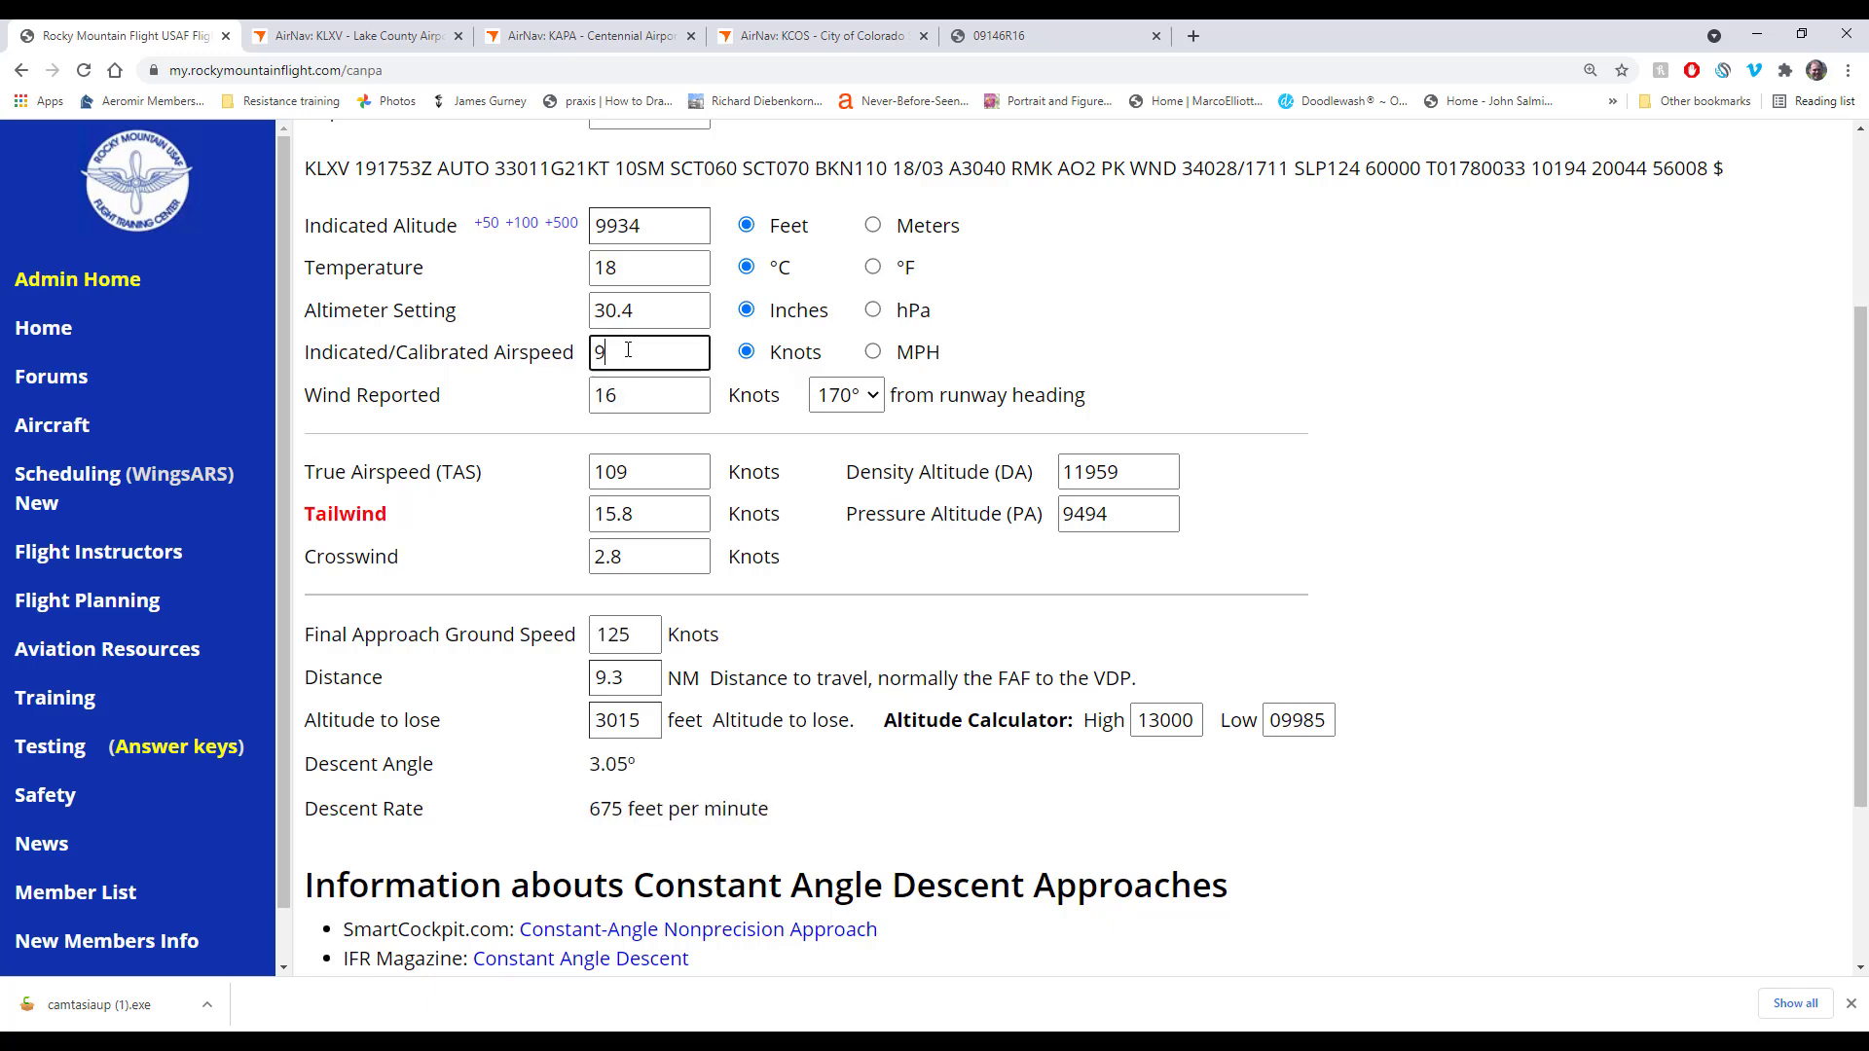
{"action": "type", "text": "0"}
{"action": "key", "text": "Tab"}
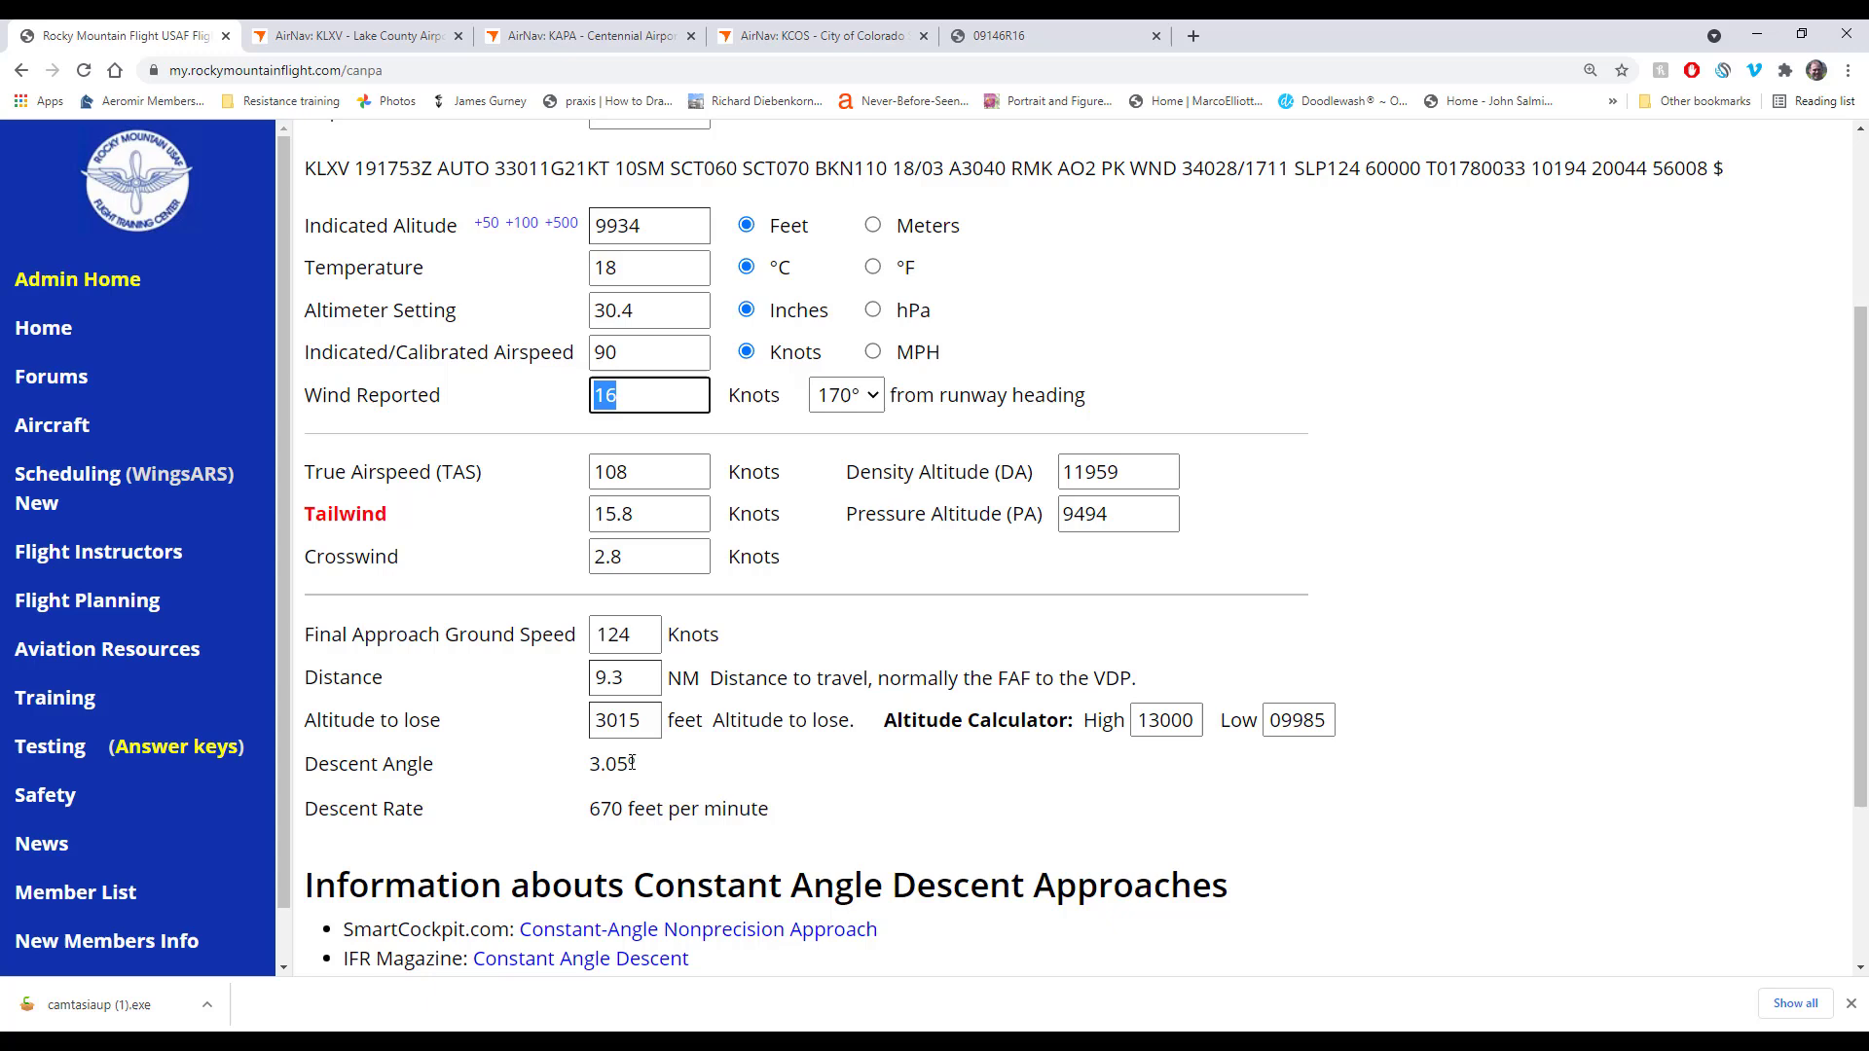
{"action": "left_click_drag", "start_coordinate": [630, 764], "coordinate": [622, 808]}
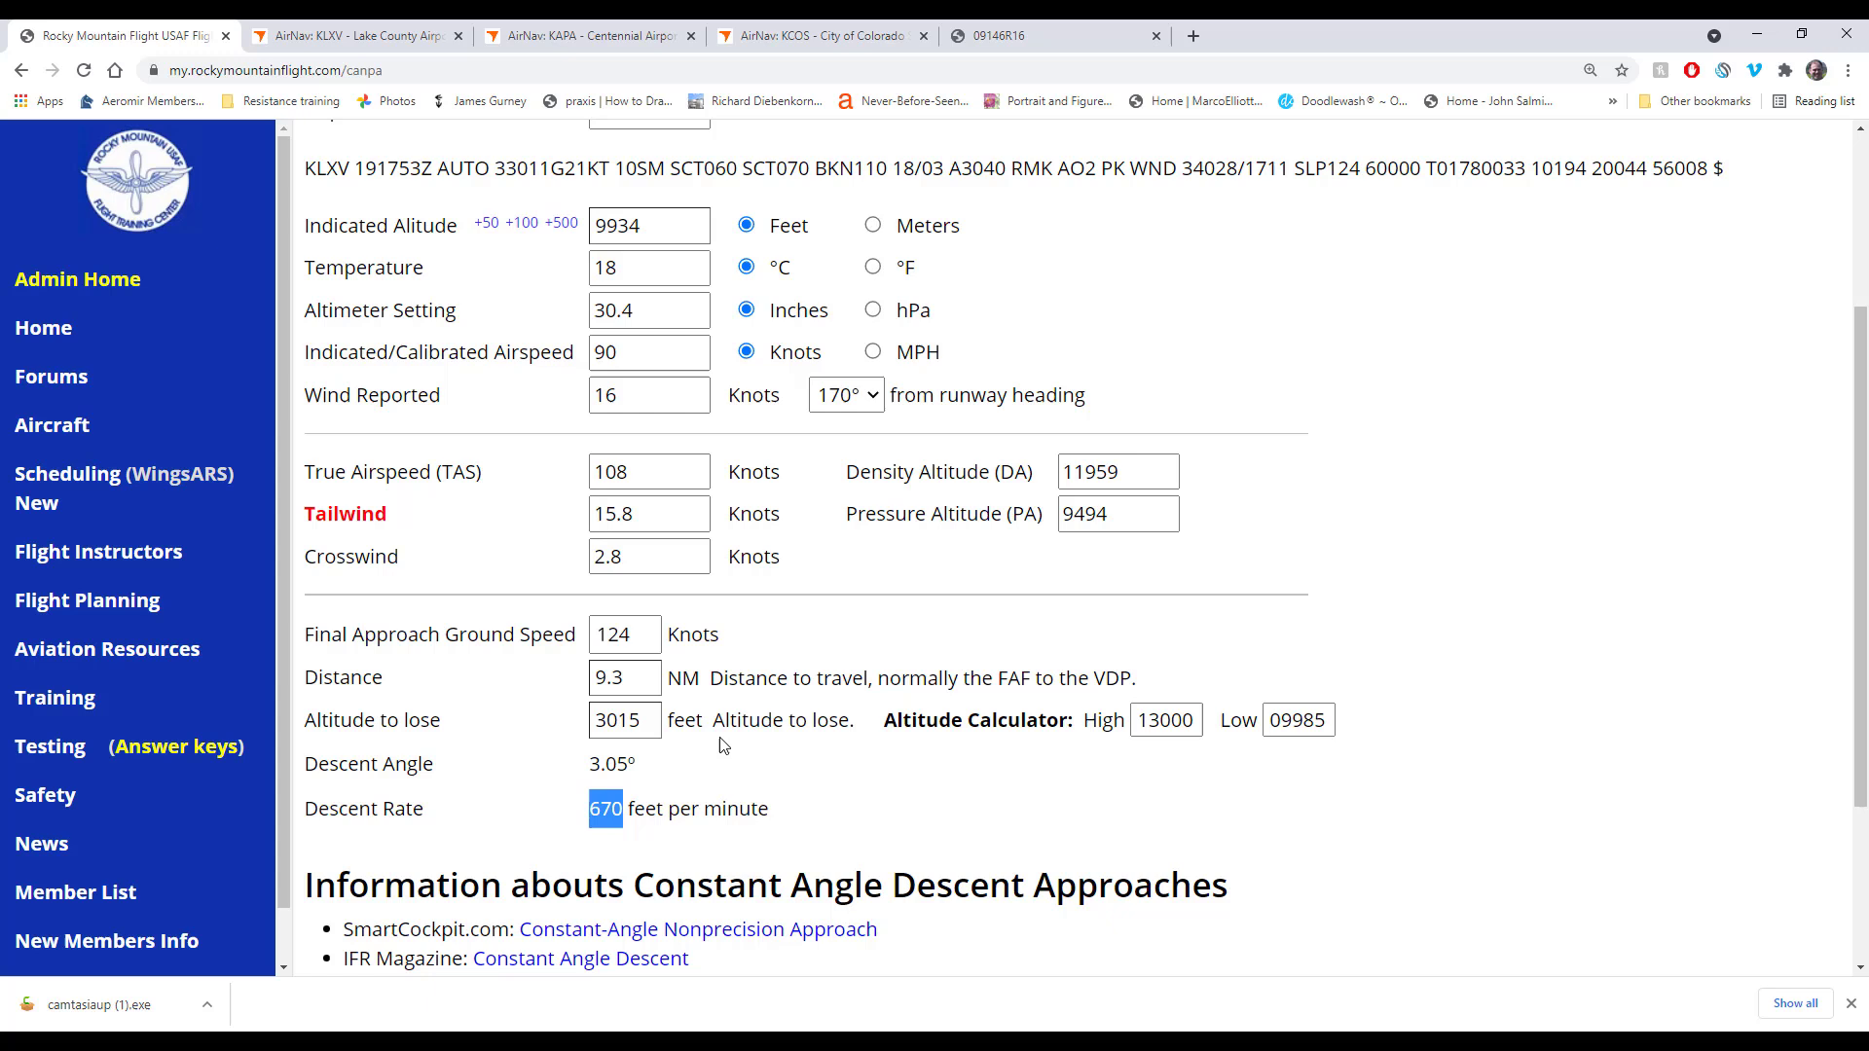
Step: Select the crosswind value and scroll through the calculator
{"action": "double_click", "coordinate": [631, 553]}
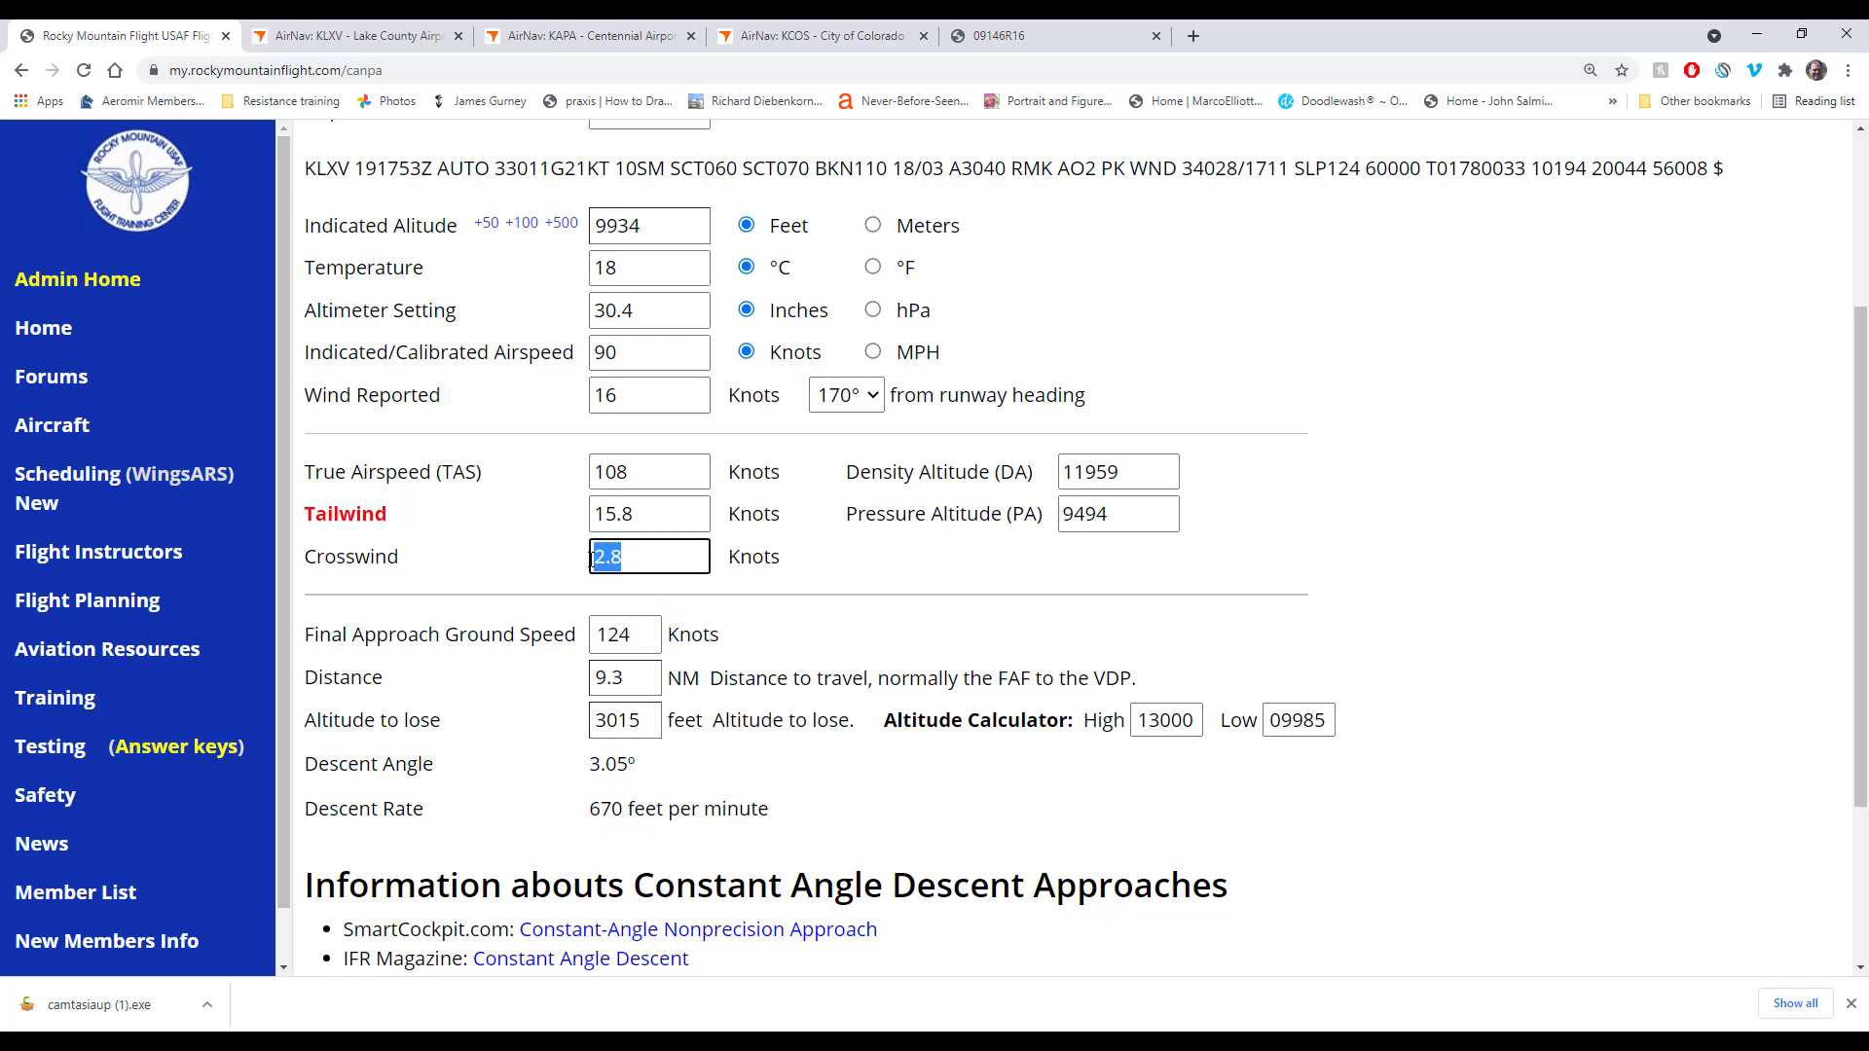
{"action": "left_click", "coordinate": [617, 556]}
{"action": "scroll", "coordinate": [699, 660], "scroll_direction": "up", "scroll_amount": 3}
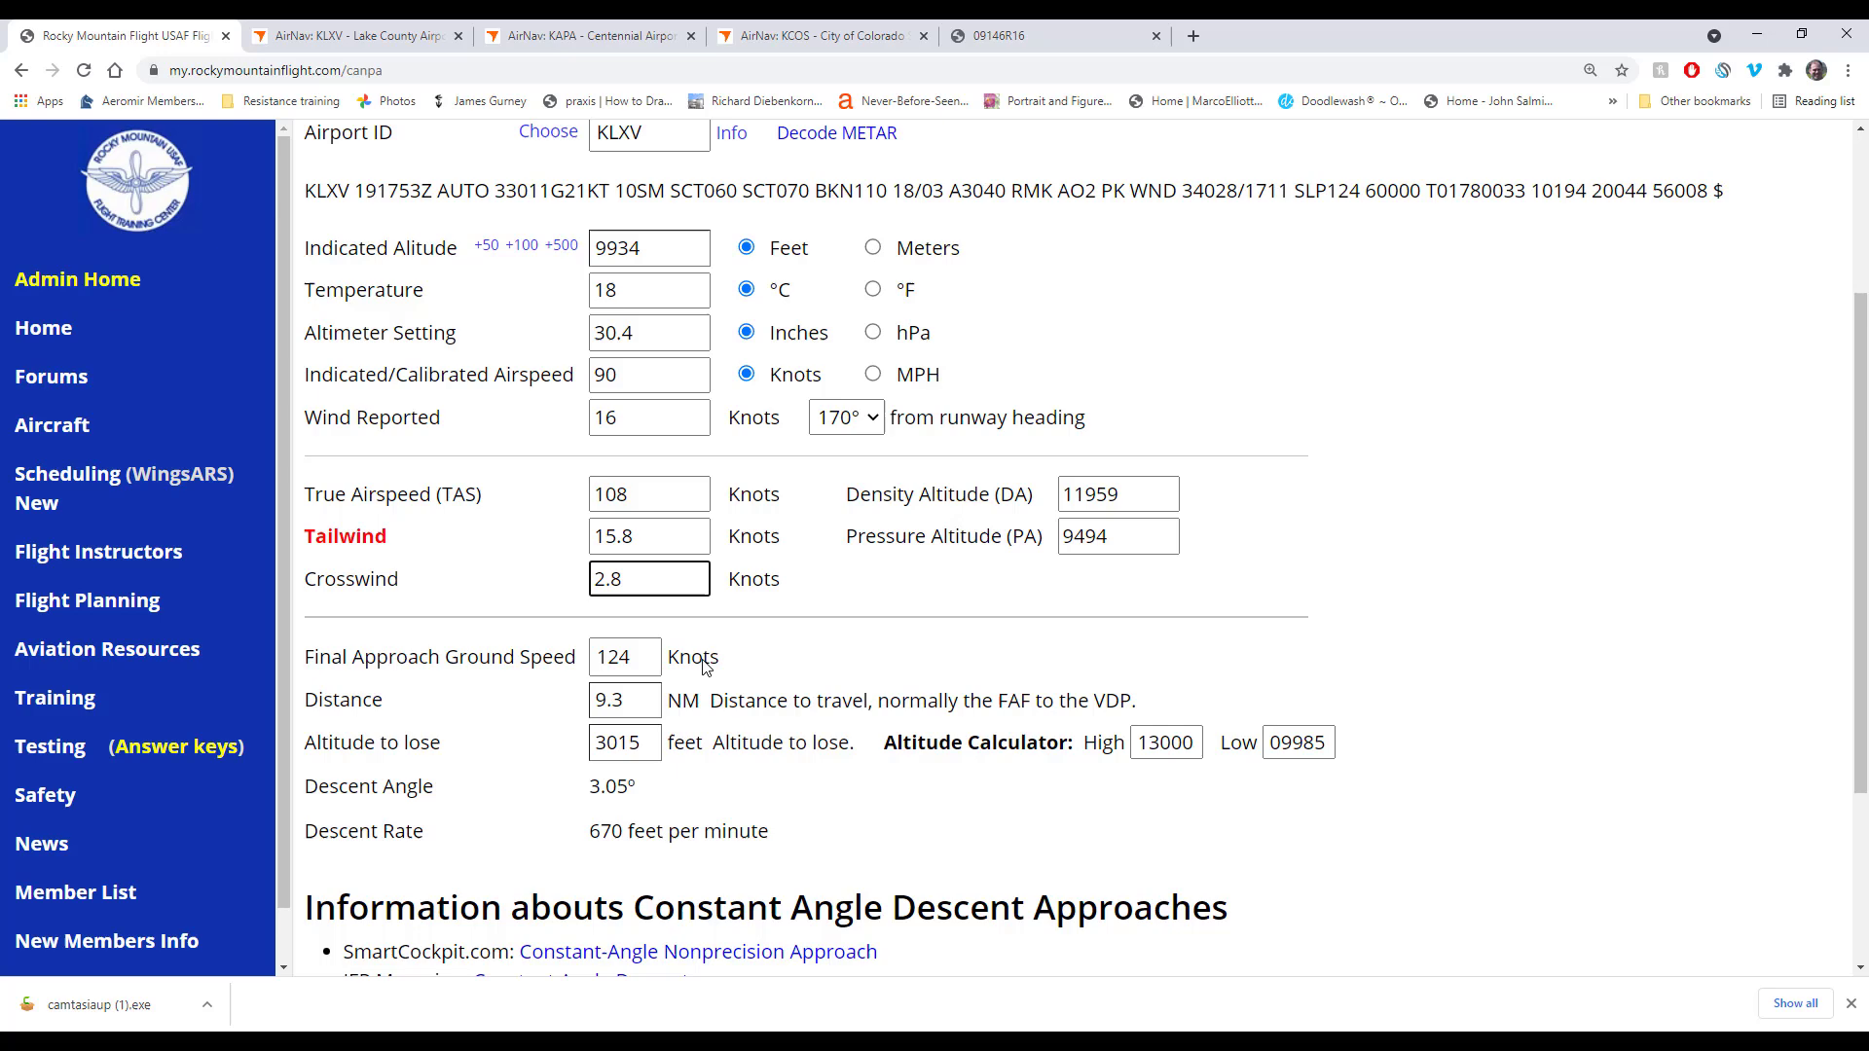
{"action": "scroll", "coordinate": [702, 660], "scroll_direction": "down", "scroll_amount": 2}
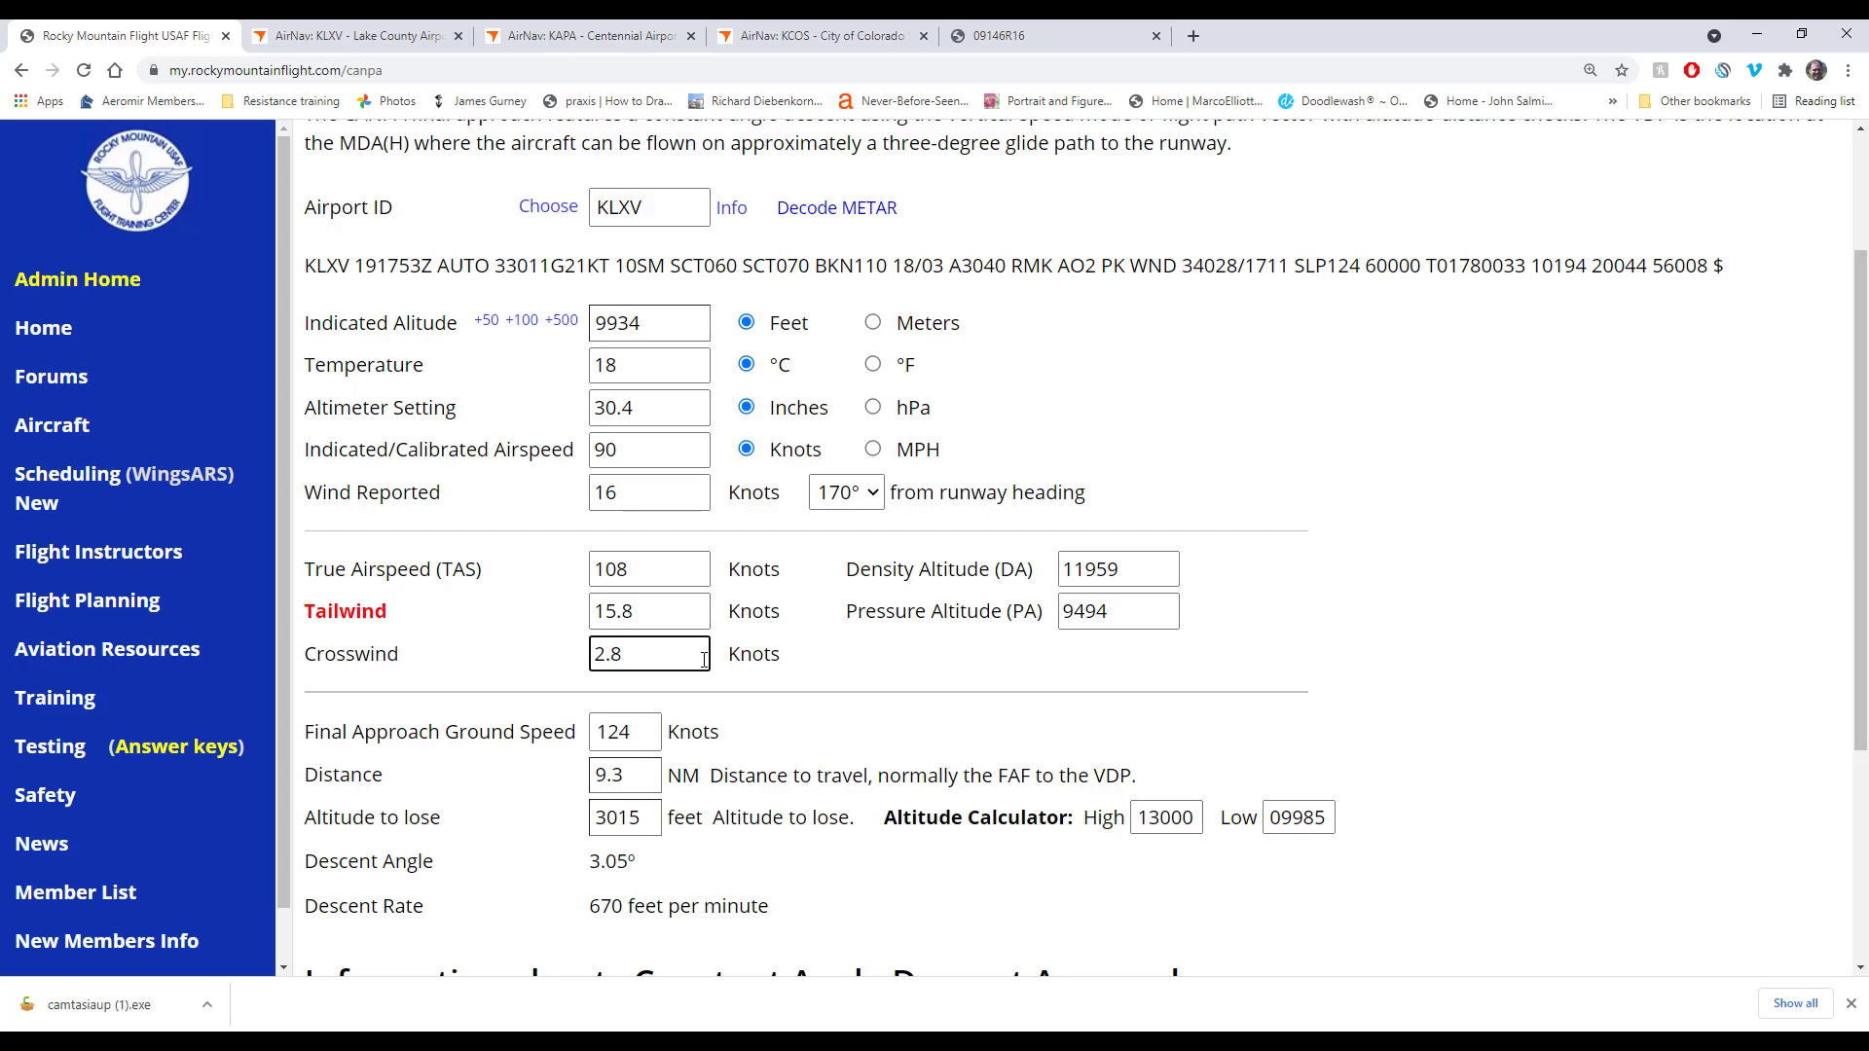
Step: Choose KCOS and set 65 knots airspeed with a 7-knot wind 20° off the runway
{"action": "left_click", "coordinate": [548, 206]}
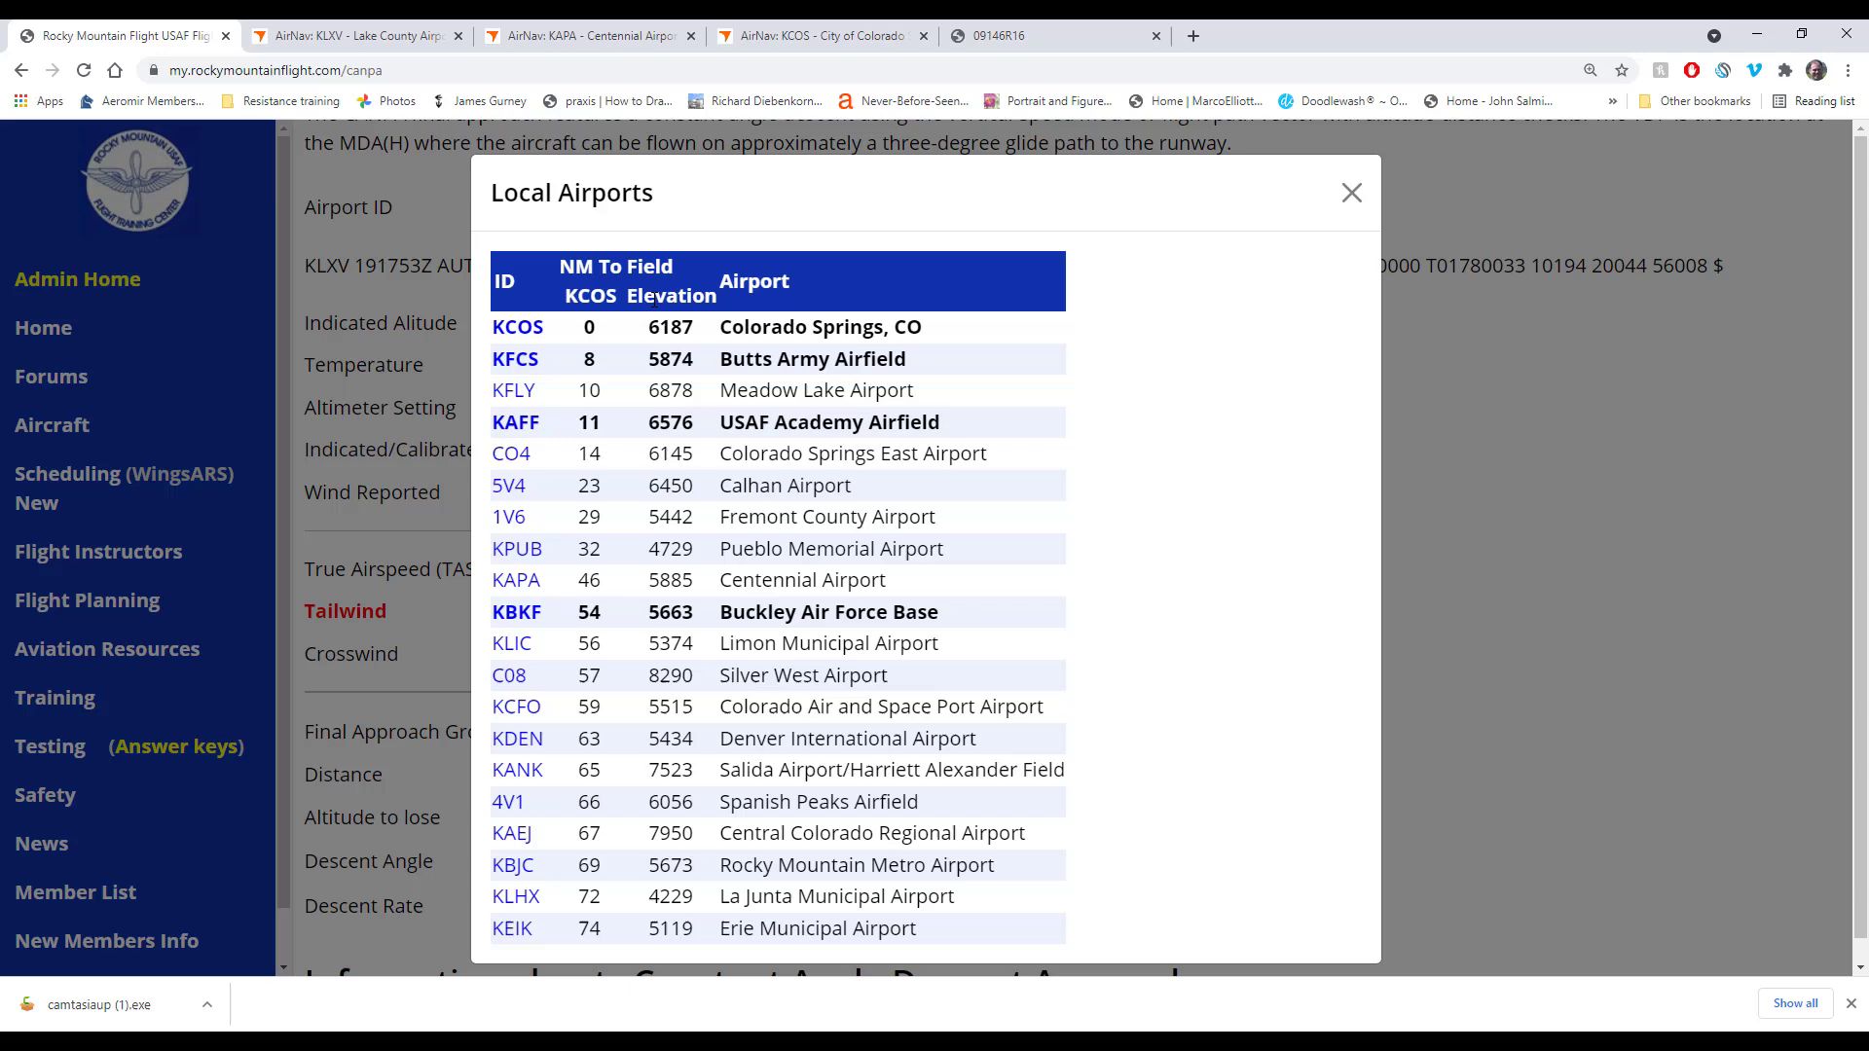
{"action": "left_click", "coordinate": [515, 328]}
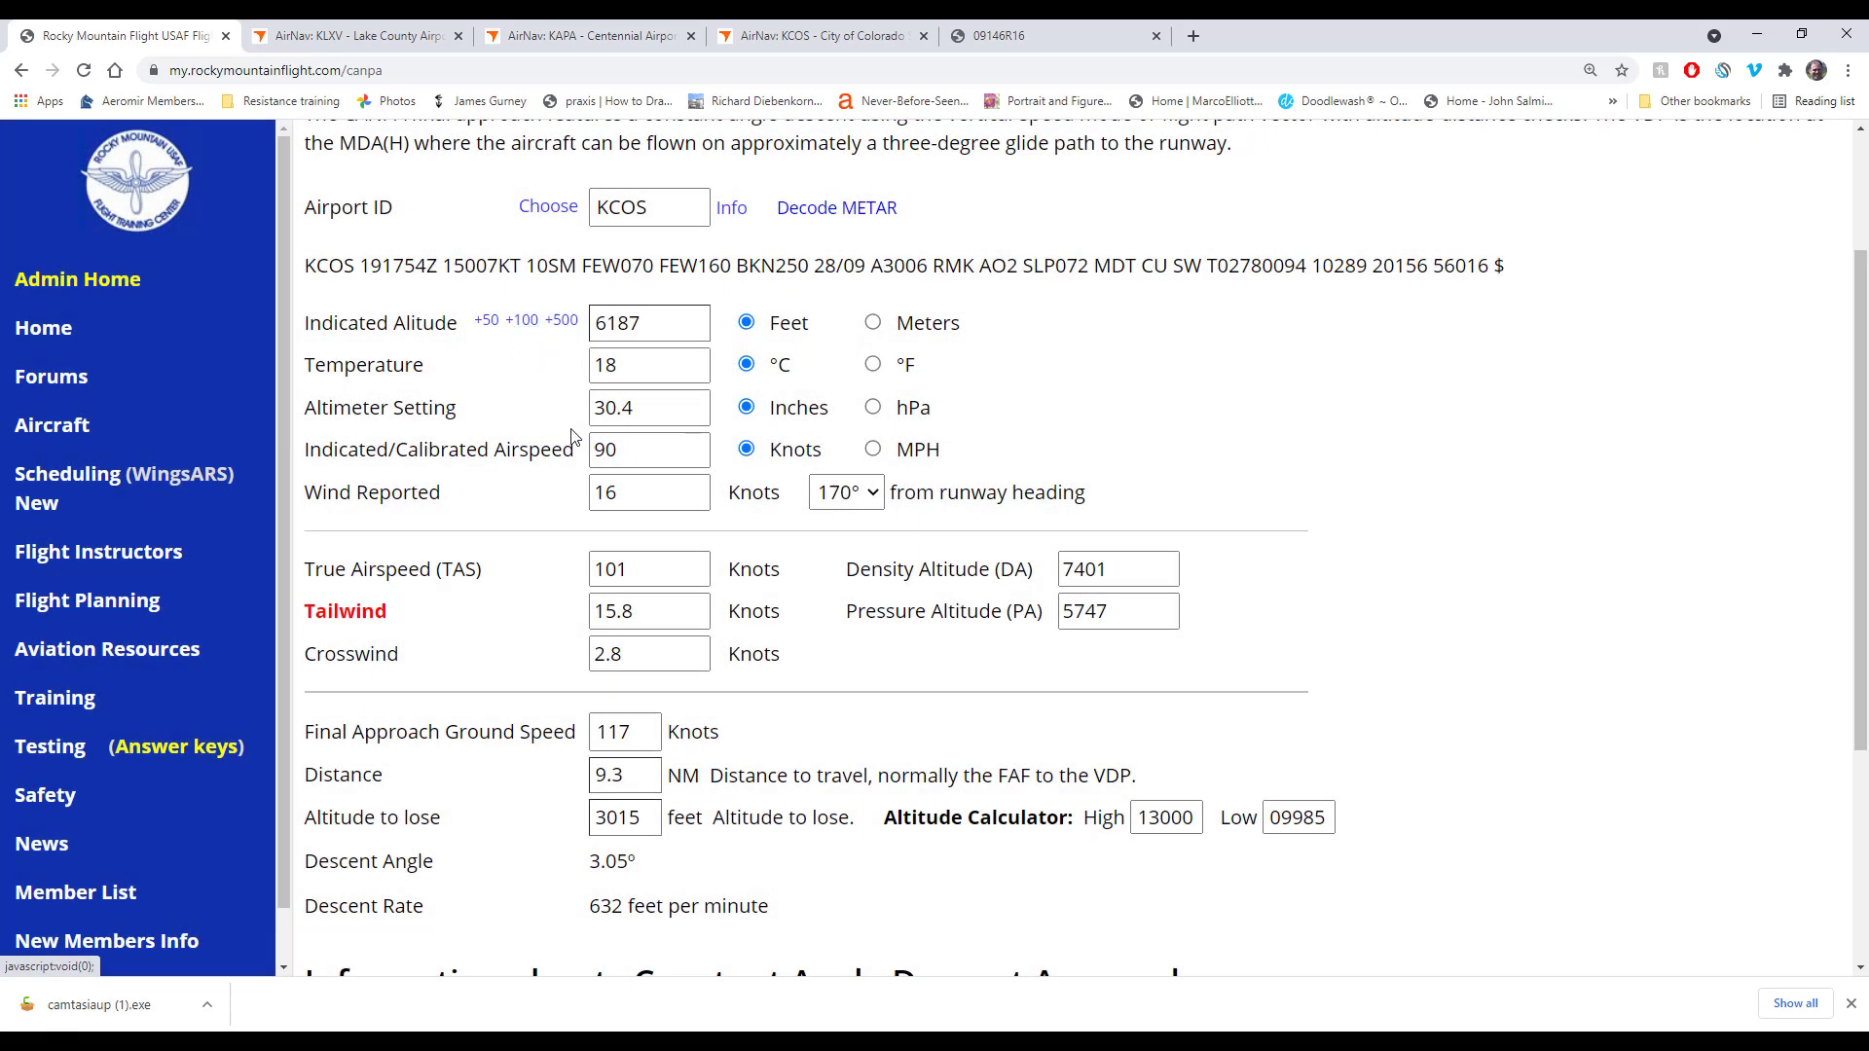
{"action": "double_click", "coordinate": [587, 449]}
{"action": "type", "text": "65"}
{"action": "key", "text": "Tab"}
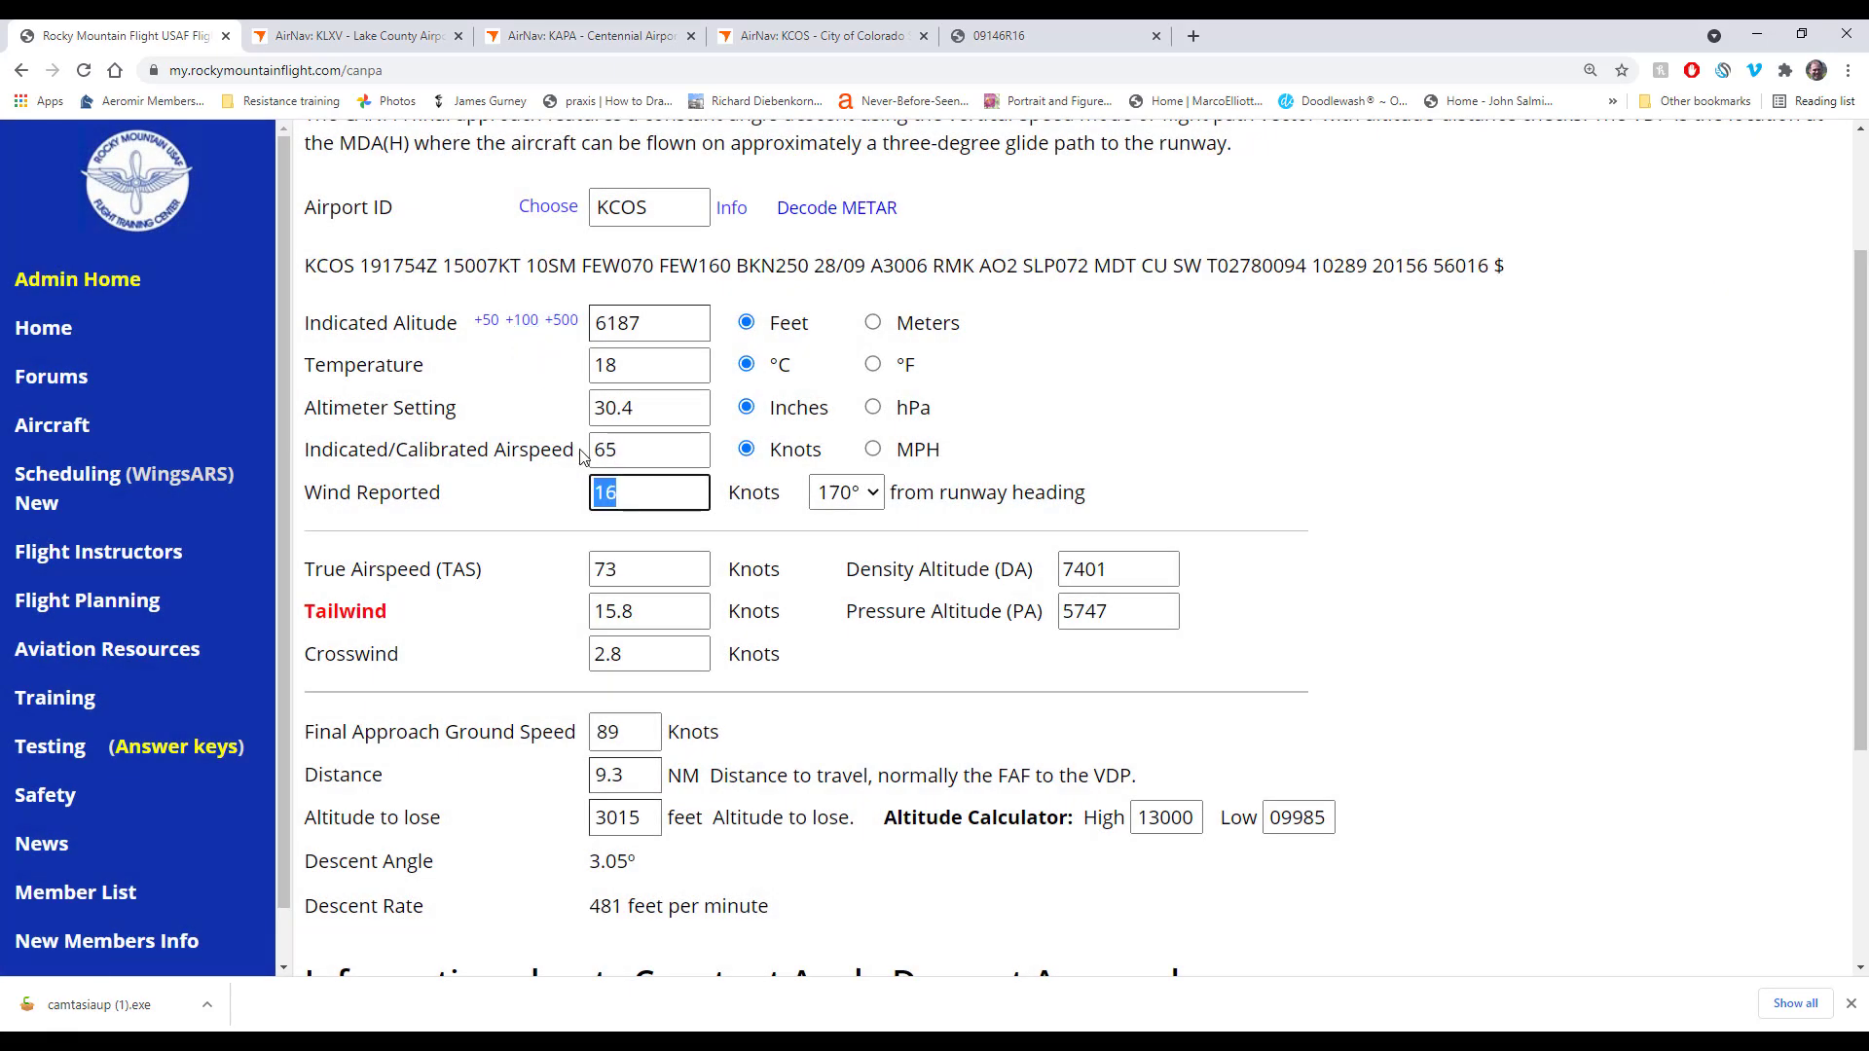
{"action": "type", "text": "7"}
{"action": "key", "text": "Tab"}
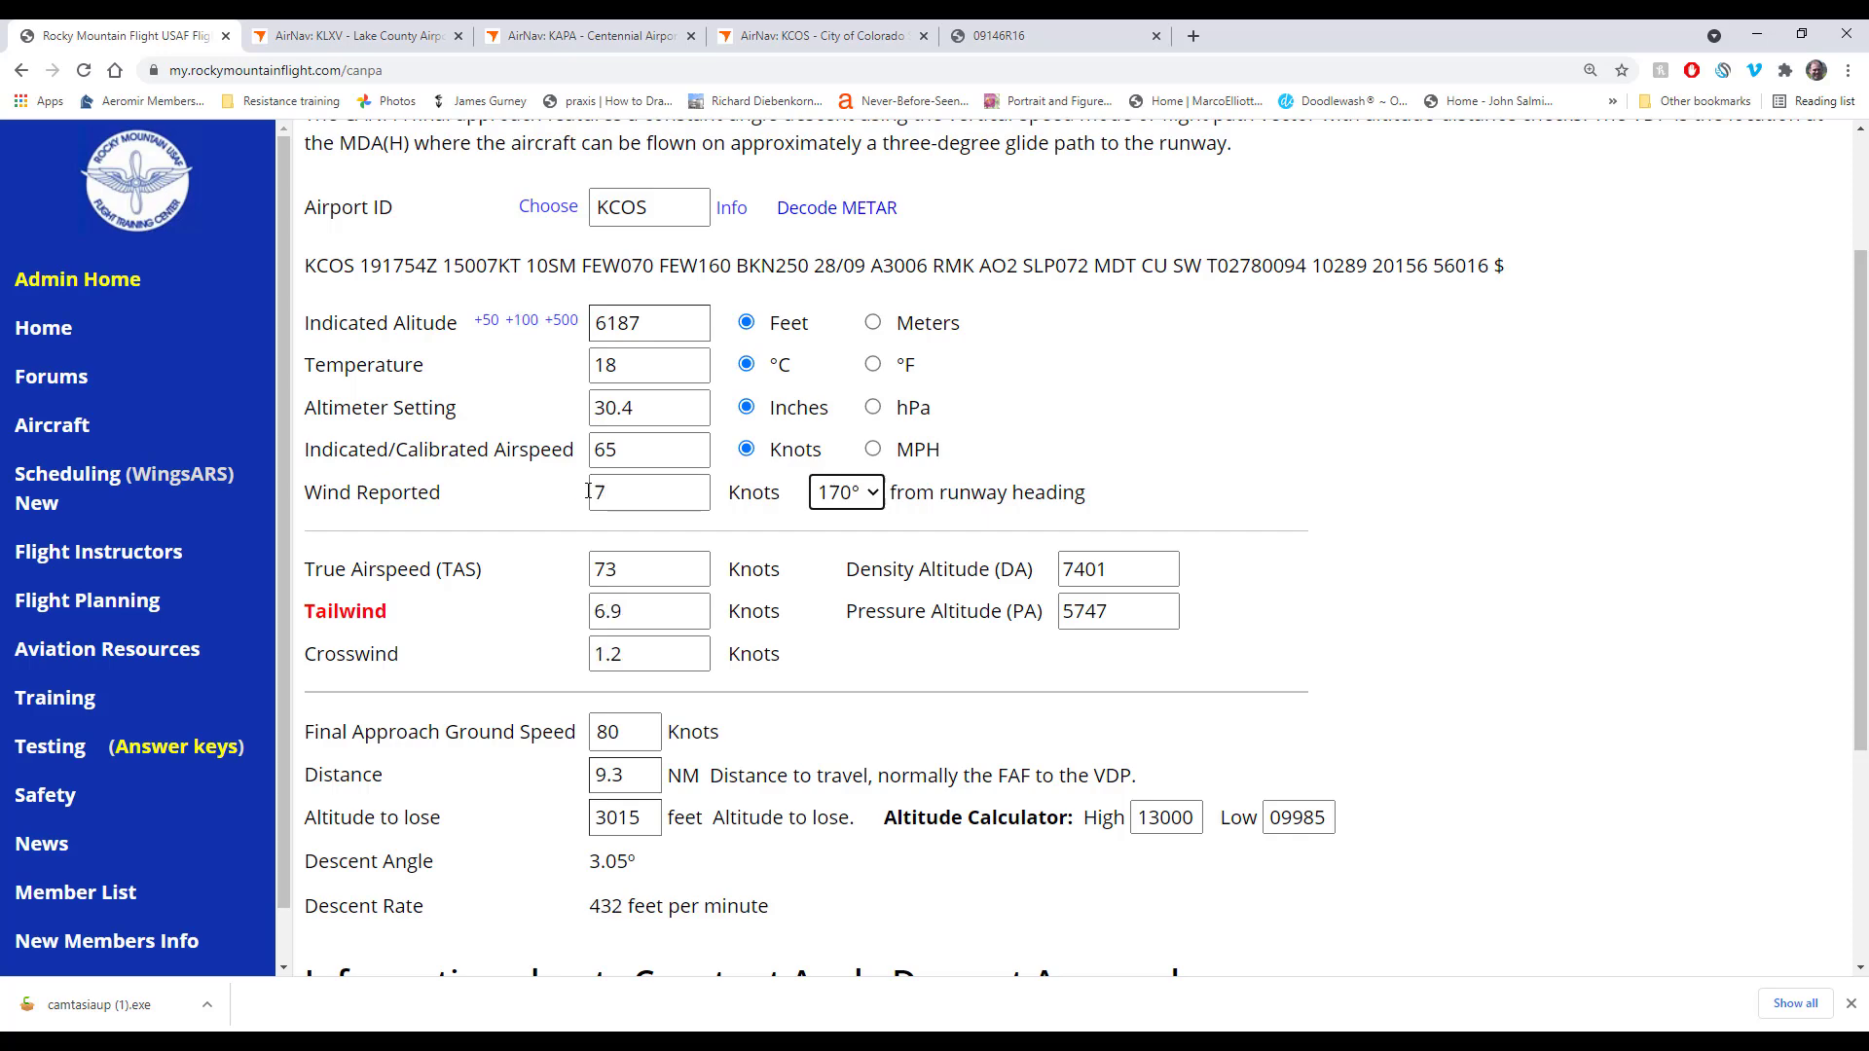
{"action": "key", "text": "2"}
{"action": "left_click", "coordinate": [534, 615]}
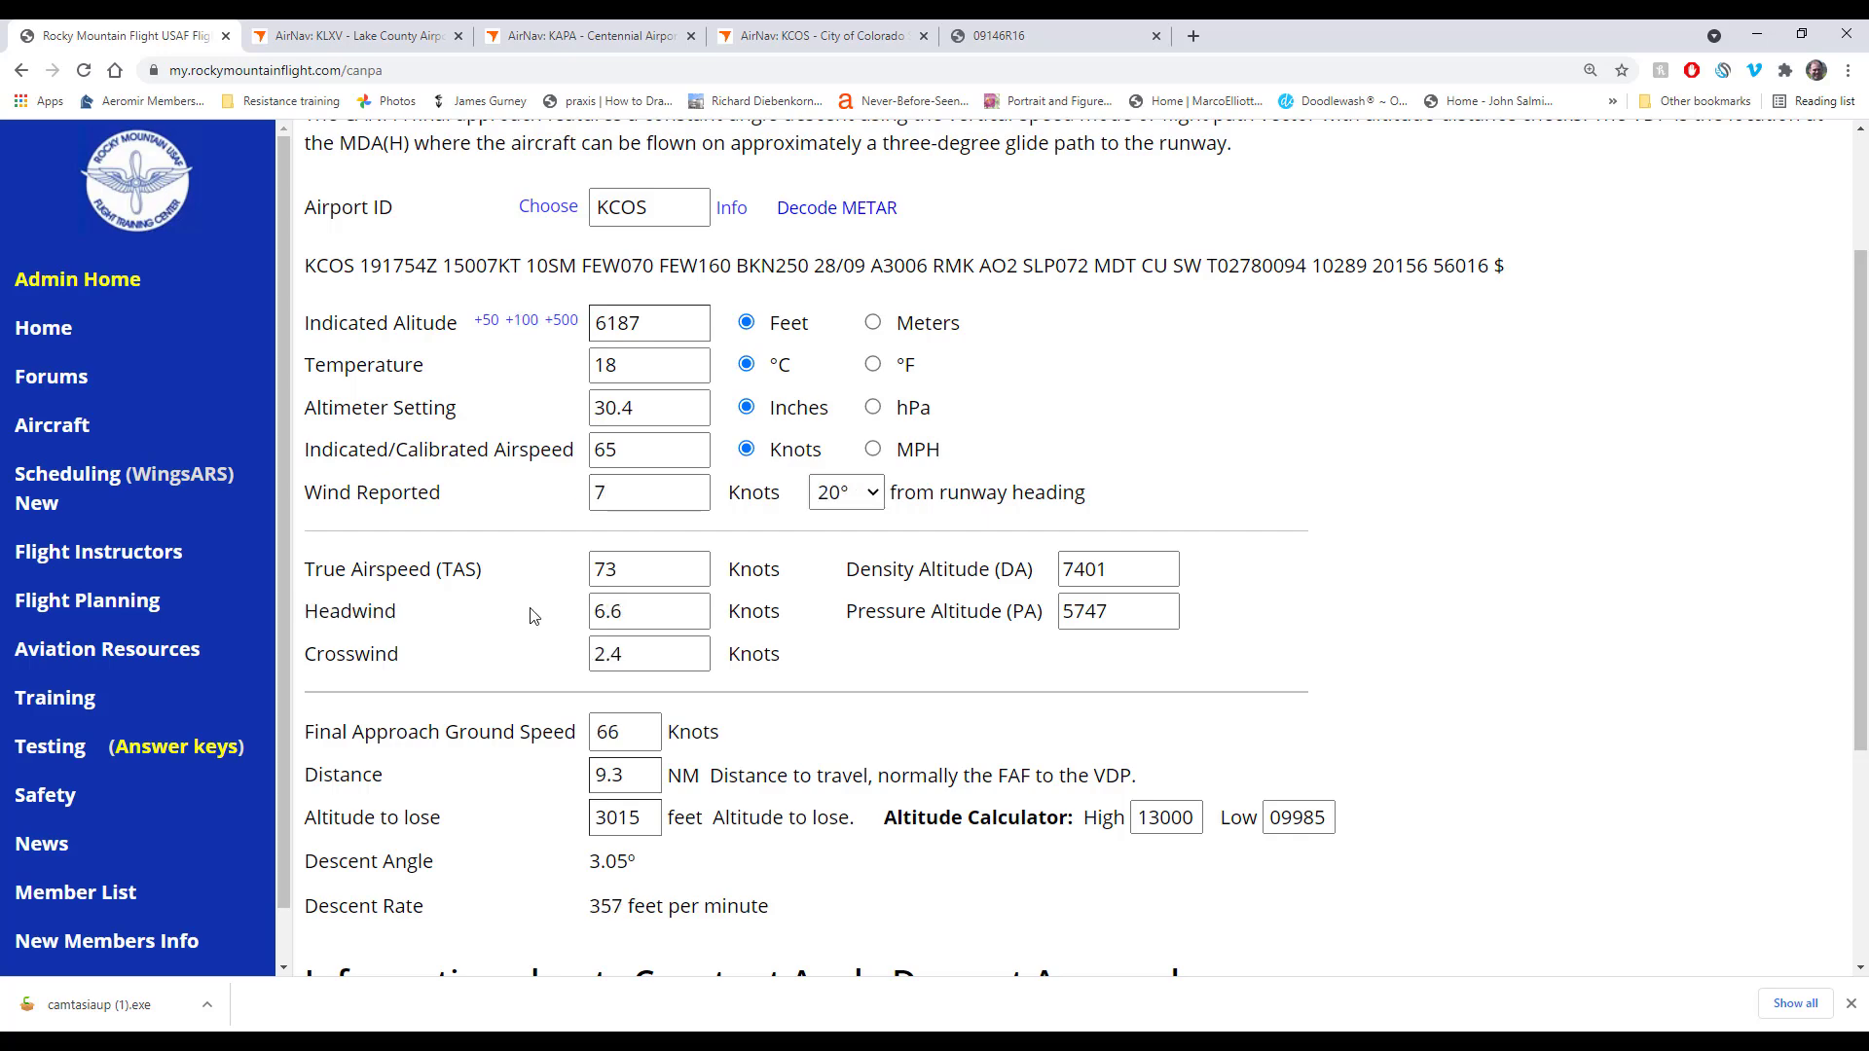
{"action": "scroll", "coordinate": [534, 615], "scroll_direction": "down", "scroll_amount": 1}
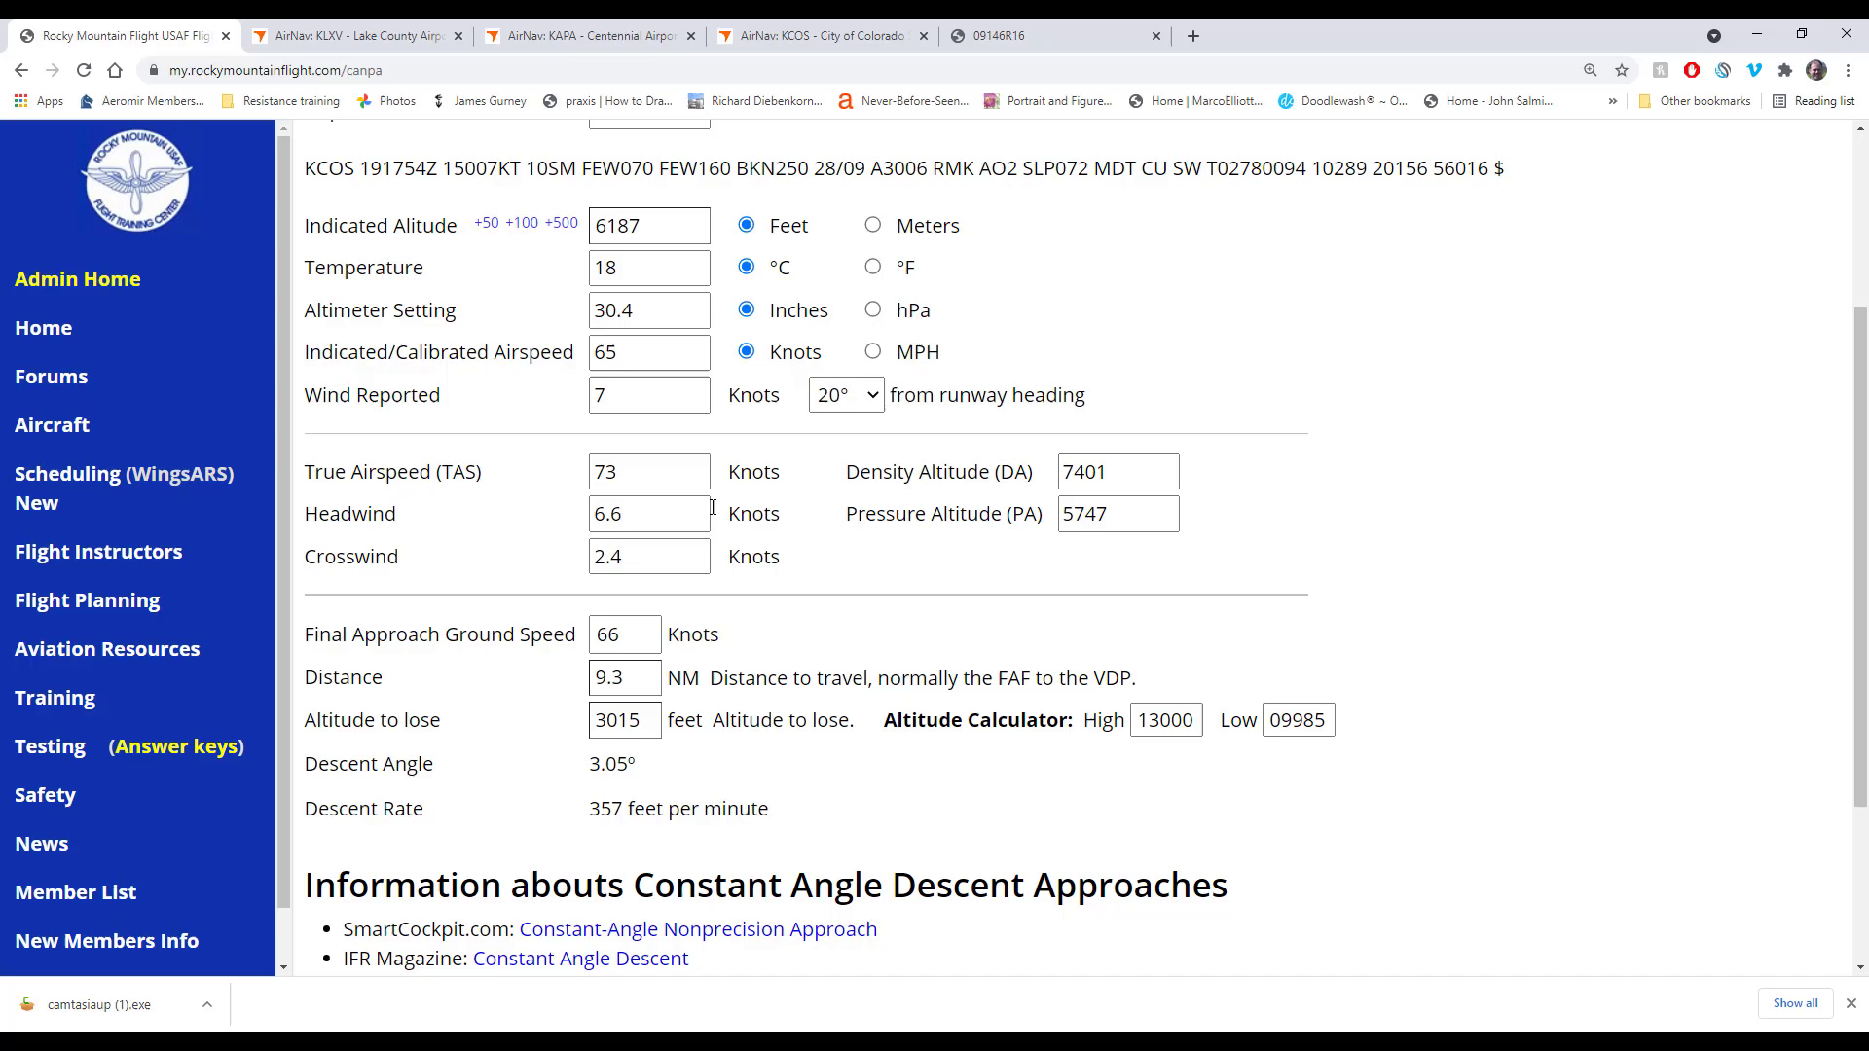
Step: Compare the Leadville RNAV 16 plate against the KCOS procedures list
{"action": "left_click", "coordinate": [823, 36]}
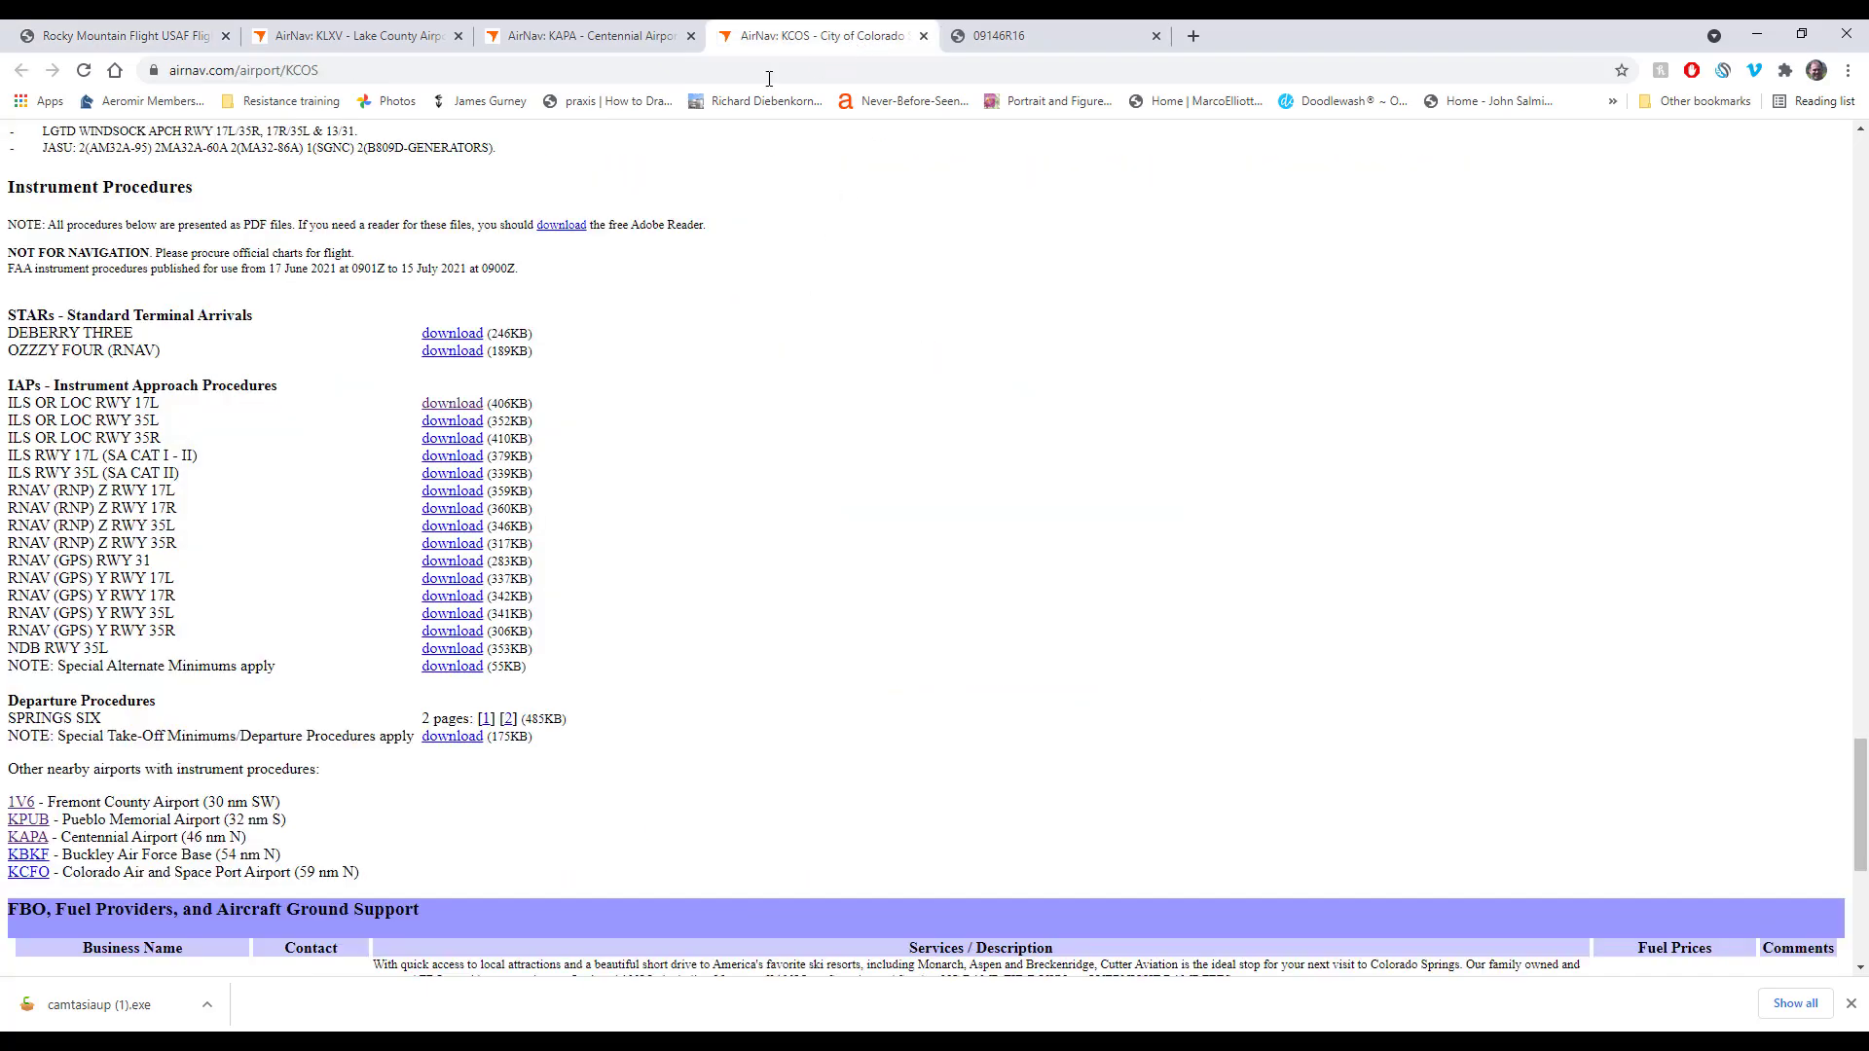
{"action": "left_click", "coordinate": [1017, 36]}
{"action": "scroll", "coordinate": [1078, 268], "scroll_direction": "up", "scroll_amount": 10}
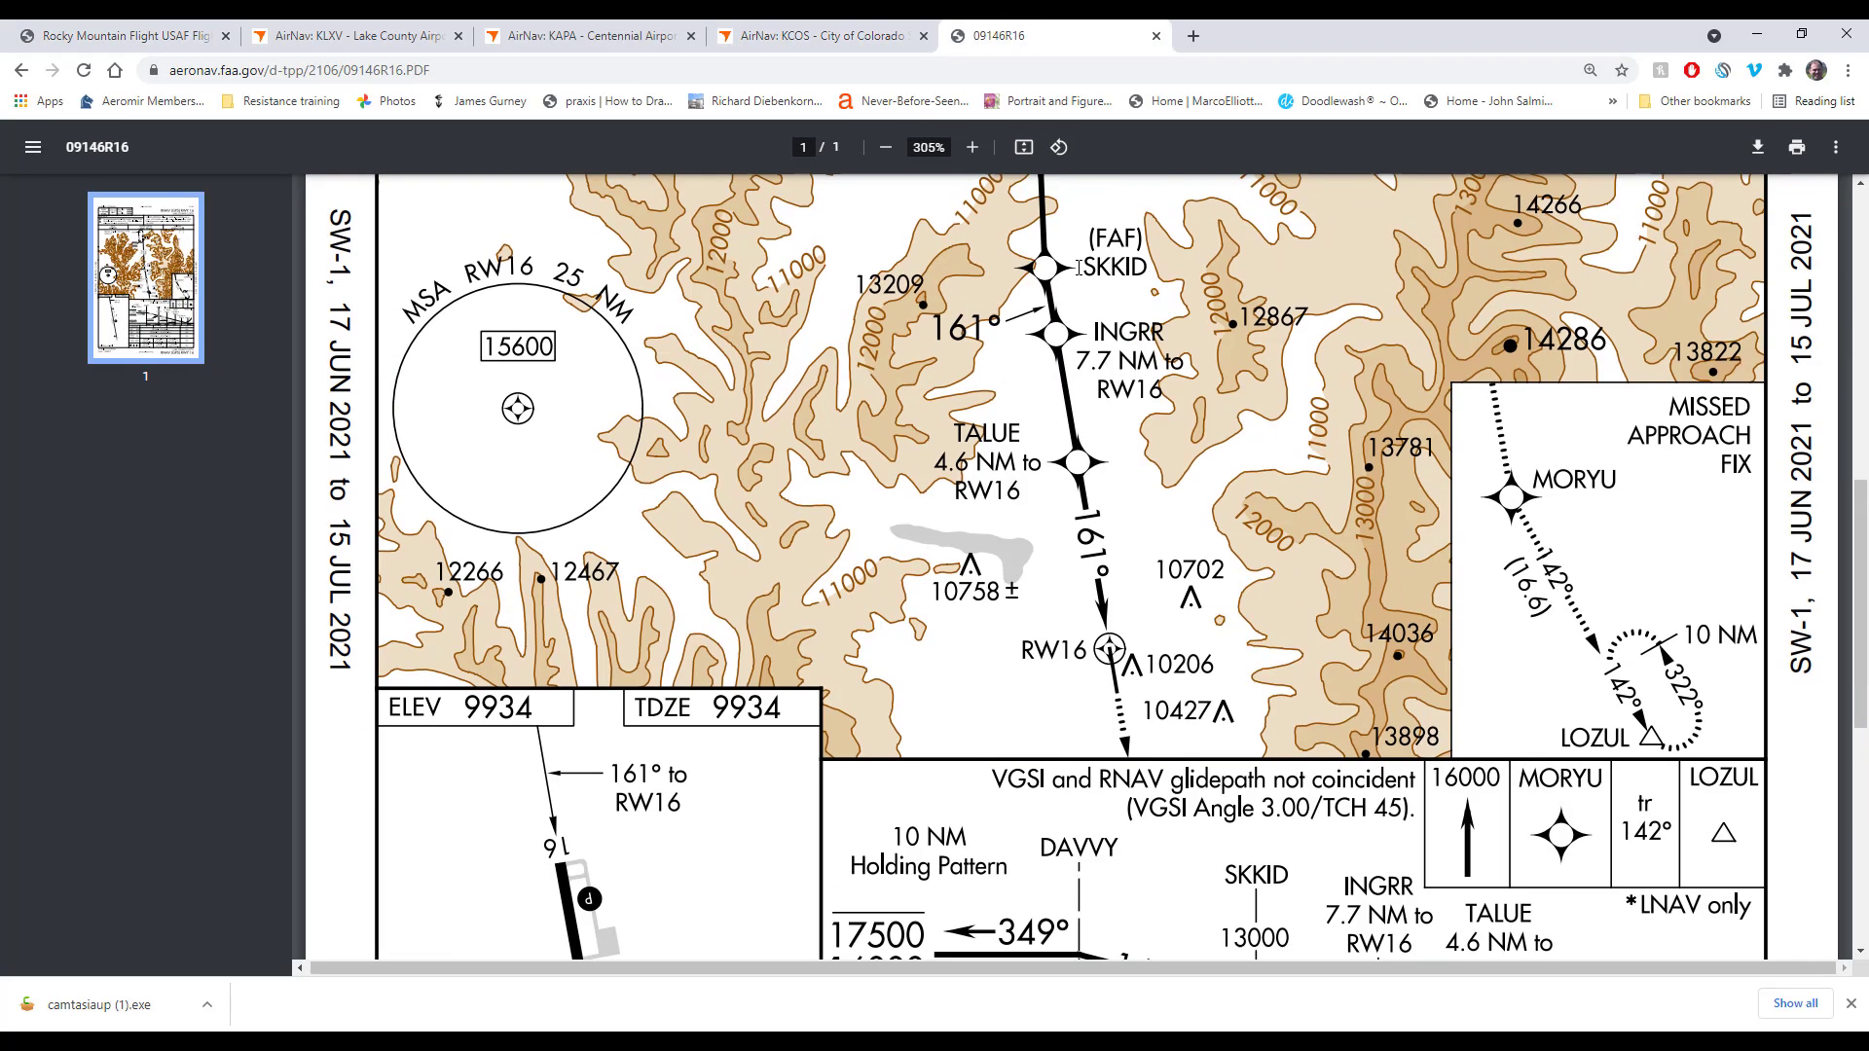
{"action": "scroll", "coordinate": [1078, 268], "scroll_direction": "up", "scroll_amount": 2}
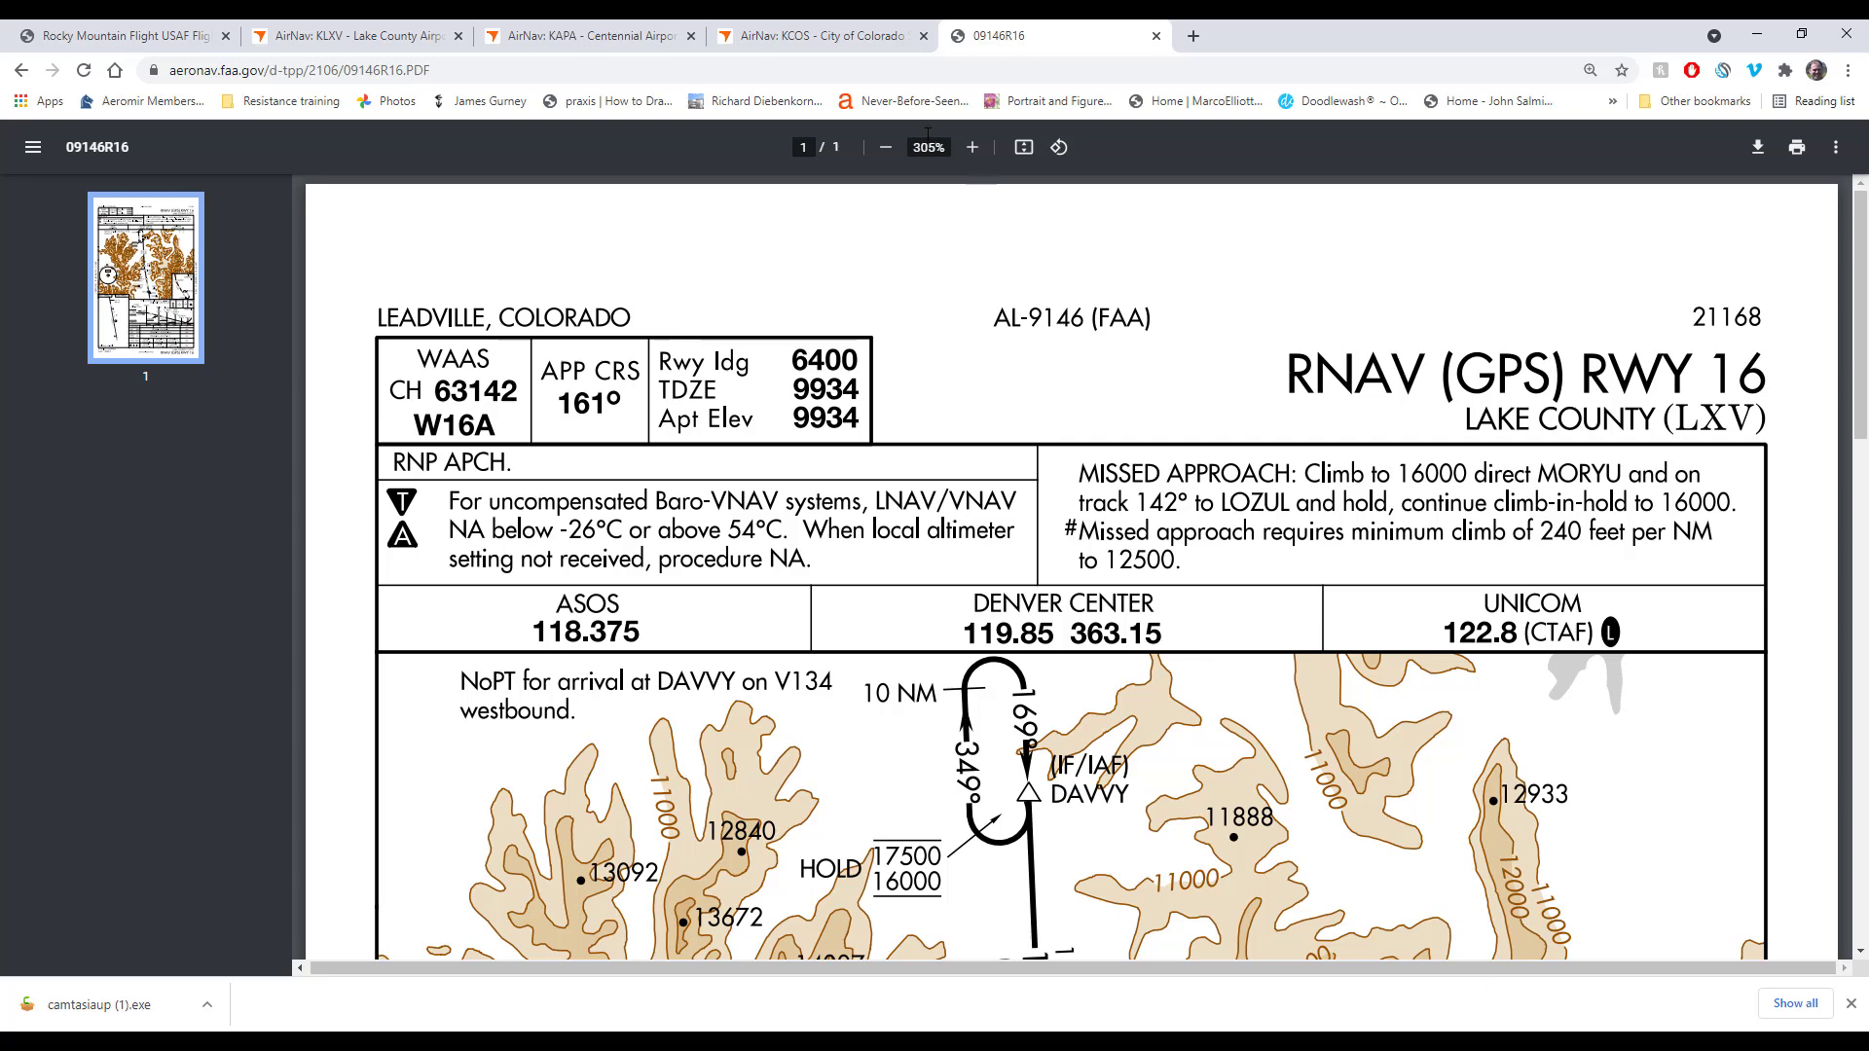
{"action": "left_click", "coordinate": [826, 36]}
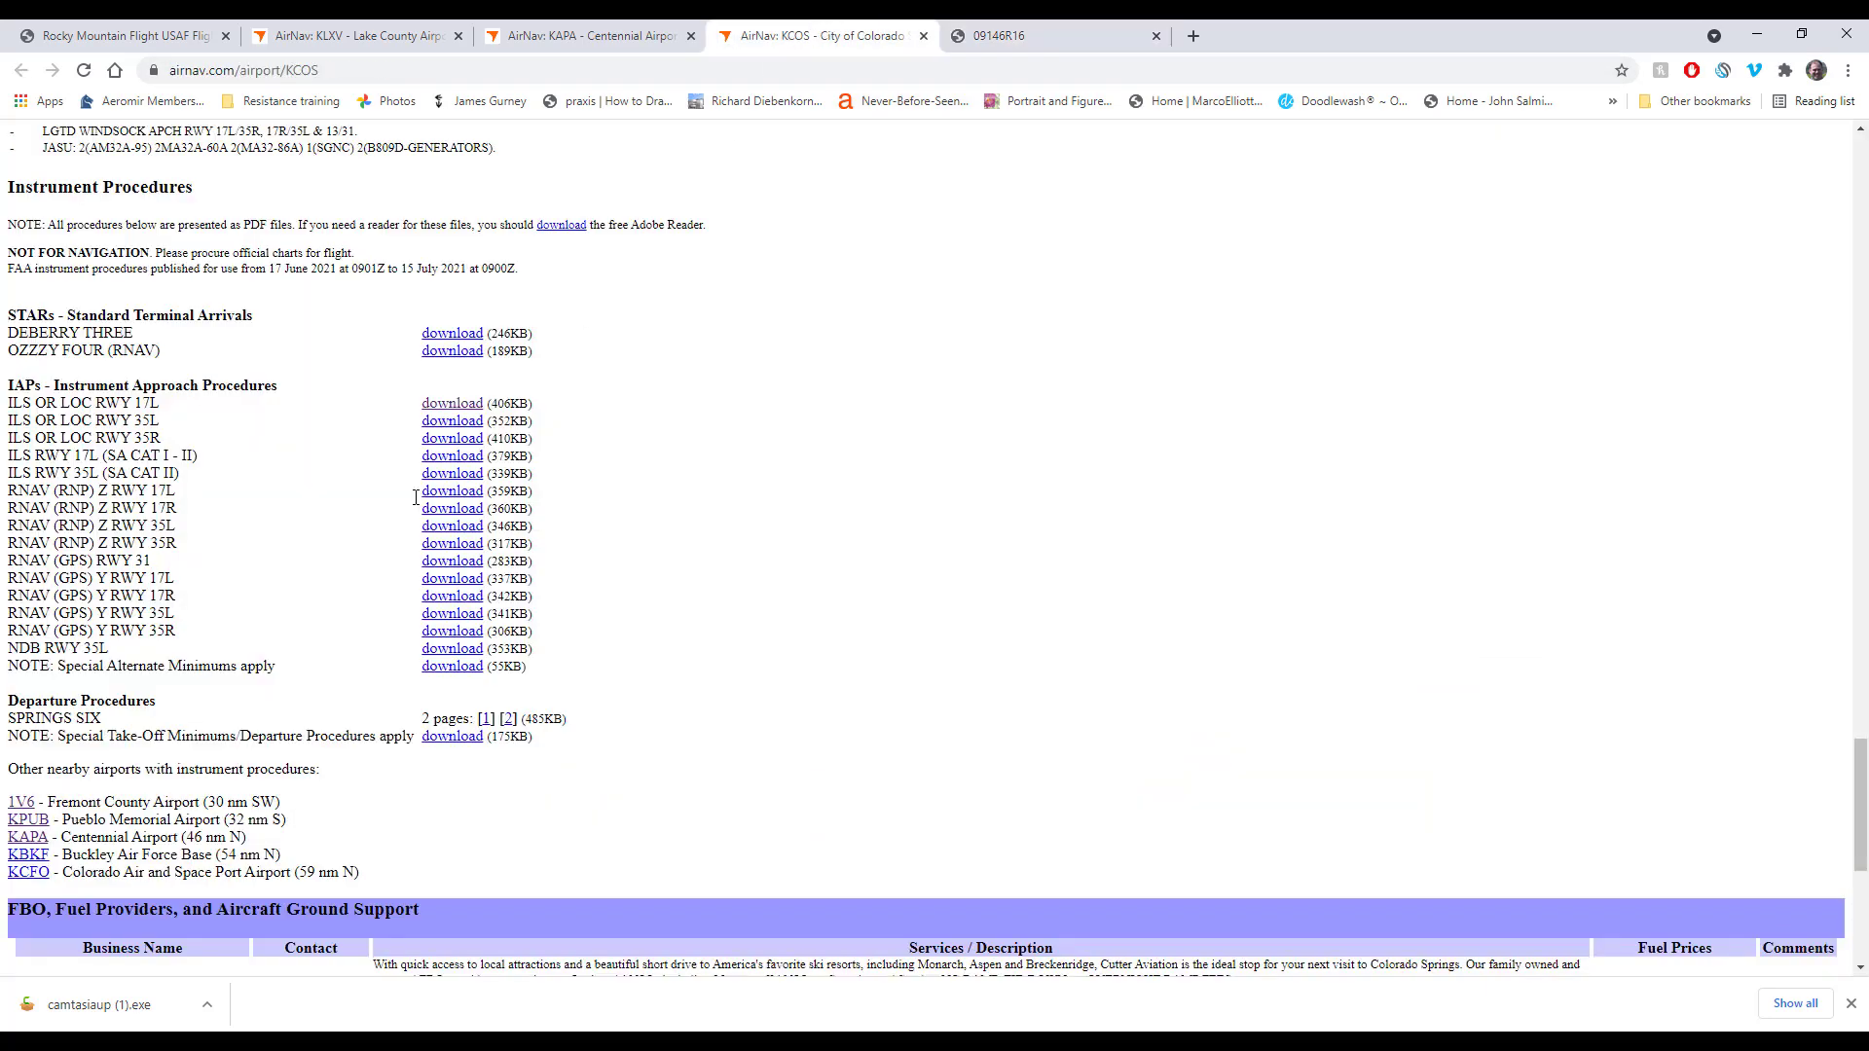
Step: Open the KCOS ILS or LOC RWY 17L plate and examine its profile view
{"action": "left_click", "coordinate": [453, 404]}
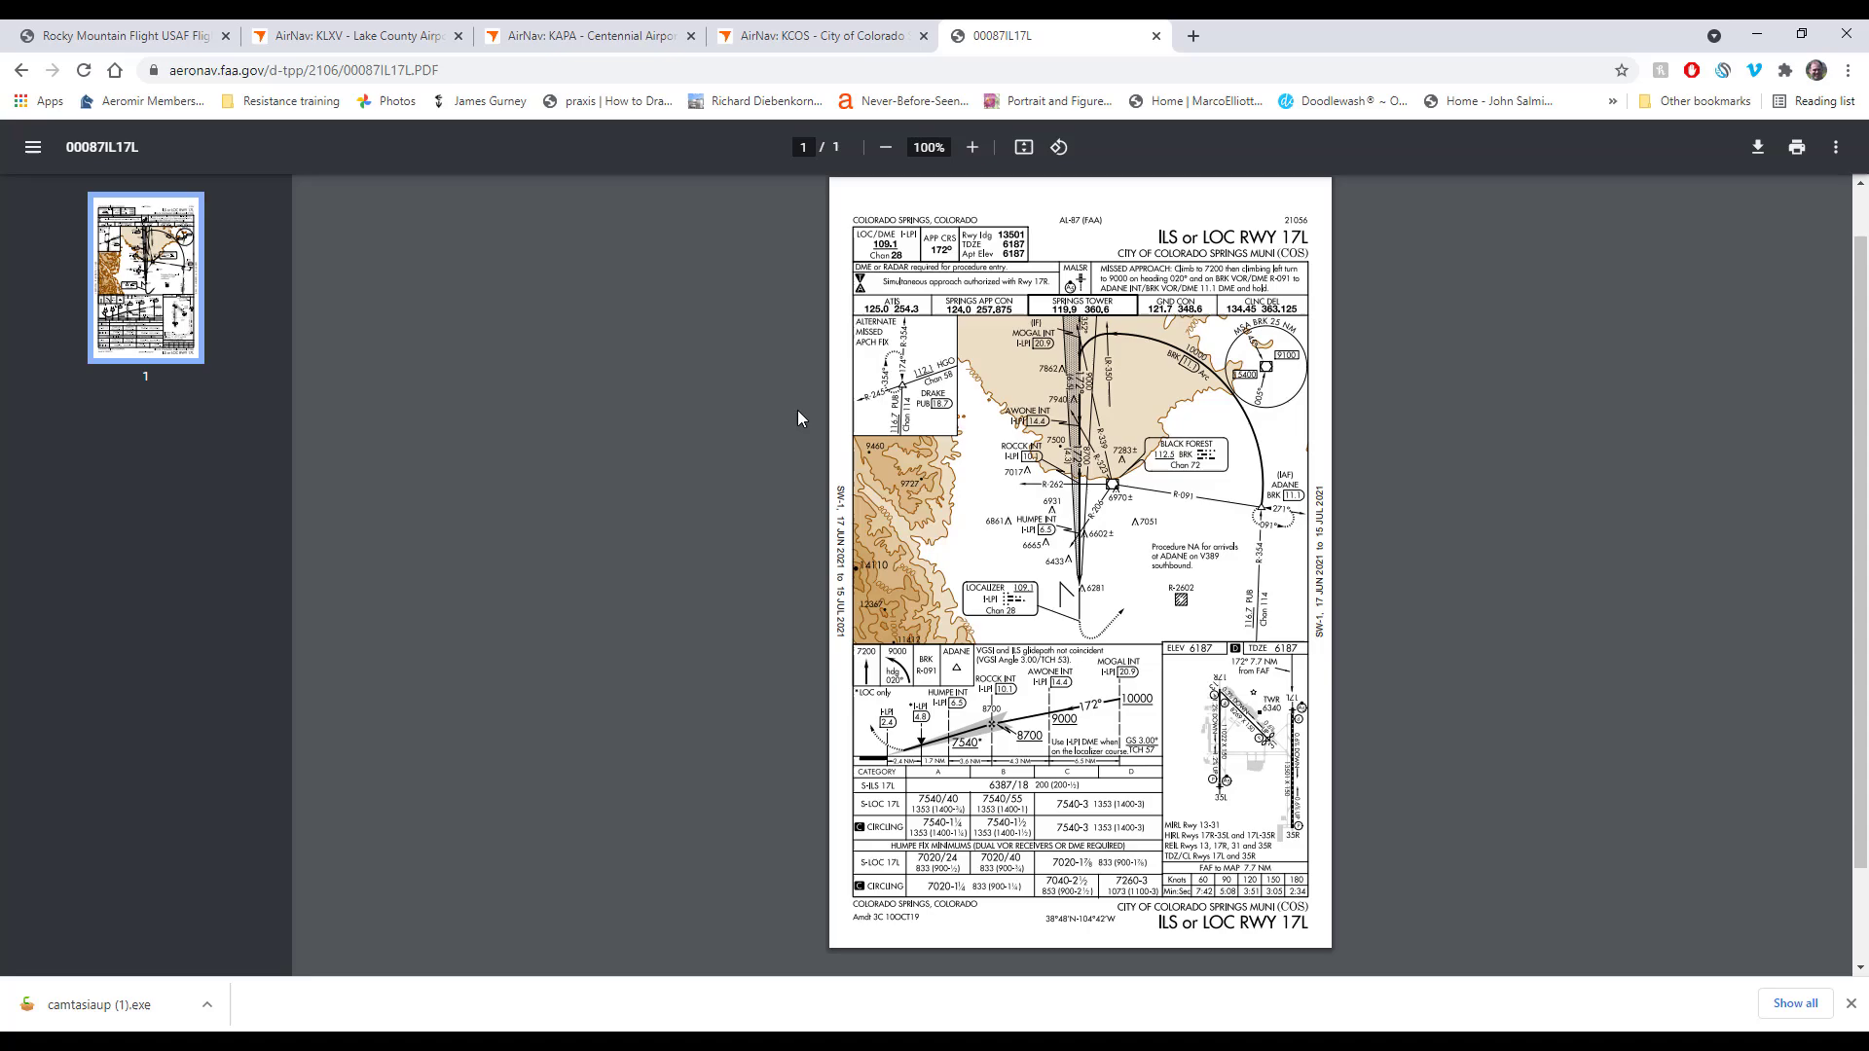
{"action": "scroll", "coordinate": [797, 410], "scroll_direction": "up", "scroll_amount": 5, "text": "ctrl"}
{"action": "scroll", "coordinate": [797, 411], "scroll_direction": "up", "scroll_amount": 2}
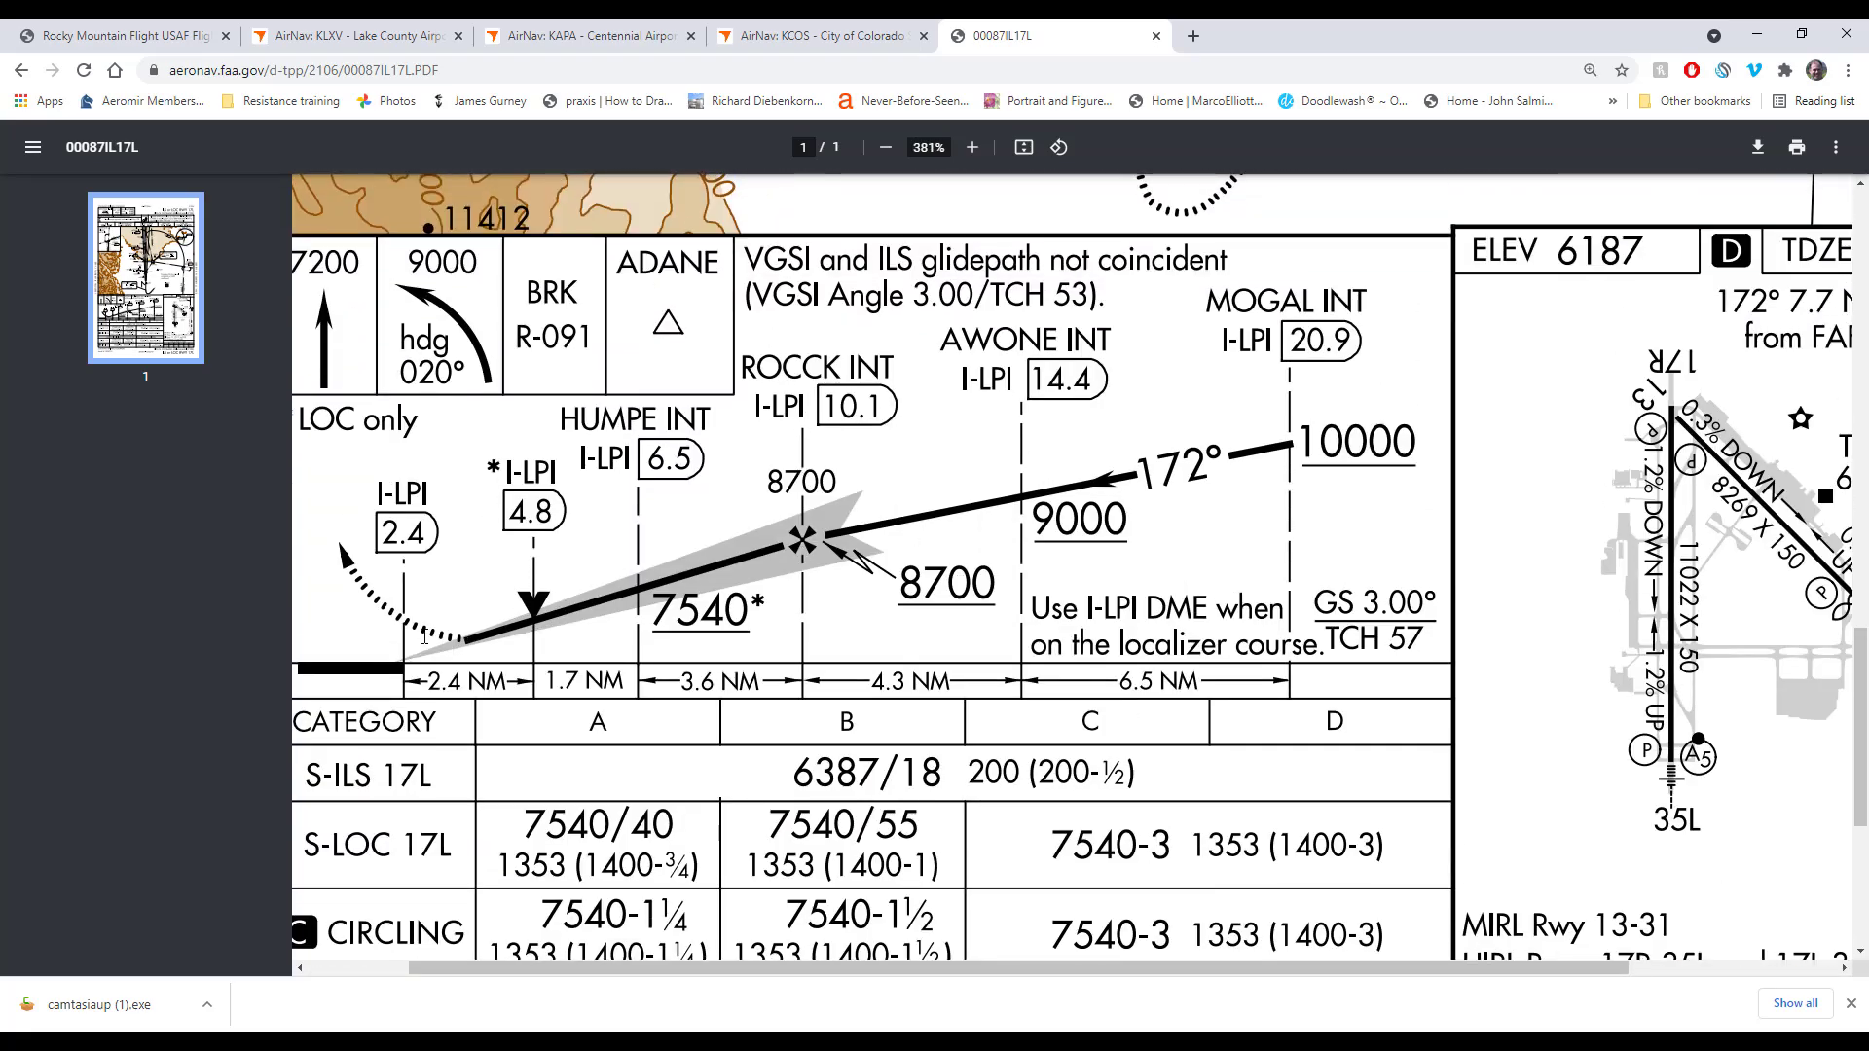
{"action": "scroll", "coordinate": [424, 638], "scroll_direction": "up", "scroll_amount": 2}
{"action": "scroll", "coordinate": [1143, 886], "scroll_direction": "down", "scroll_amount": 1}
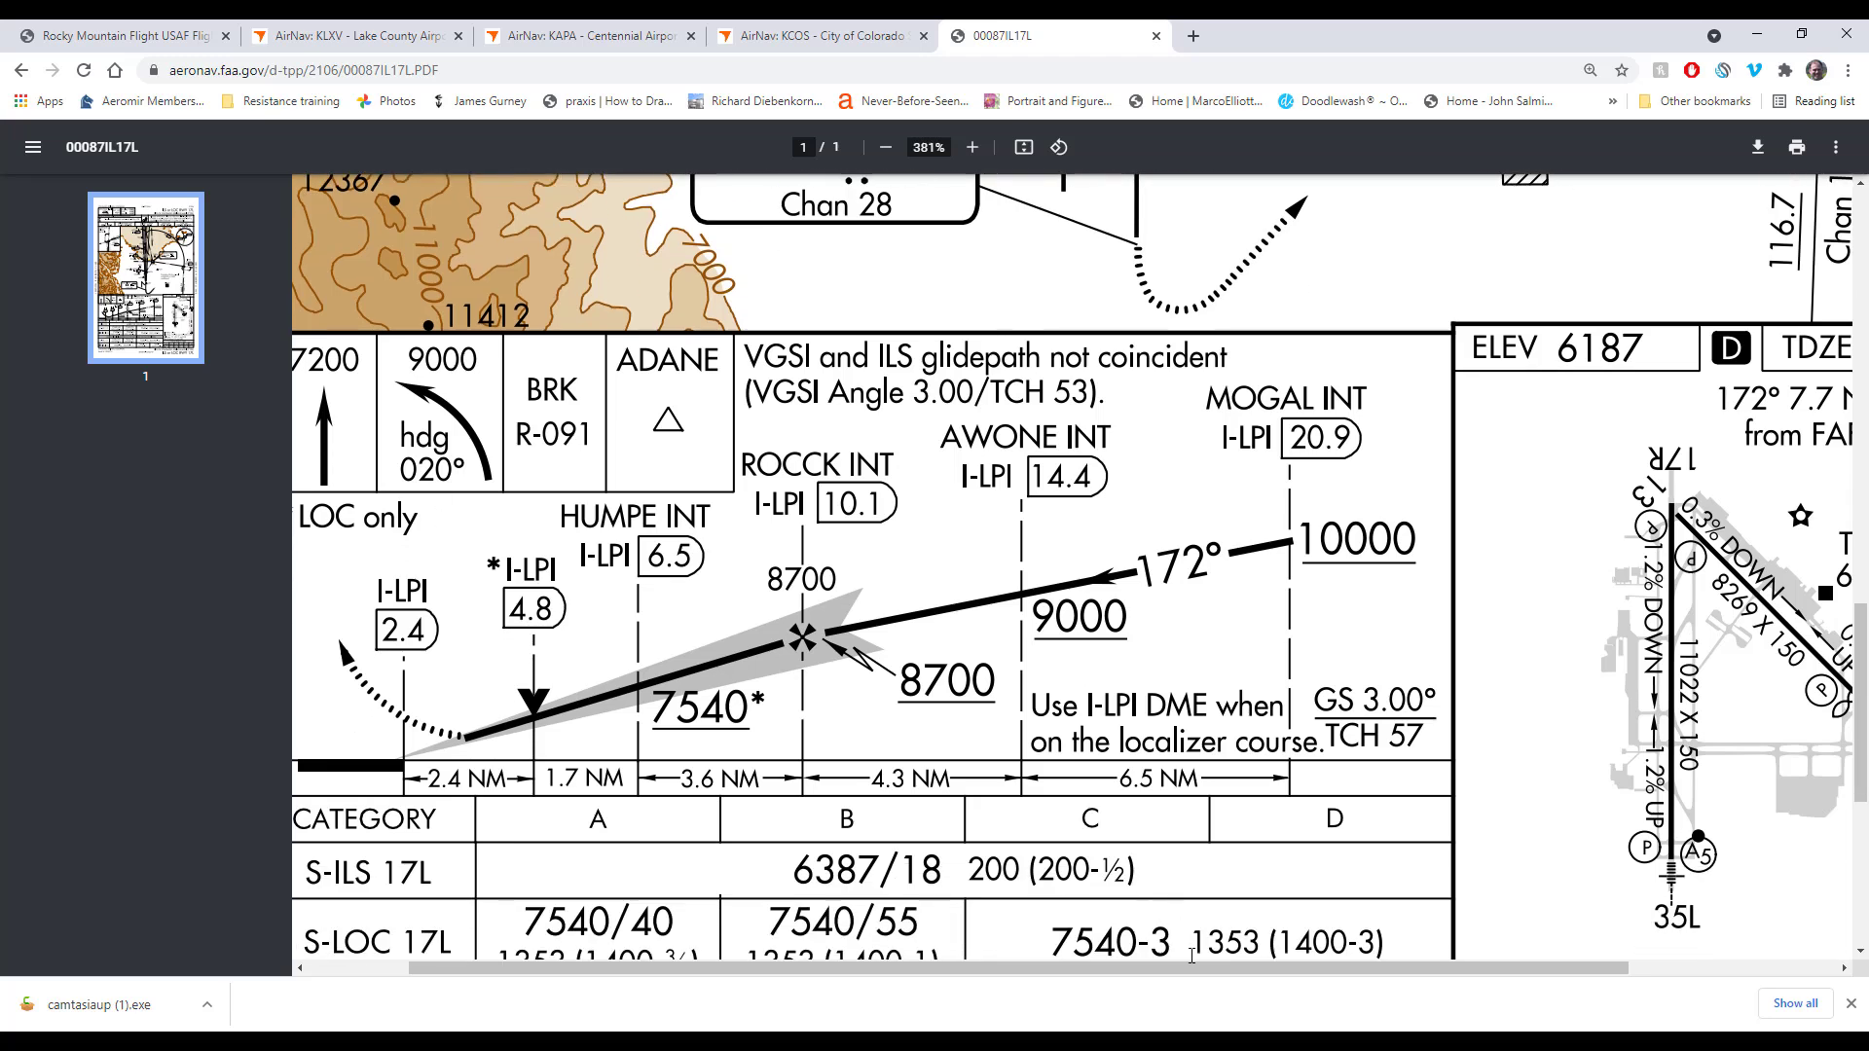
{"action": "left_click_drag", "start_coordinate": [1191, 964], "coordinate": [1305, 963]}
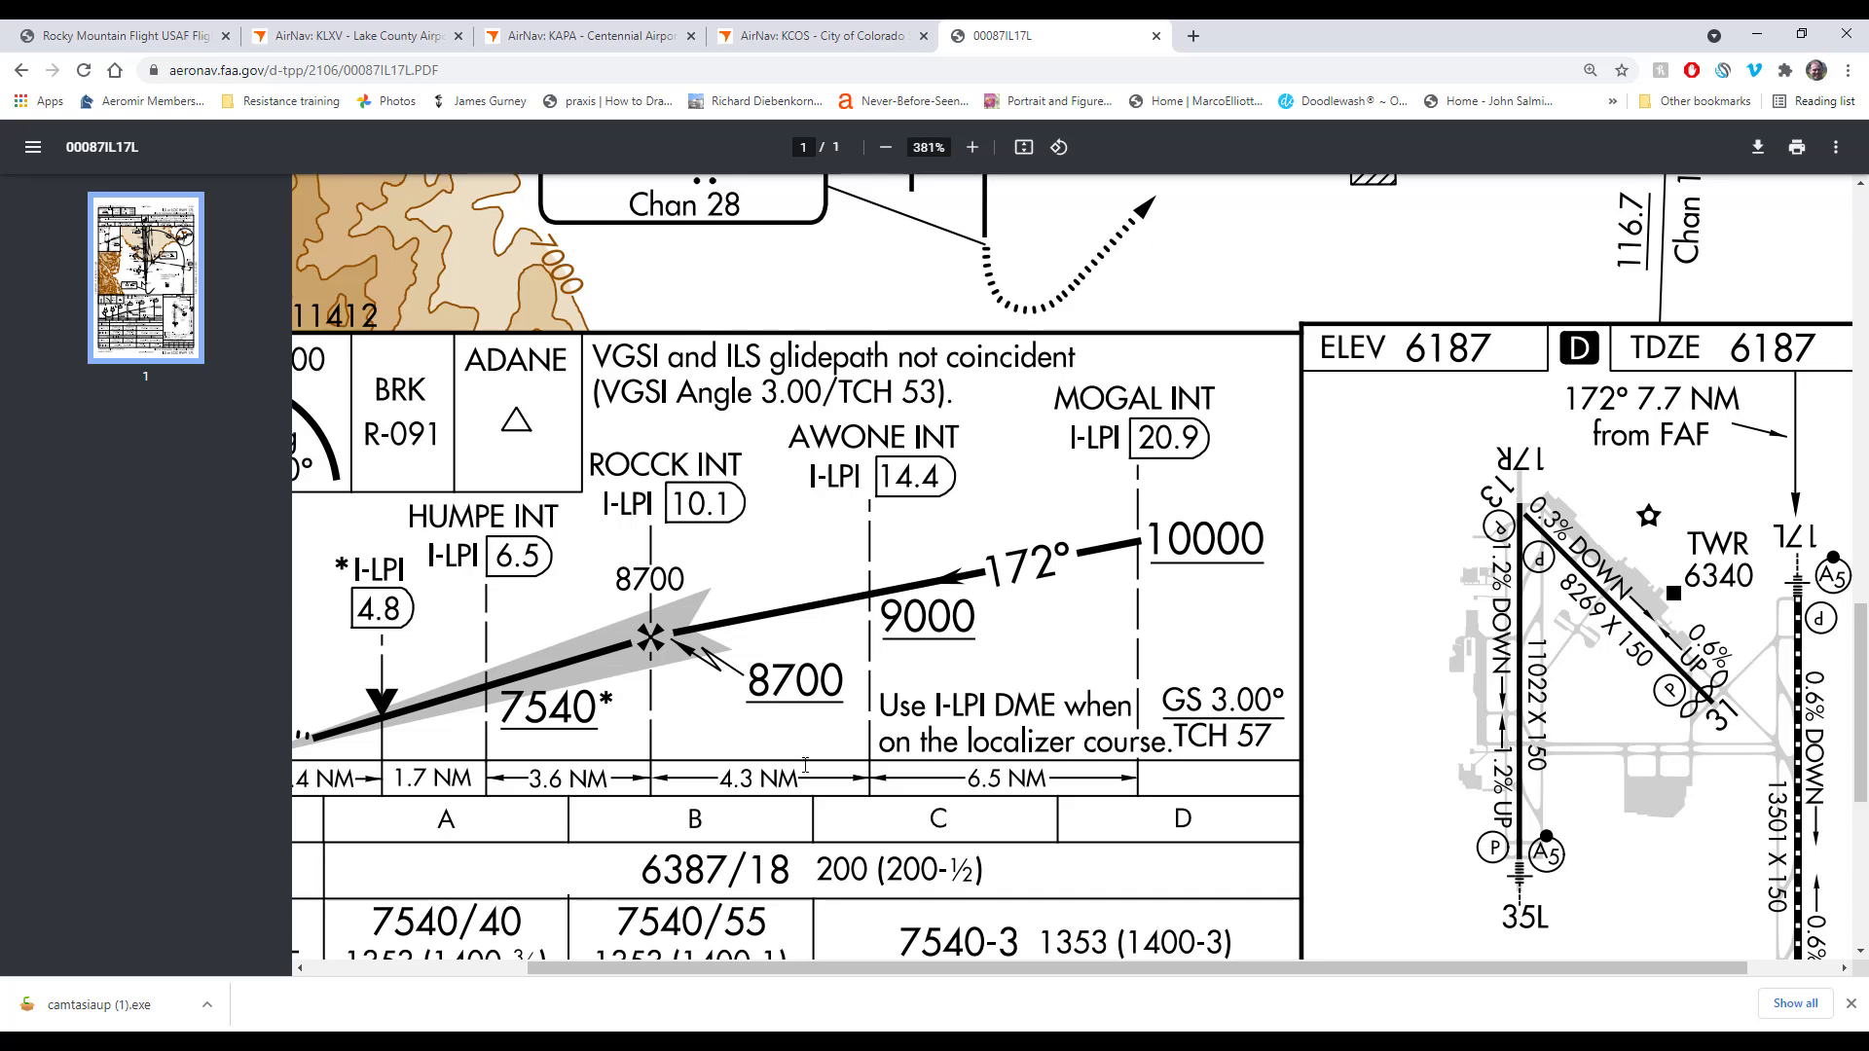
{"action": "left_click_drag", "start_coordinate": [941, 968], "coordinate": [984, 988]}
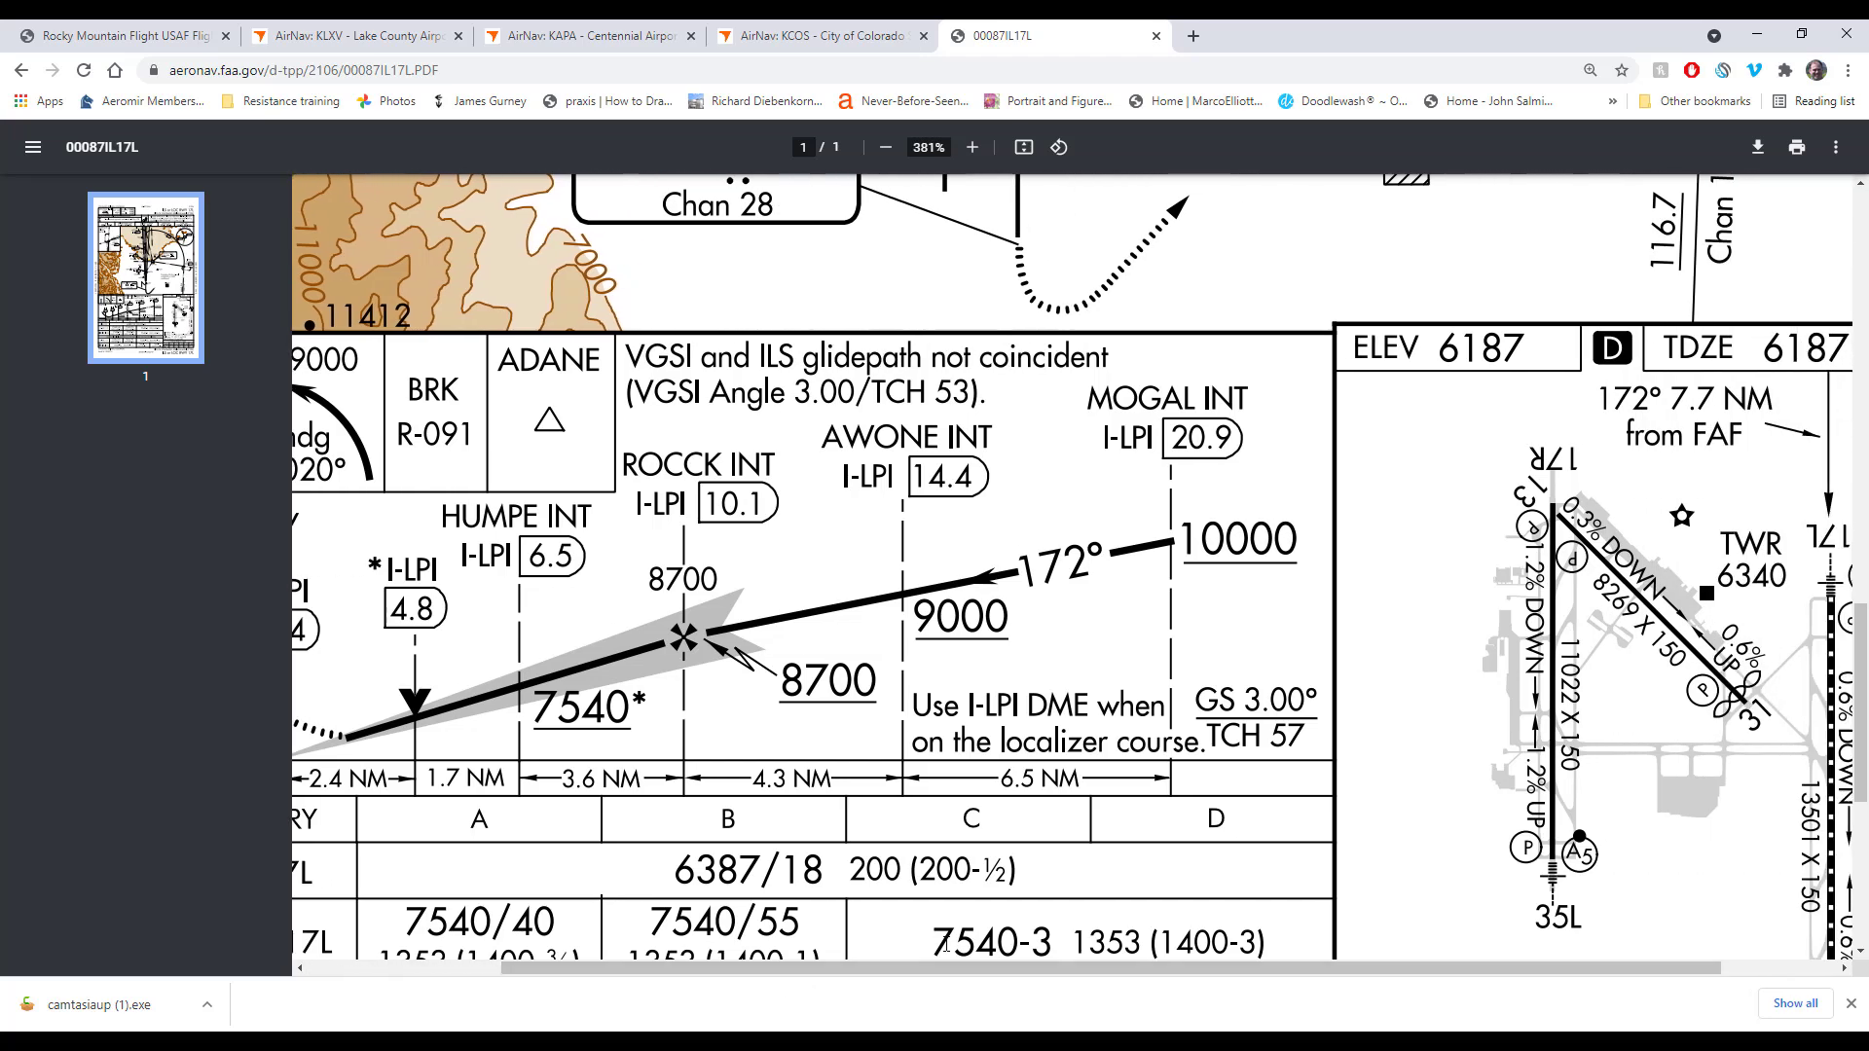
{"action": "left_click", "coordinate": [61, 39]}
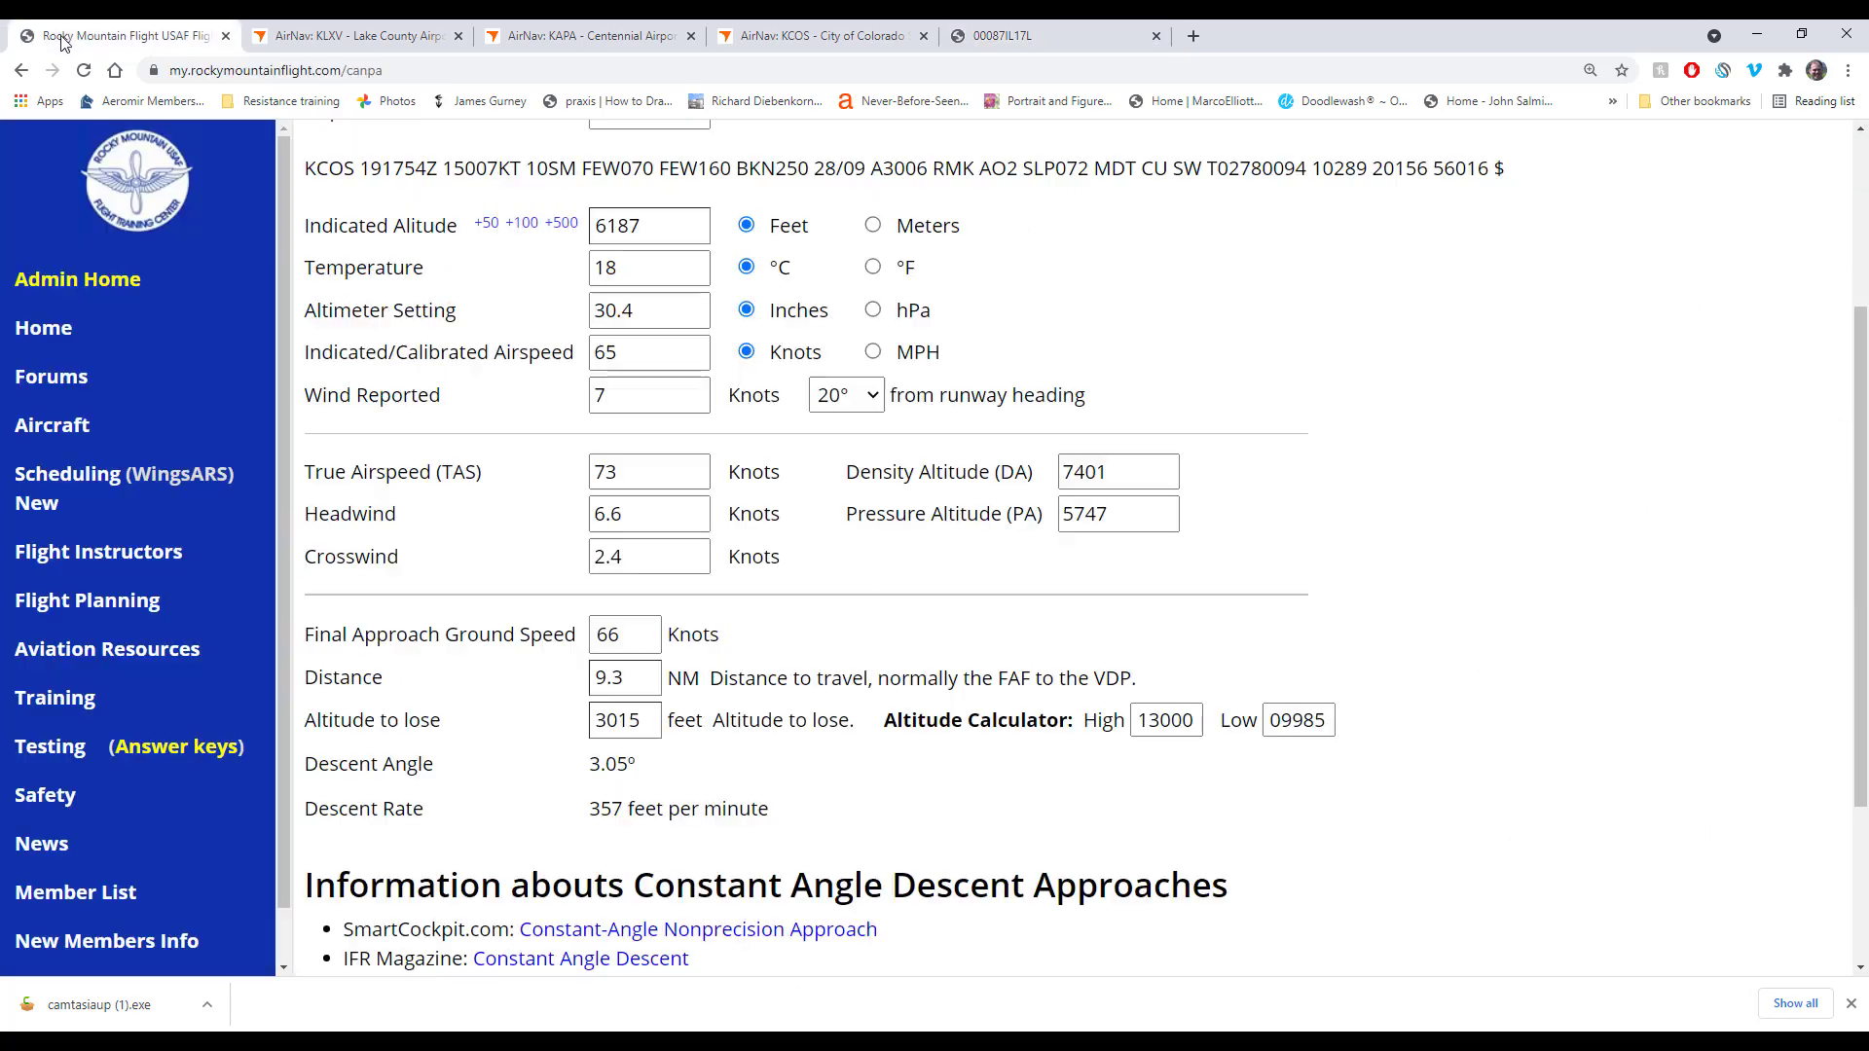
Step: Enter KCOS altitudes of 6237 ft low and 8700 ft high, verified against the approach plate
{"action": "left_click", "coordinate": [1276, 719]}
{"action": "type", "text": "6237"}
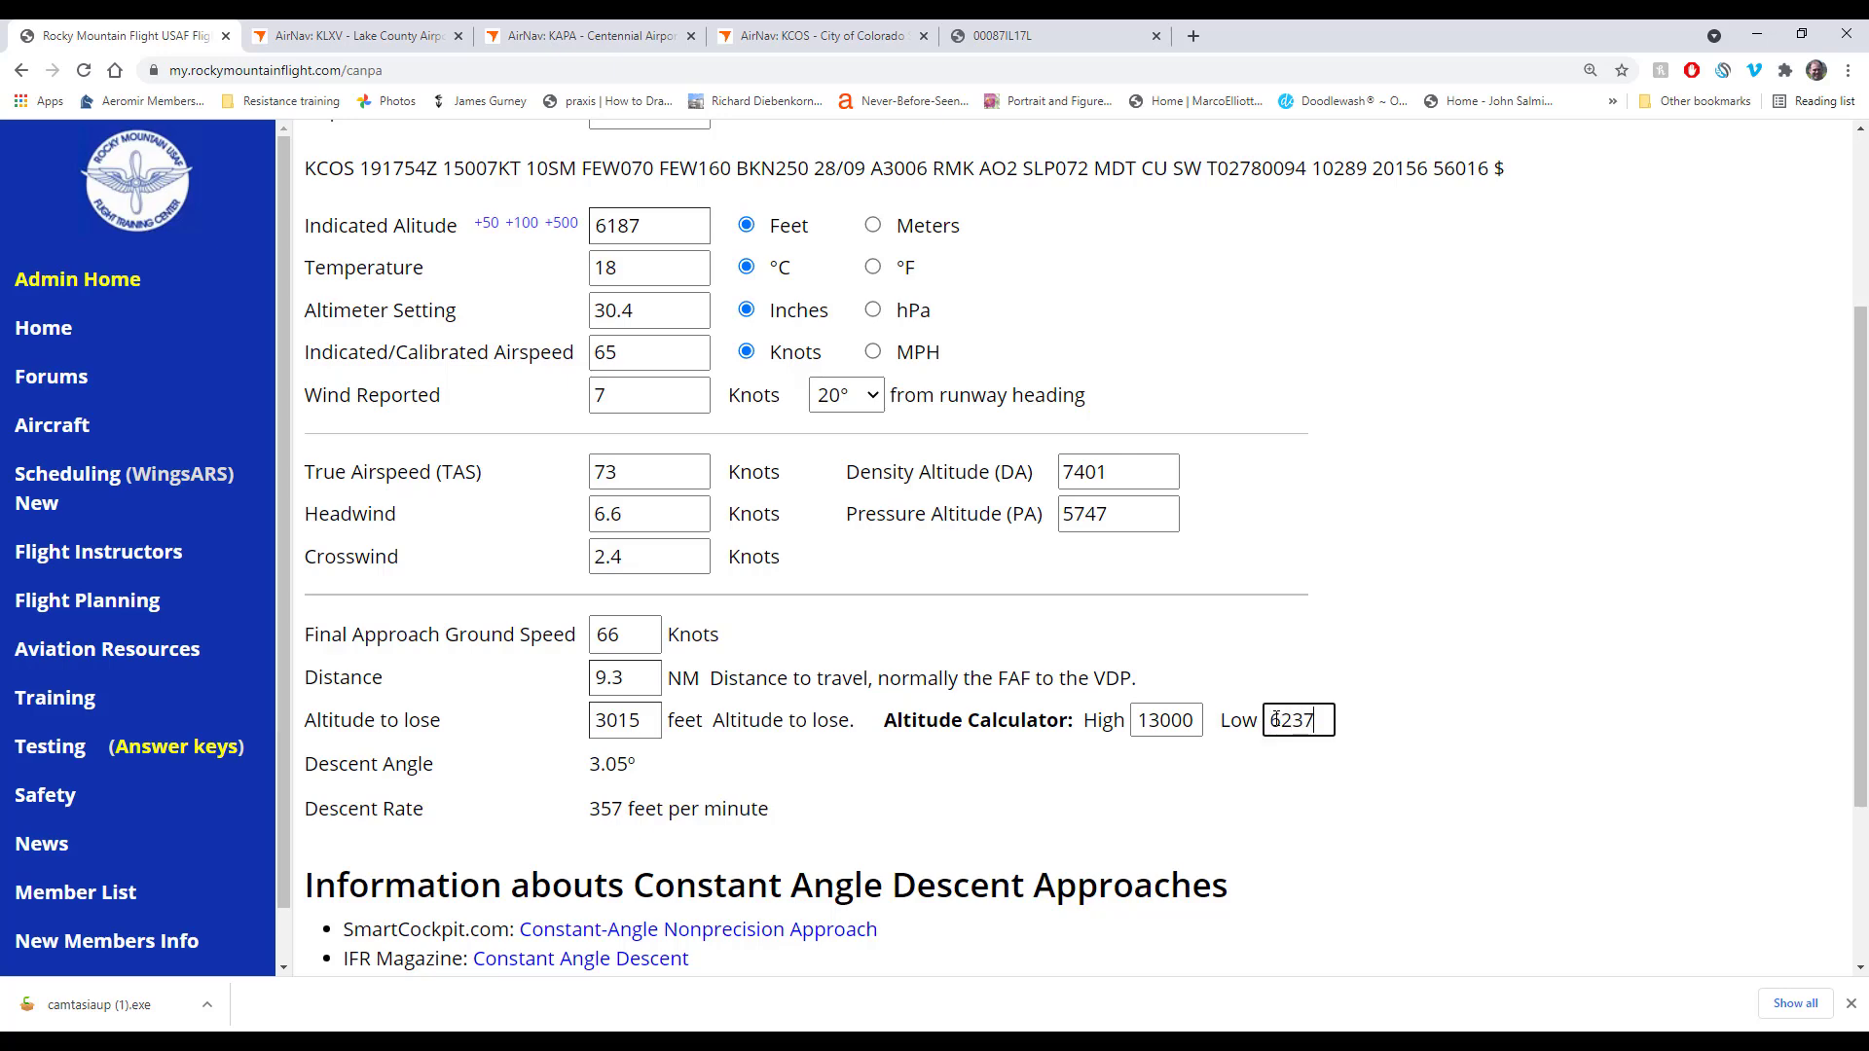
{"action": "left_click", "coordinate": [1057, 35]}
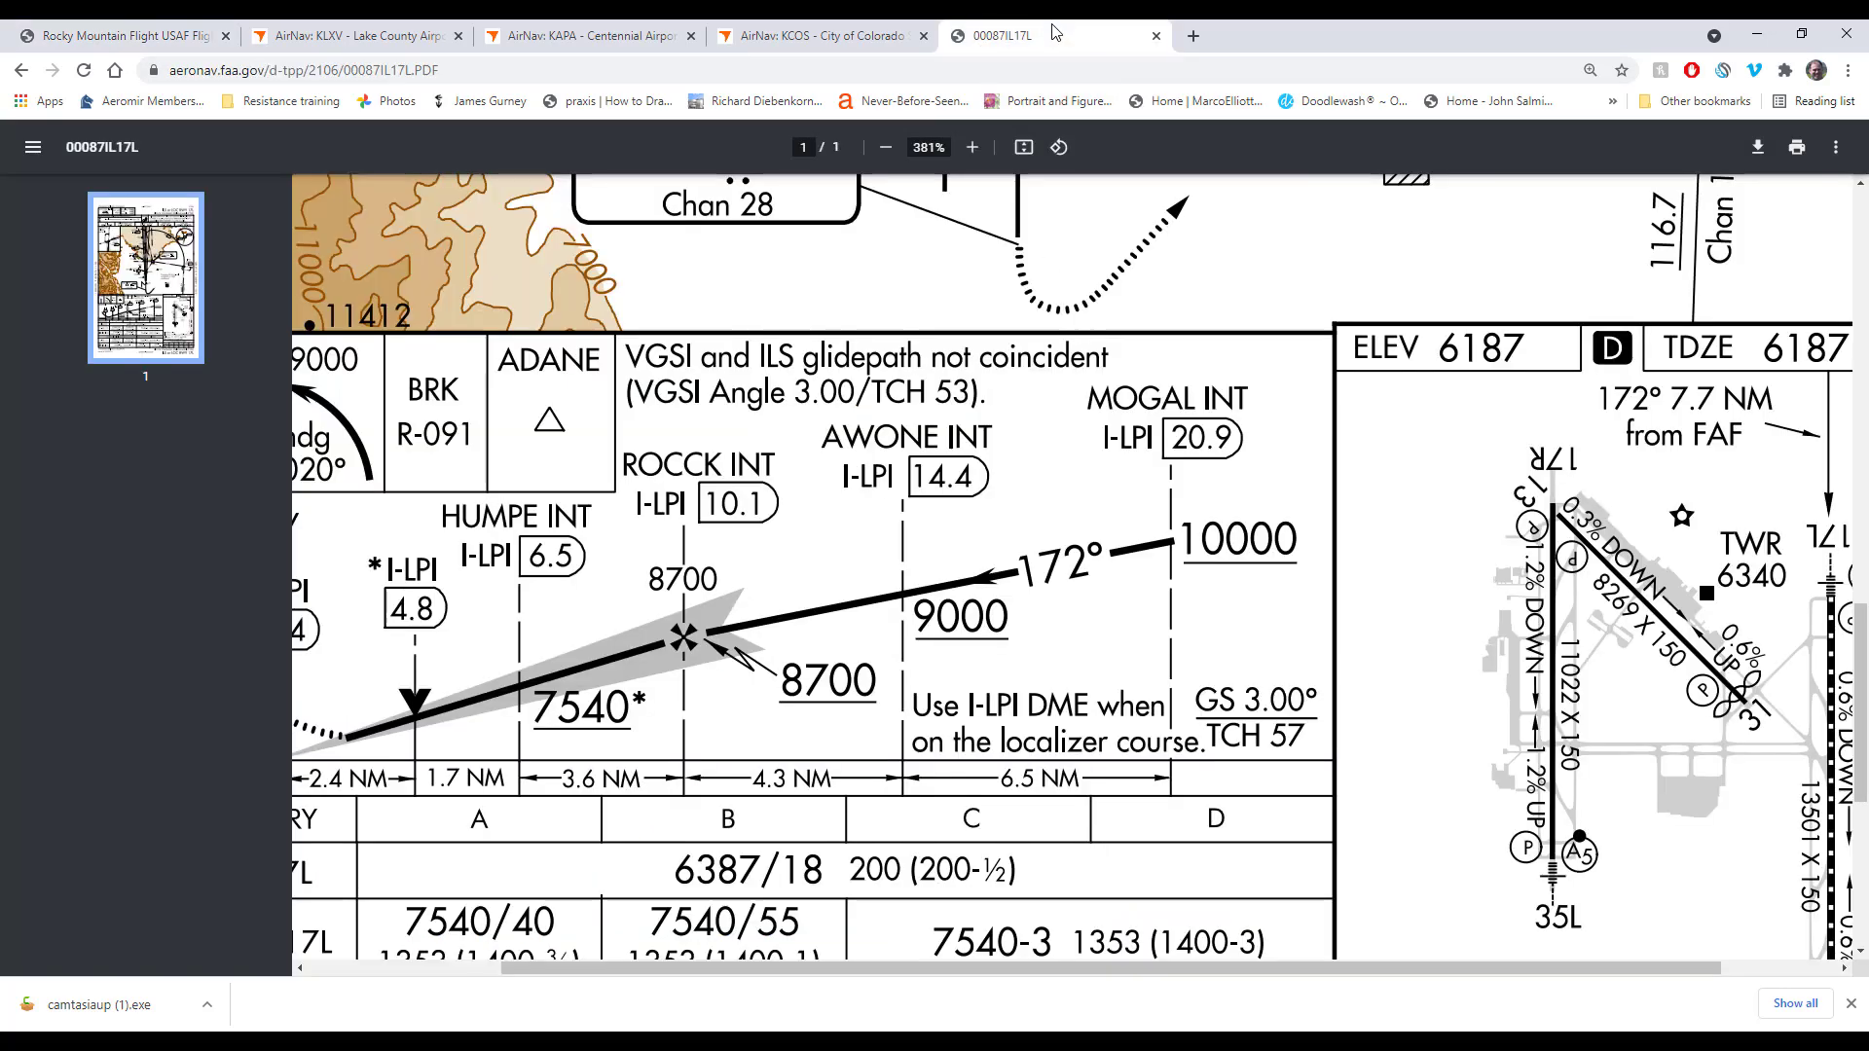
{"action": "left_click", "coordinate": [126, 35]}
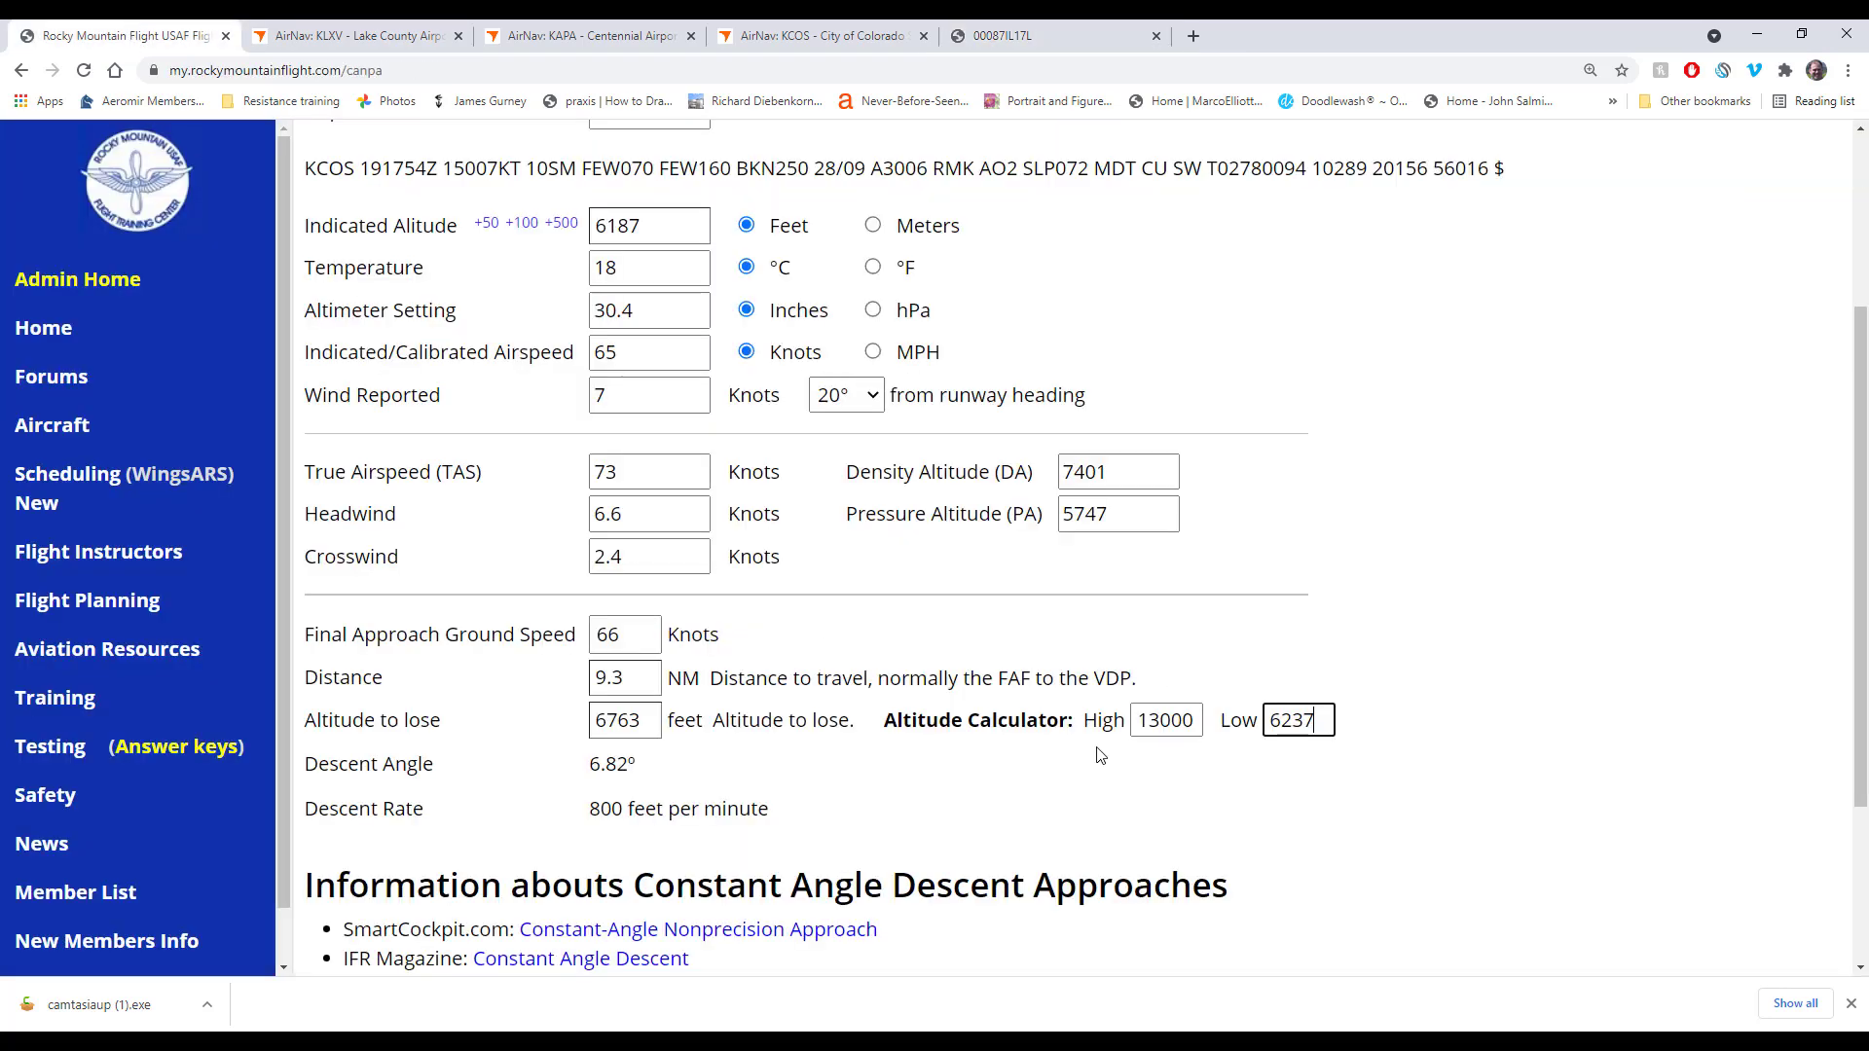
{"action": "left_click", "coordinate": [1166, 721]}
{"action": "type", "text": "8700"}
{"action": "key", "text": "Tab"}
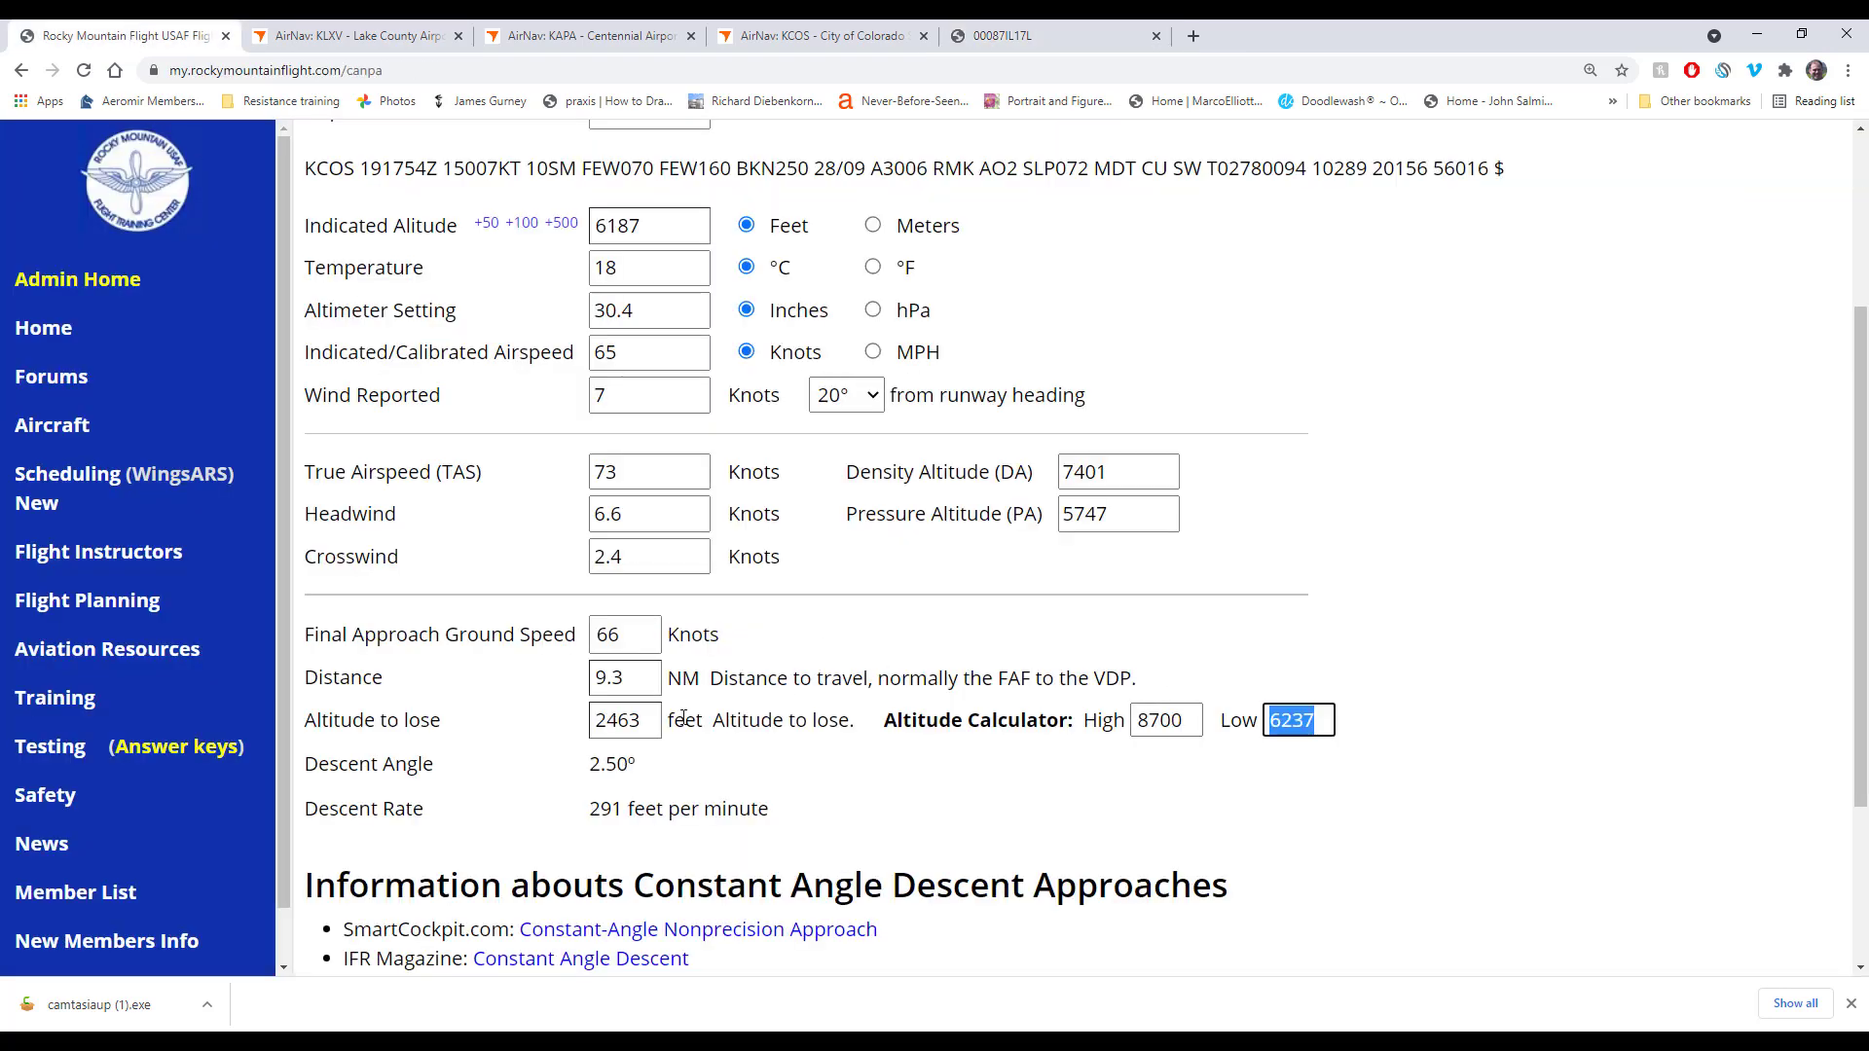
Step: Replace the 9.3 NM distance with 7.7 NM from the plate, yielding 3.01° at 352 ft/min
{"action": "left_click", "coordinate": [1012, 35]}
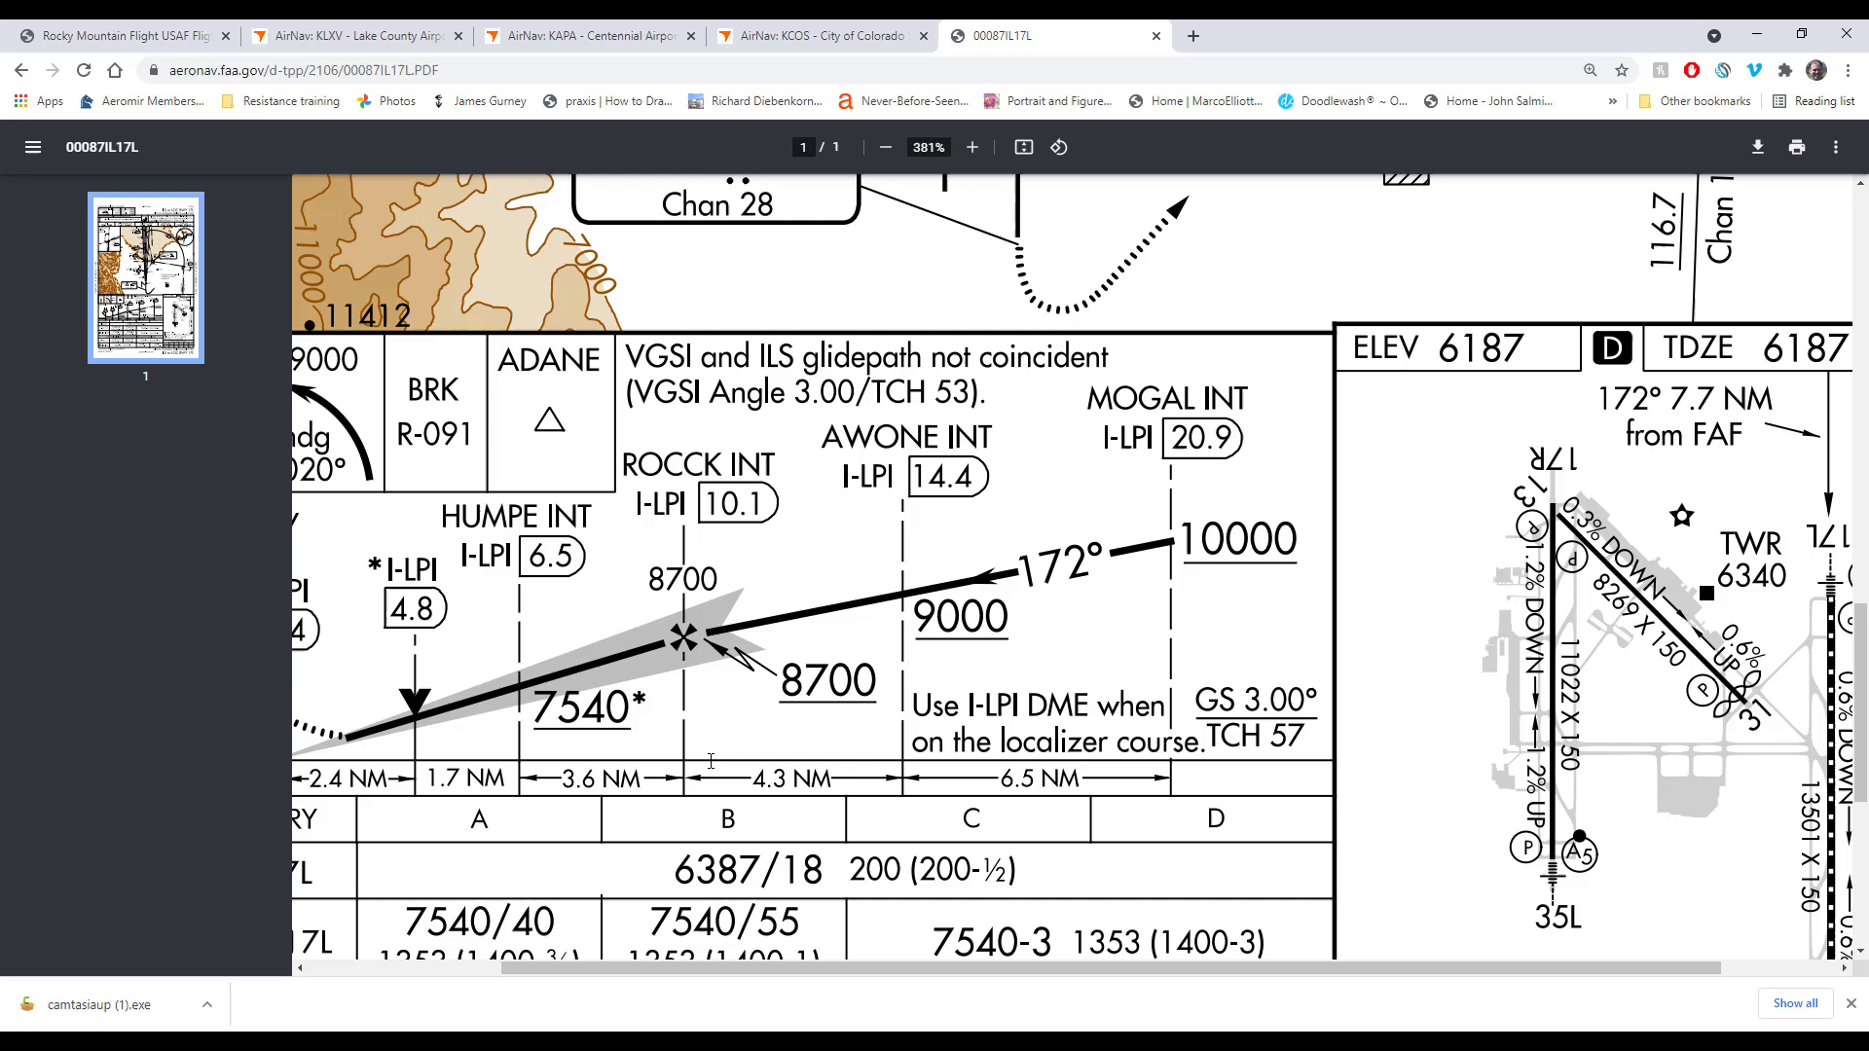
{"action": "left_click_drag", "start_coordinate": [722, 970], "coordinate": [551, 970]}
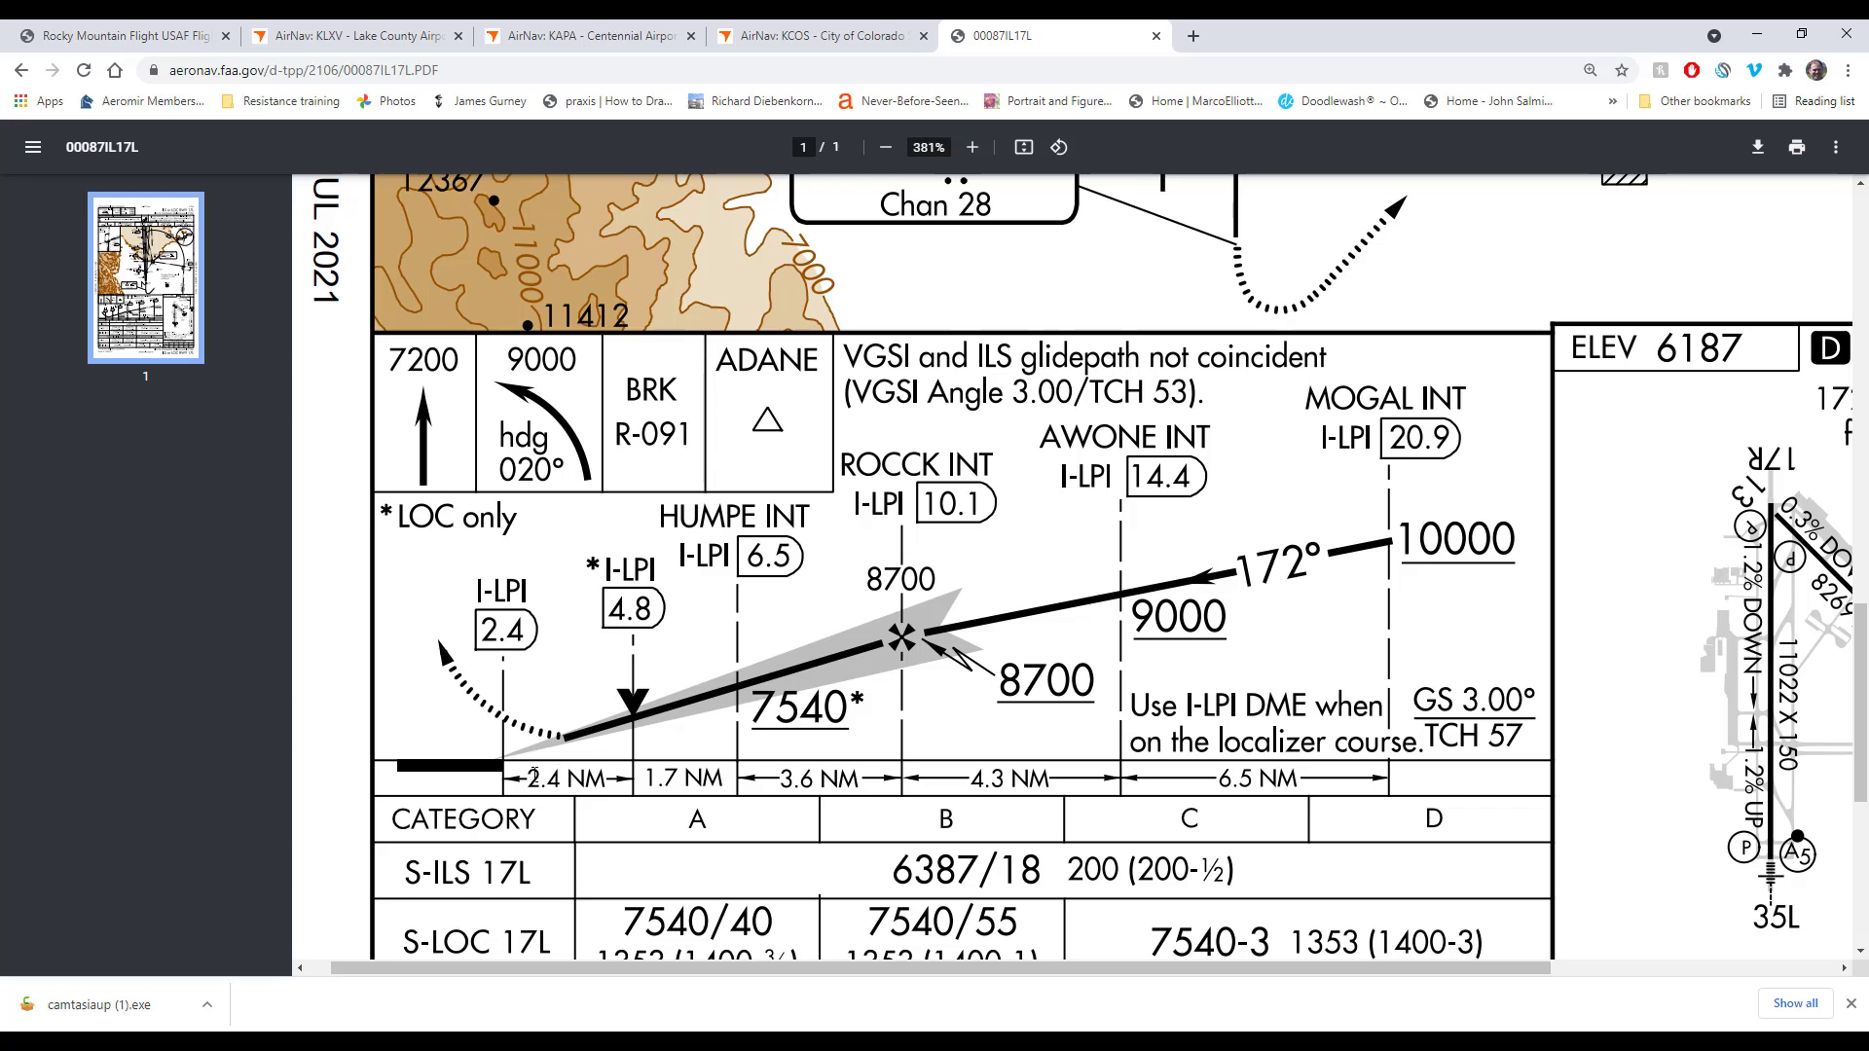
{"action": "left_click", "coordinate": [117, 35]}
{"action": "left_click", "coordinate": [644, 677]}
{"action": "key", "text": "BackSpace"}
{"action": "key", "text": "BackSpace"}
{"action": "key", "text": "BackSpace"}
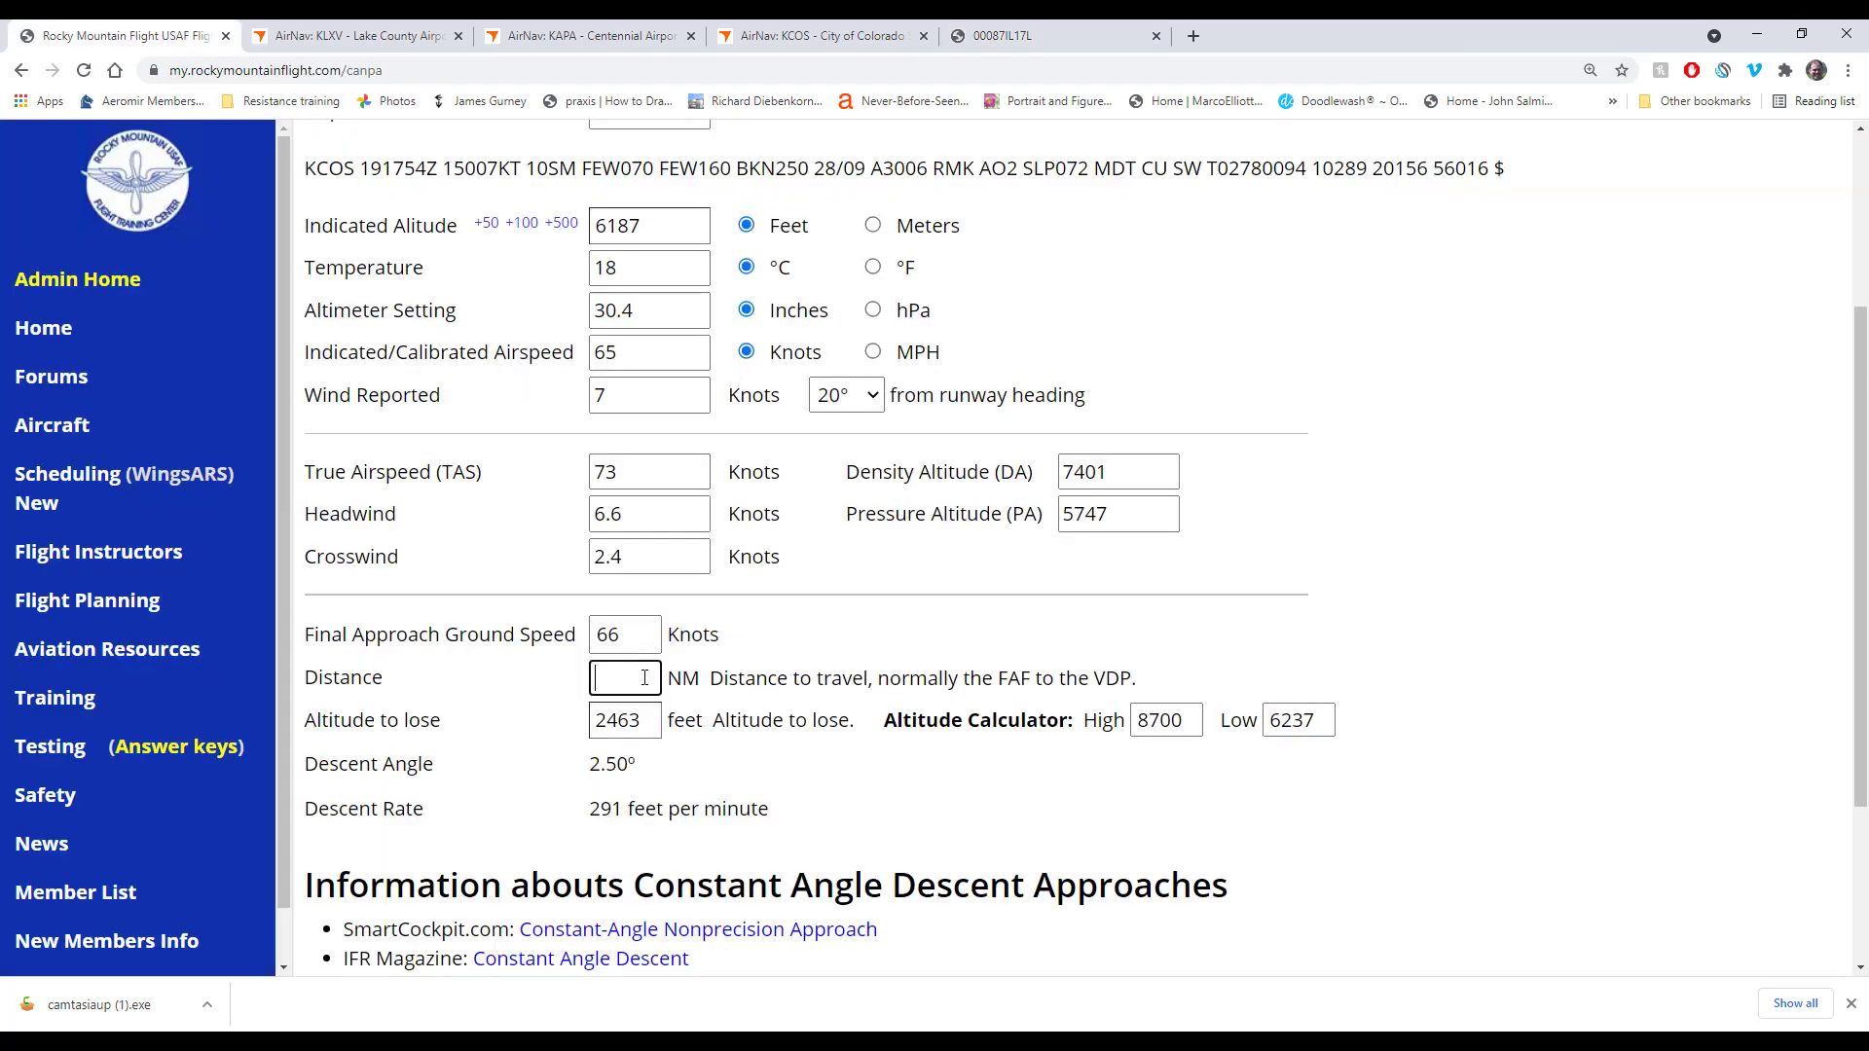
{"action": "type", "text": "7.7"}
{"action": "key", "text": "Tab"}
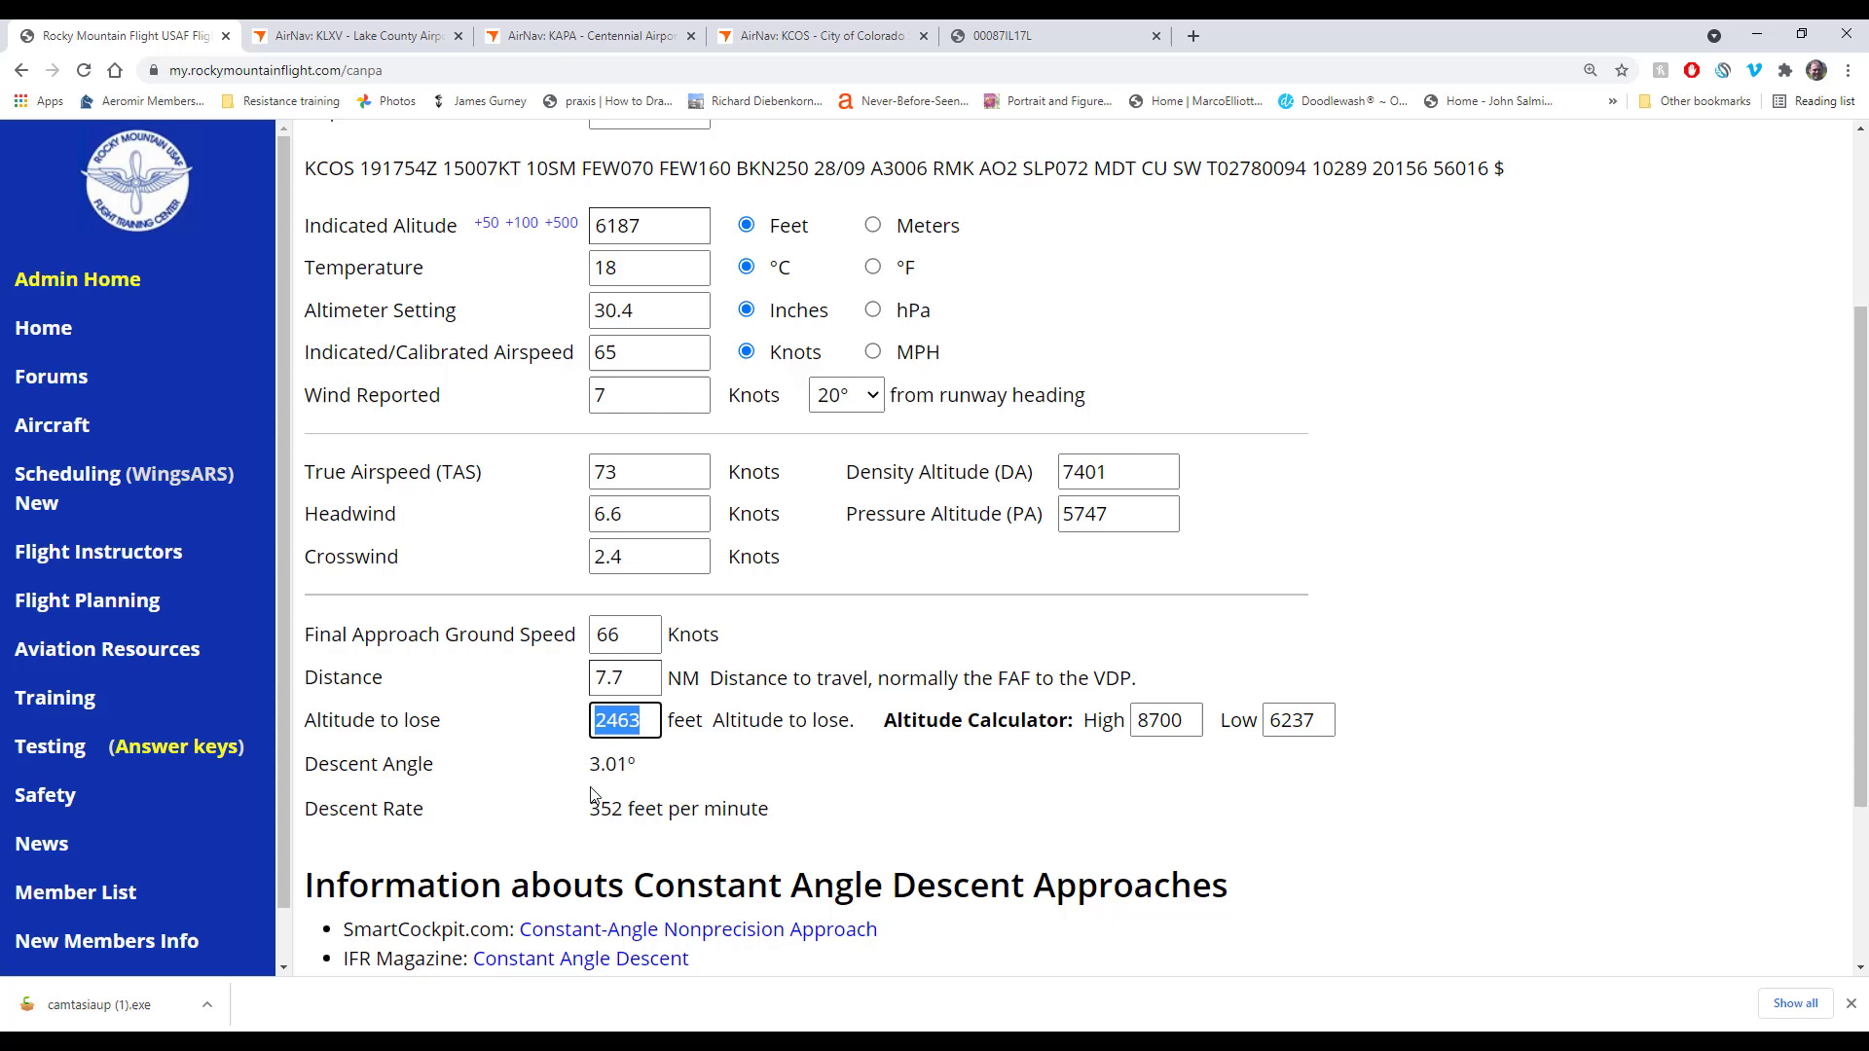
{"action": "left_click_drag", "start_coordinate": [590, 807], "coordinate": [622, 806]}
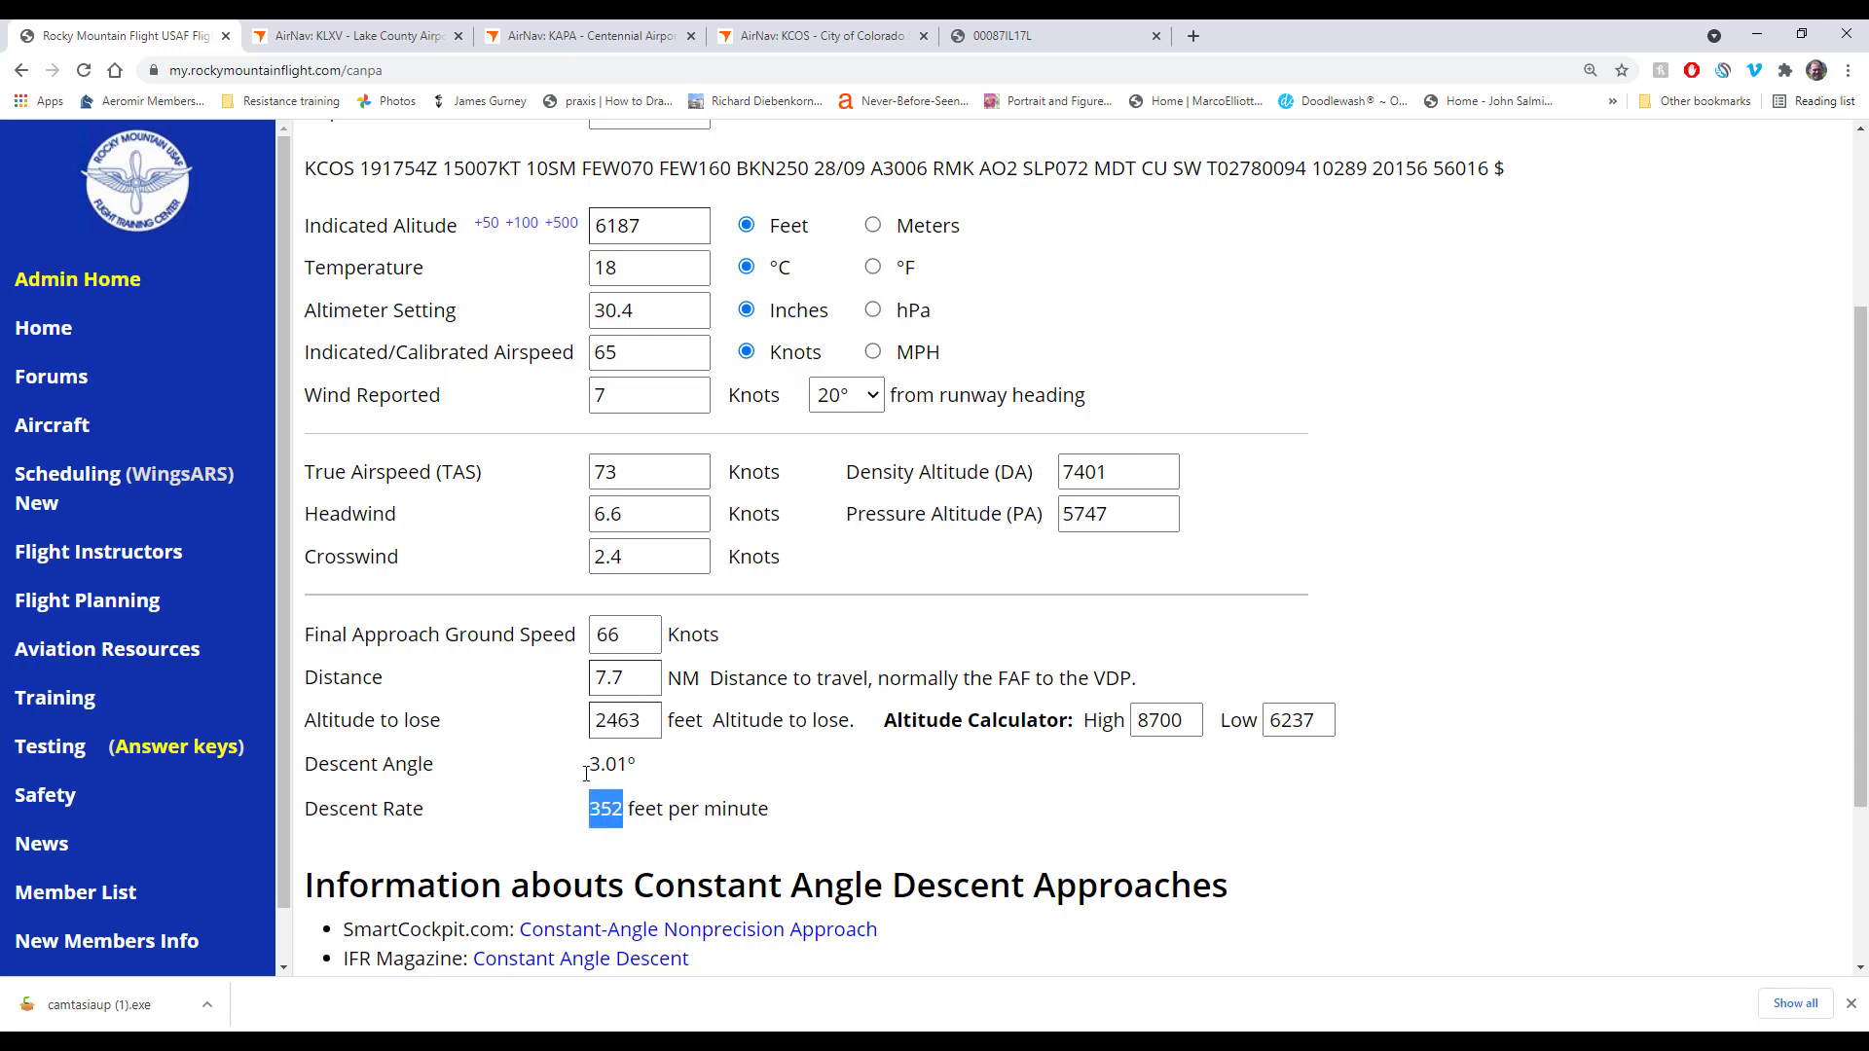